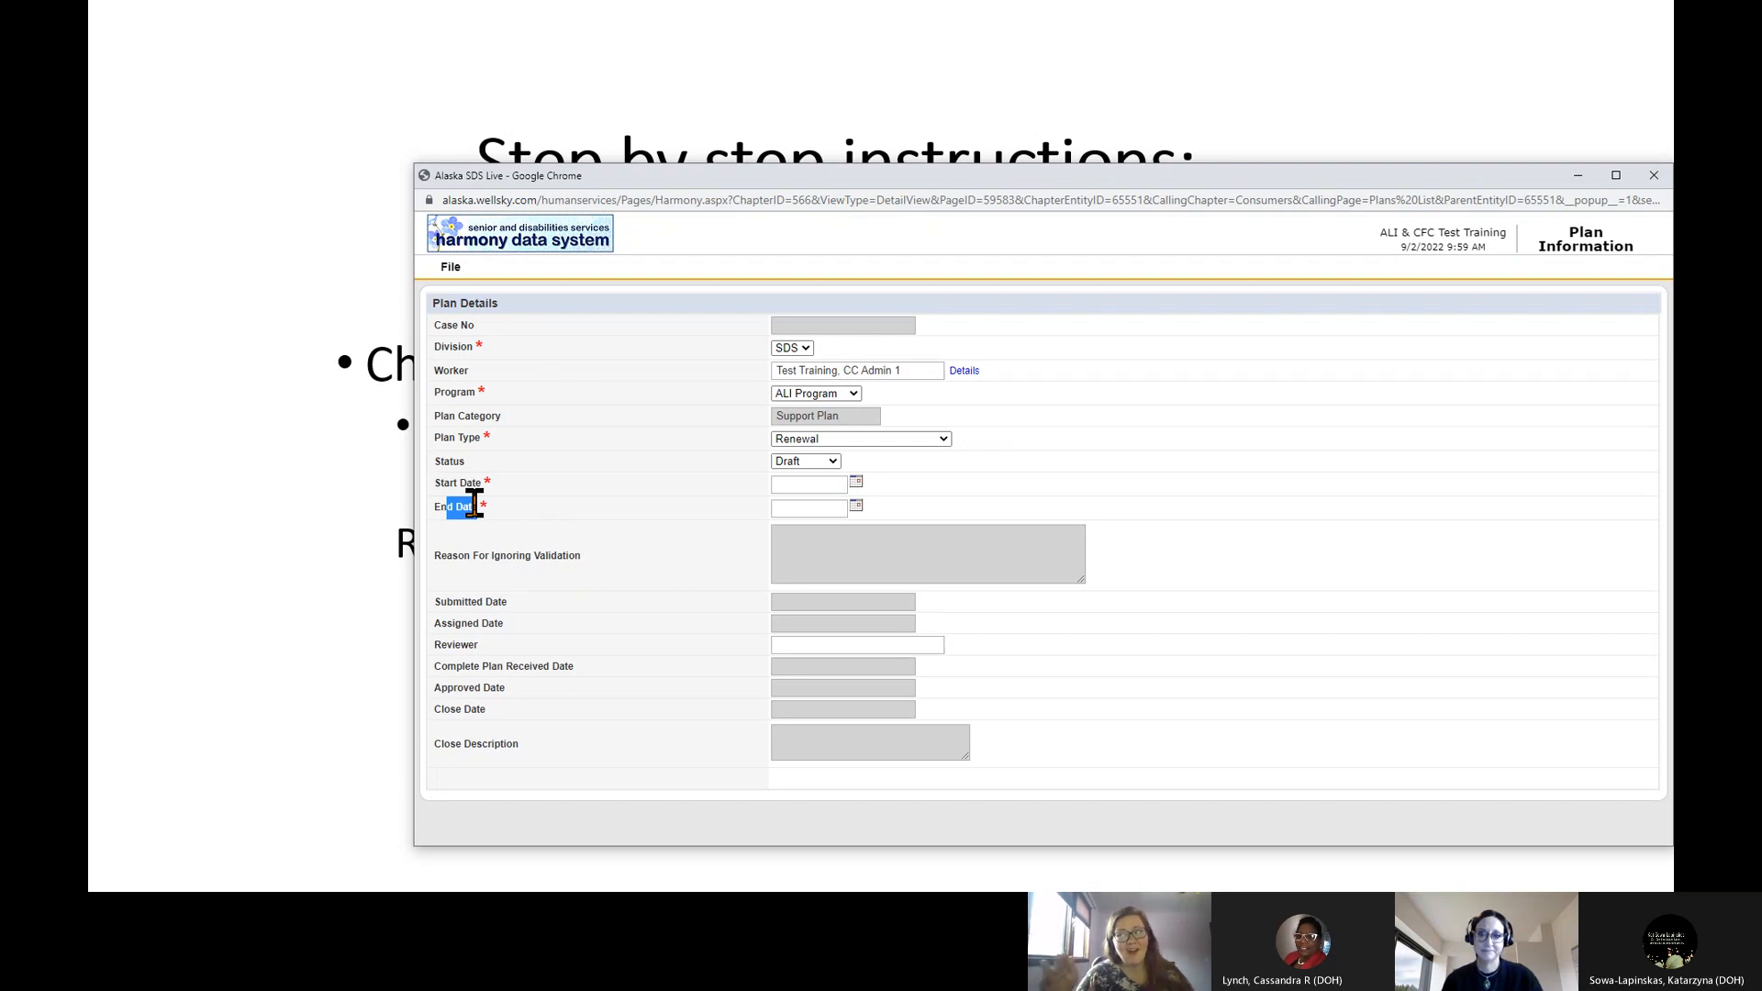
Step: Set the renewal plan's start date to 01/01/2022 and end date to 12/31/2022, and save the plan
left_click_drag(473, 505, 512, 508)
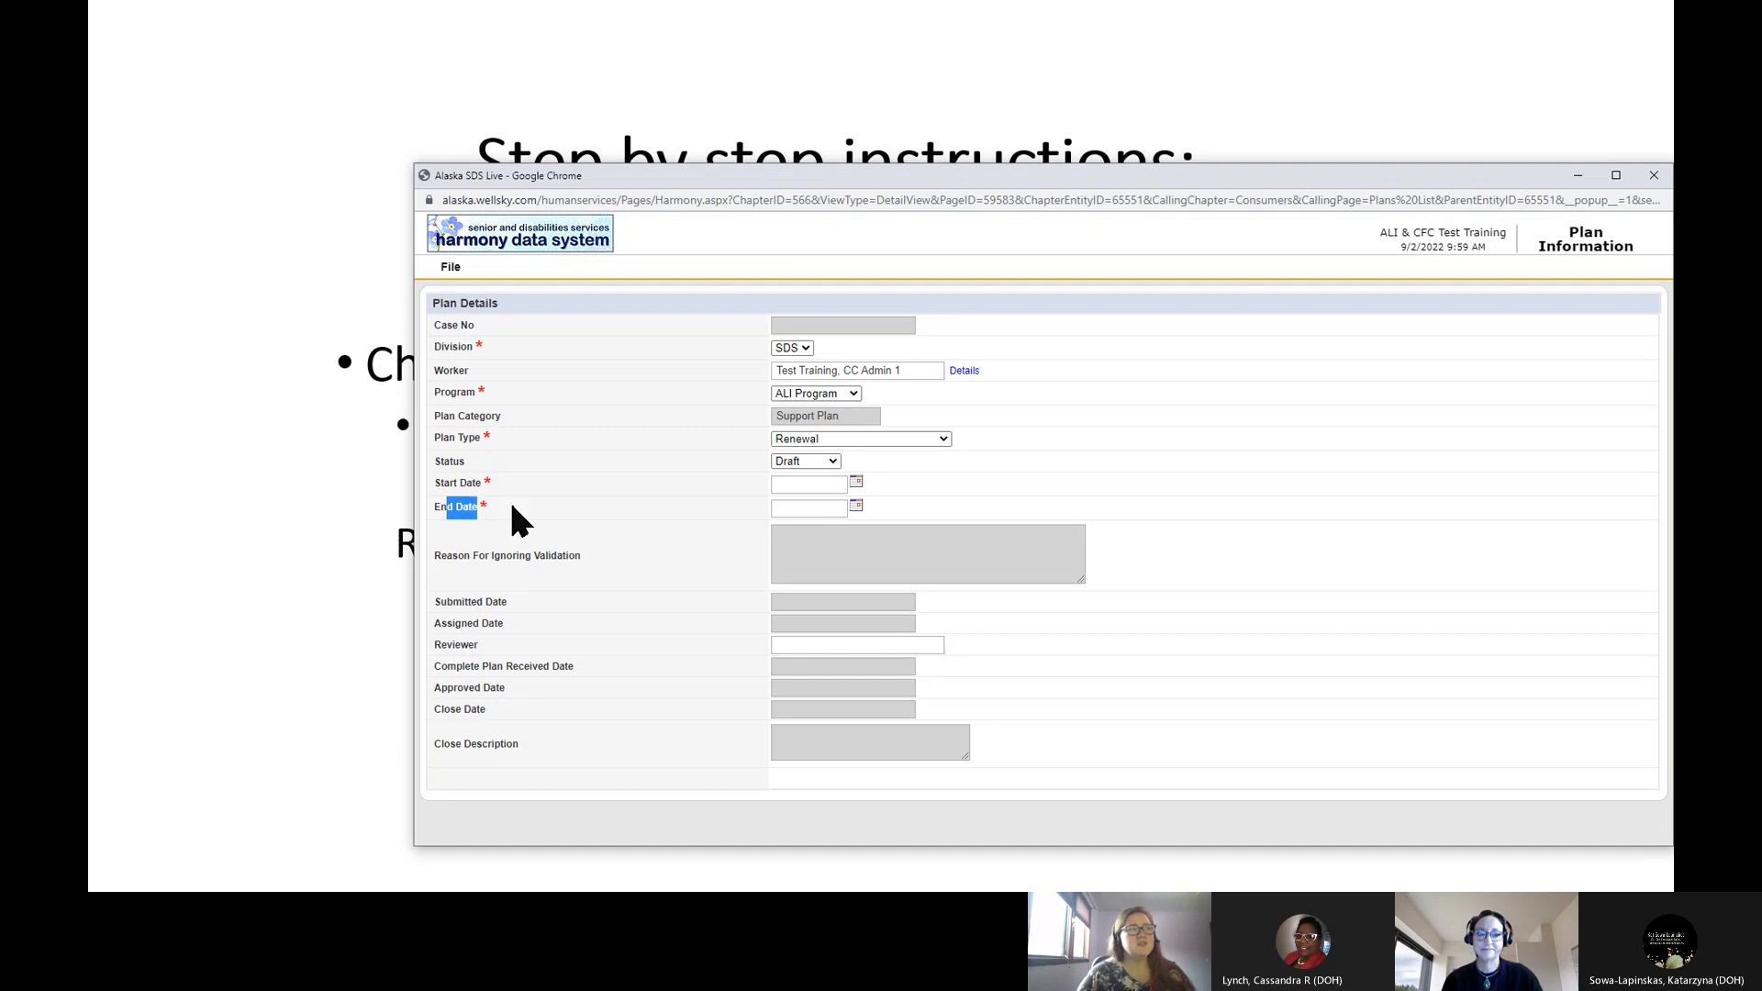
left_click(797, 483)
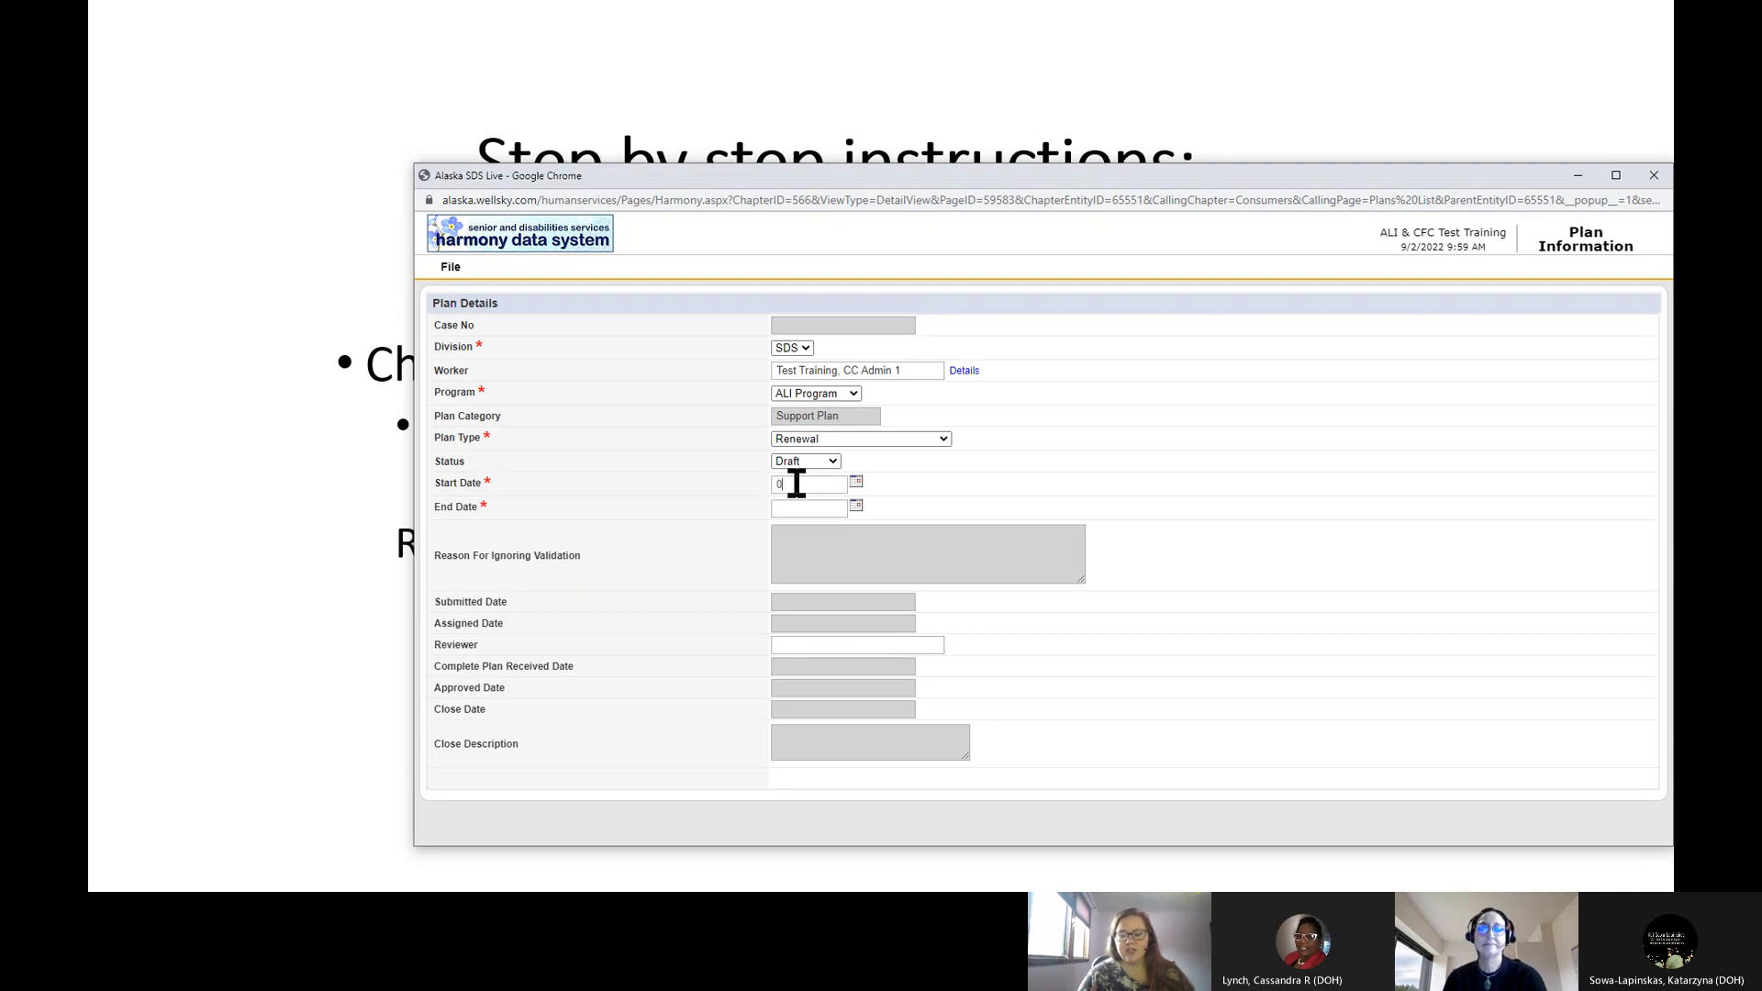
type("/0")
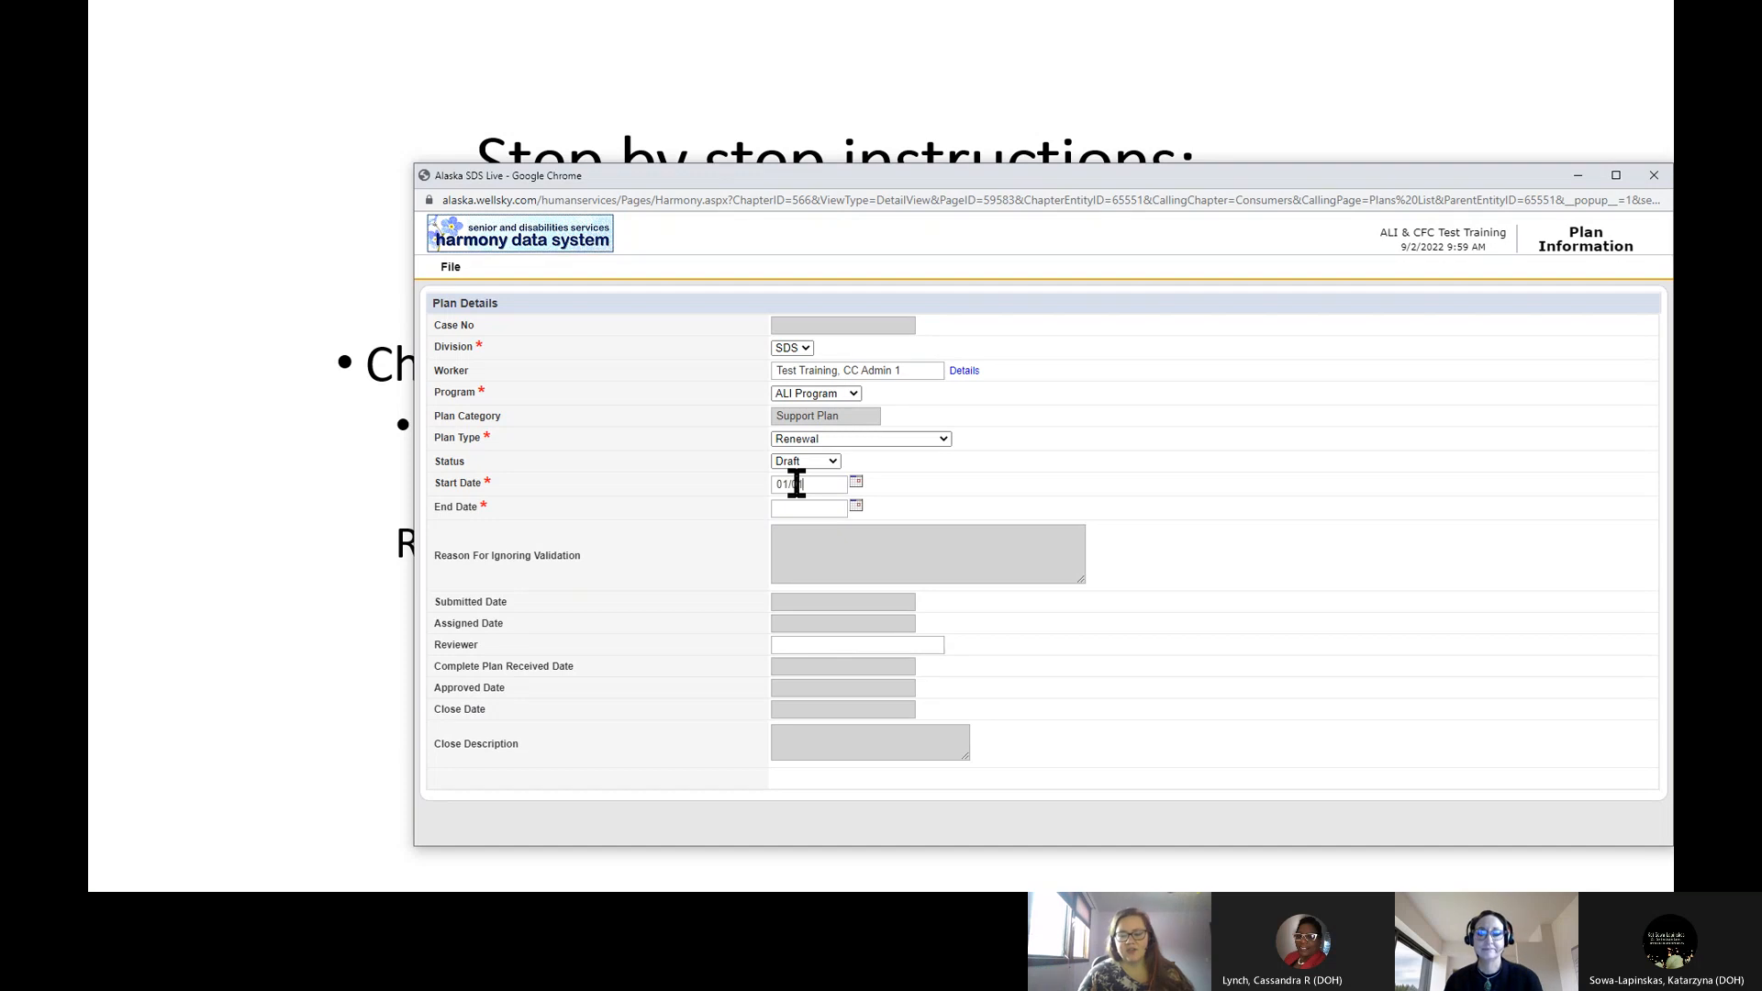
type("1/2022")
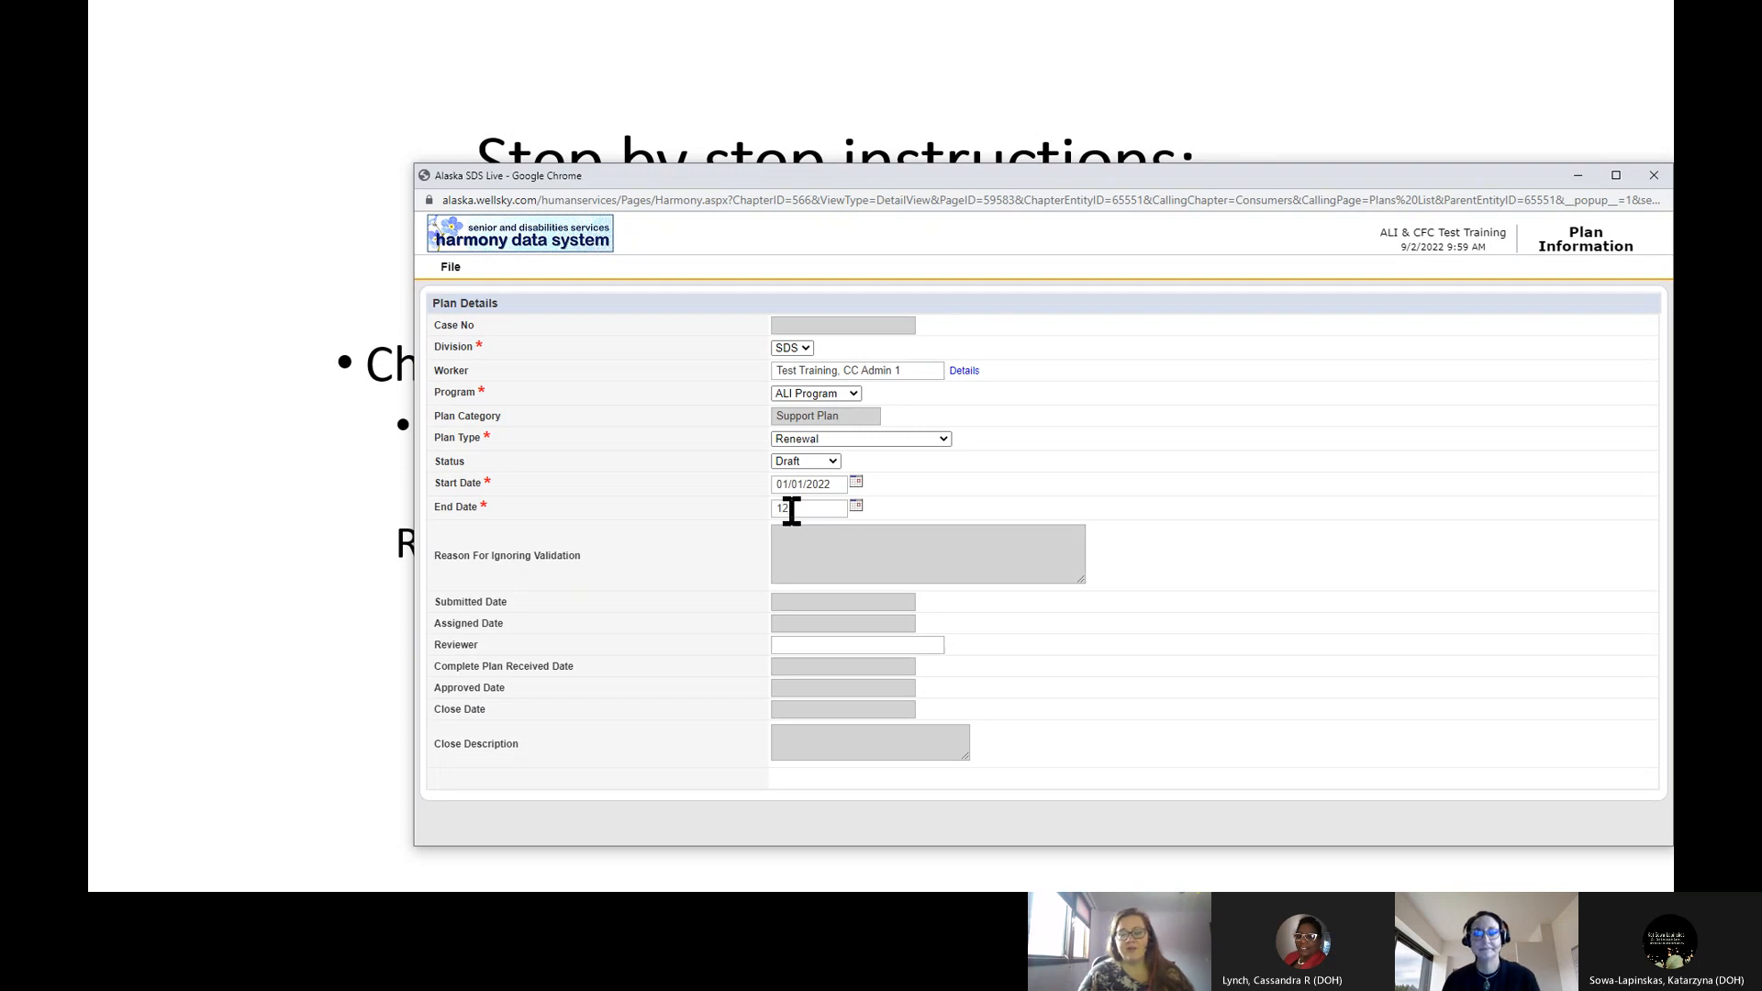
left_click(791, 511)
type("12/31")
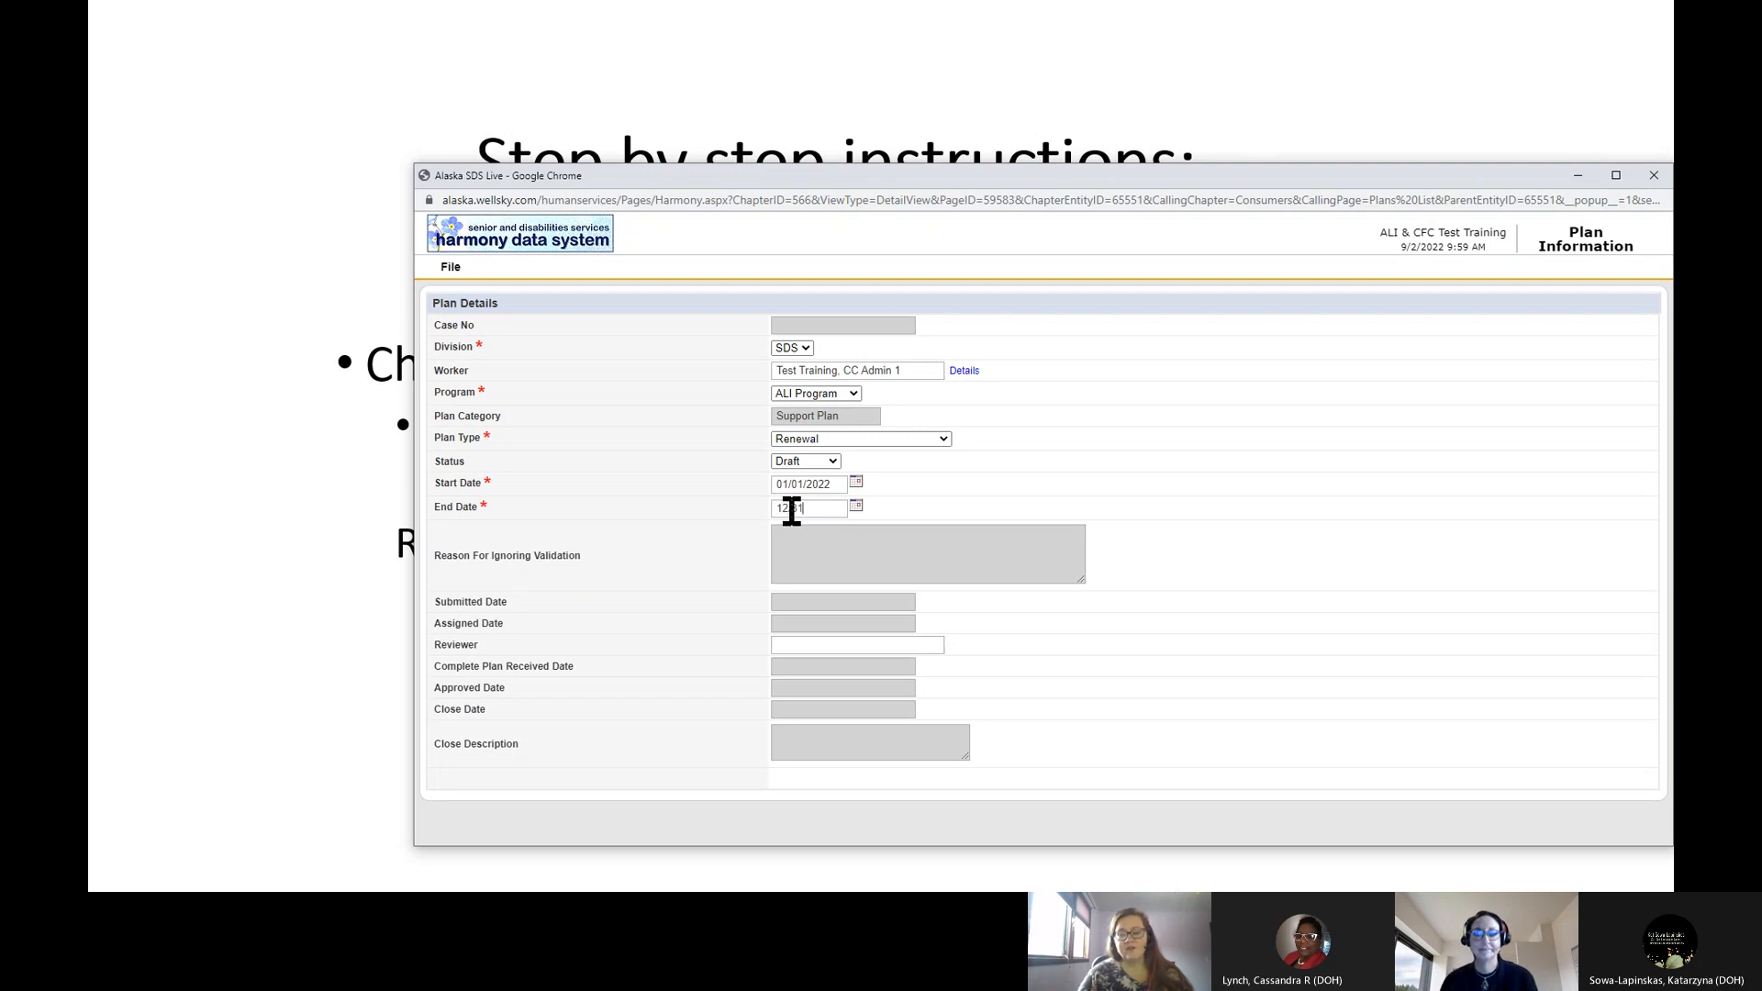
type("/2022")
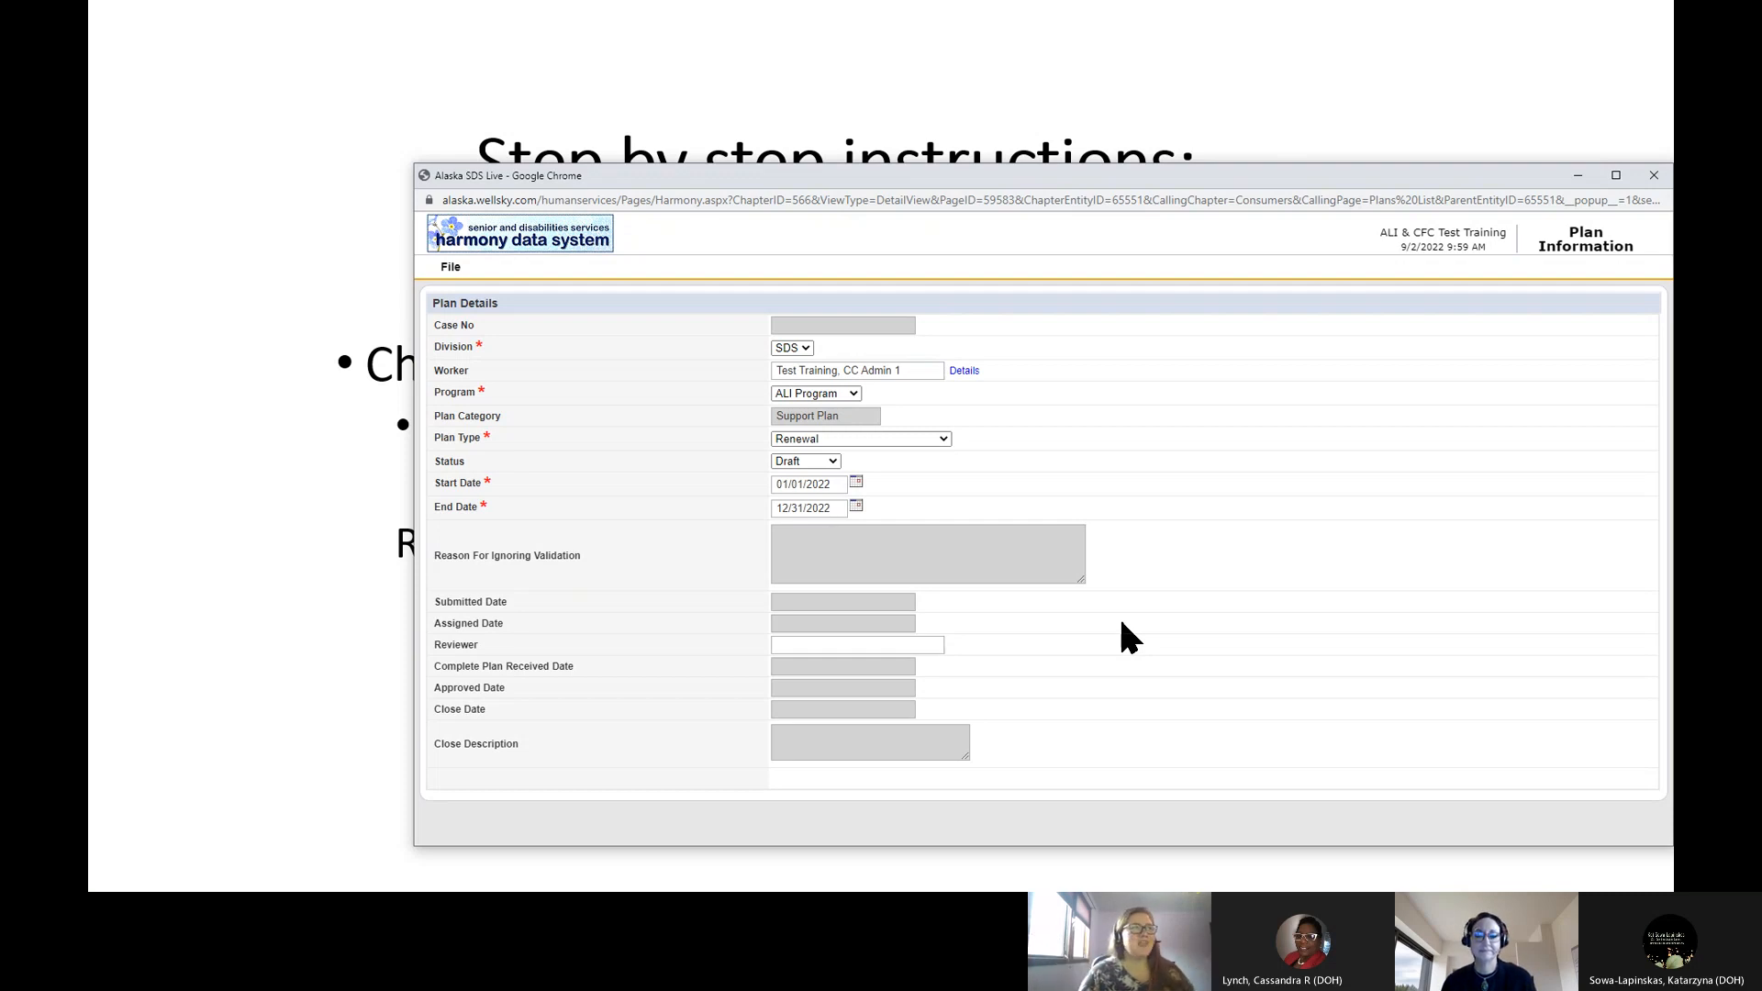
left_click(451, 267)
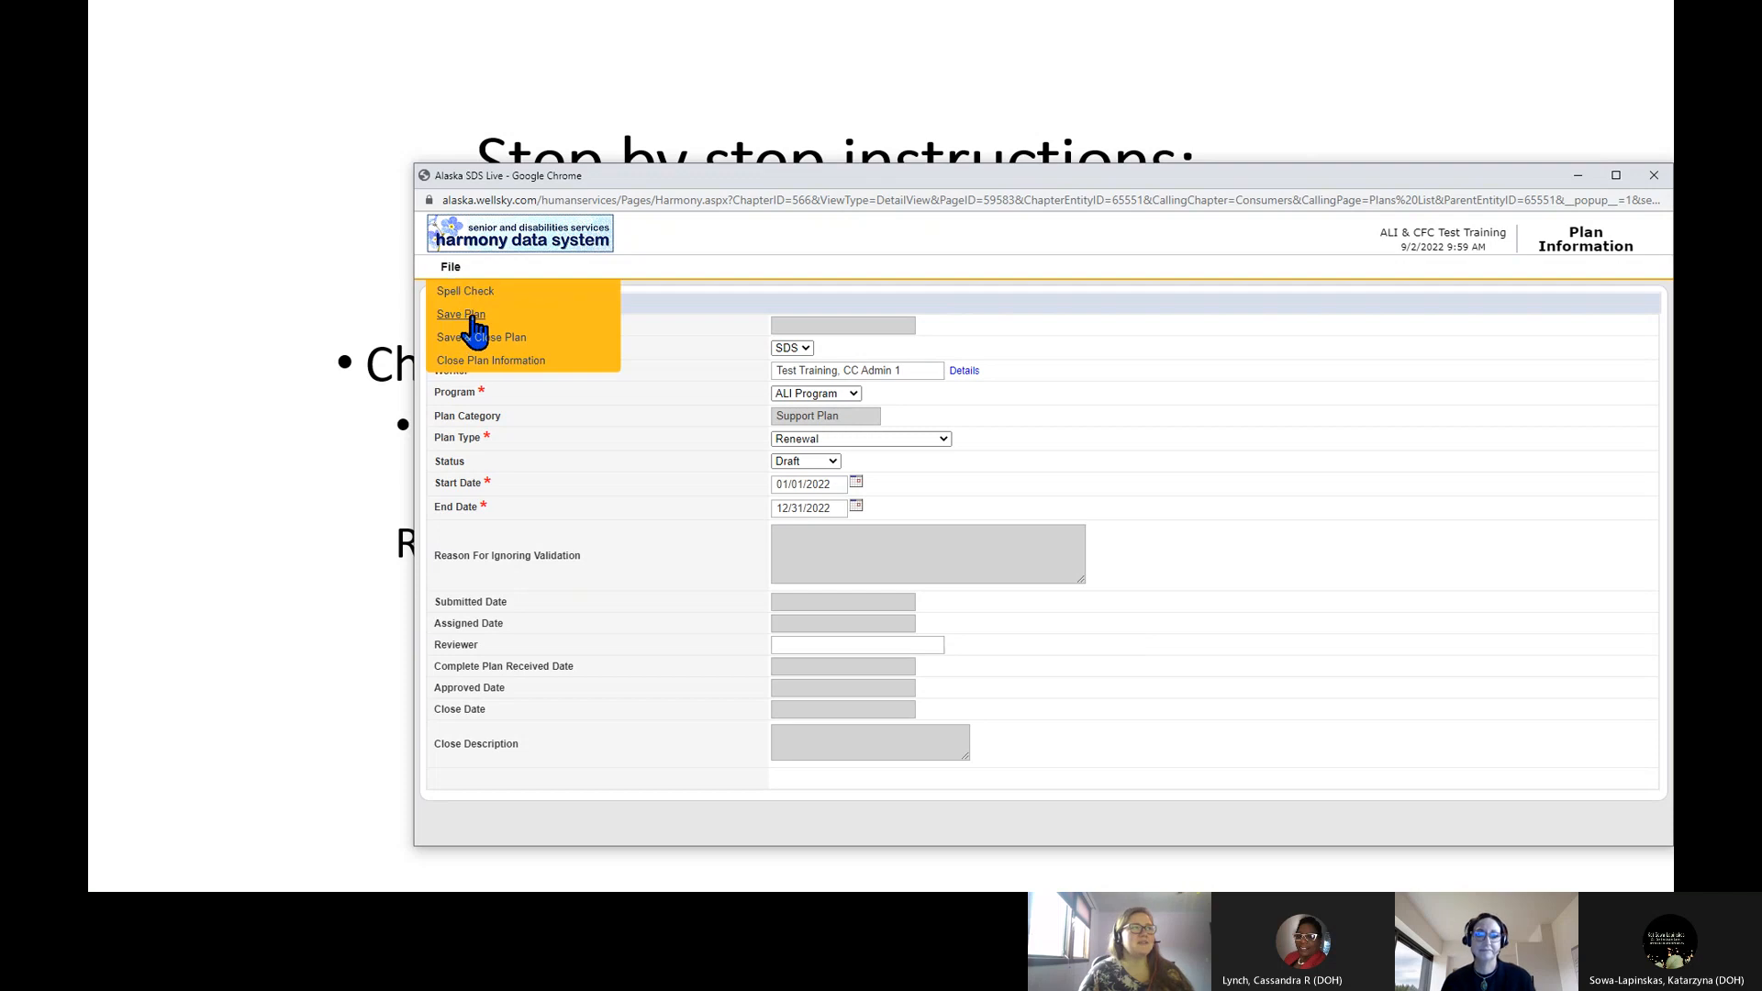
left_click(472, 314)
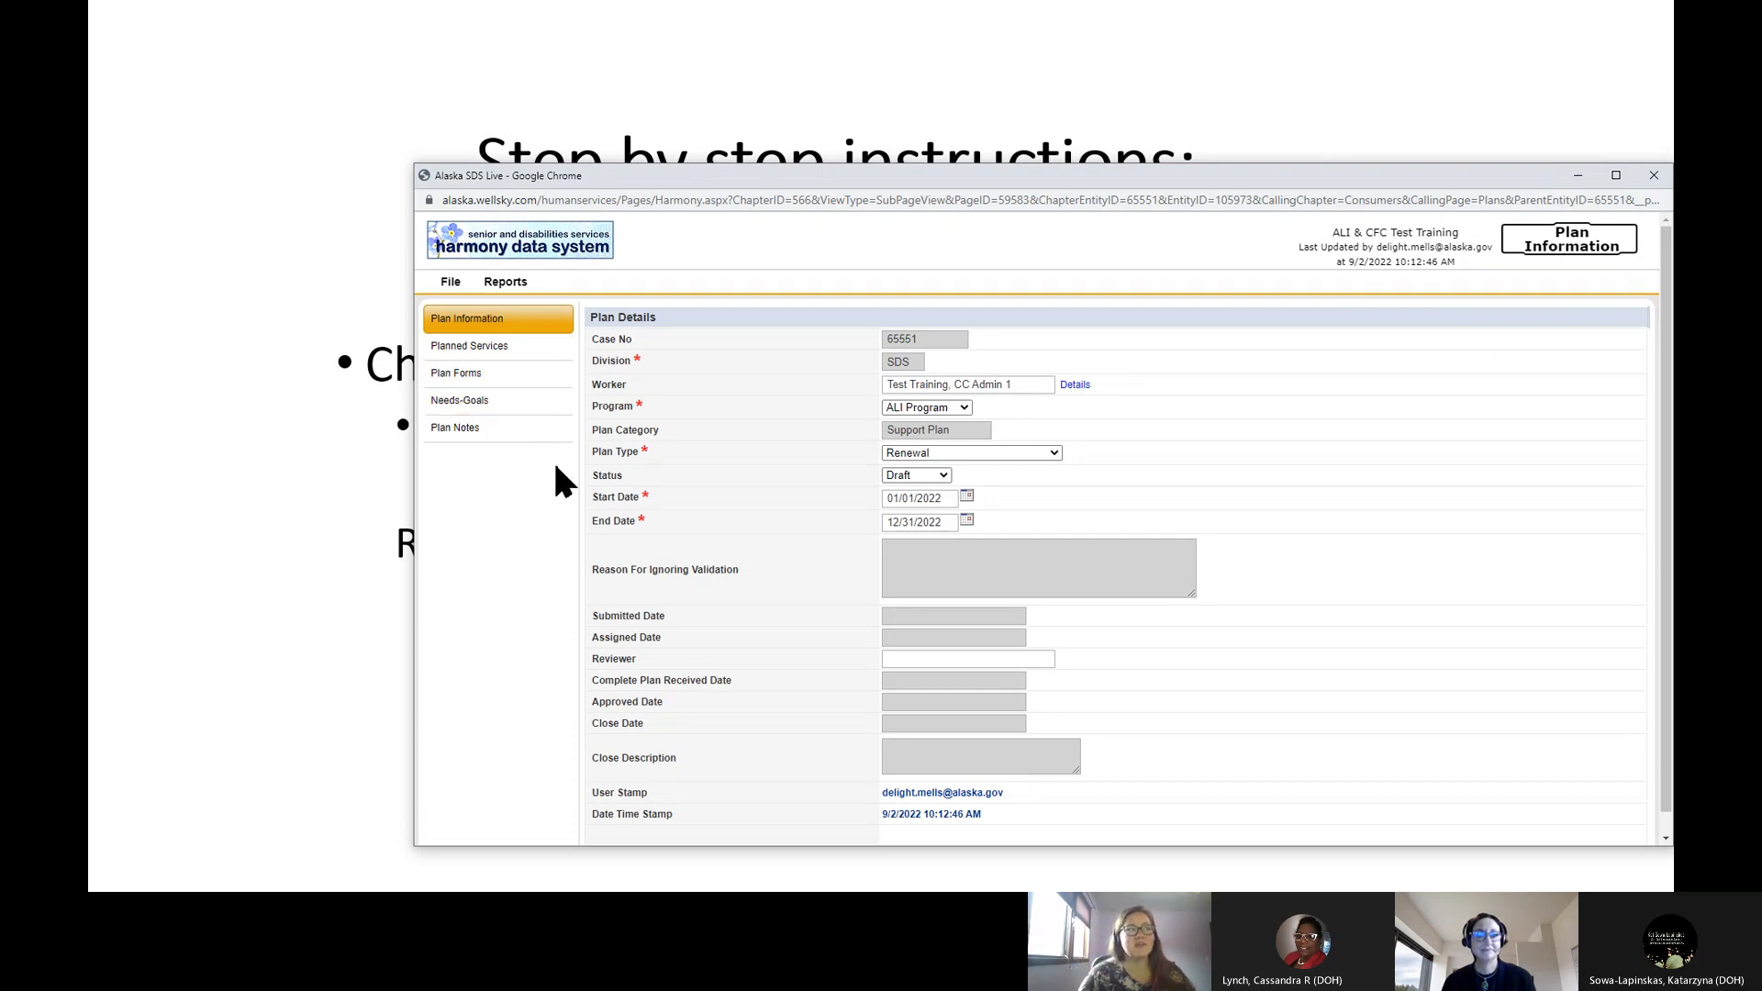
Step: Start a new planned service record in the saved plan's planned services
left_click(510, 349)
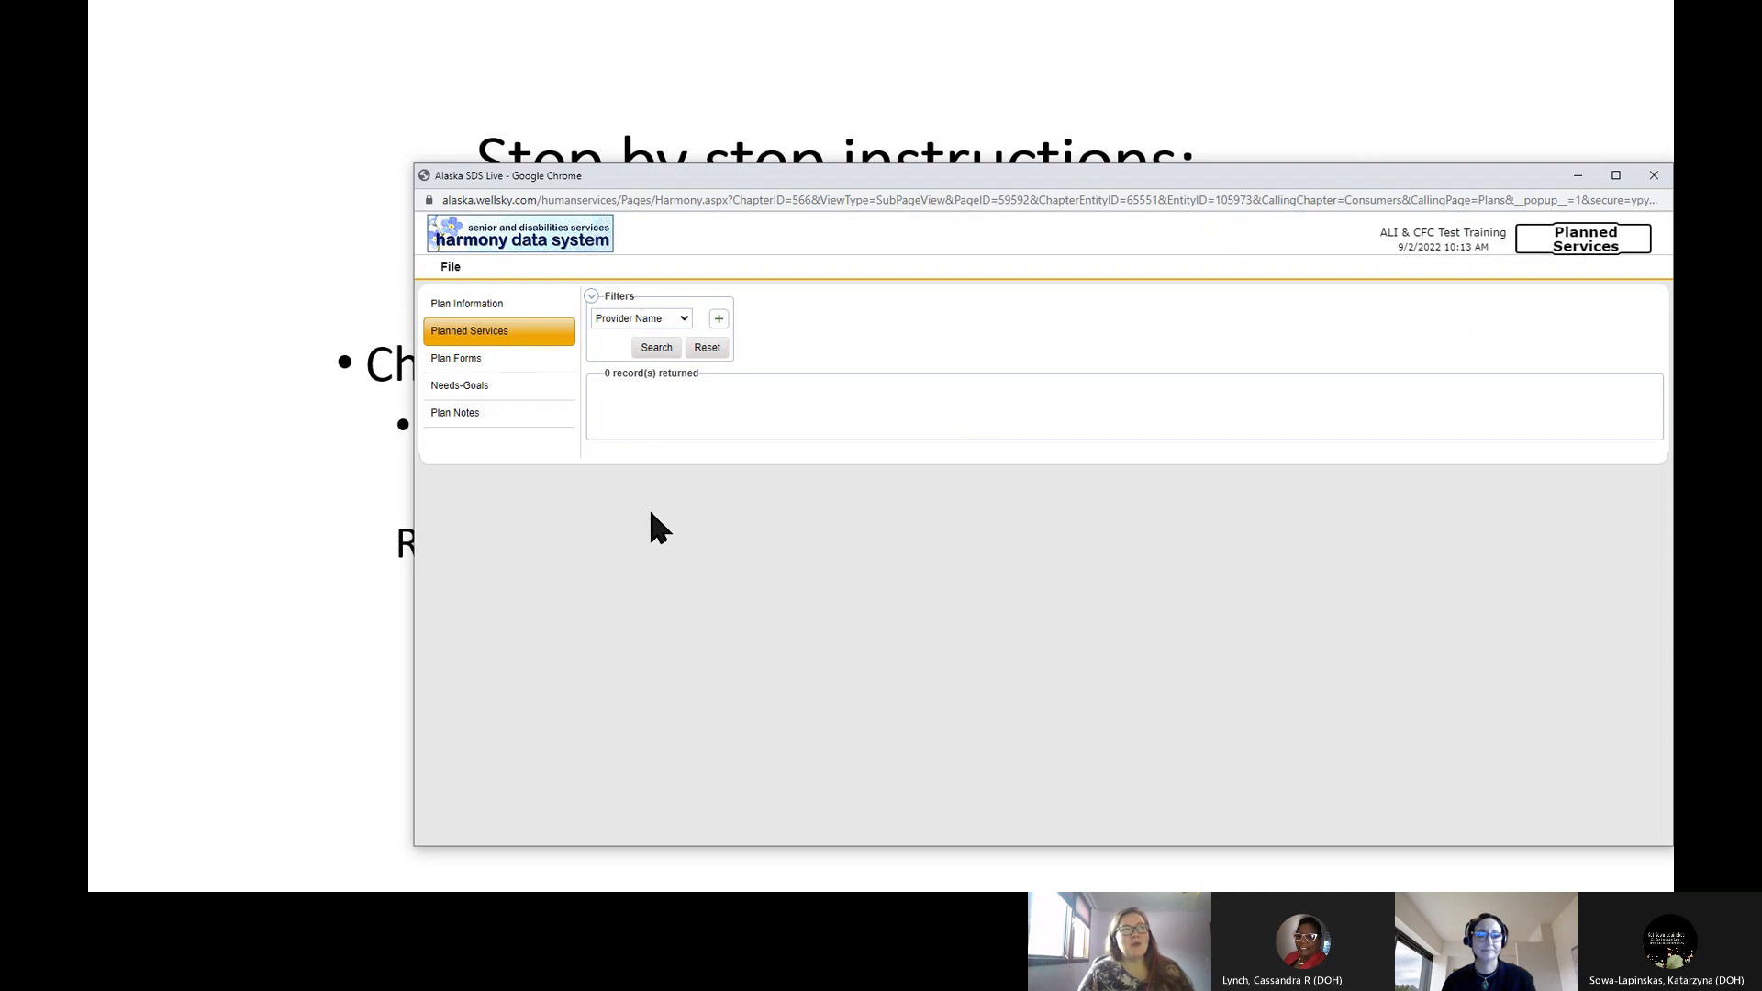
left_click(451, 266)
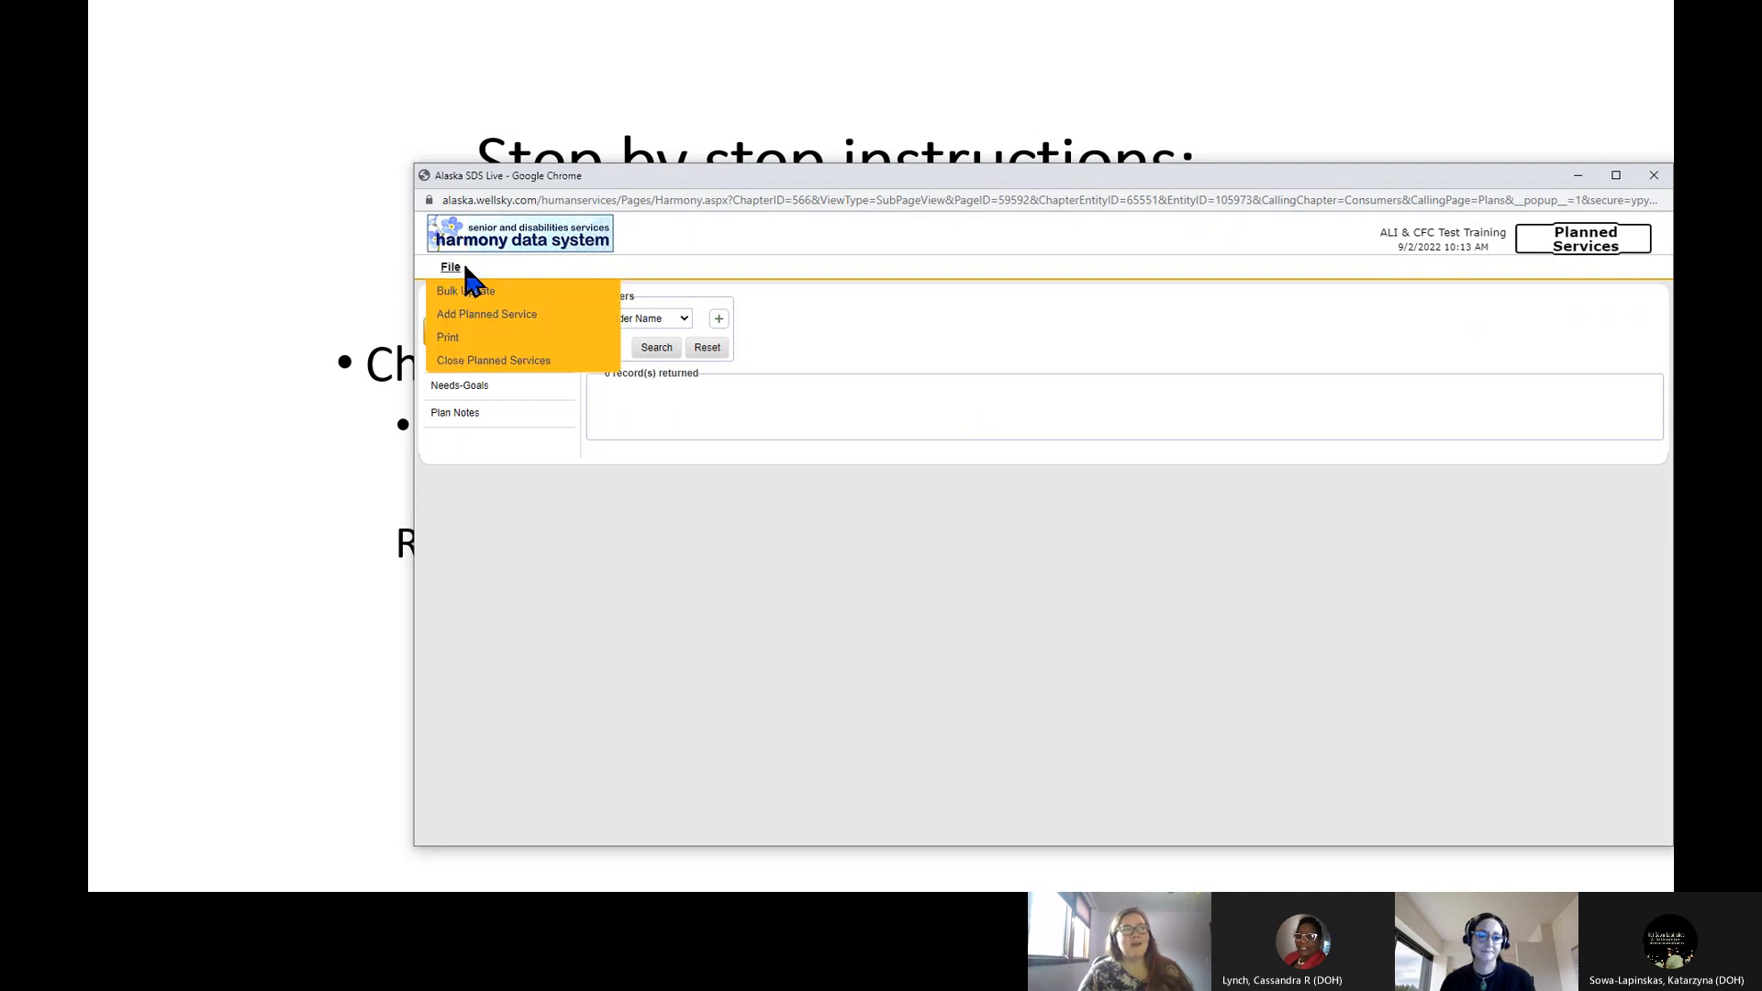
left_click(491, 317)
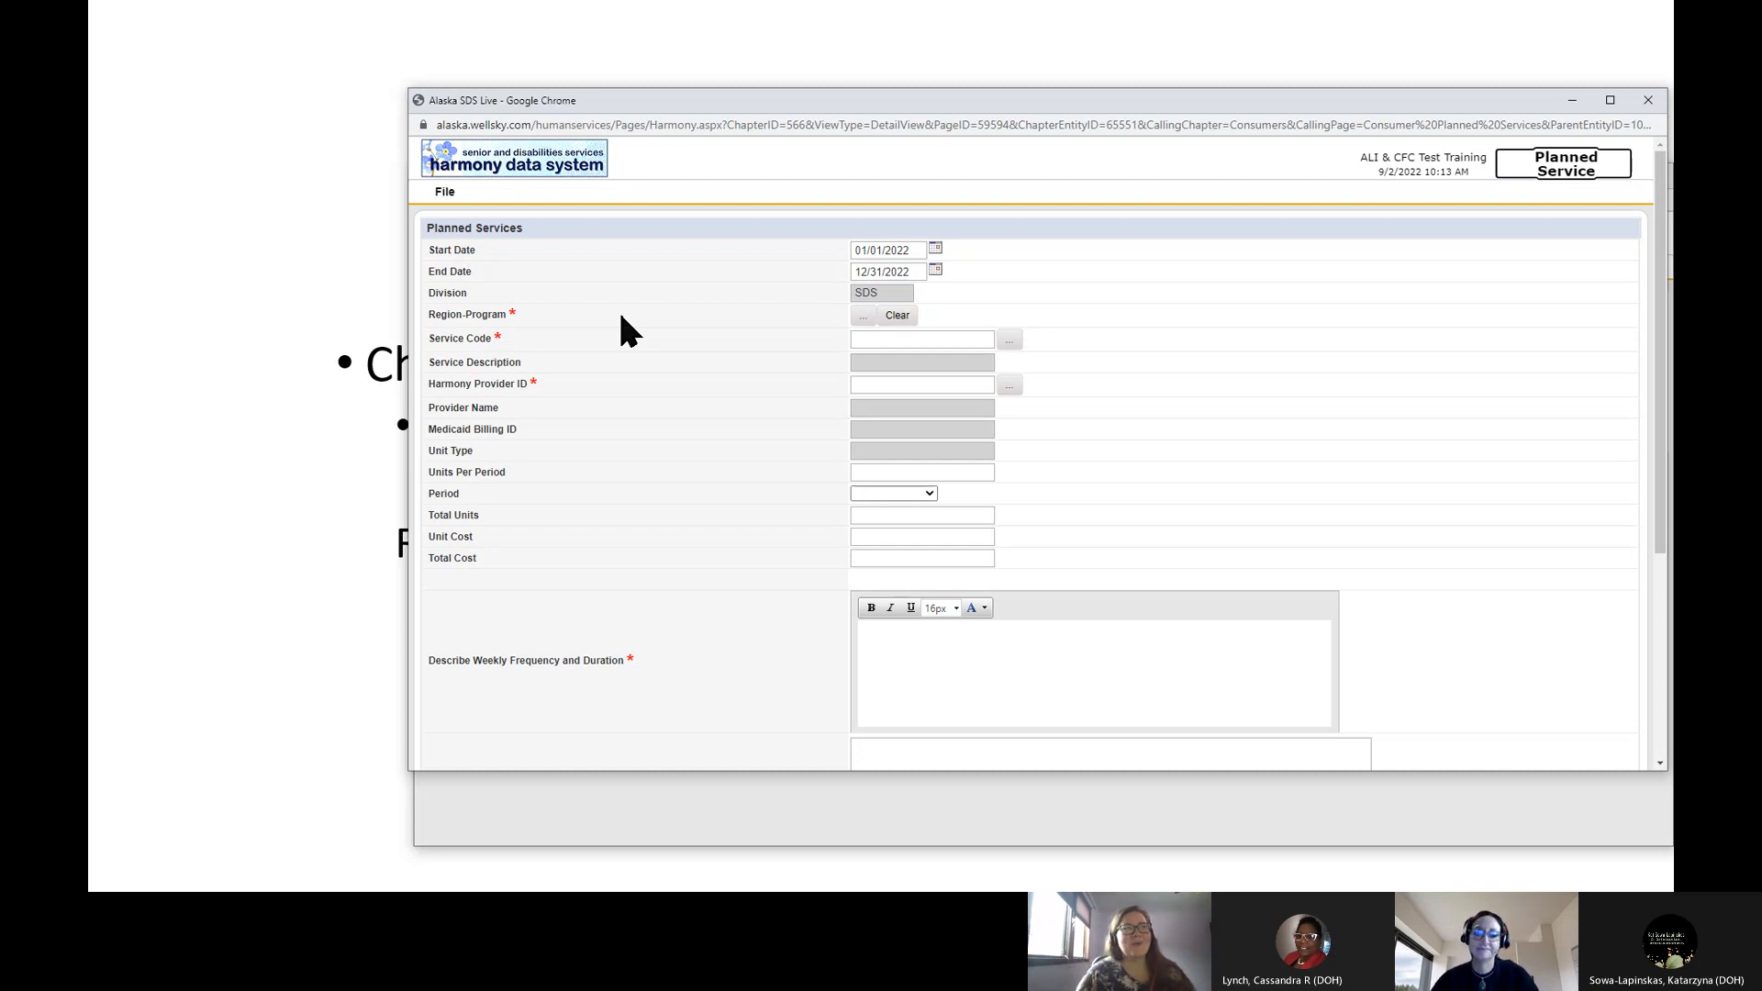
Step: Set the planned service's Region-Program to I-Southwest with the ALI Program
left_click(863, 315)
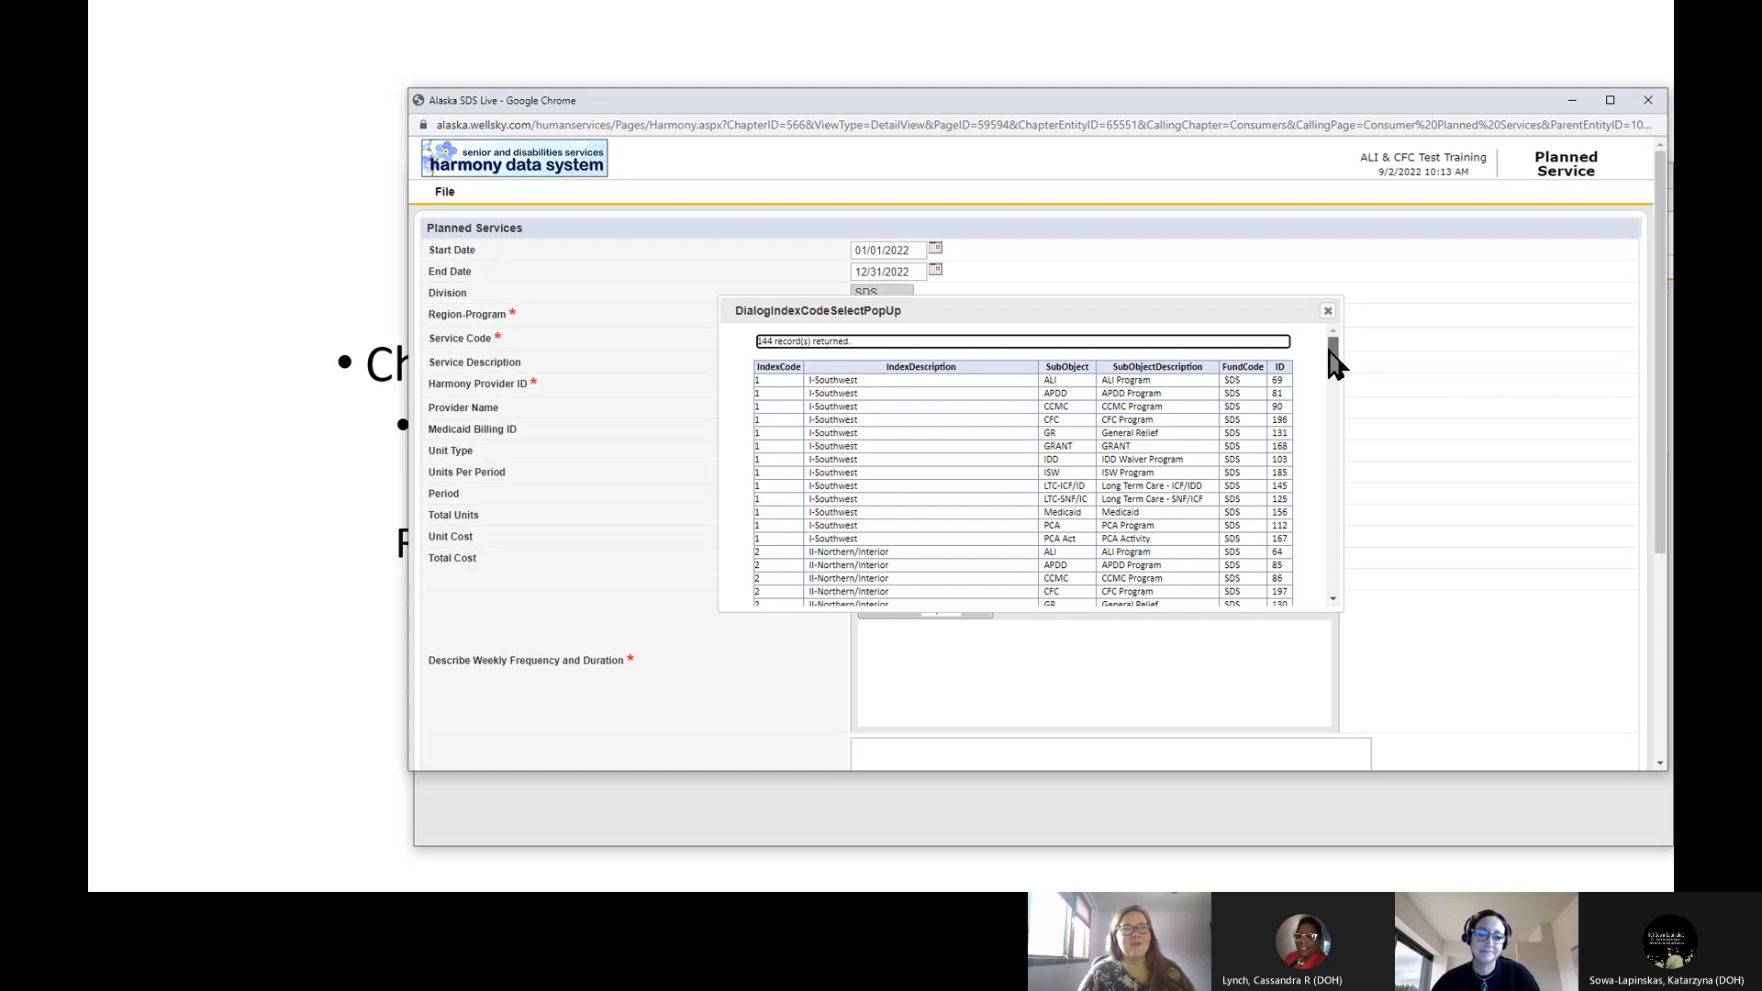
scroll(1329, 351, "down", 1)
scroll(1329, 354, "down", 1)
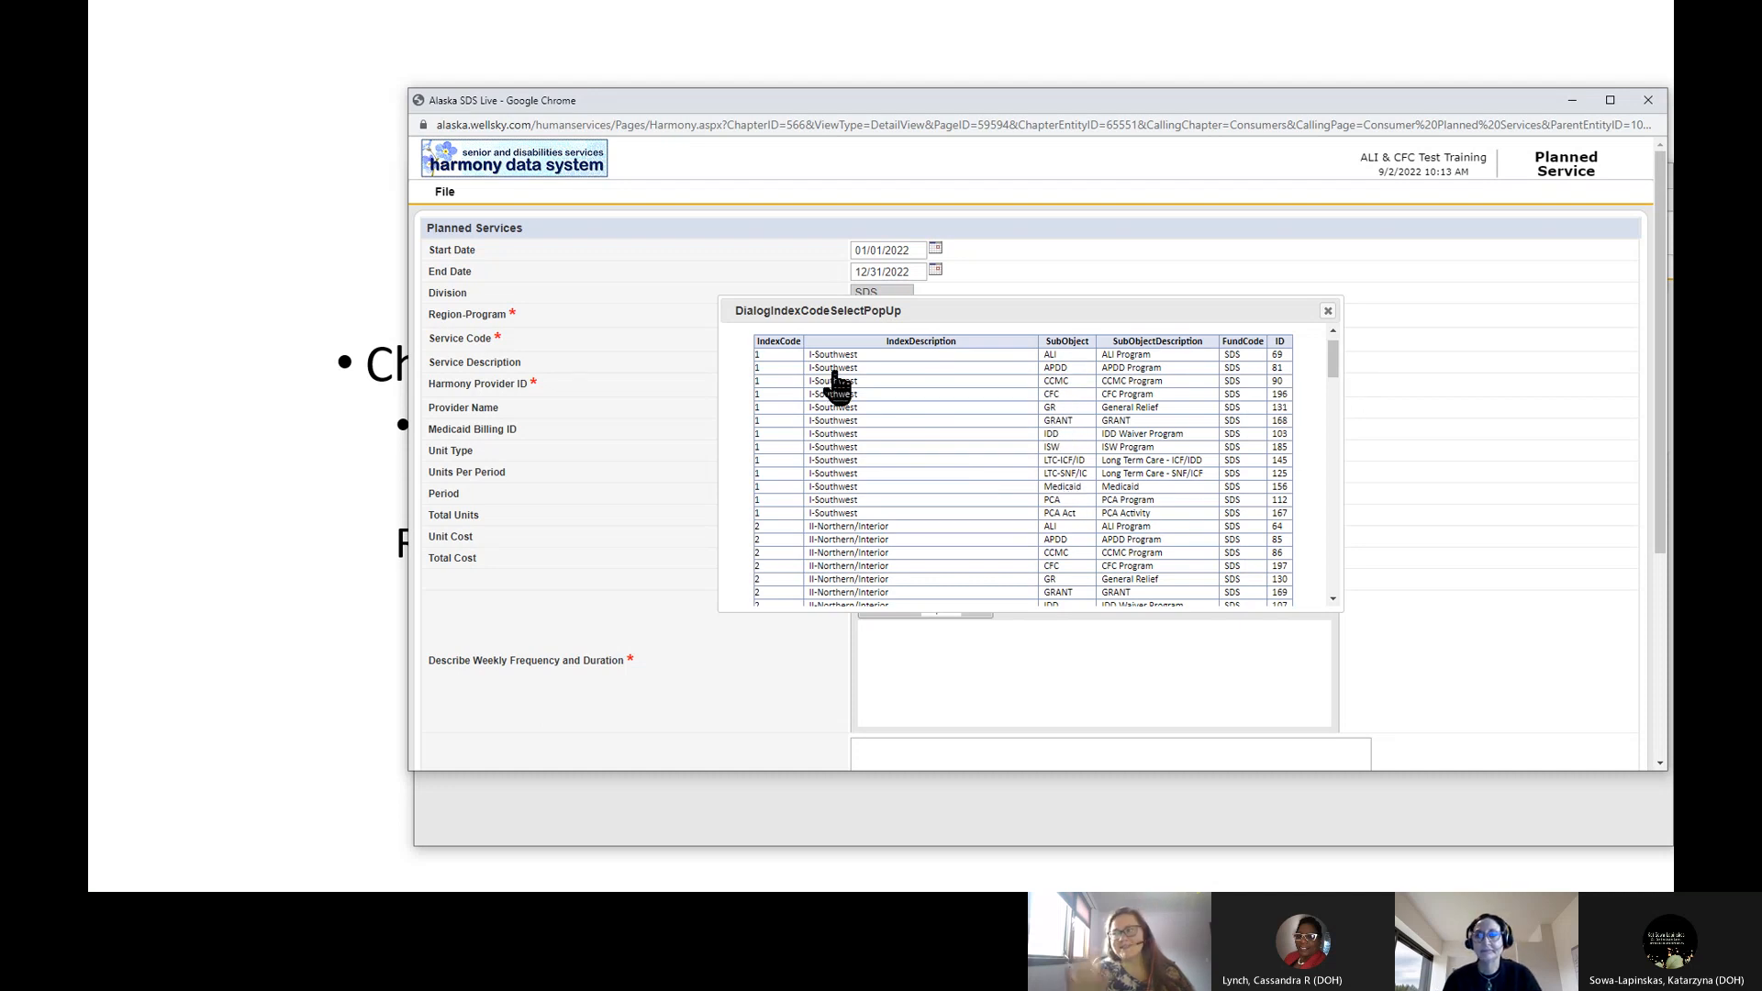
left_click(1060, 355)
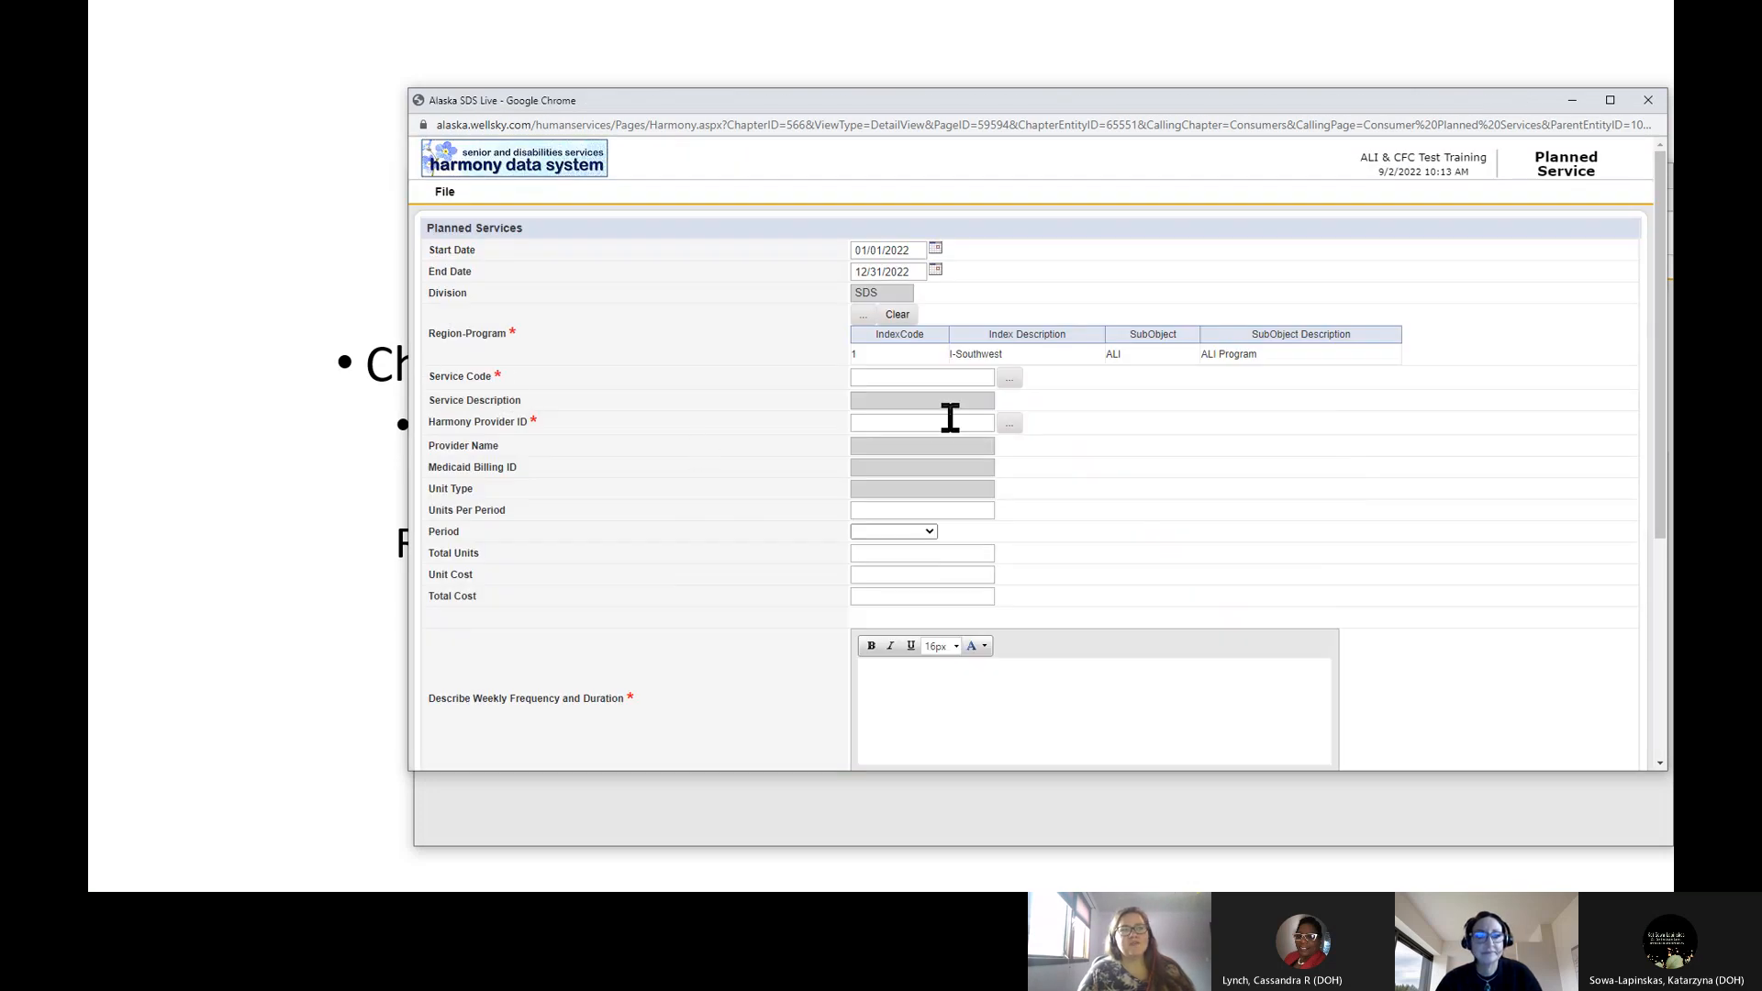
Step: Search the service codes for the service type Residential Habilitation
left_click(1011, 384)
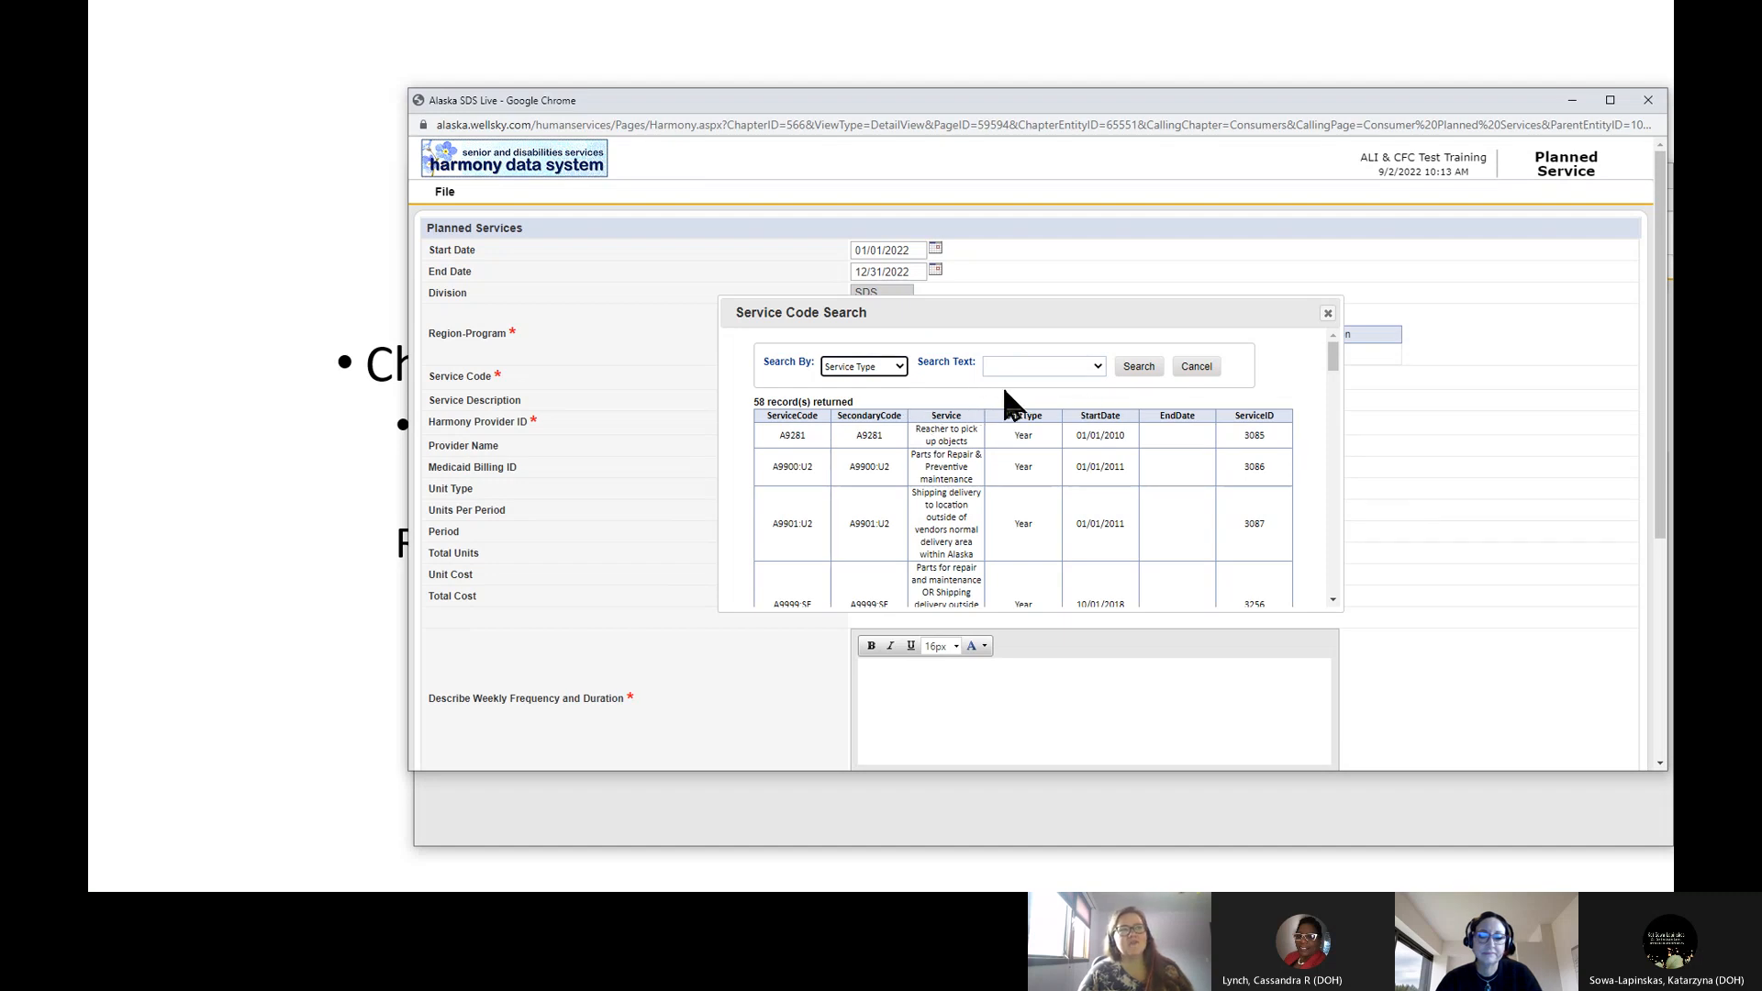
left_click(1101, 366)
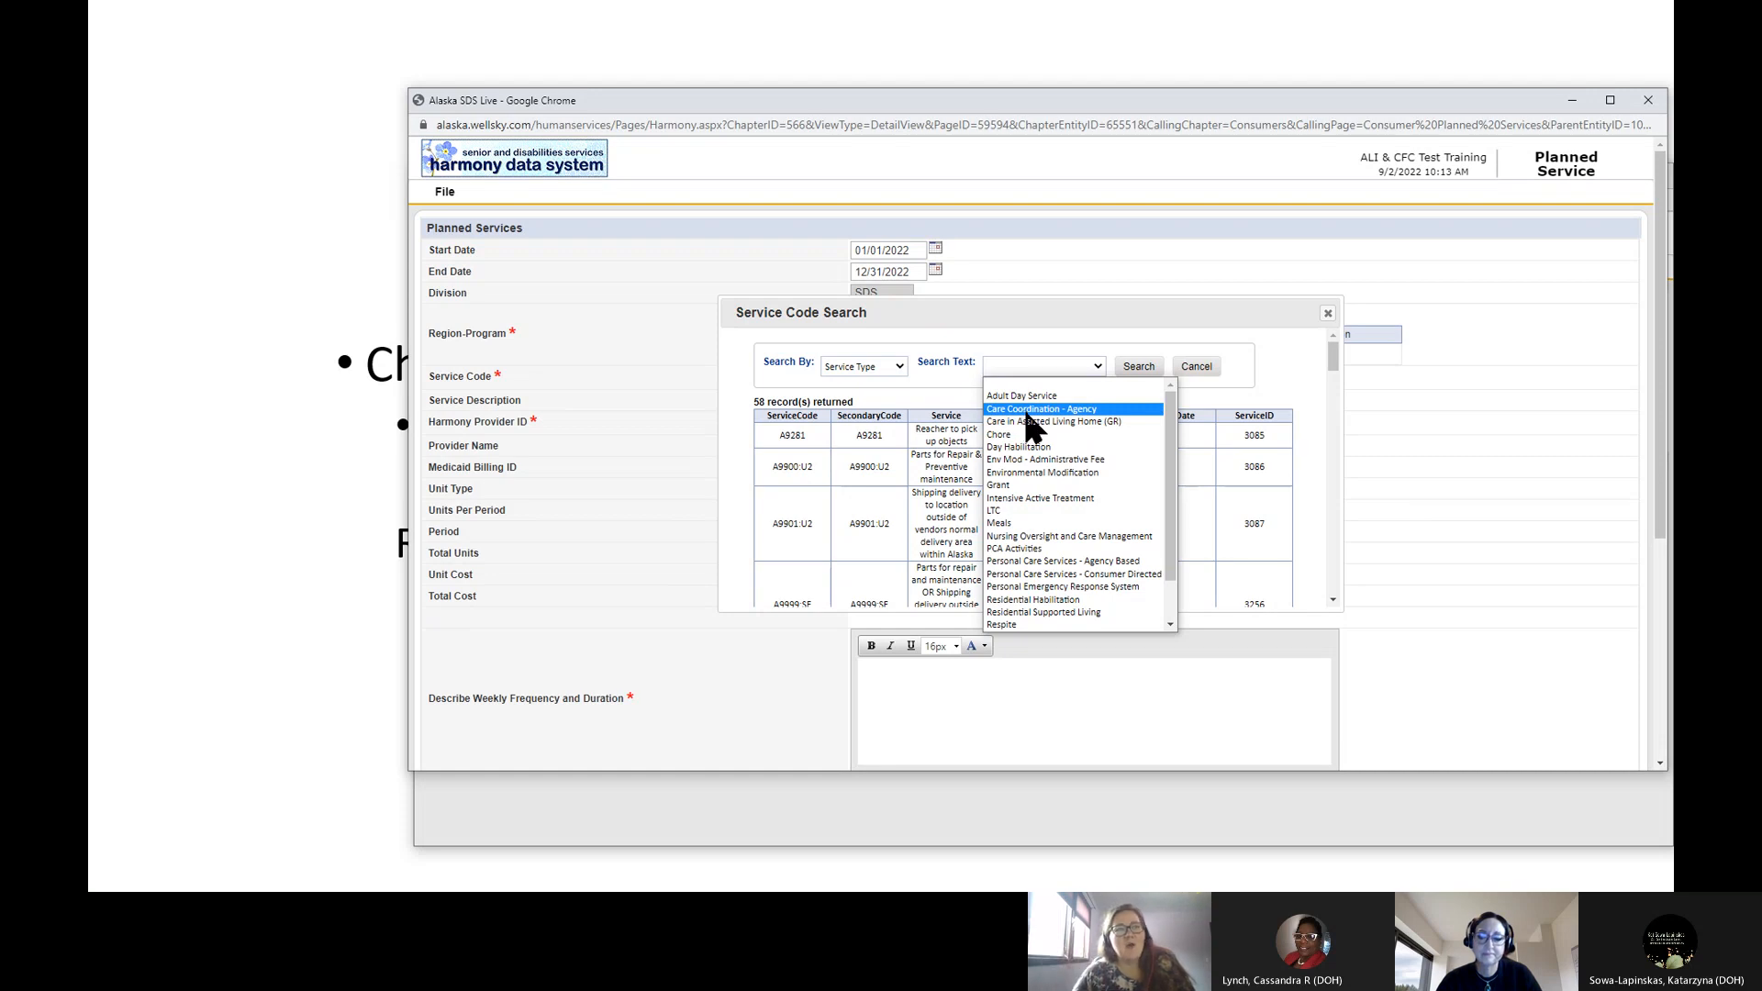
left_click_drag(1176, 415, 1171, 496)
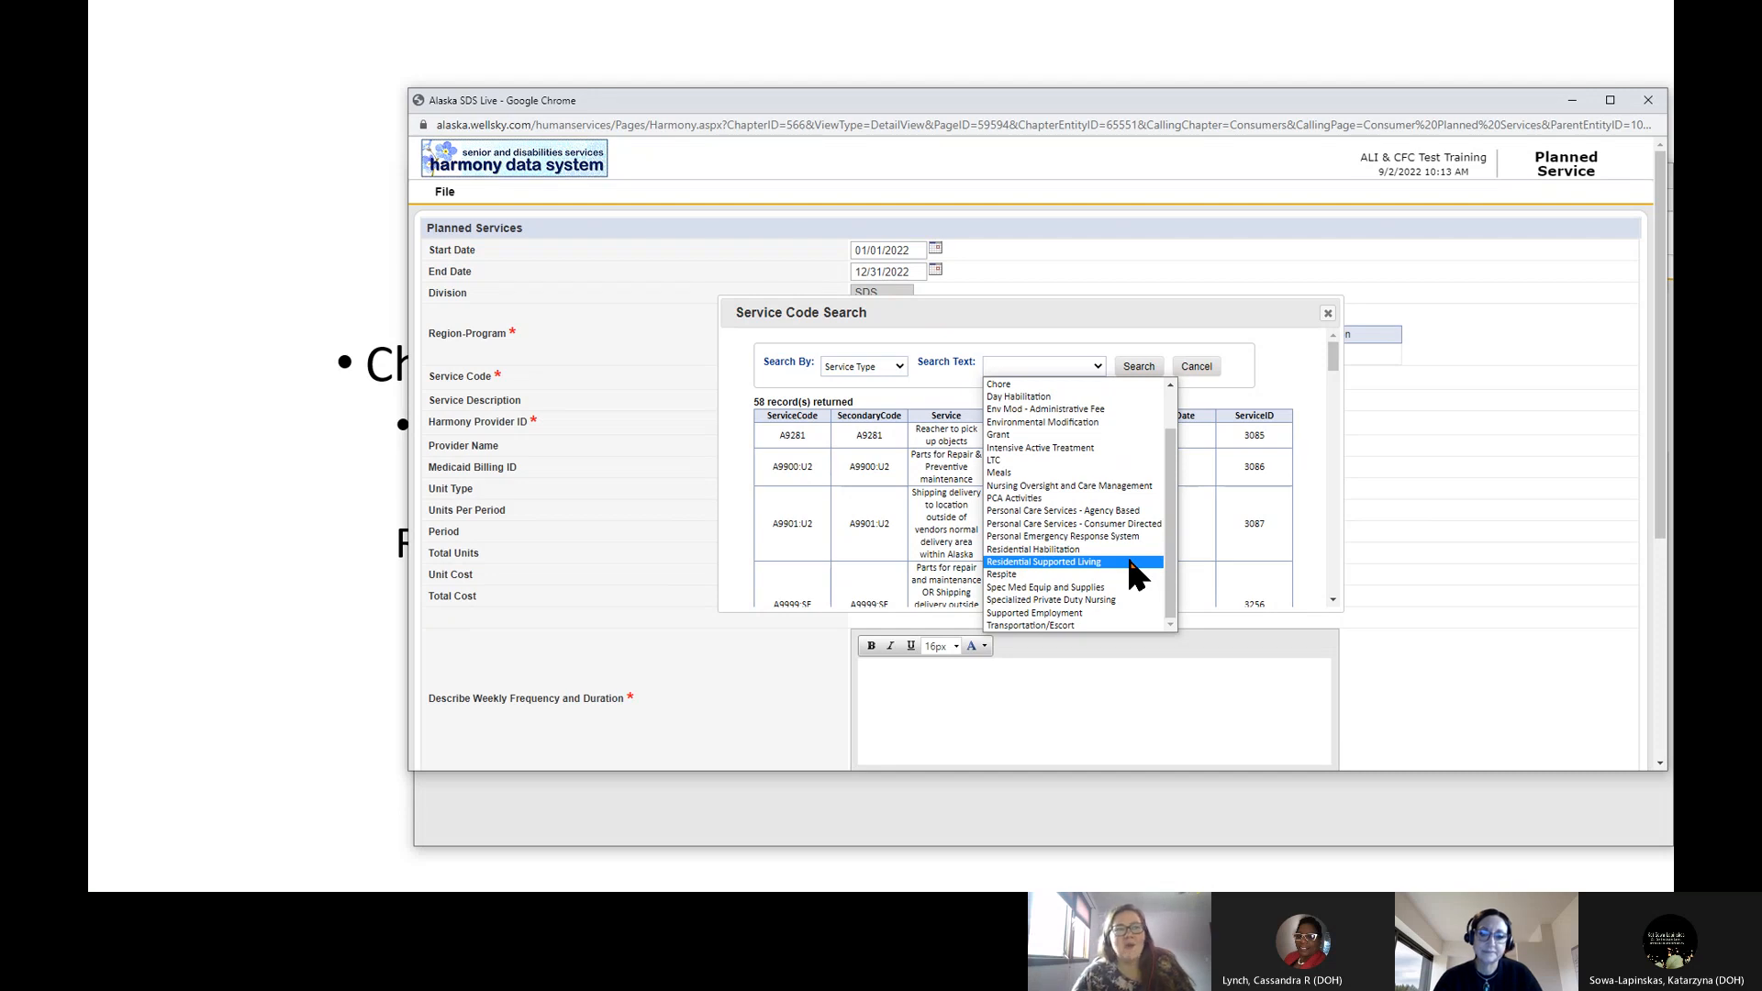
left_click(1071, 549)
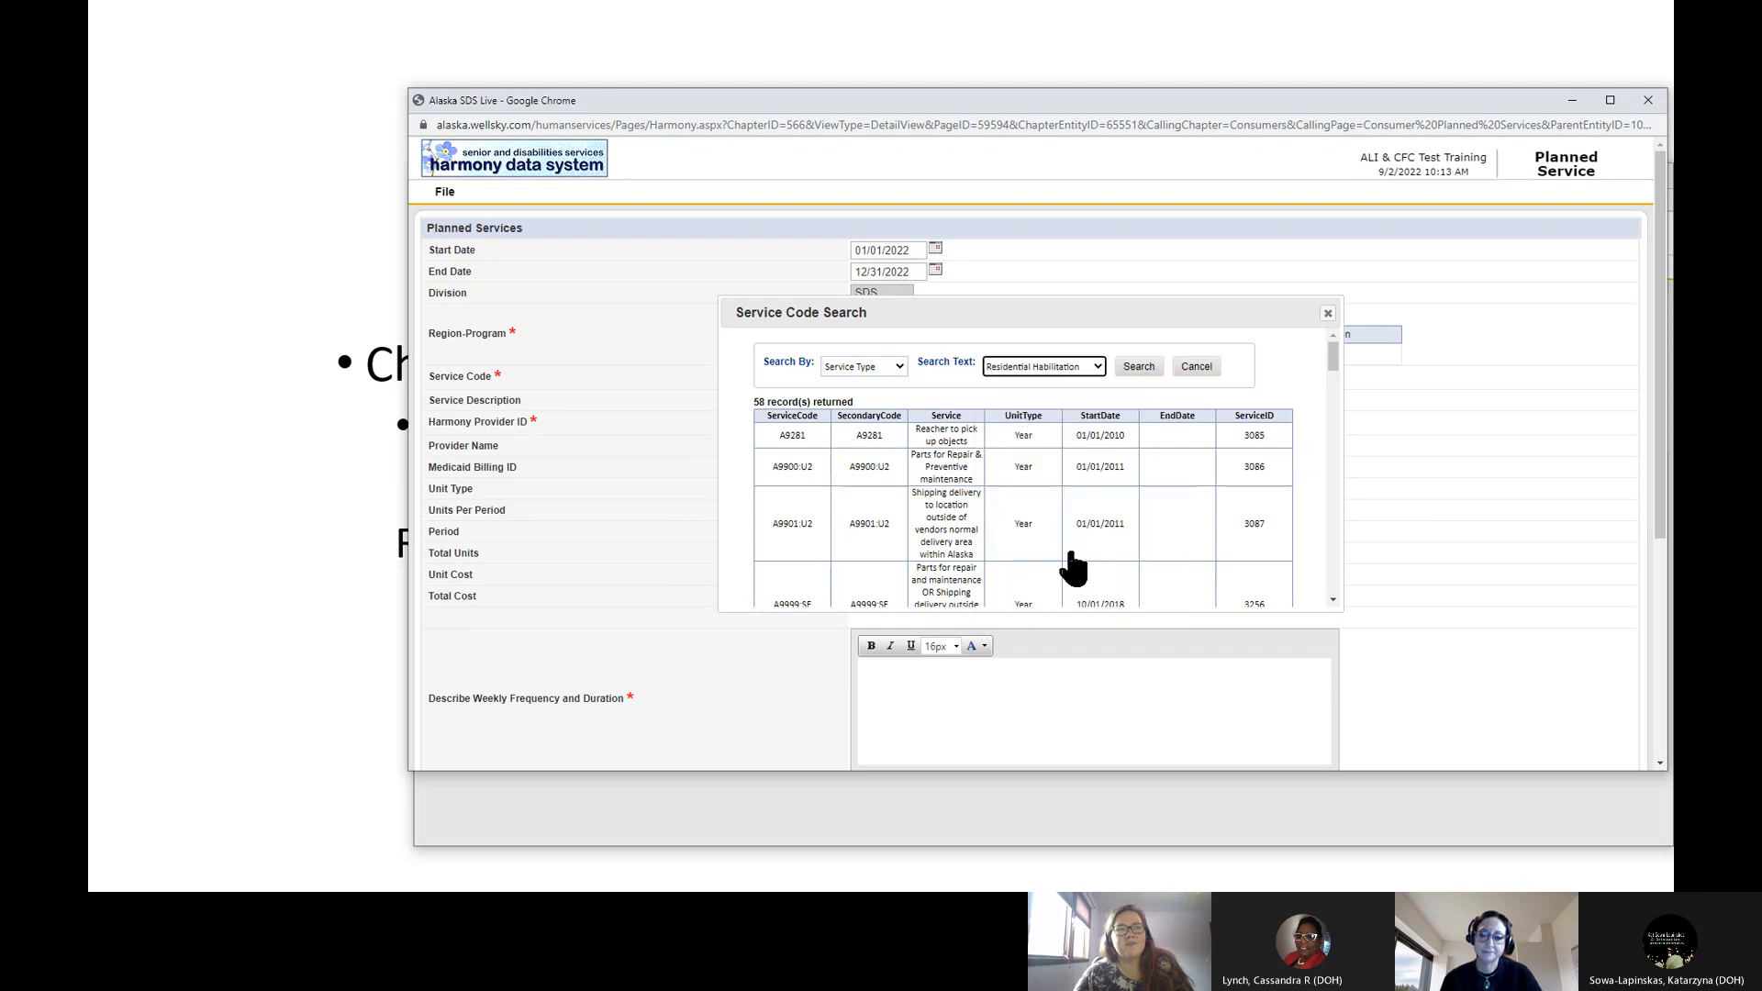
left_click(1137, 367)
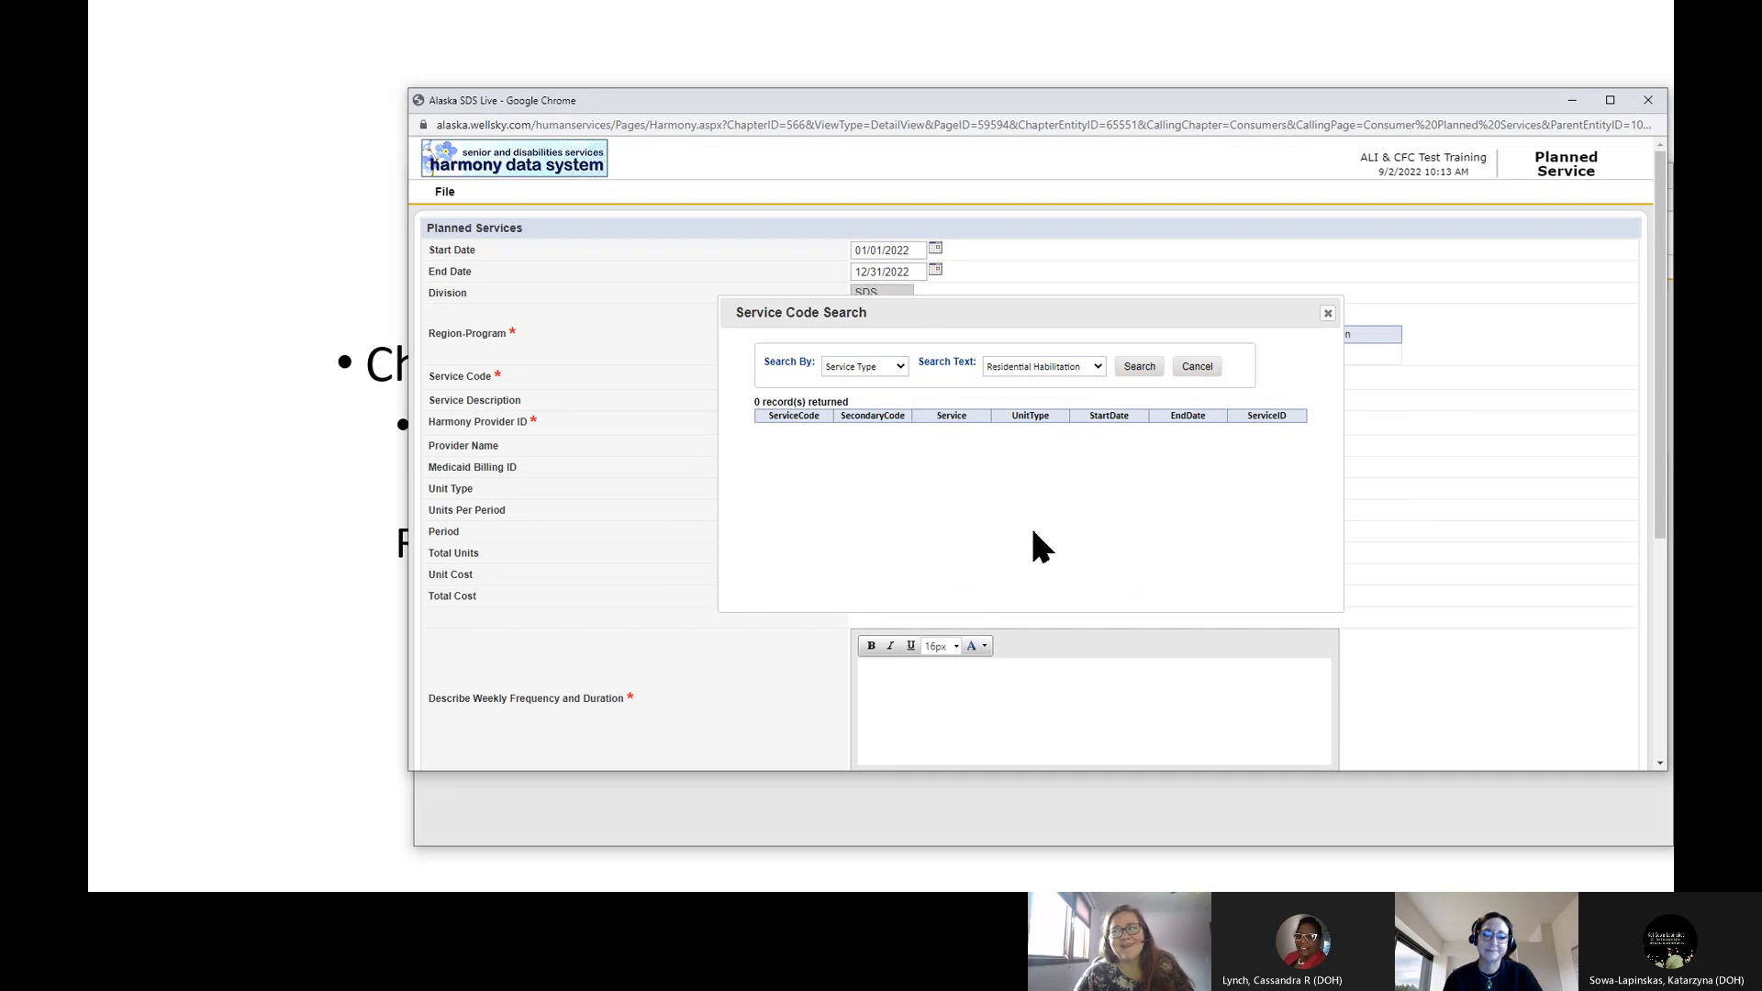
Step: Search the service codes for the type Care Coordination - Agency and move the search dialog clear of the Service Code field
left_click(1097, 367)
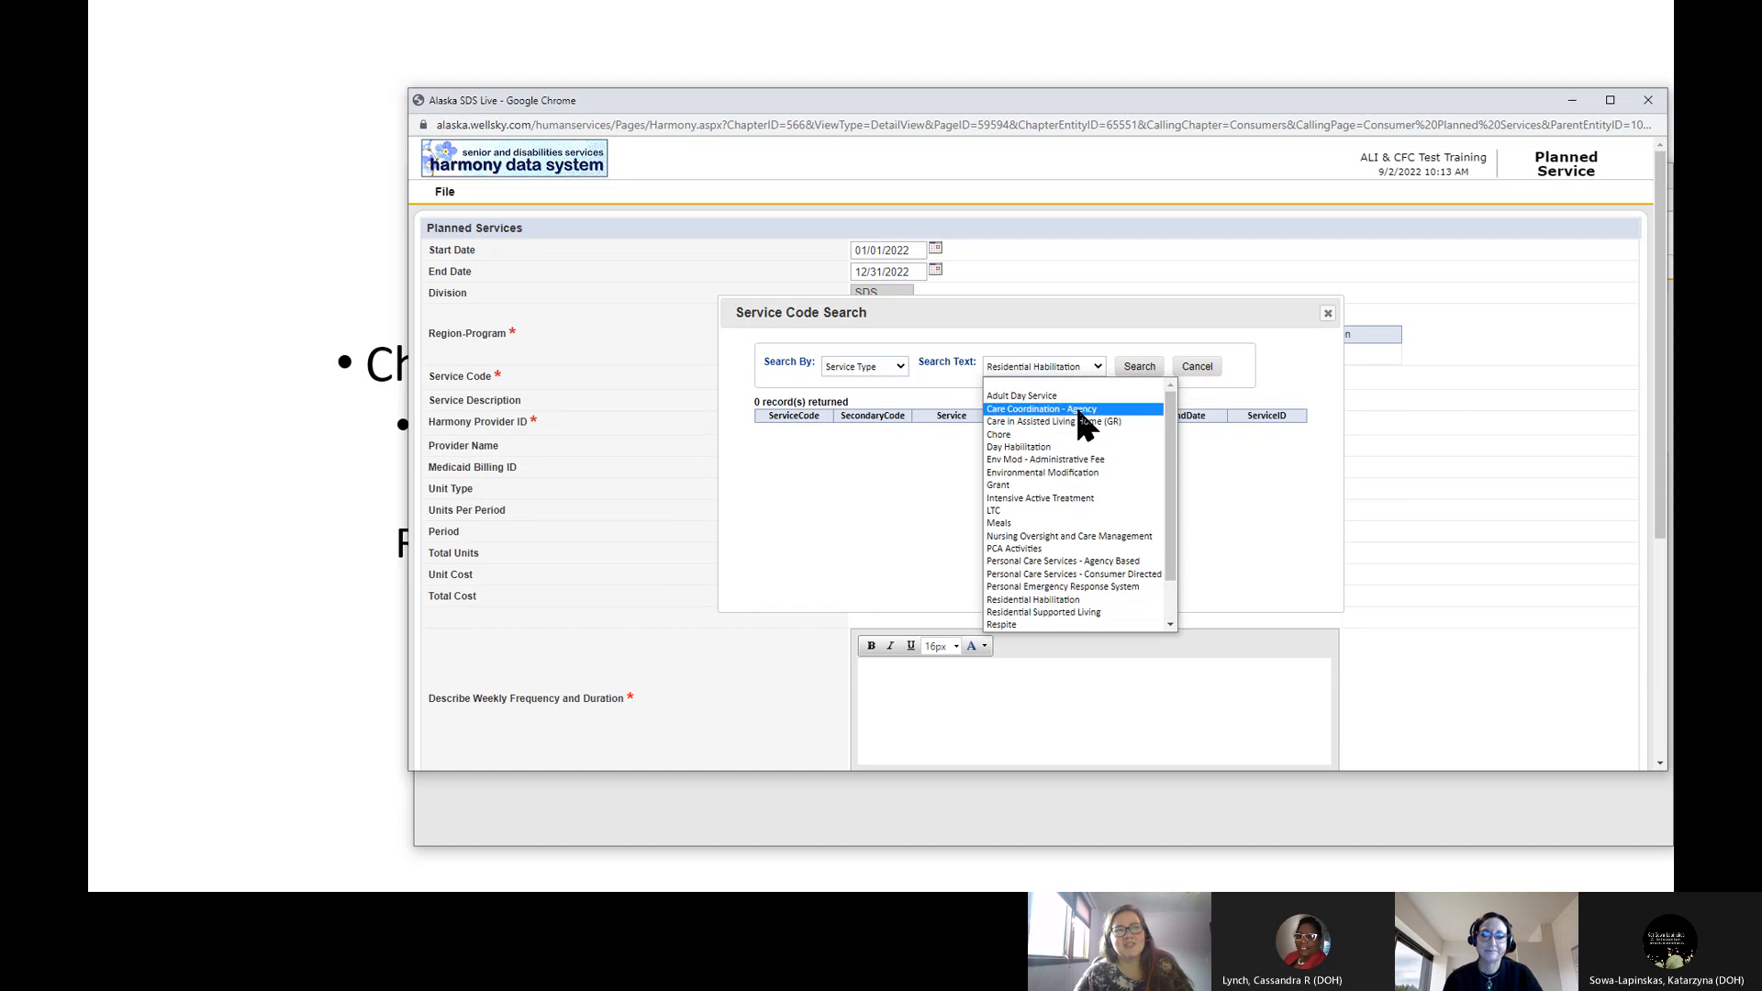
left_click(1085, 409)
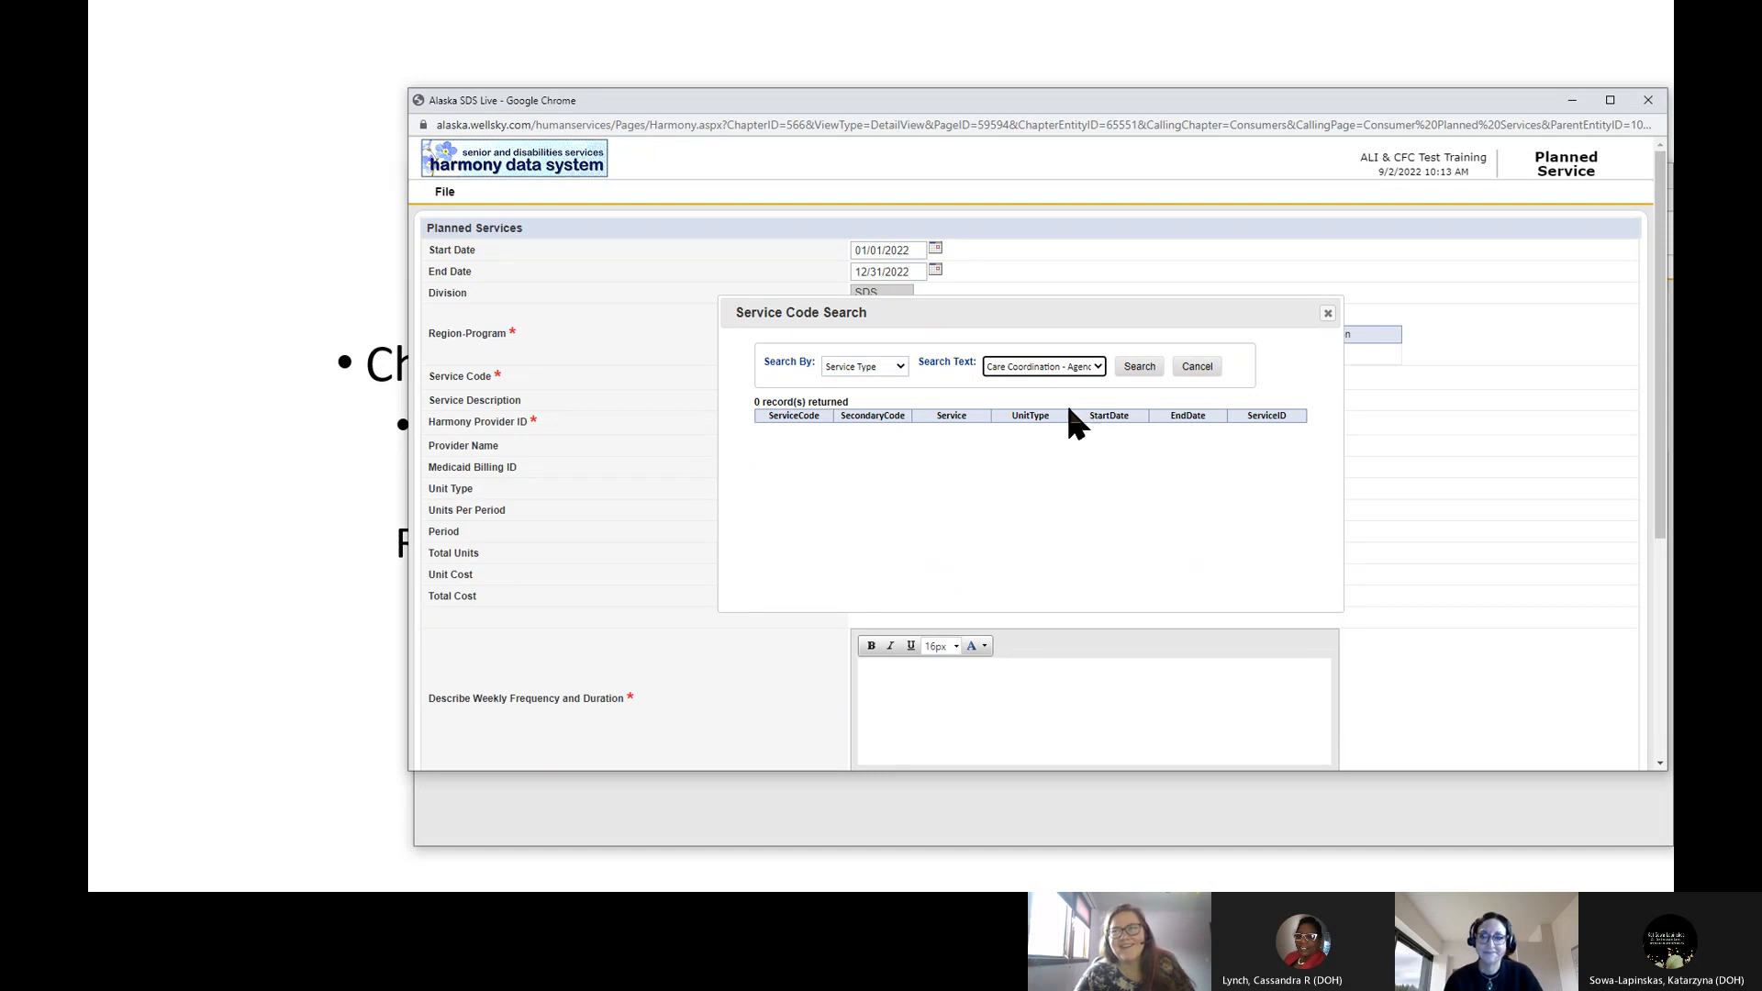
left_click(1129, 369)
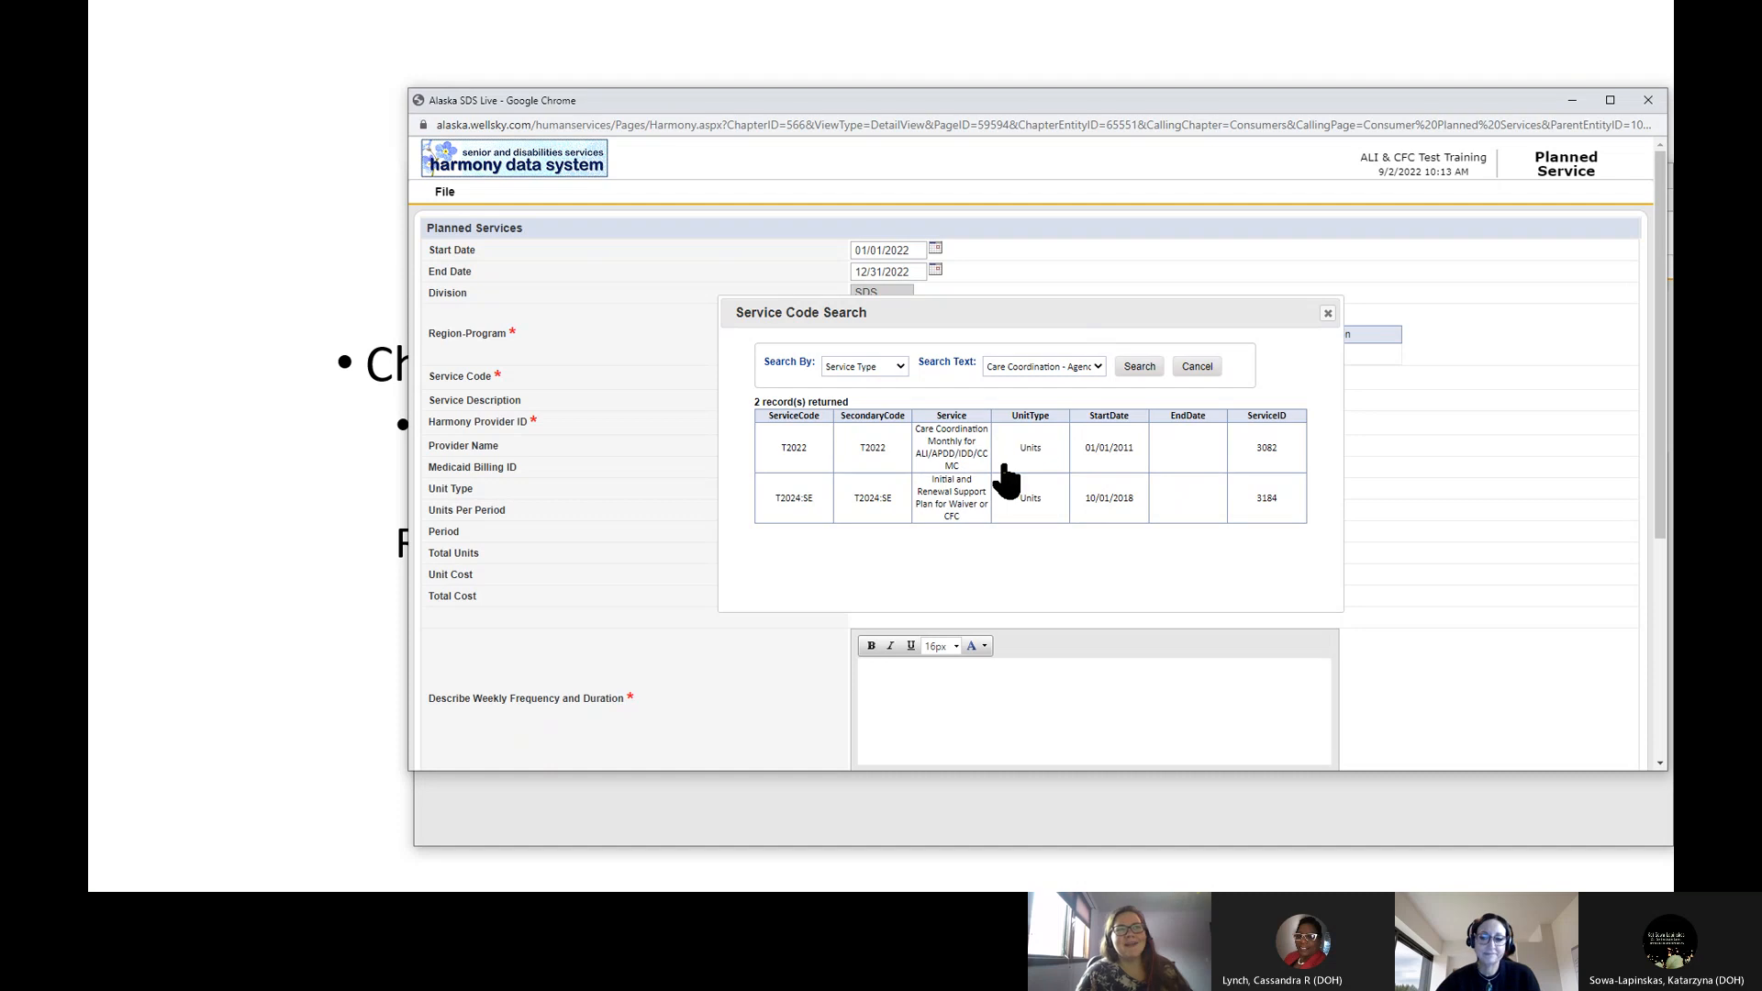
left_click_drag(1088, 296, 1211, 456)
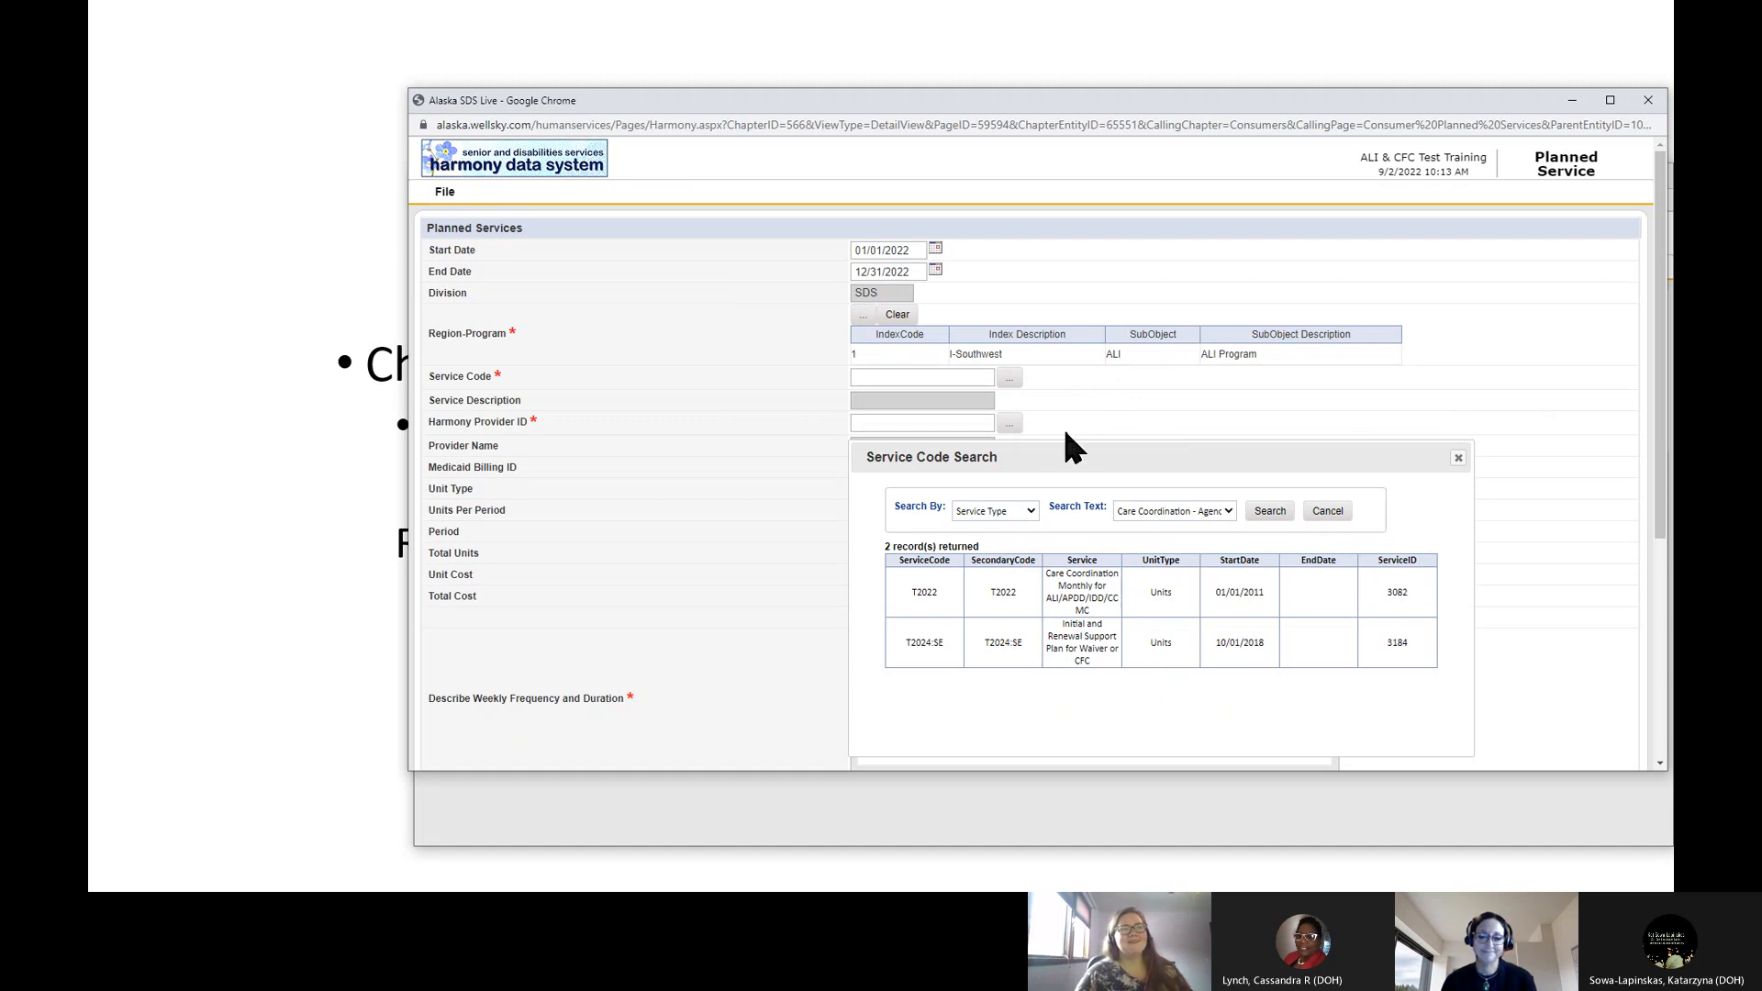
Step: Search the service codes for the service type Residential Supported Living
left_click(1228, 510)
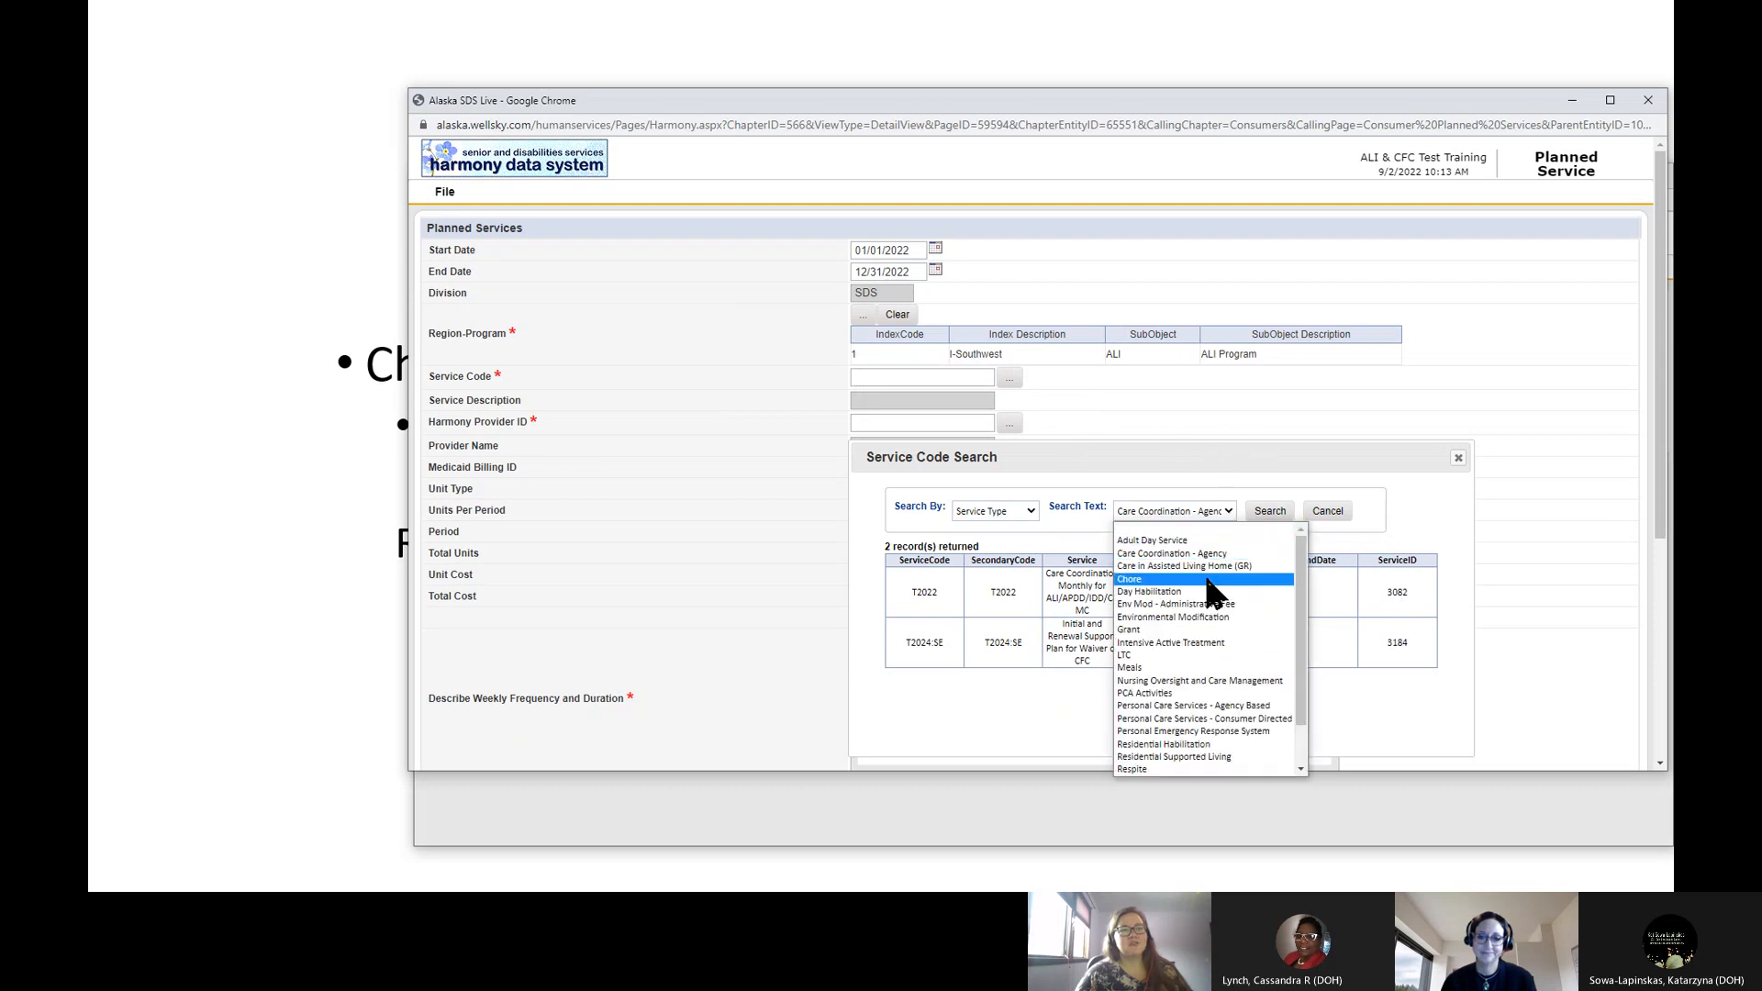
left_click(1192, 754)
left_click(1272, 512)
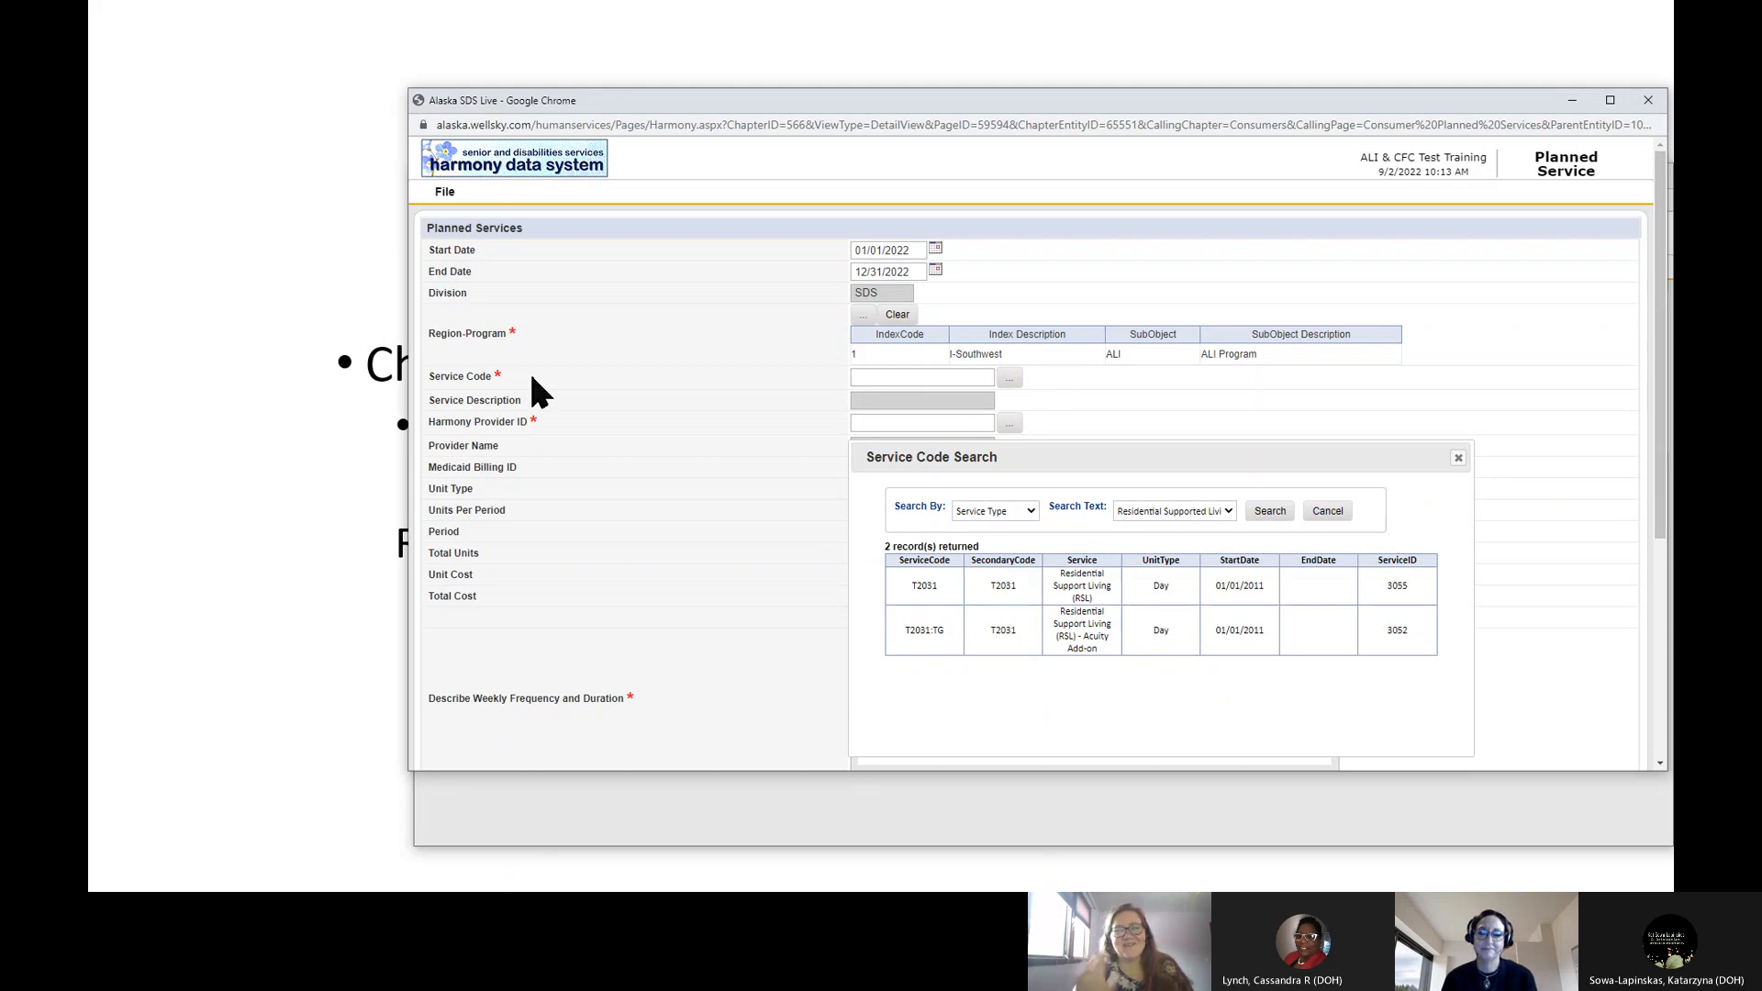
Step: Search the Care Coordination - Agency service codes again and choose T2022, Care Coordination Monthly for ALI/APDD/IDD/CCMC
left_click(1225, 507)
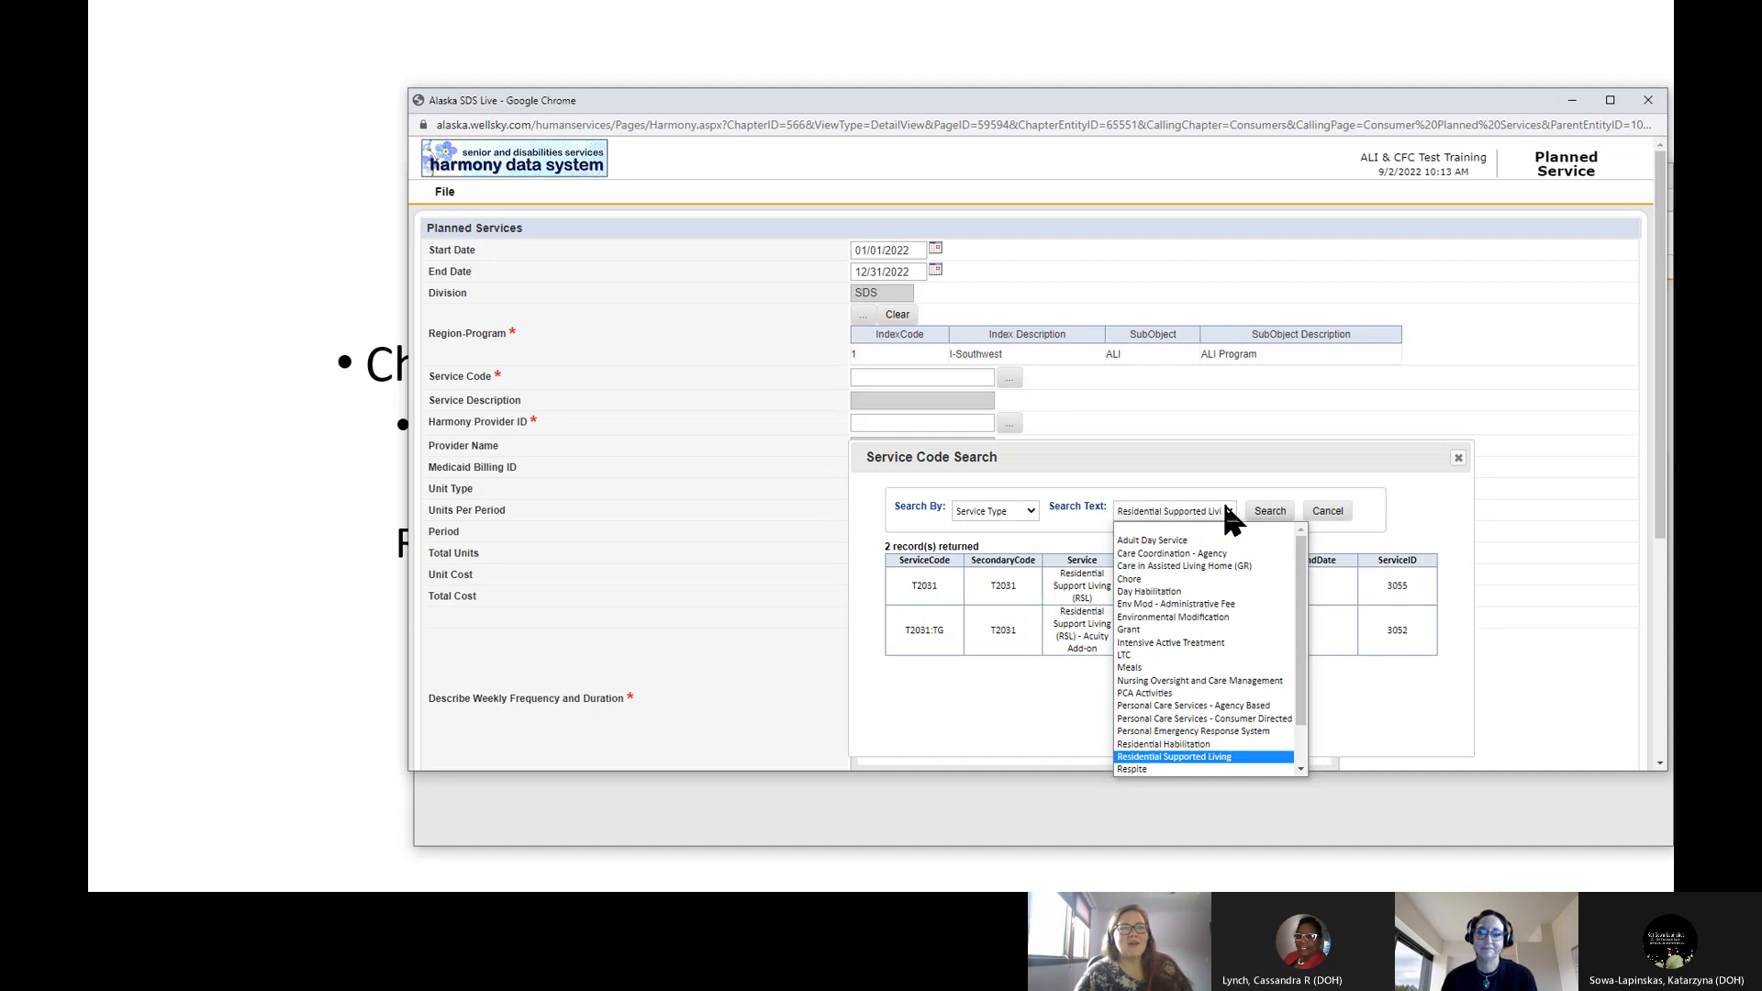
left_click(1220, 553)
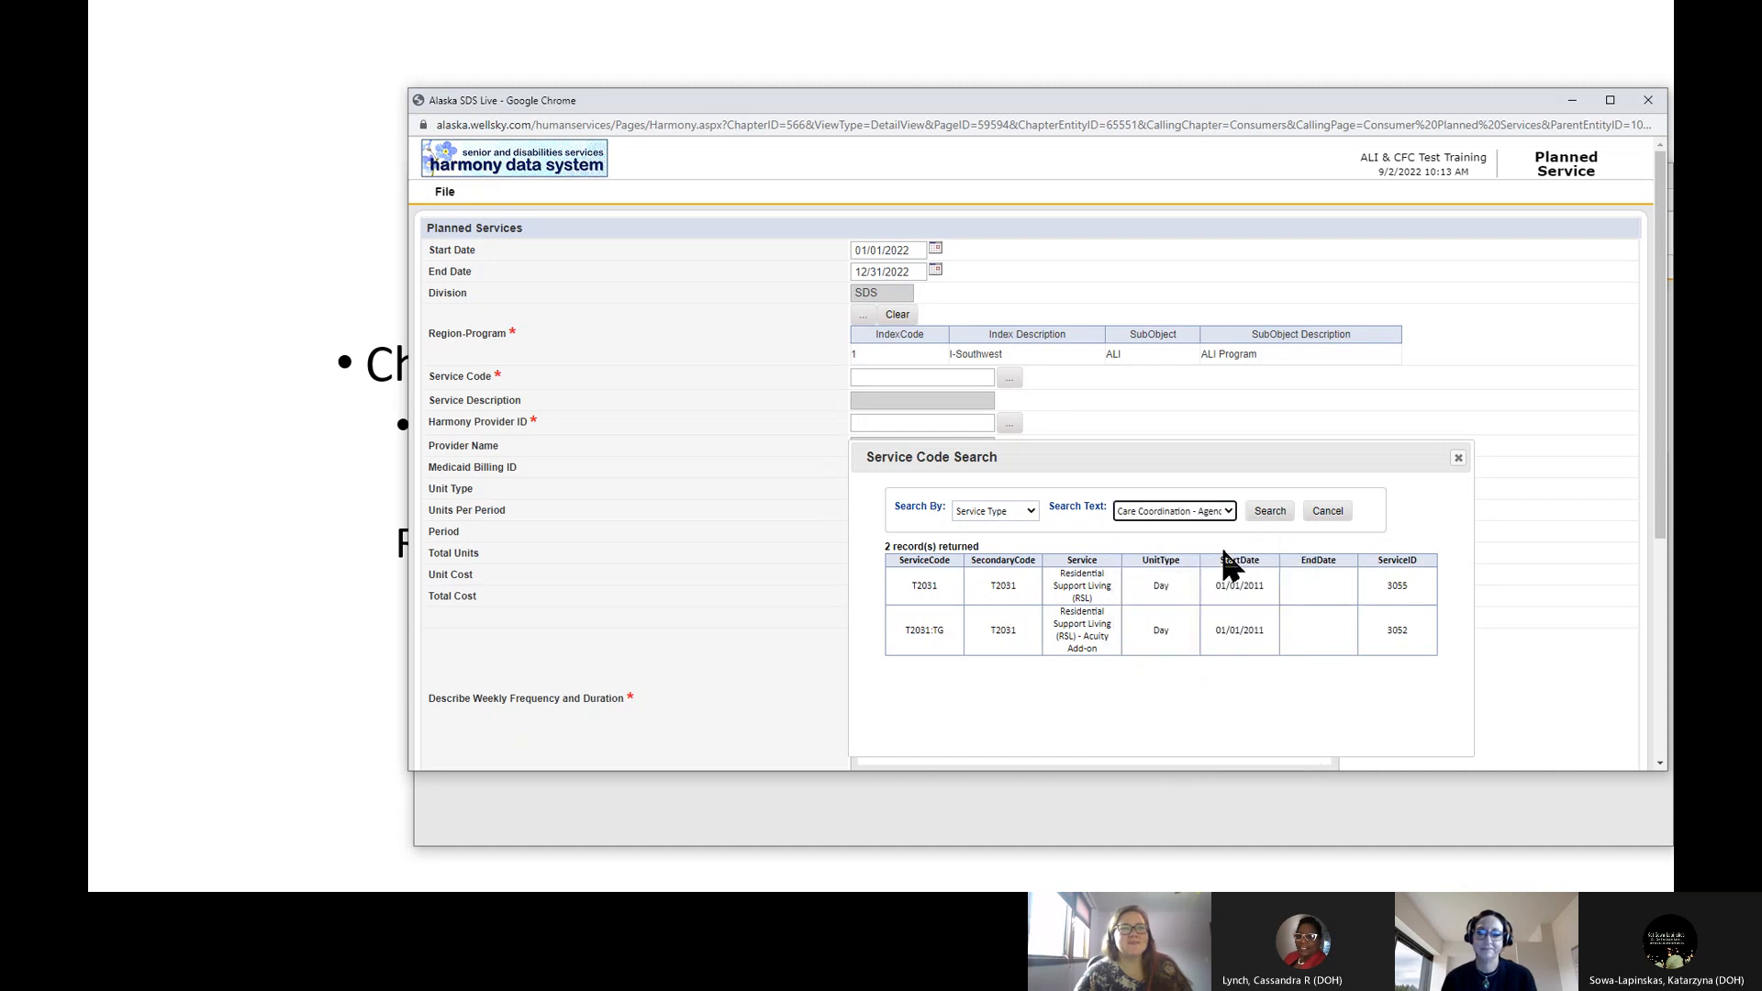
left_click(1272, 513)
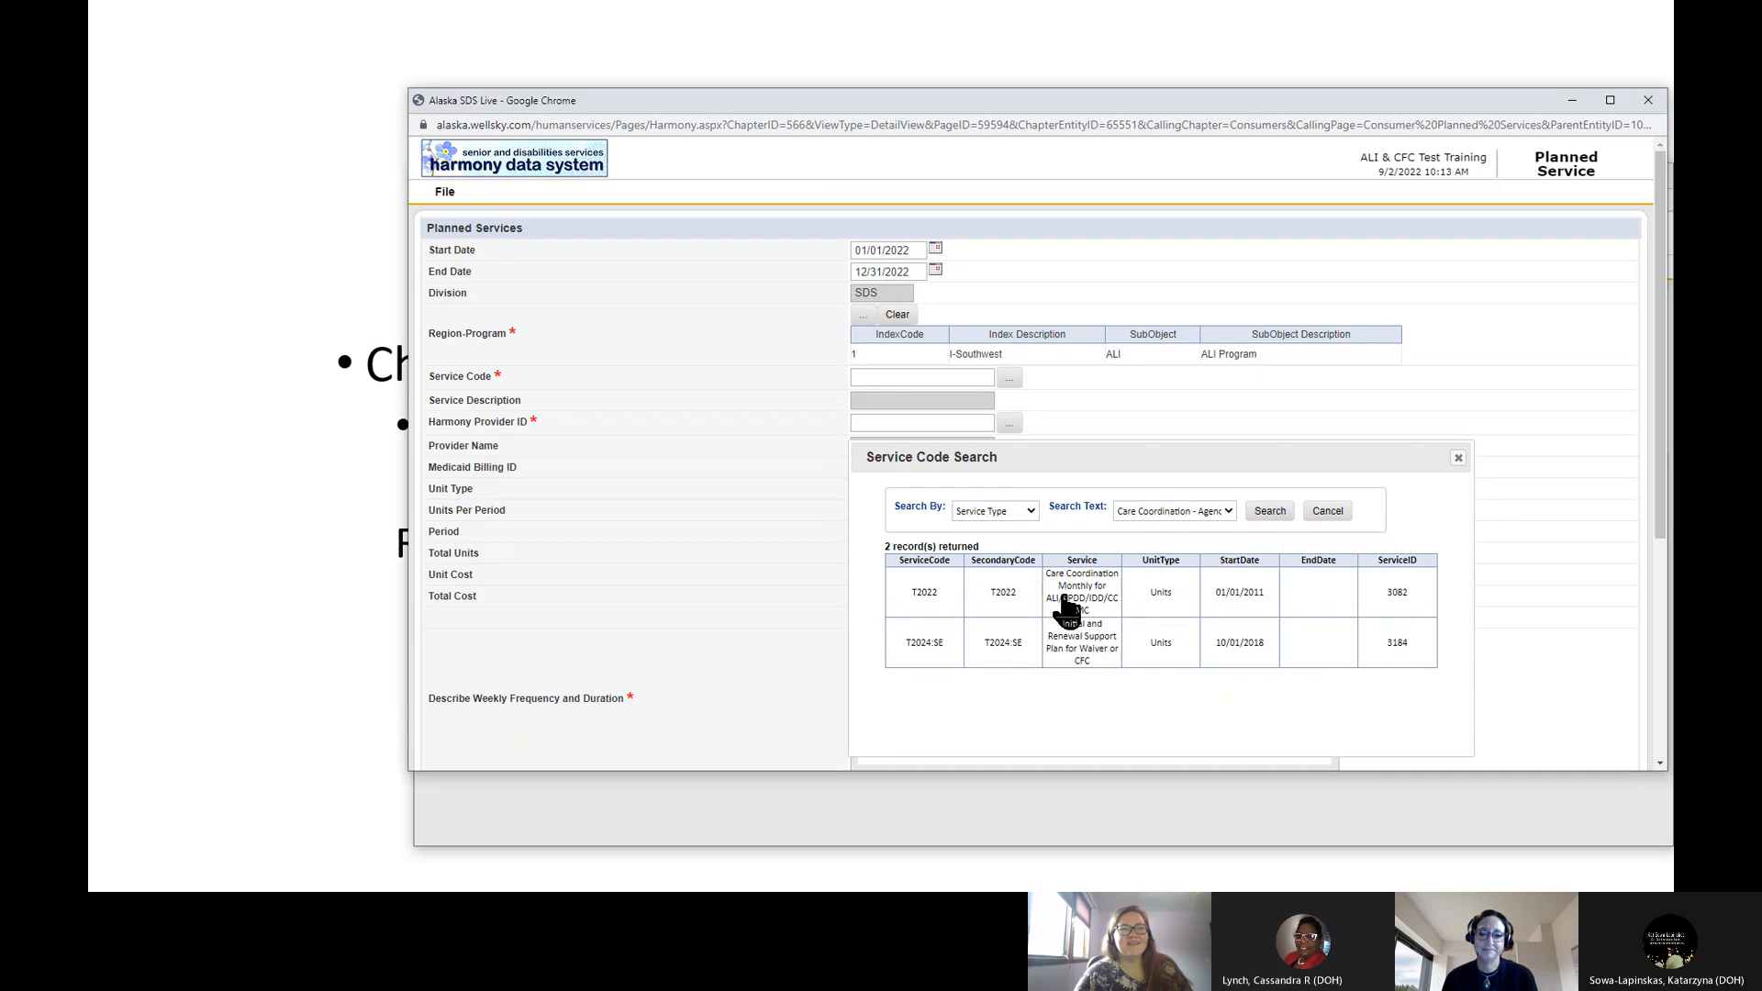
left_click(1065, 598)
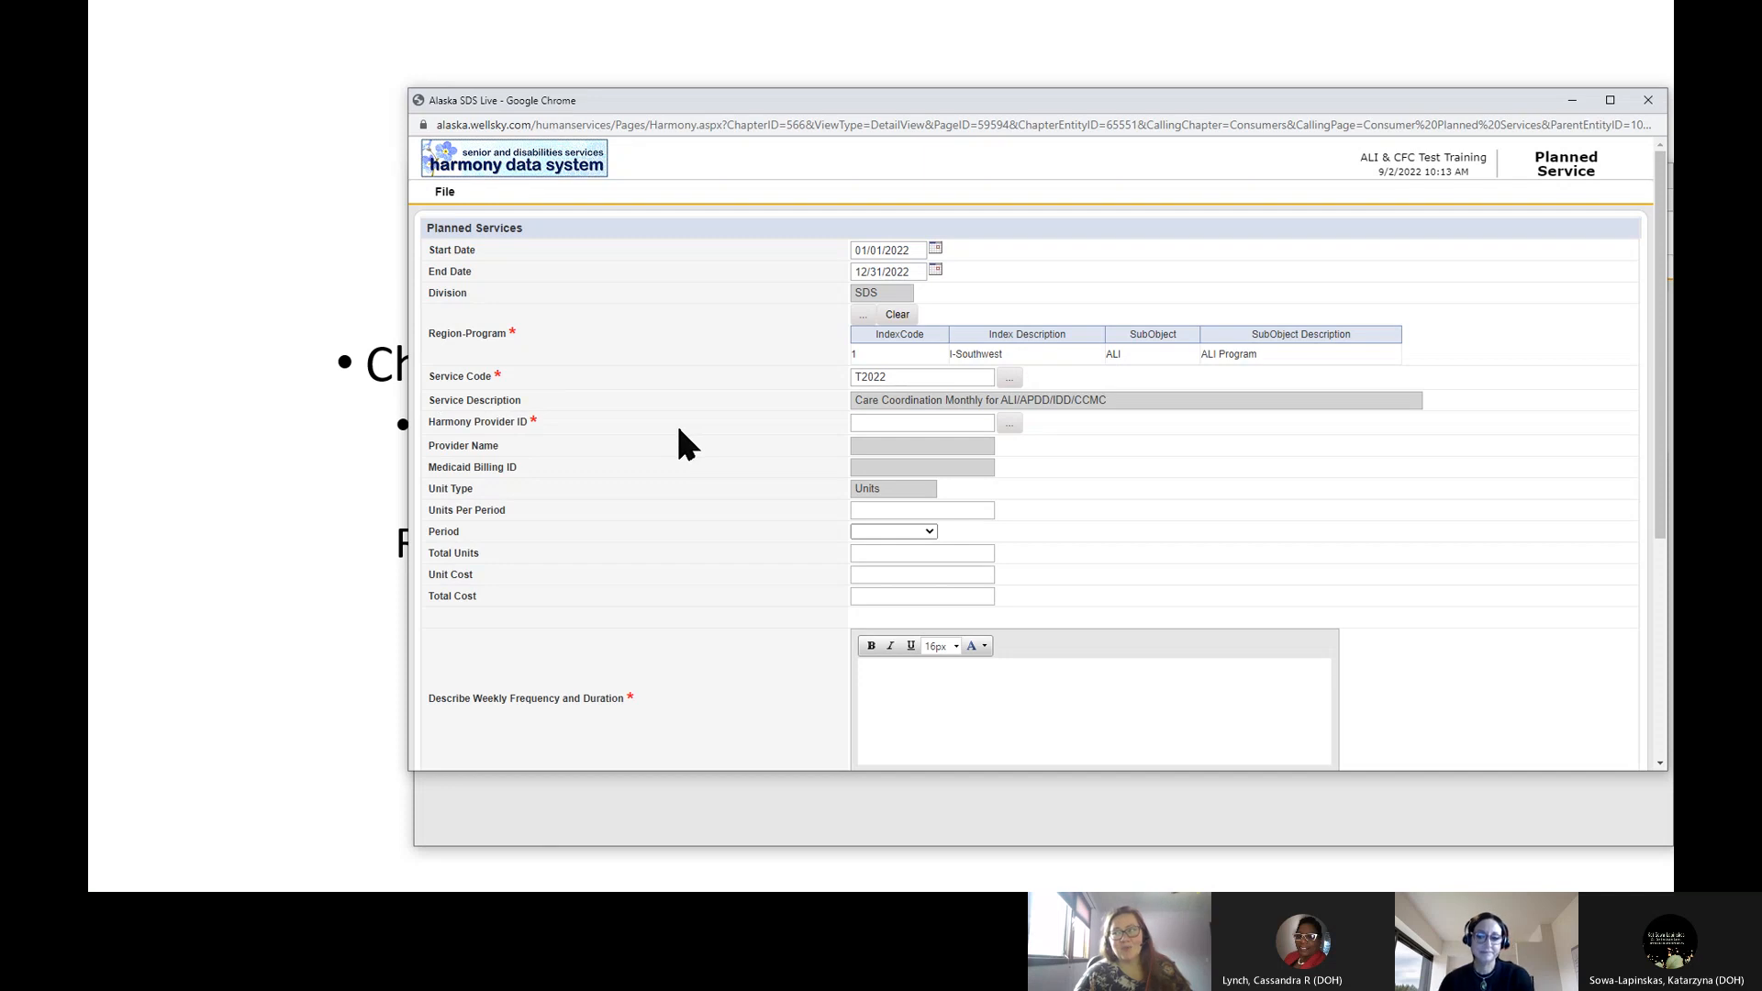
Step: Open and cancel the Harmony Provider ID search, and set the planned service's end date to 06/30/2022
left_click(1008, 425)
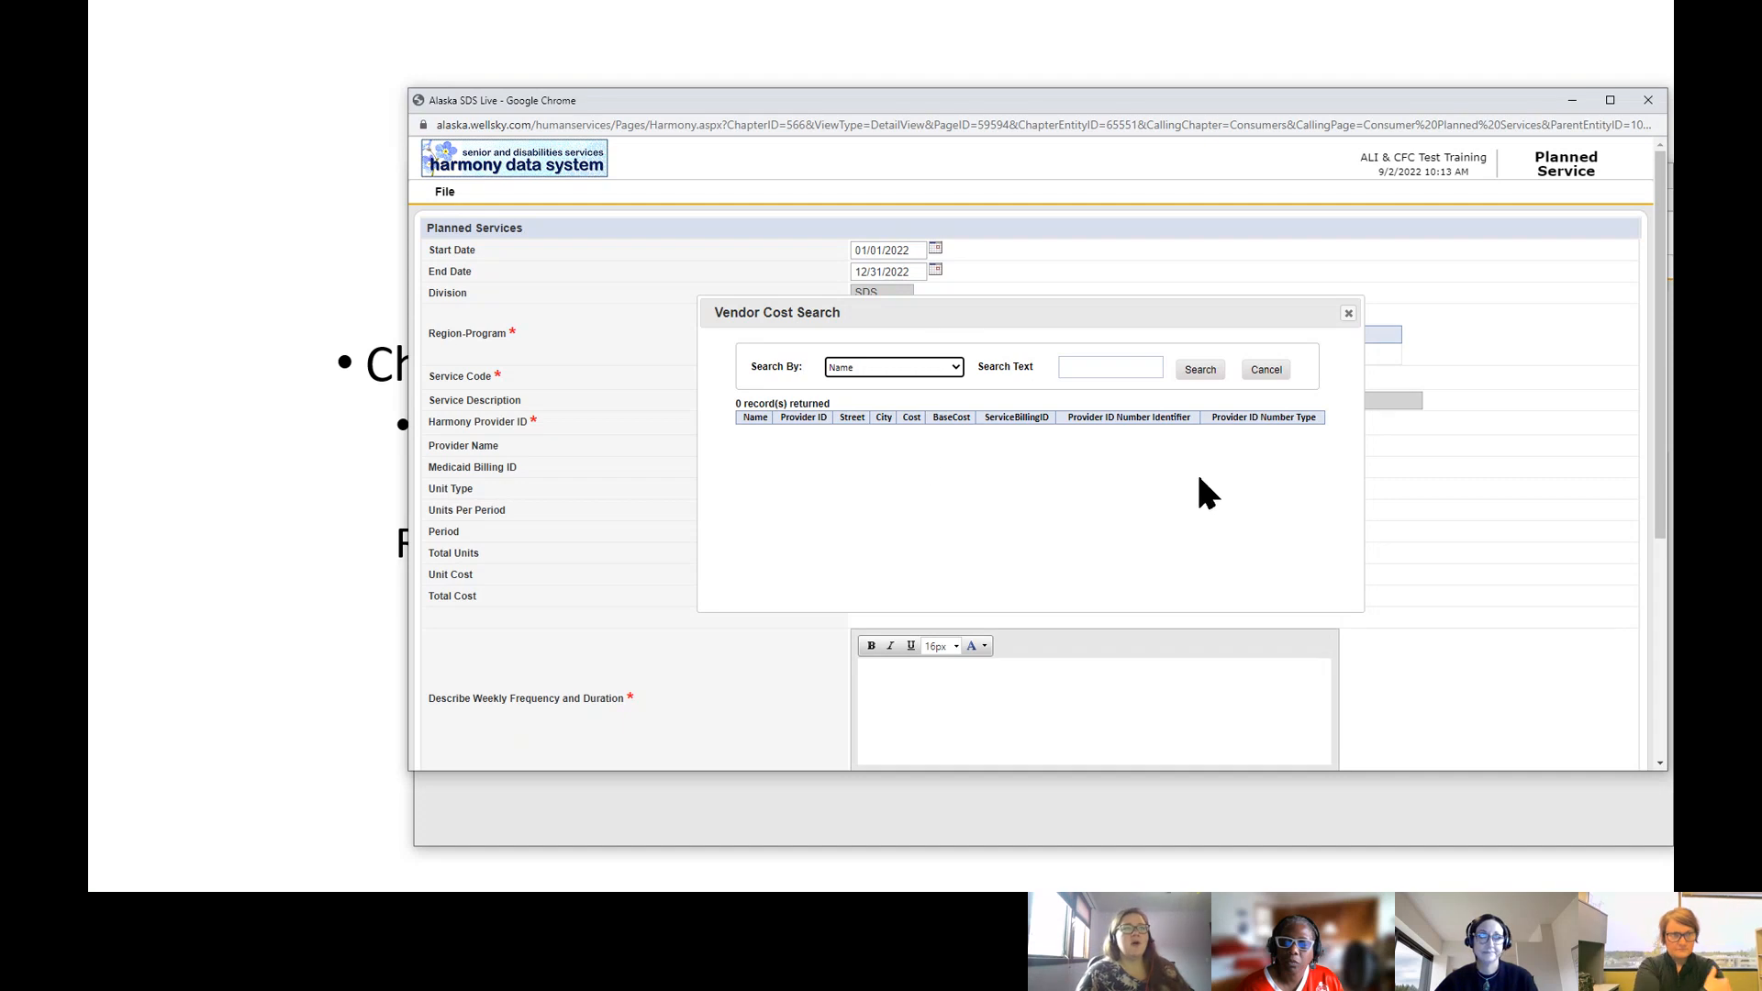
left_click(1278, 370)
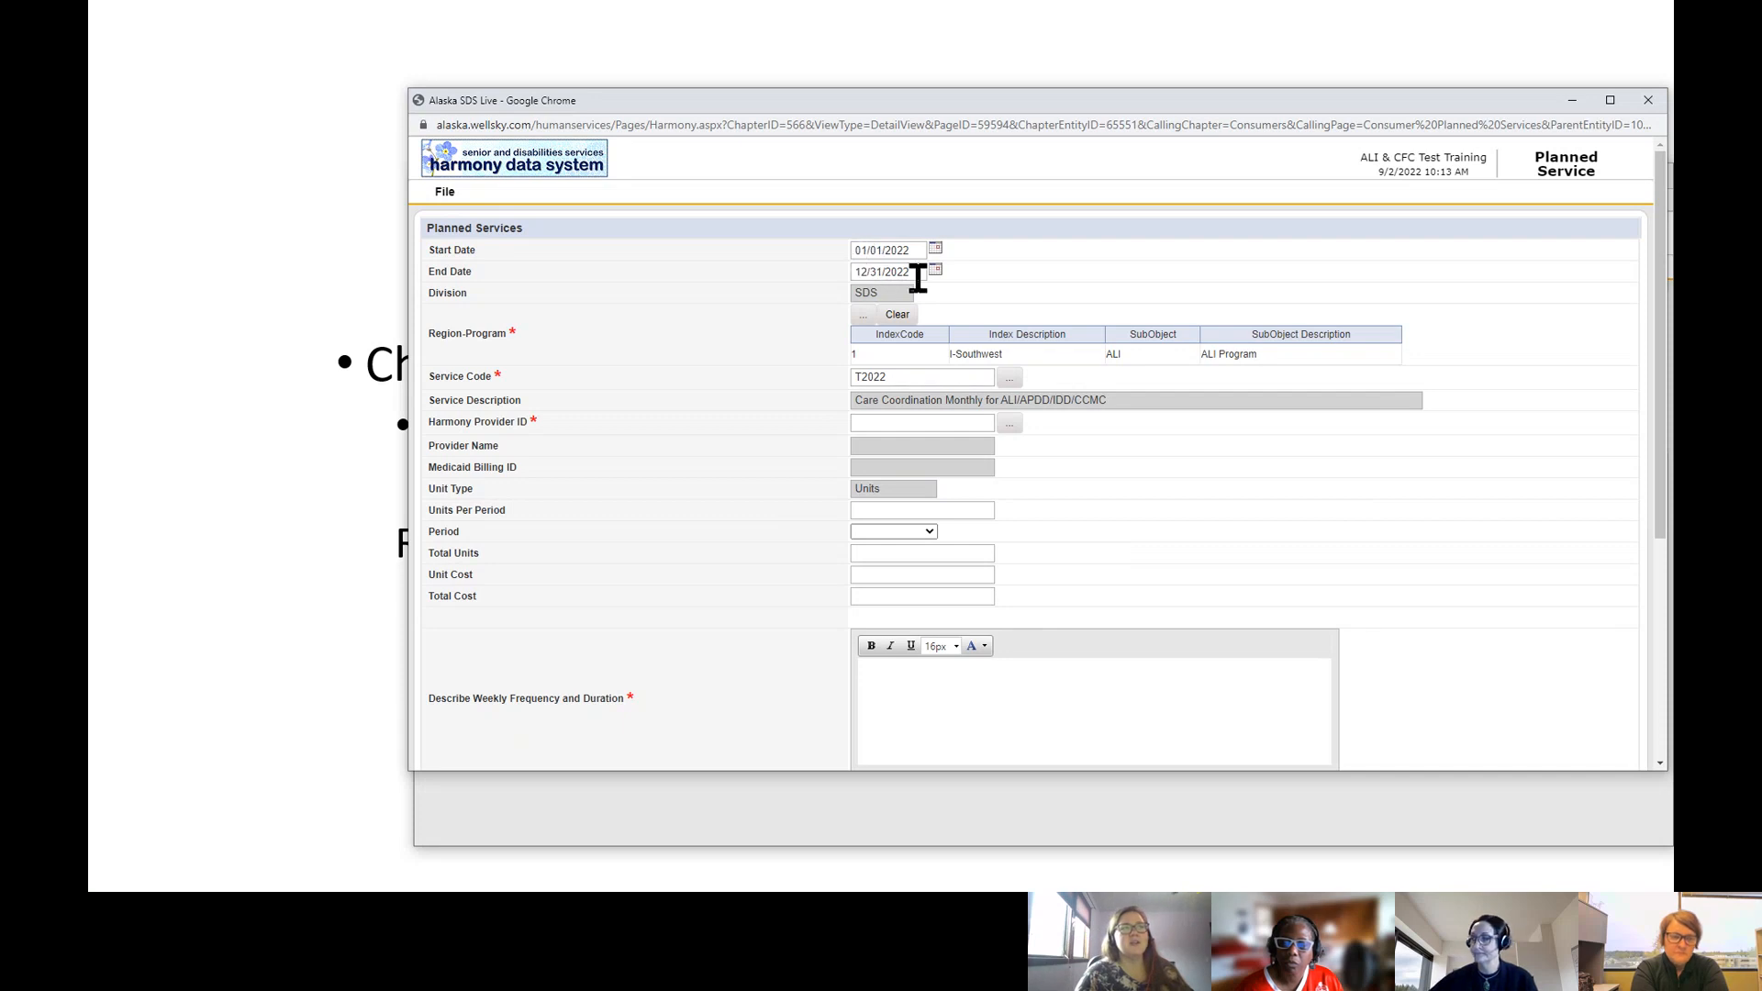
left_click_drag(913, 269, 807, 294)
type("0")
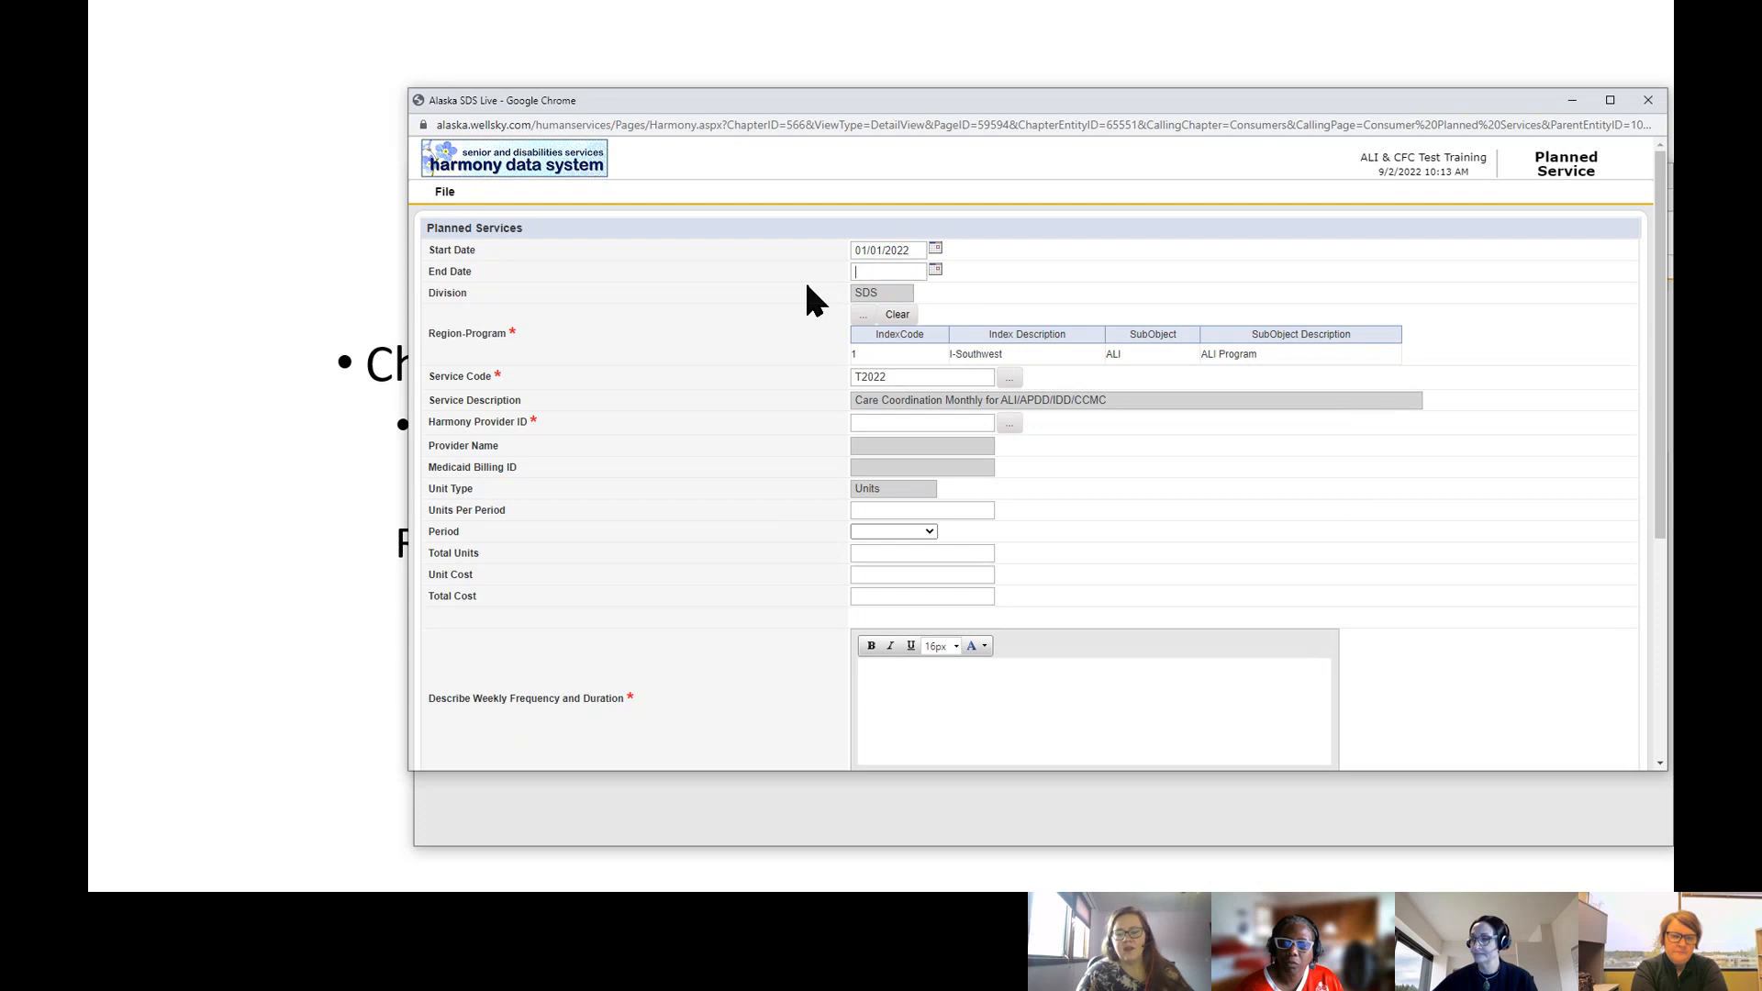
type("6")
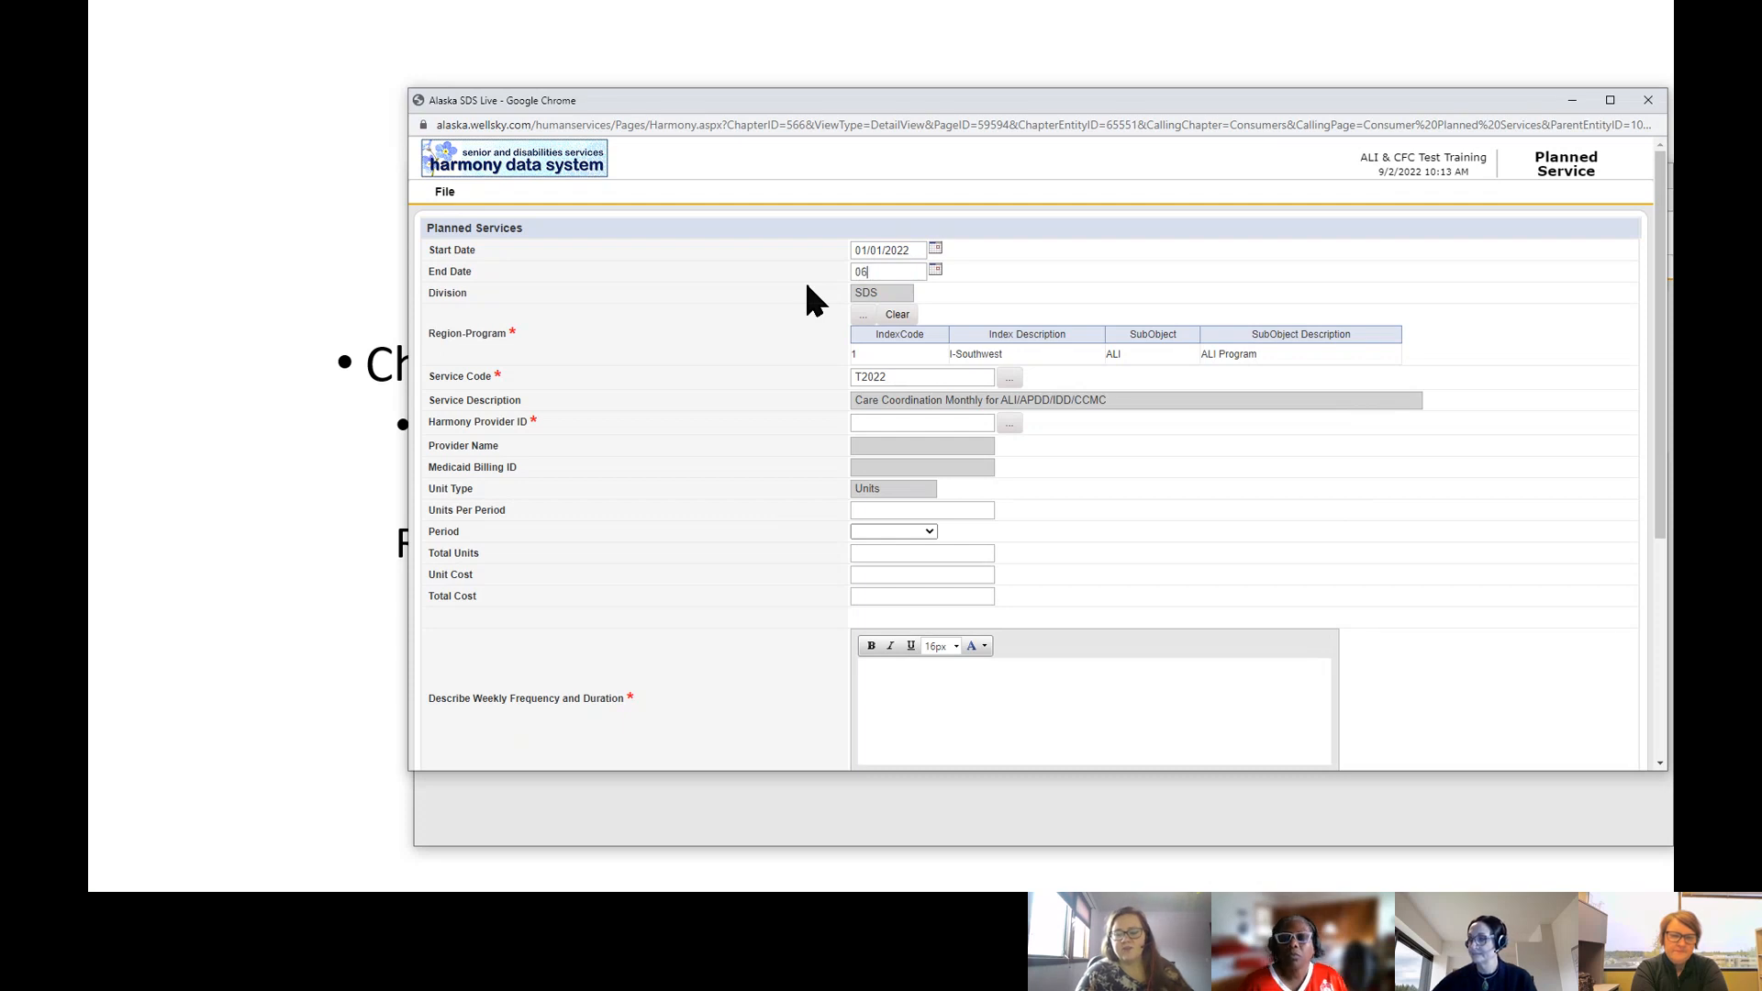
type("/30/2022")
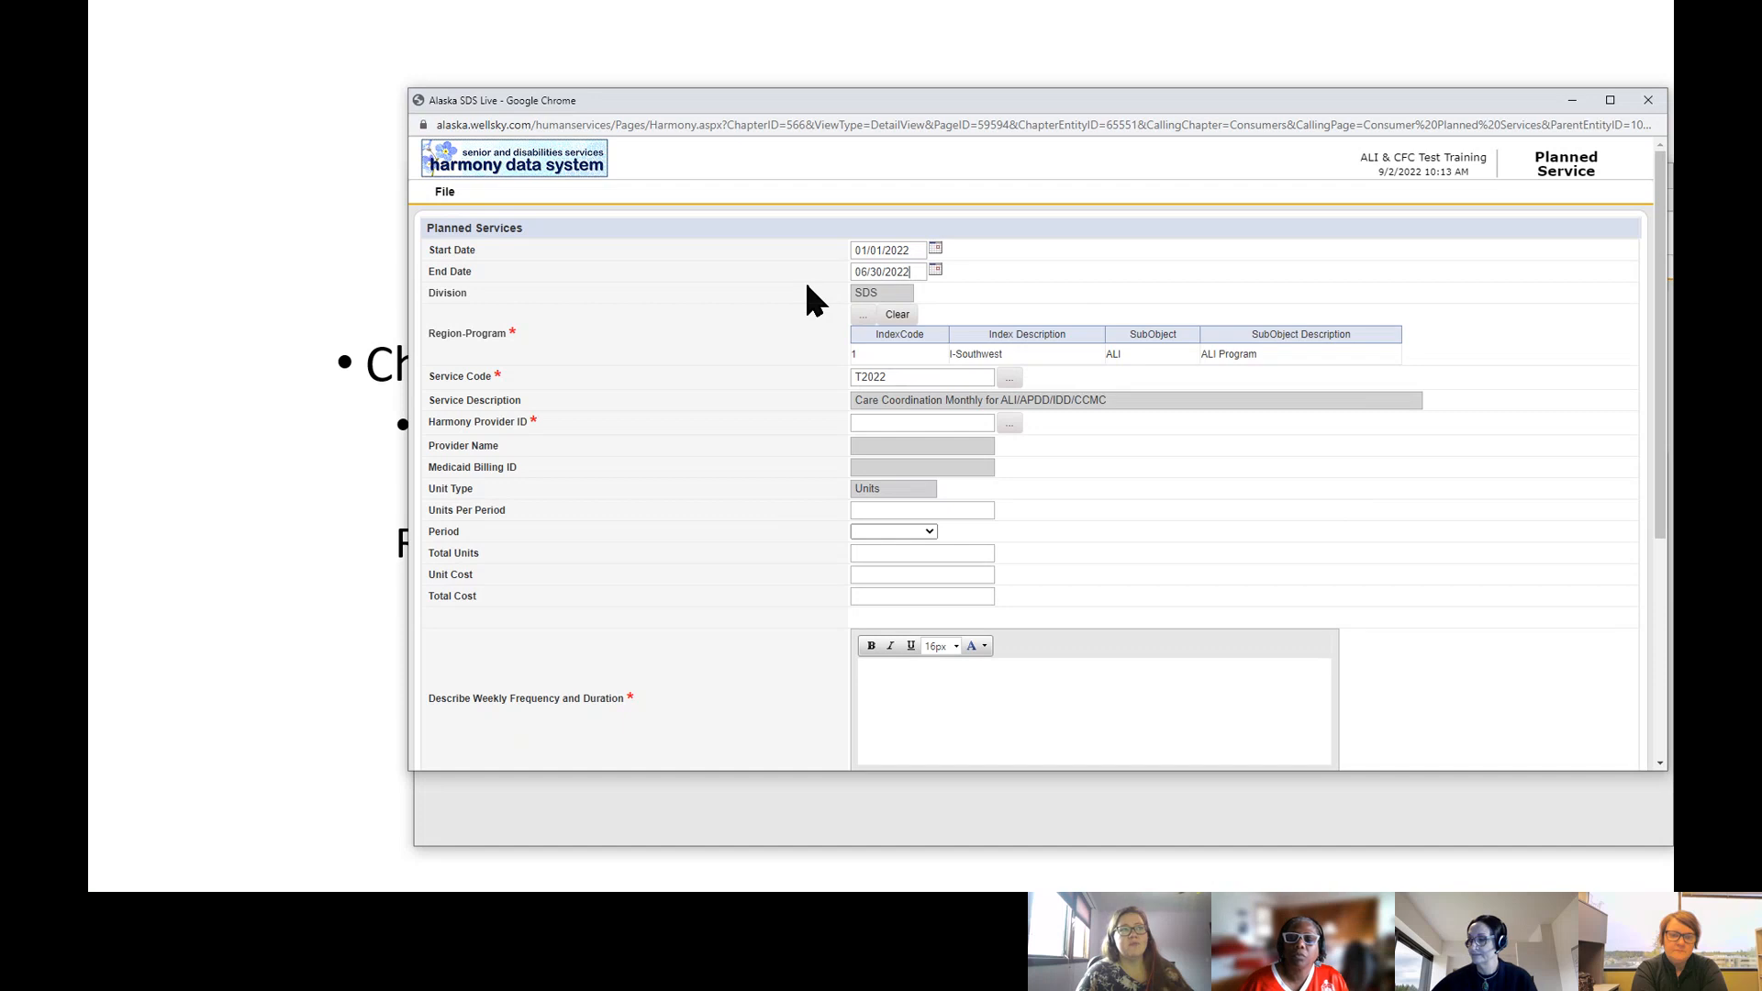
key("Tab")
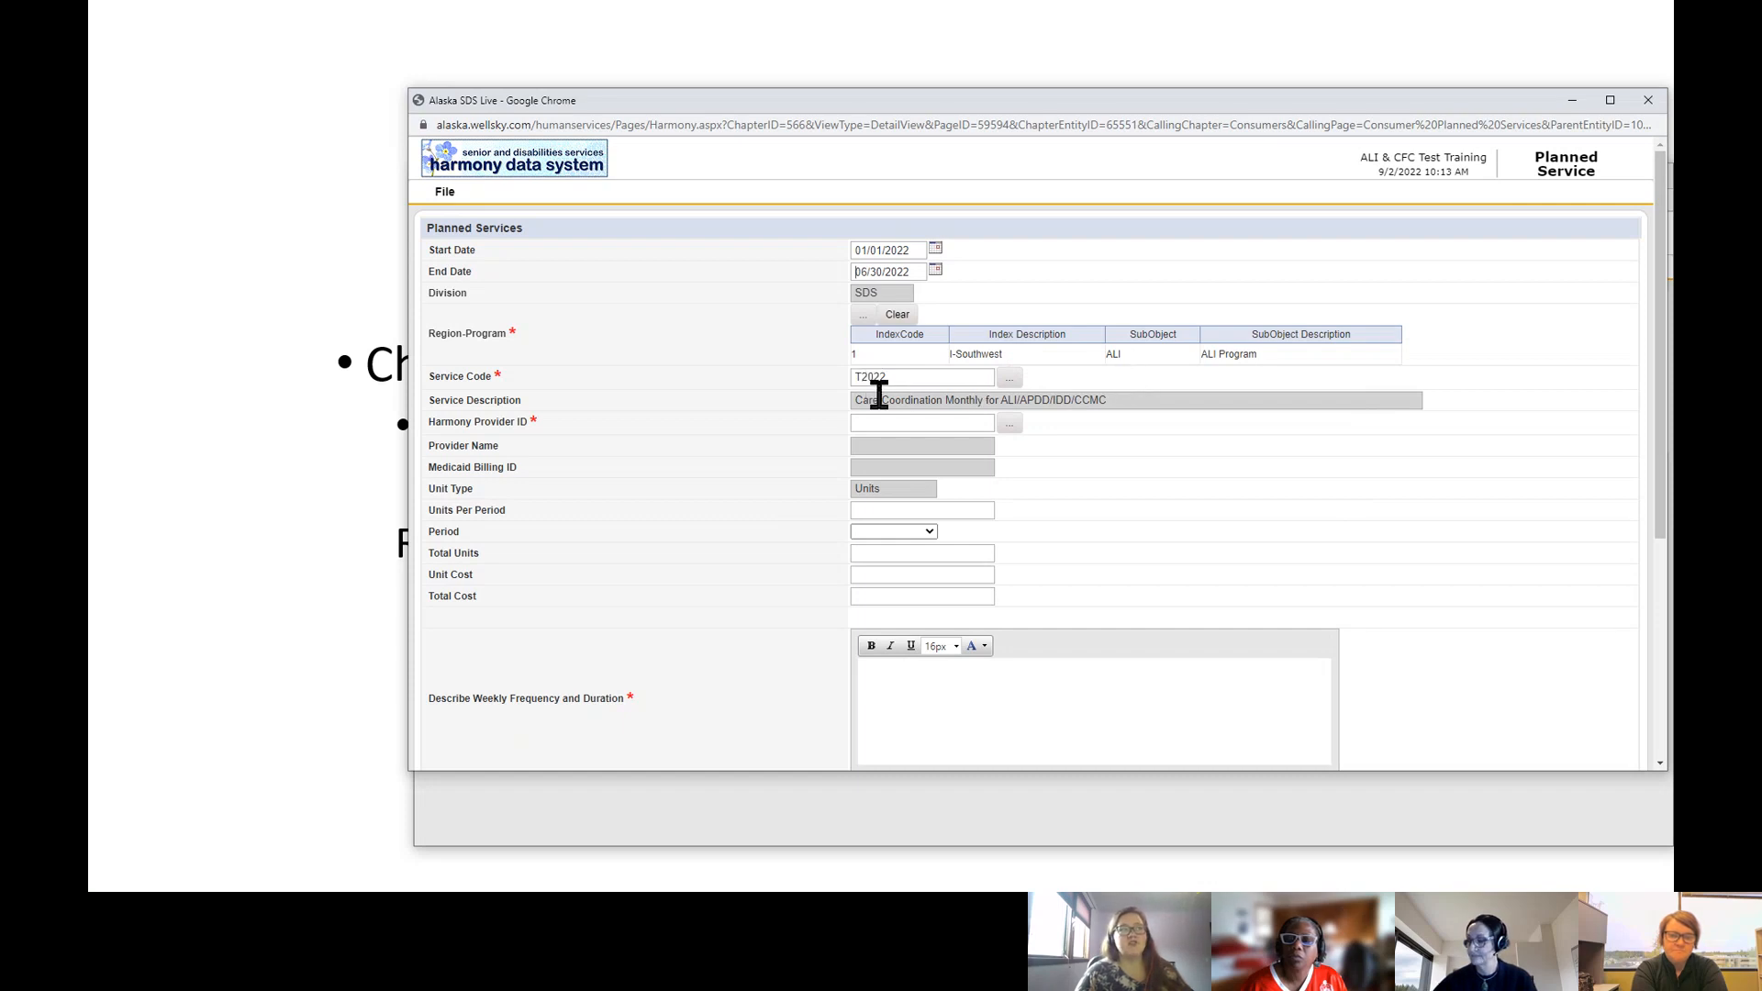
Step: Search the Harmony providers by name for Training and choose CC Agency Test Training for the planned service
left_click(1011, 429)
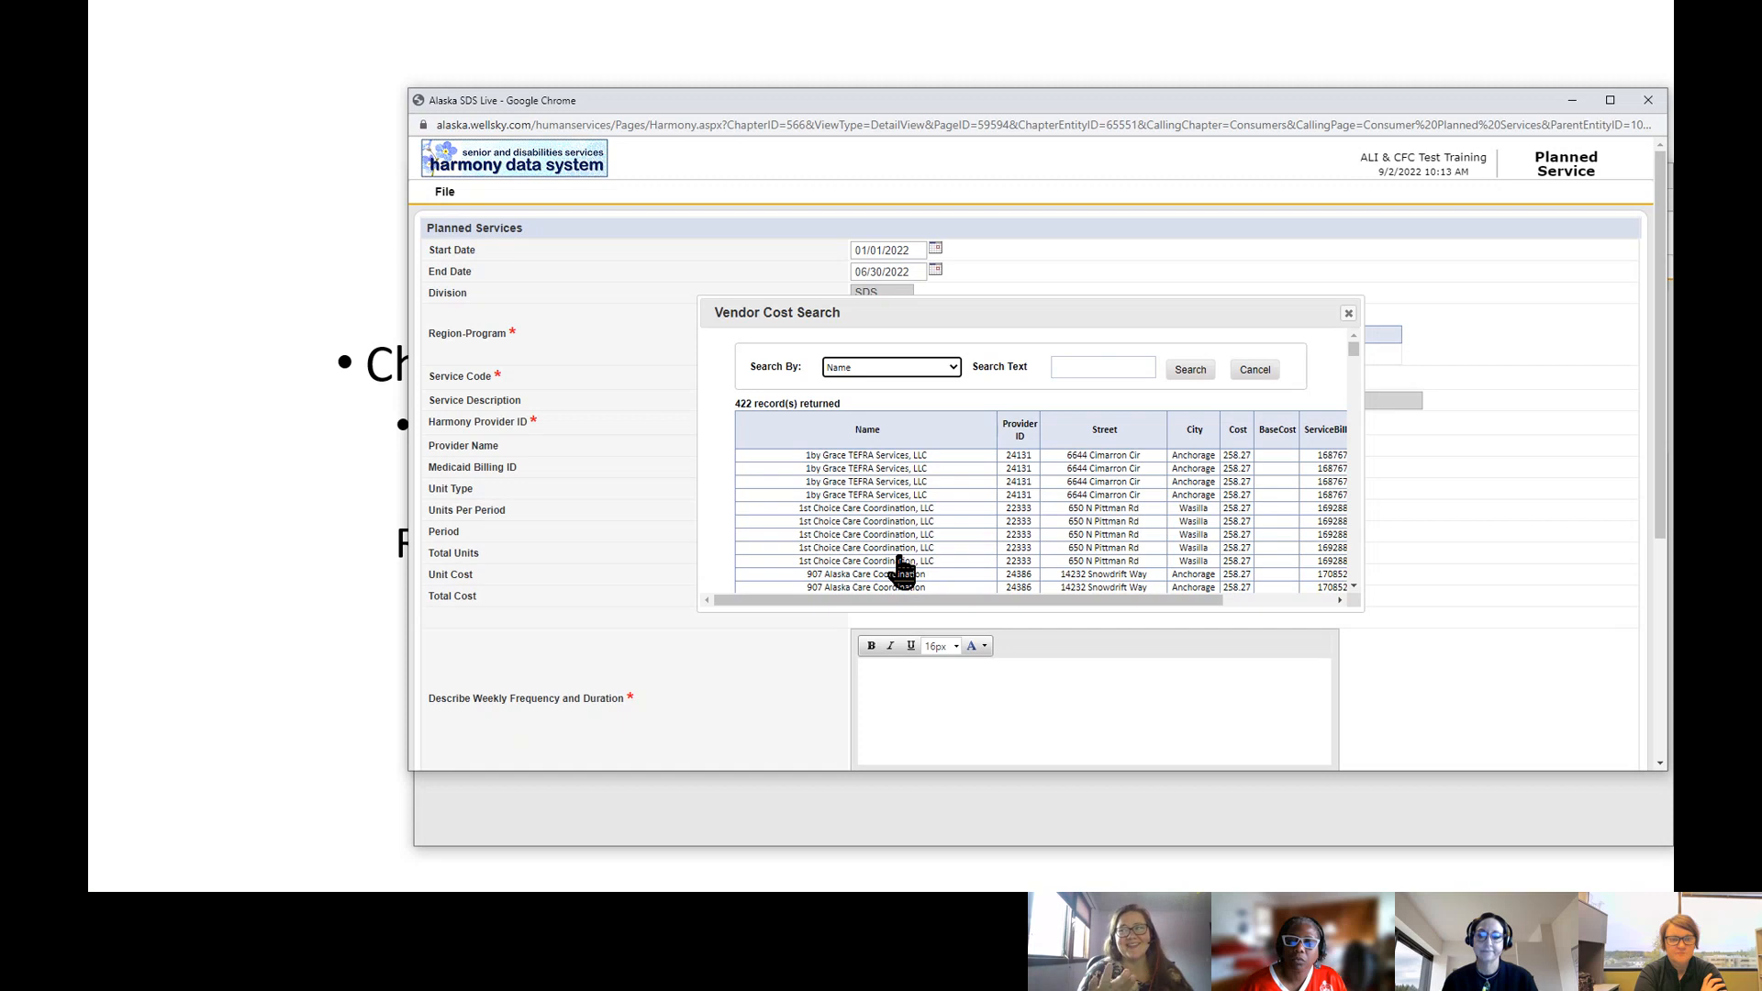
left_click(1083, 365)
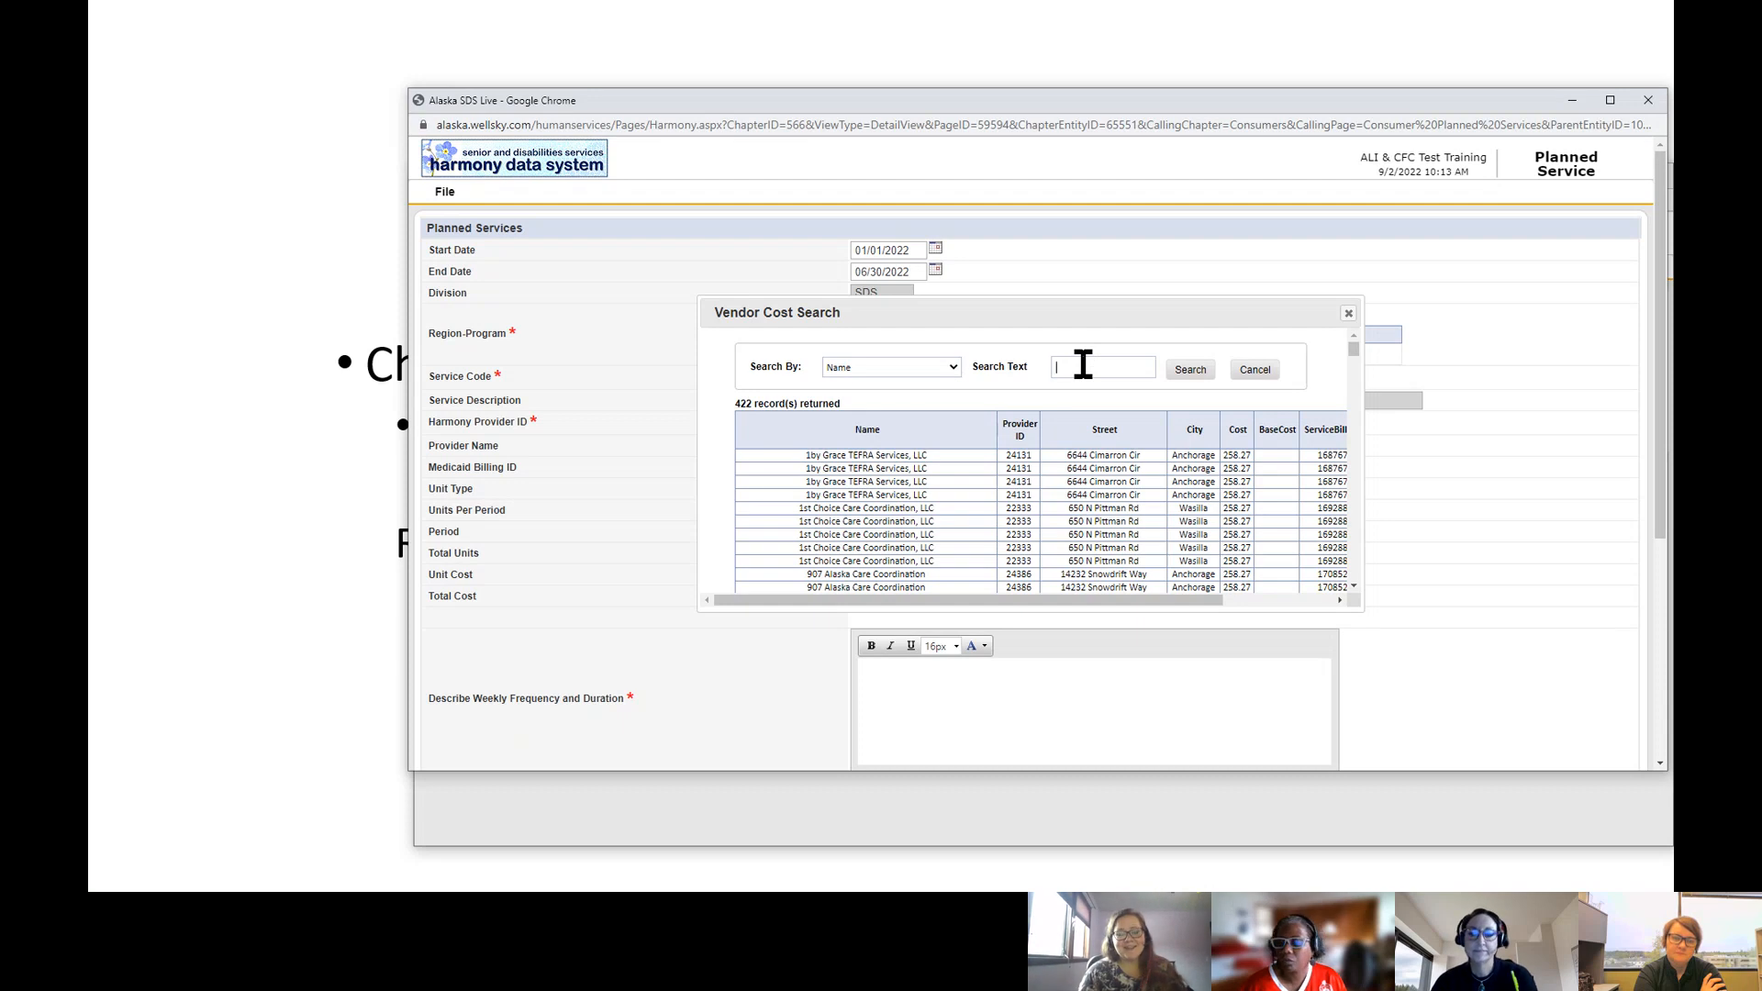
type("Trainin")
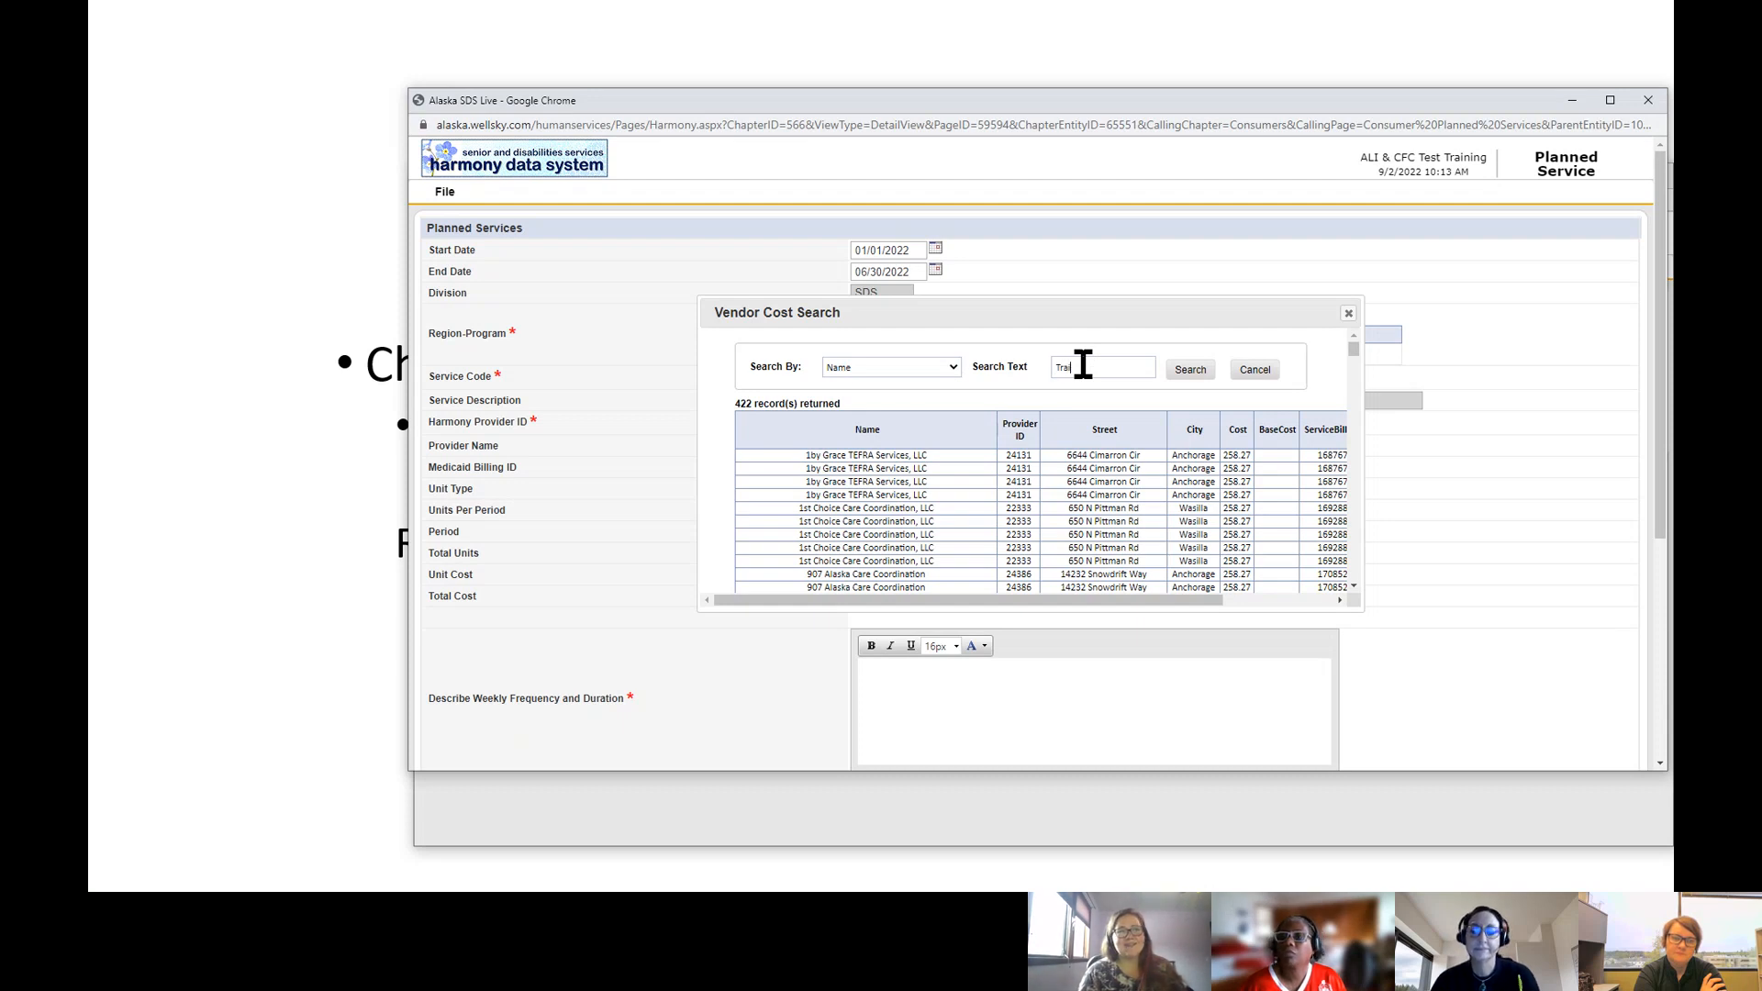
type("g")
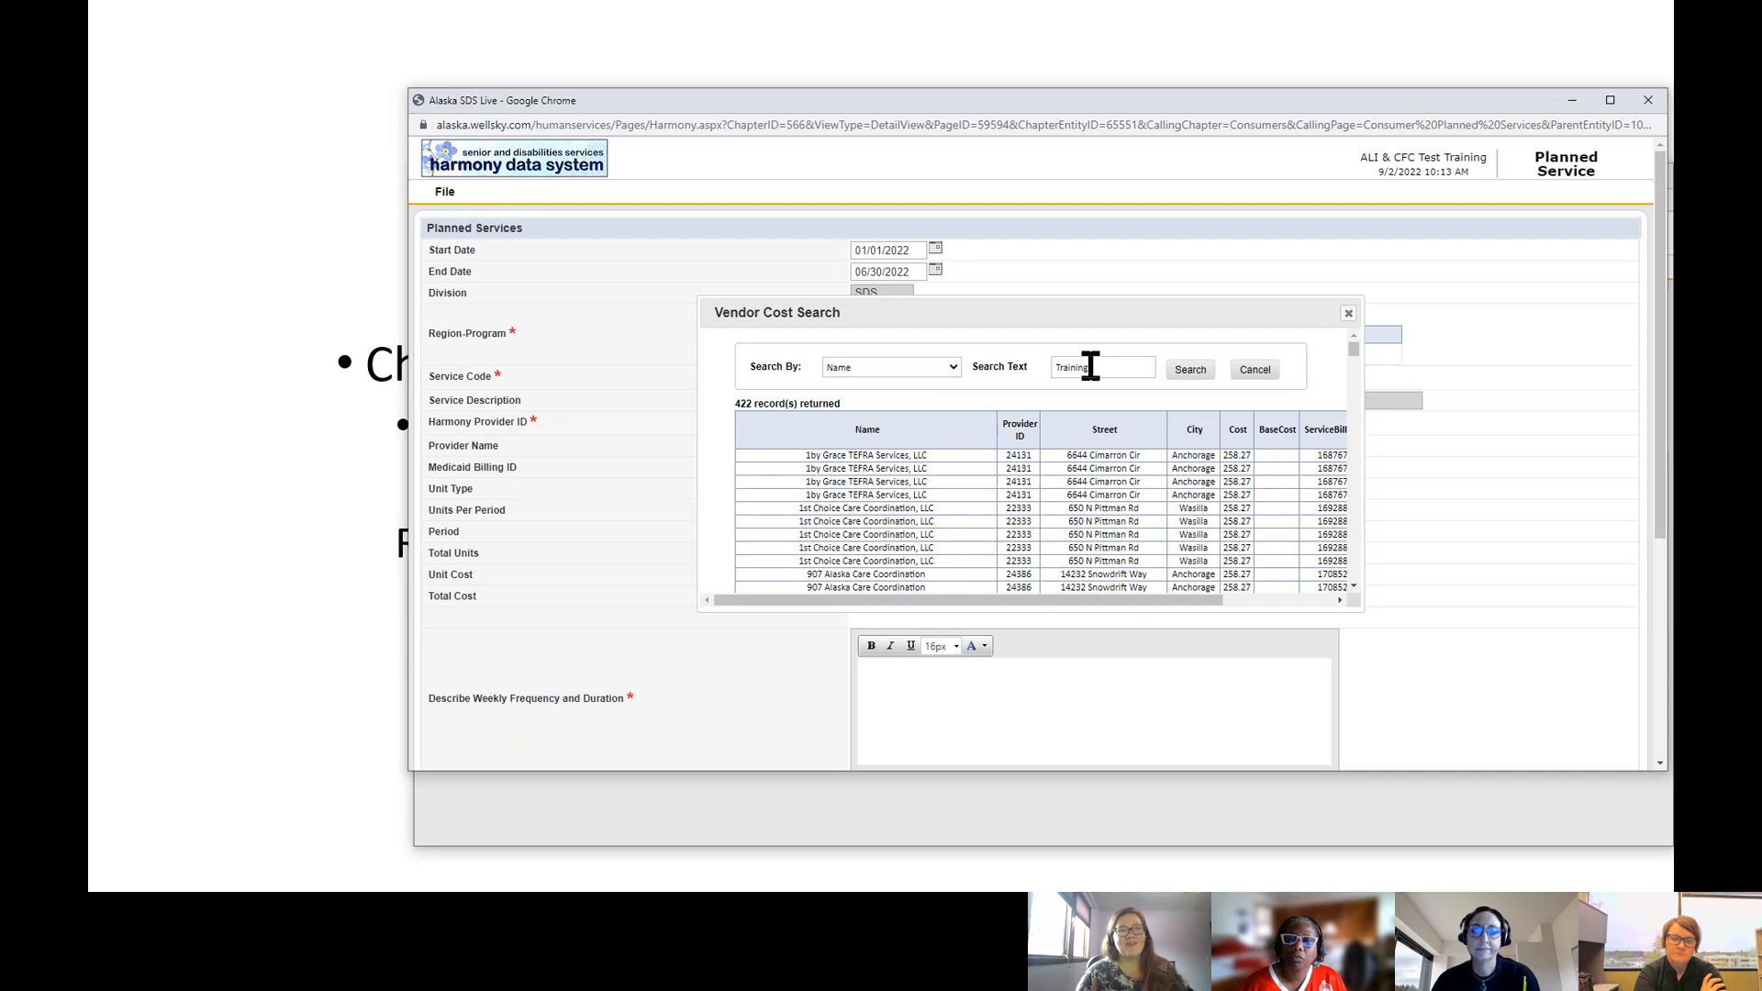
left_click(1190, 369)
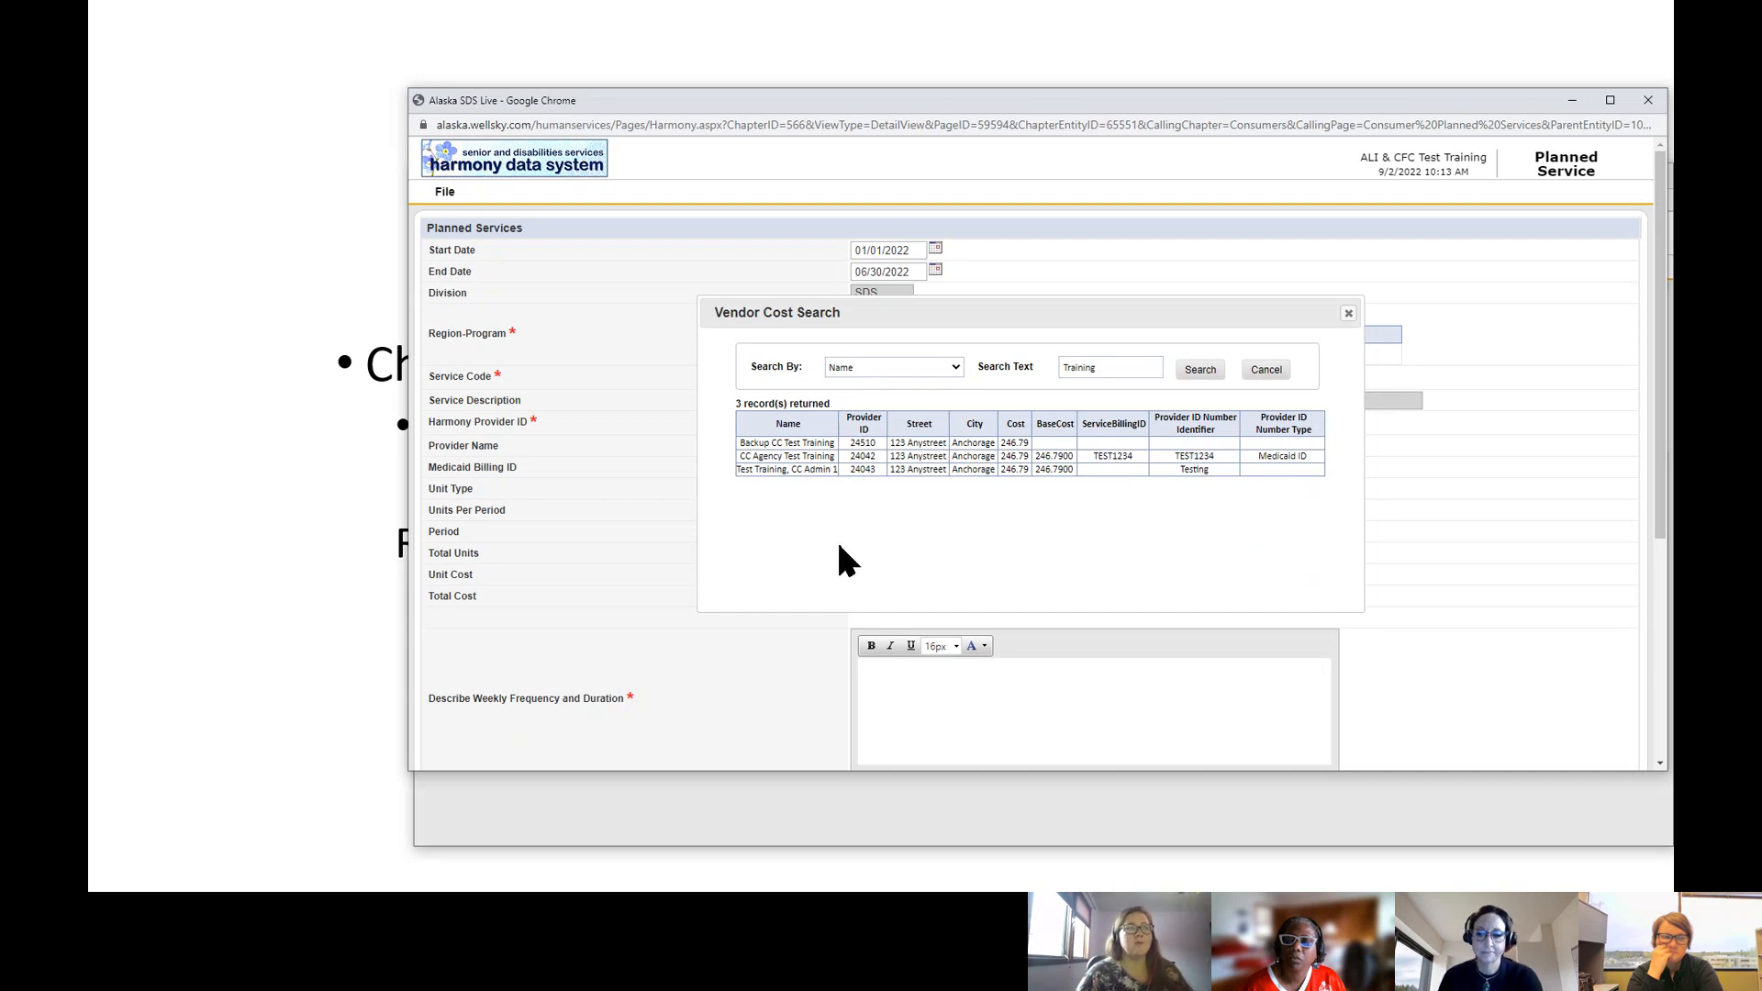
left_click(798, 456)
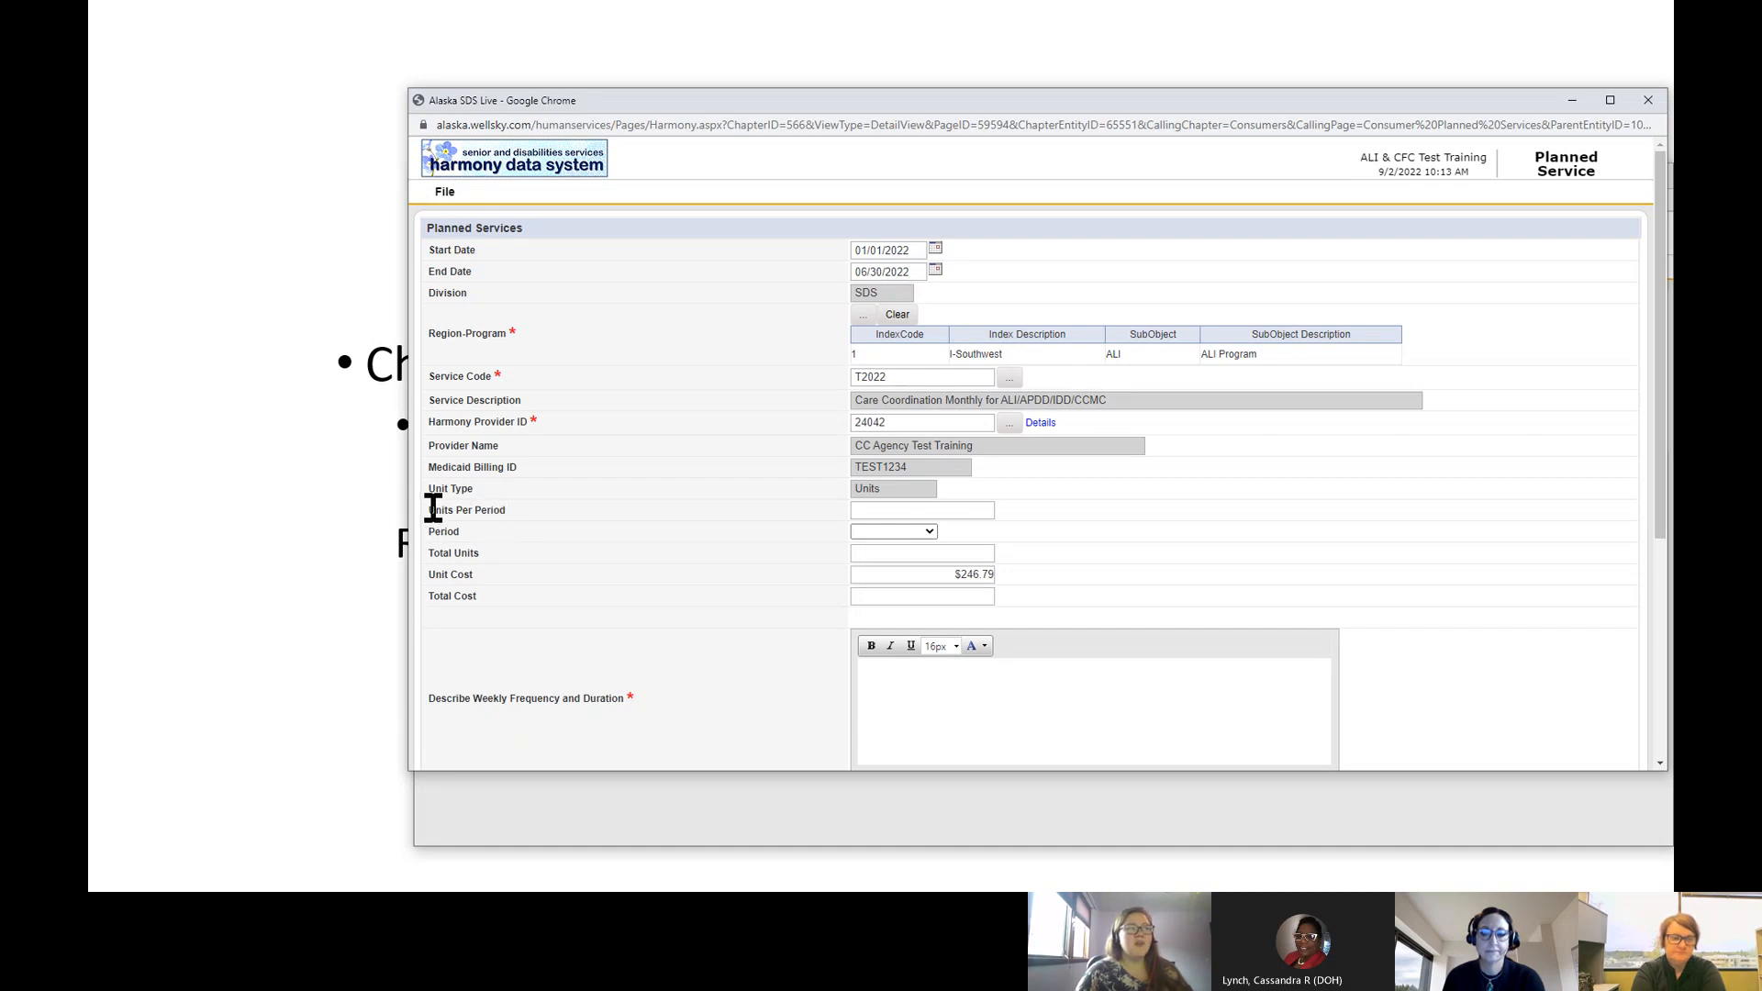
Step: Set the planned service's units per period to 1 and its period to Month
left_click_drag(435, 510, 514, 525)
left_click(857, 511)
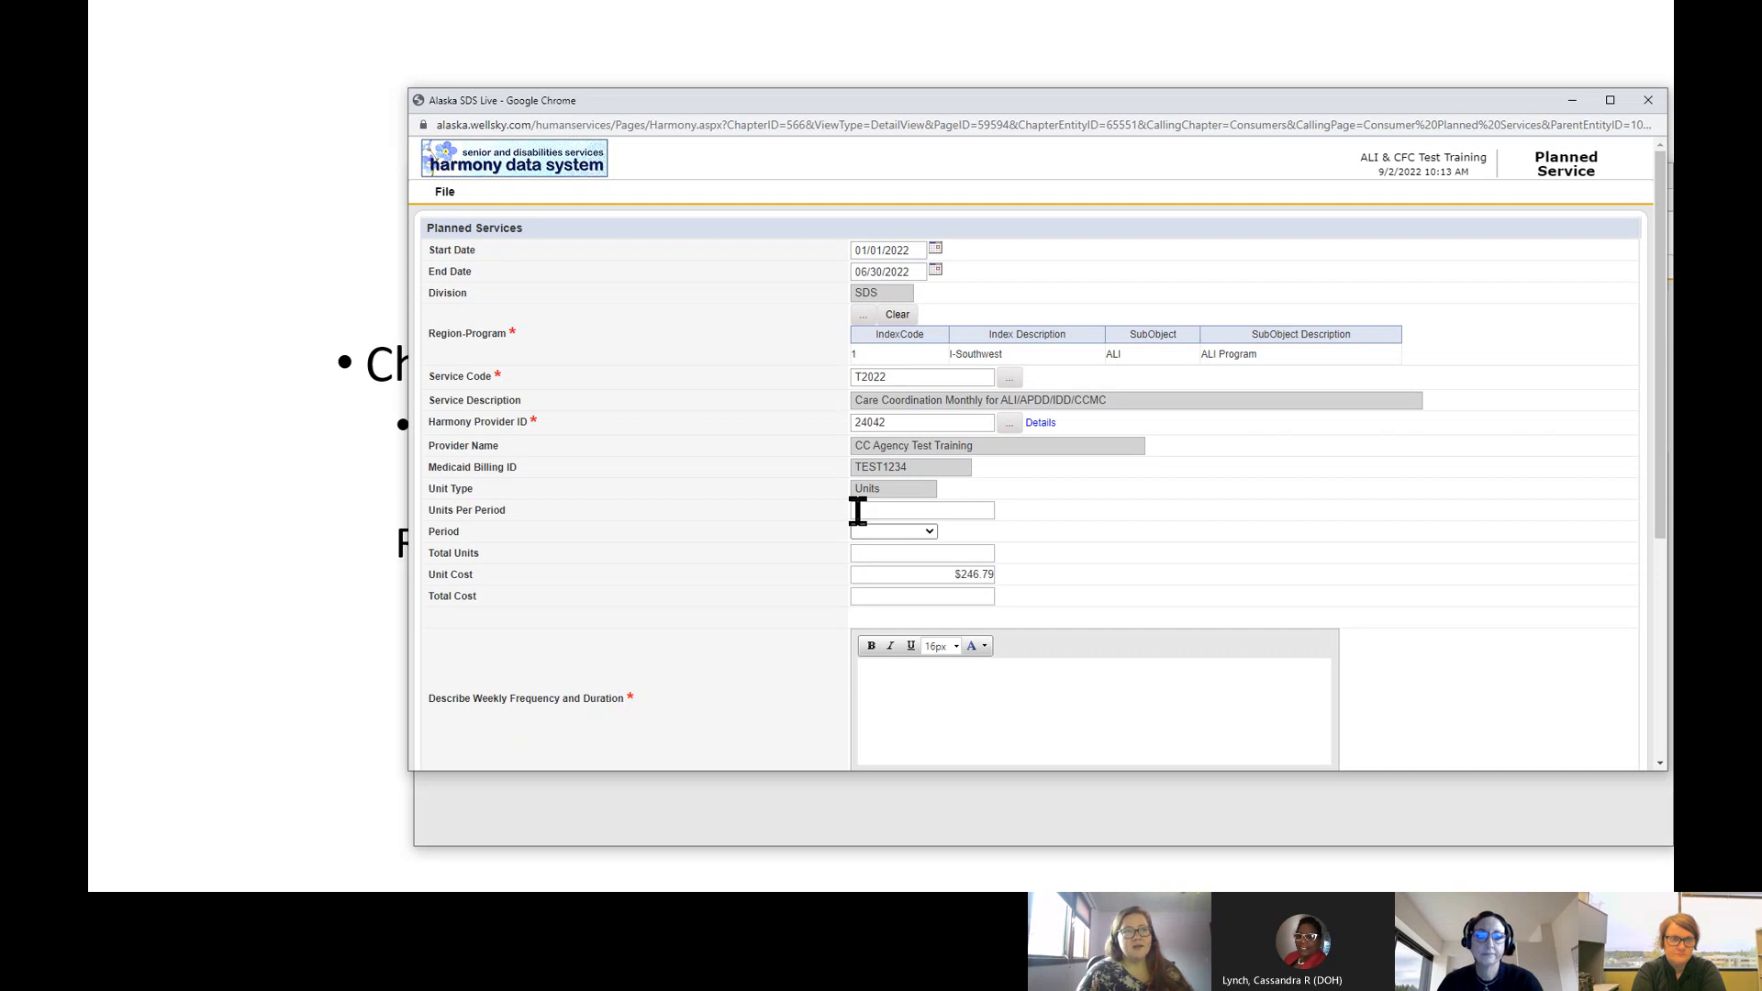
left_click(857, 511)
type("1")
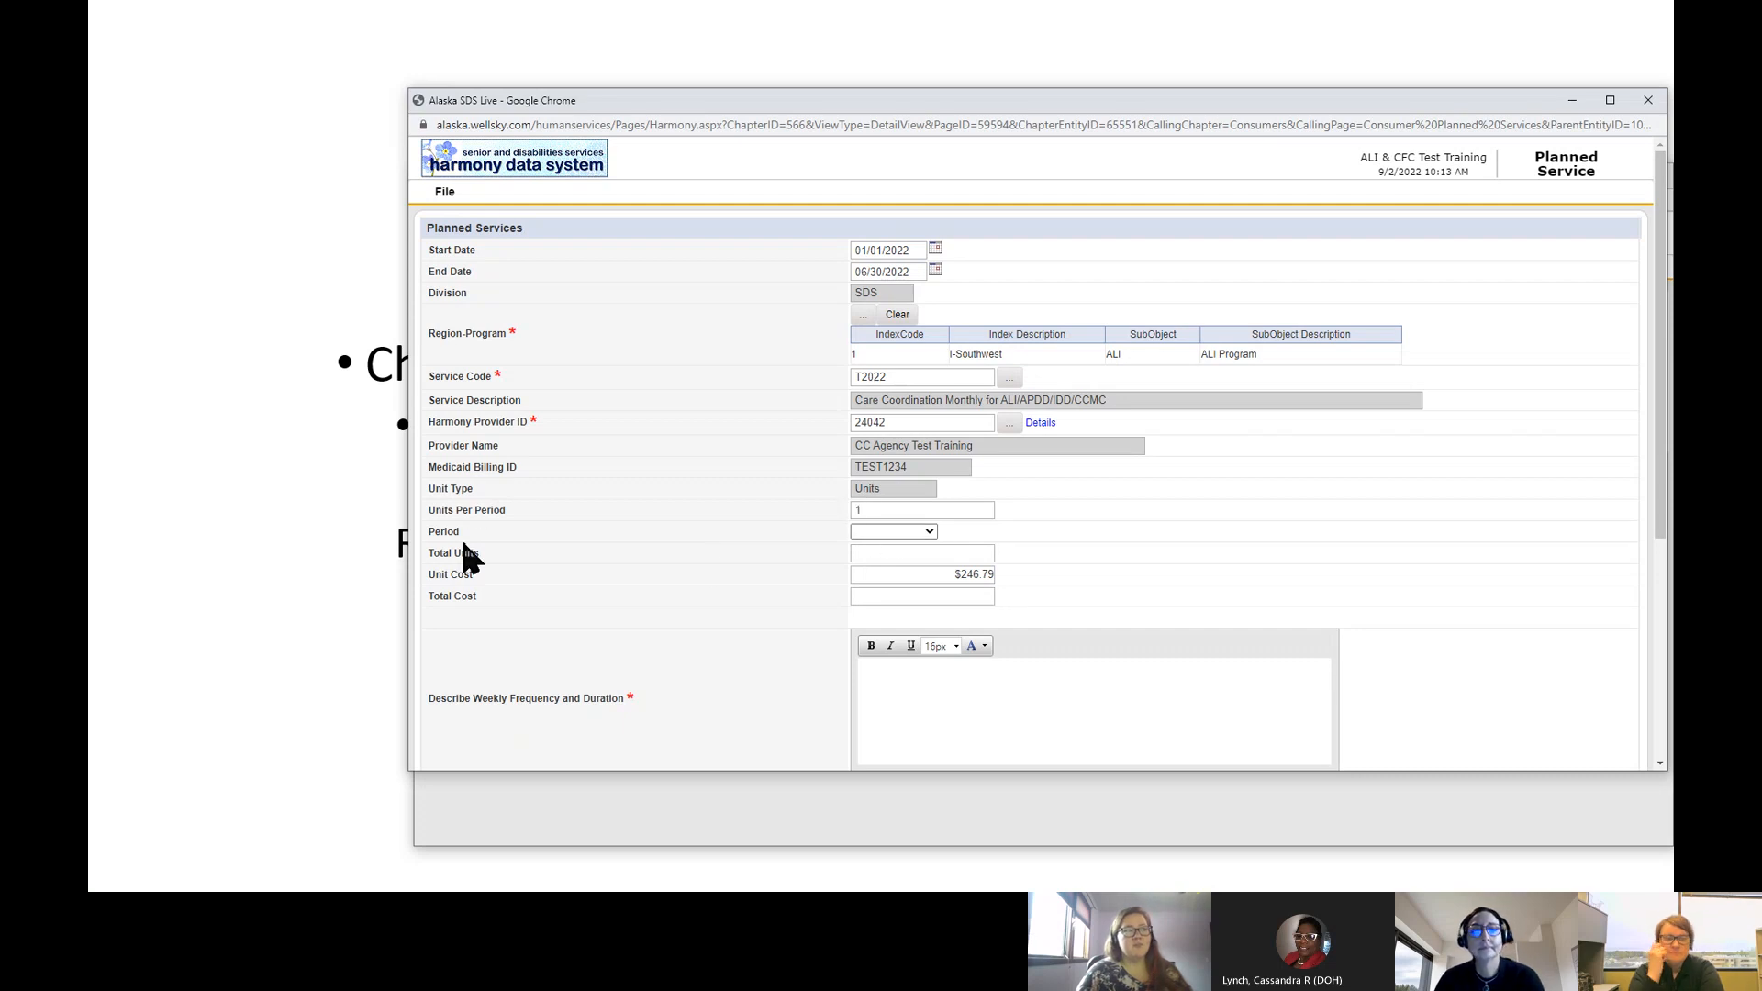
left_click(925, 533)
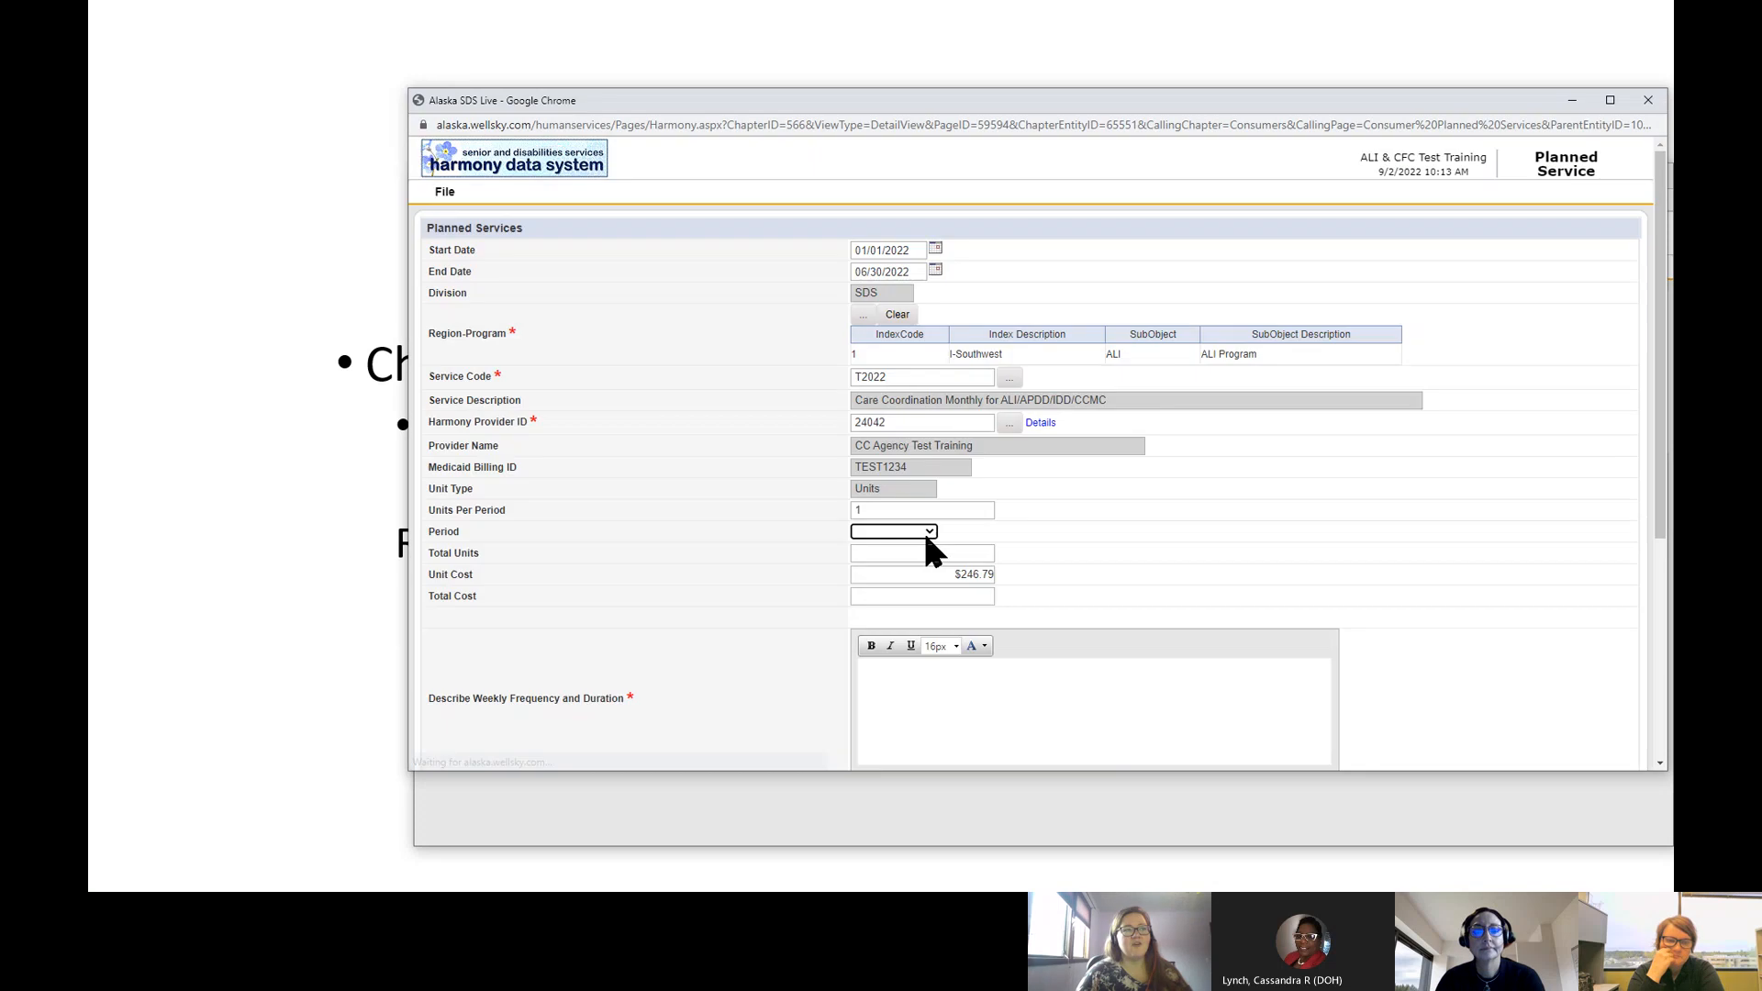
left_click(928, 530)
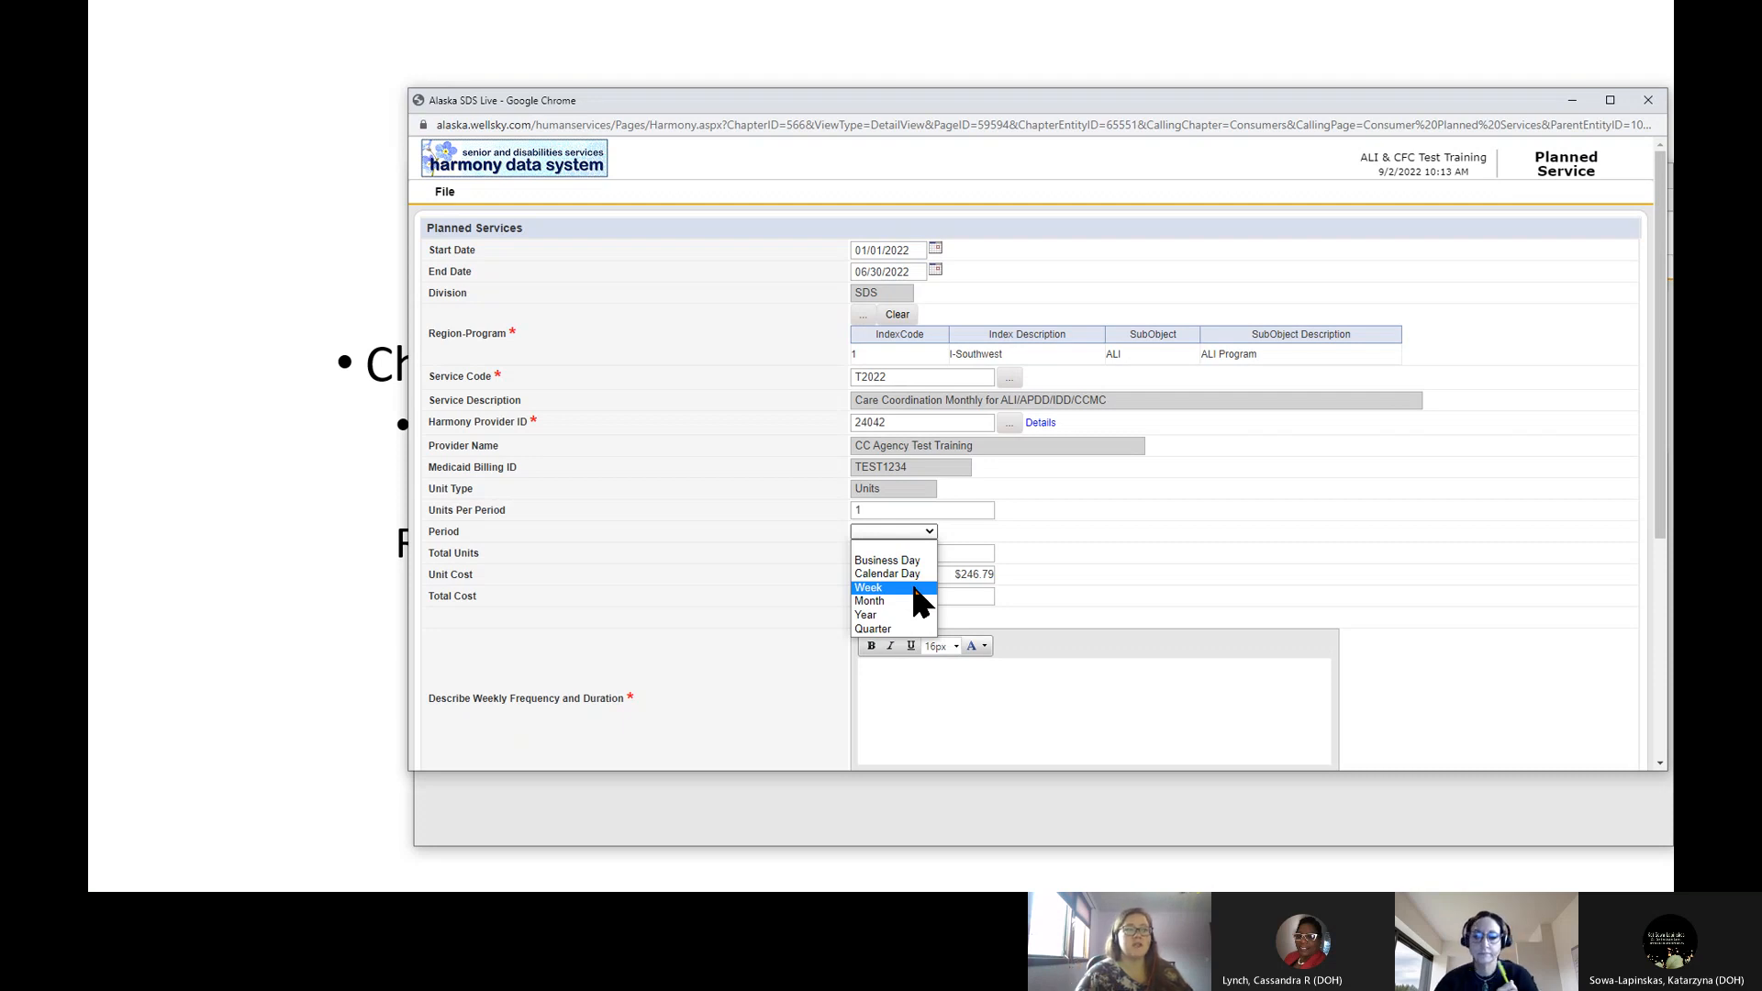
left_click(910, 605)
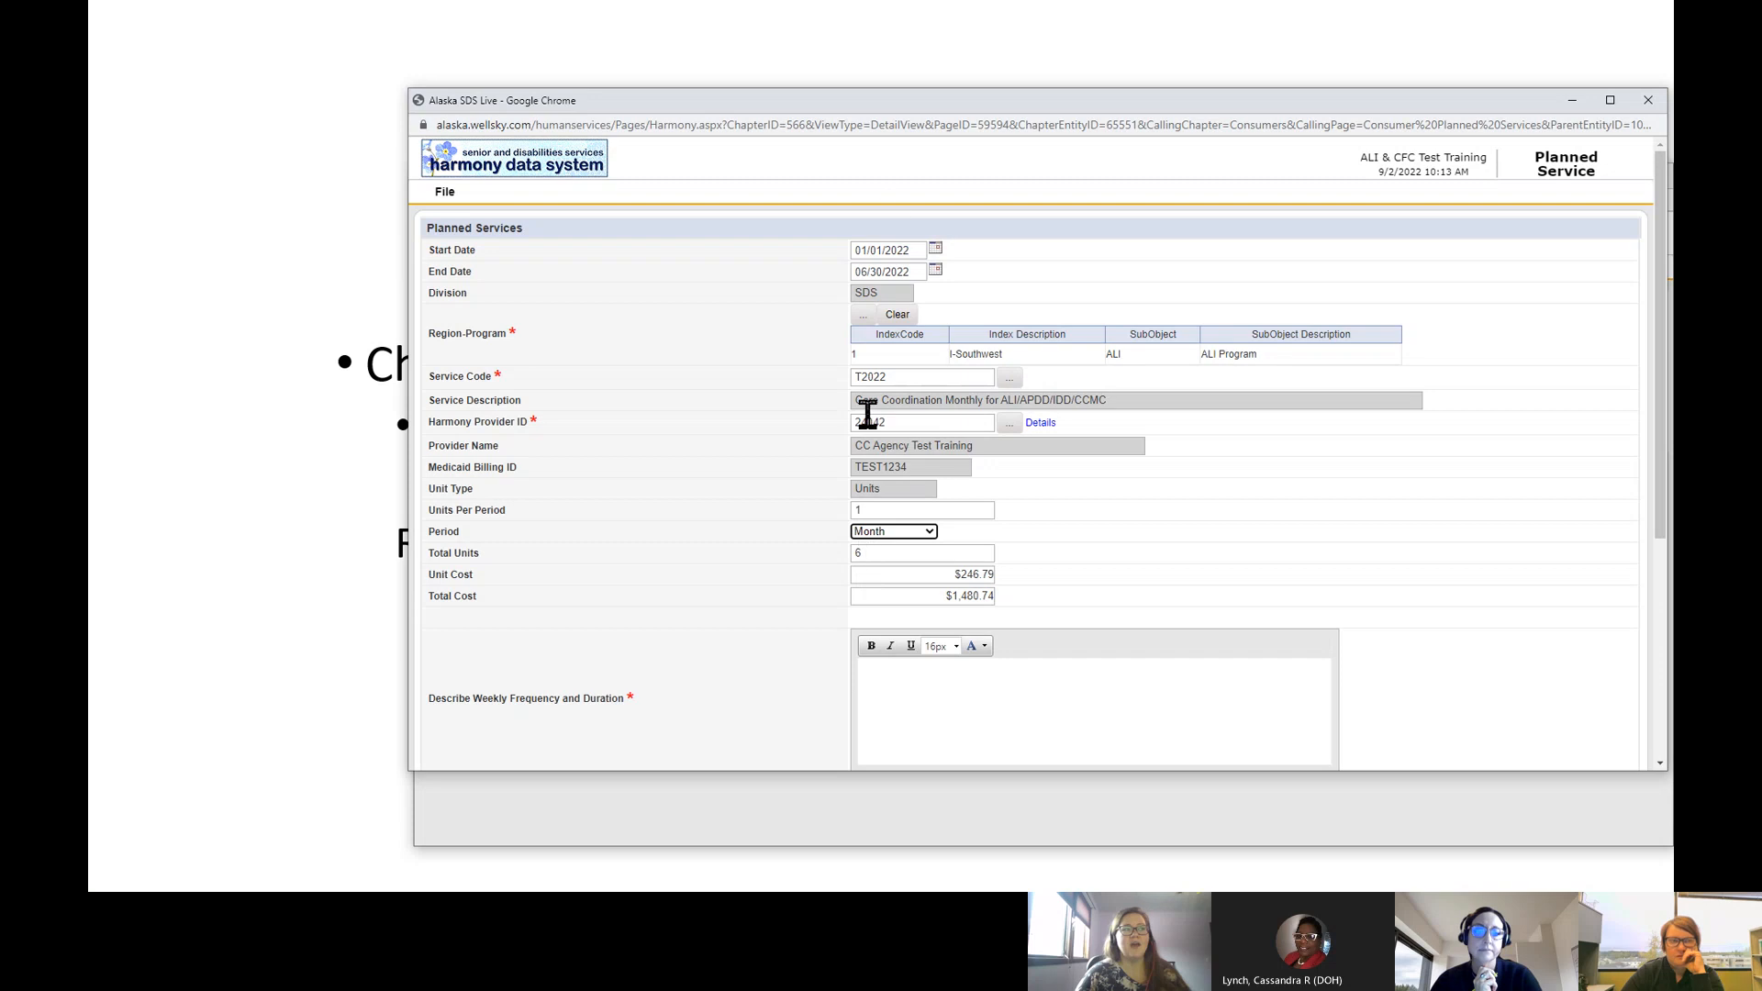
Step: Overwrite the planned service's total units with 0 and restore the value to 6
left_click(866, 555)
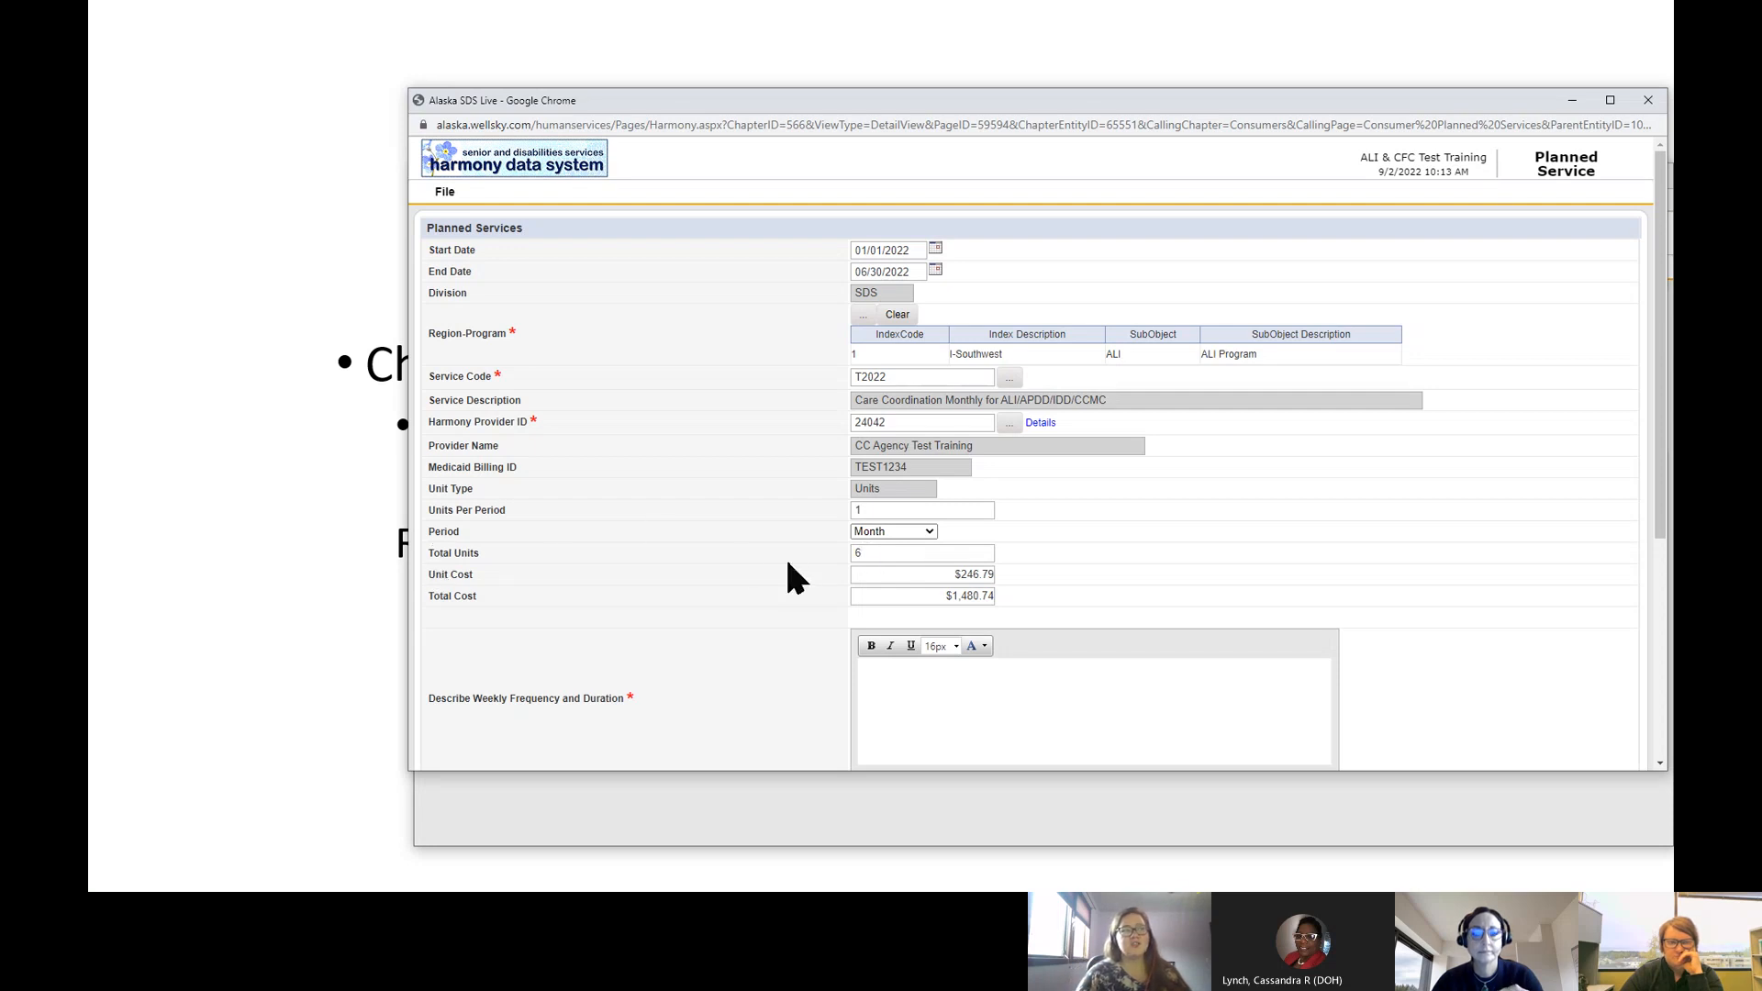
left_click_drag(871, 550, 853, 557)
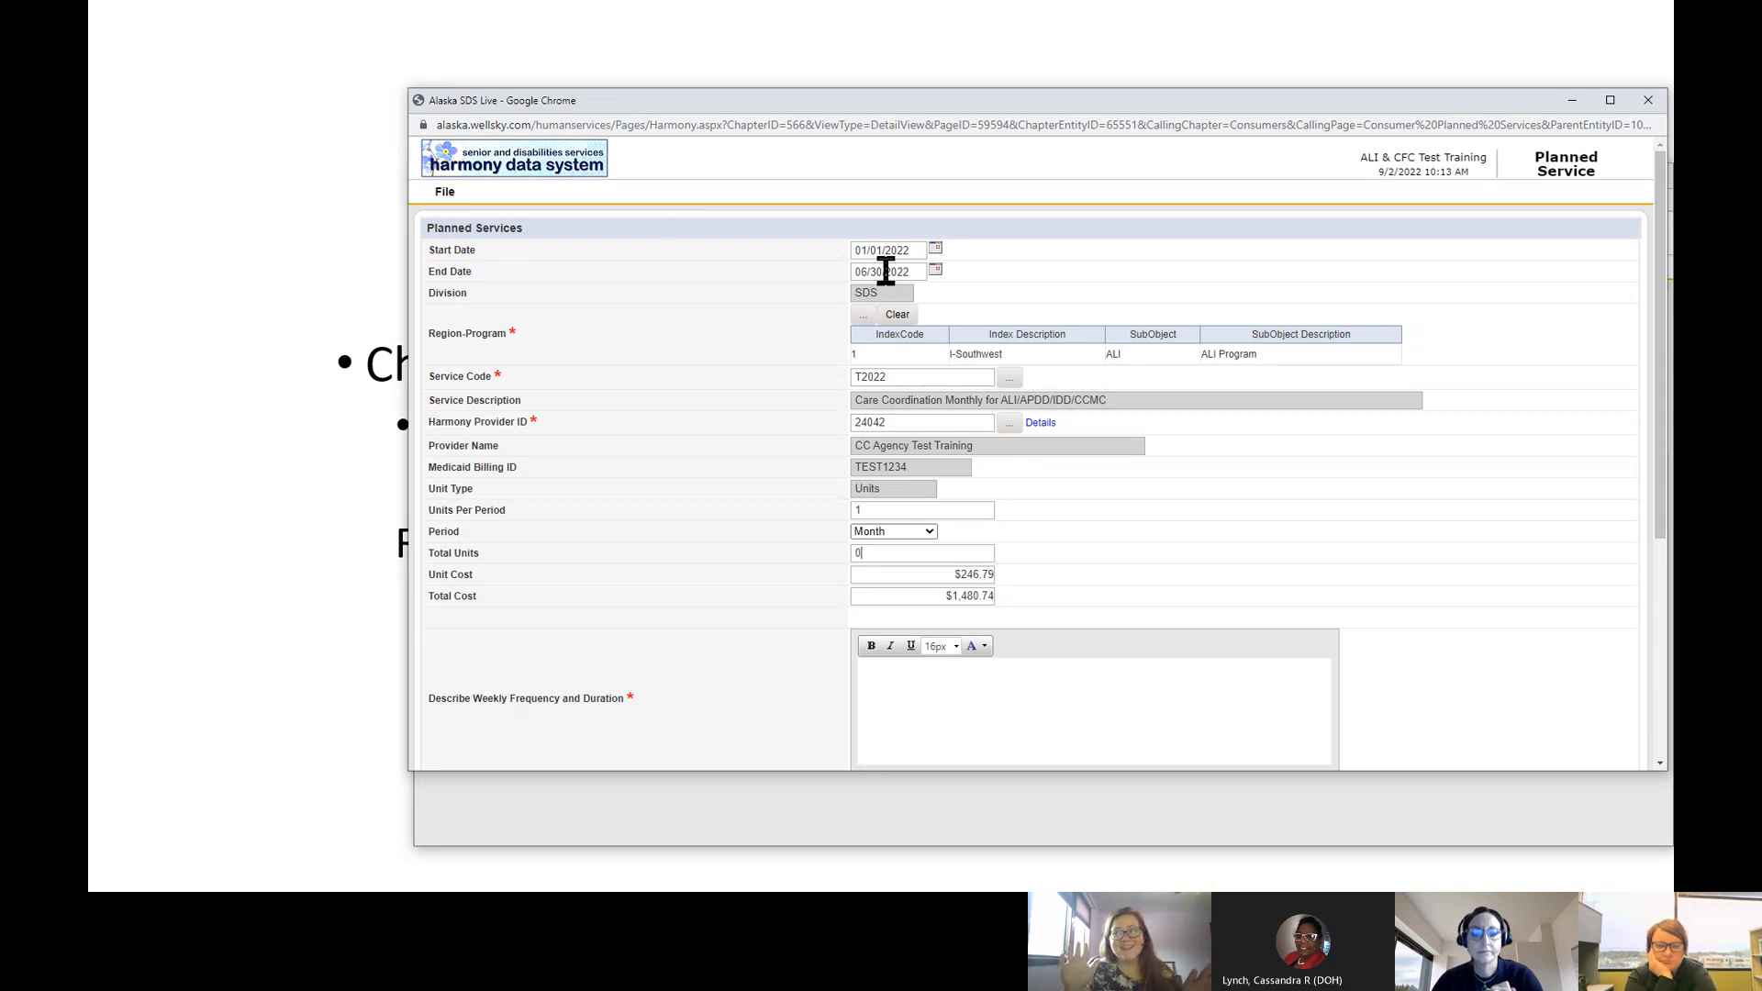
left_click(861, 555)
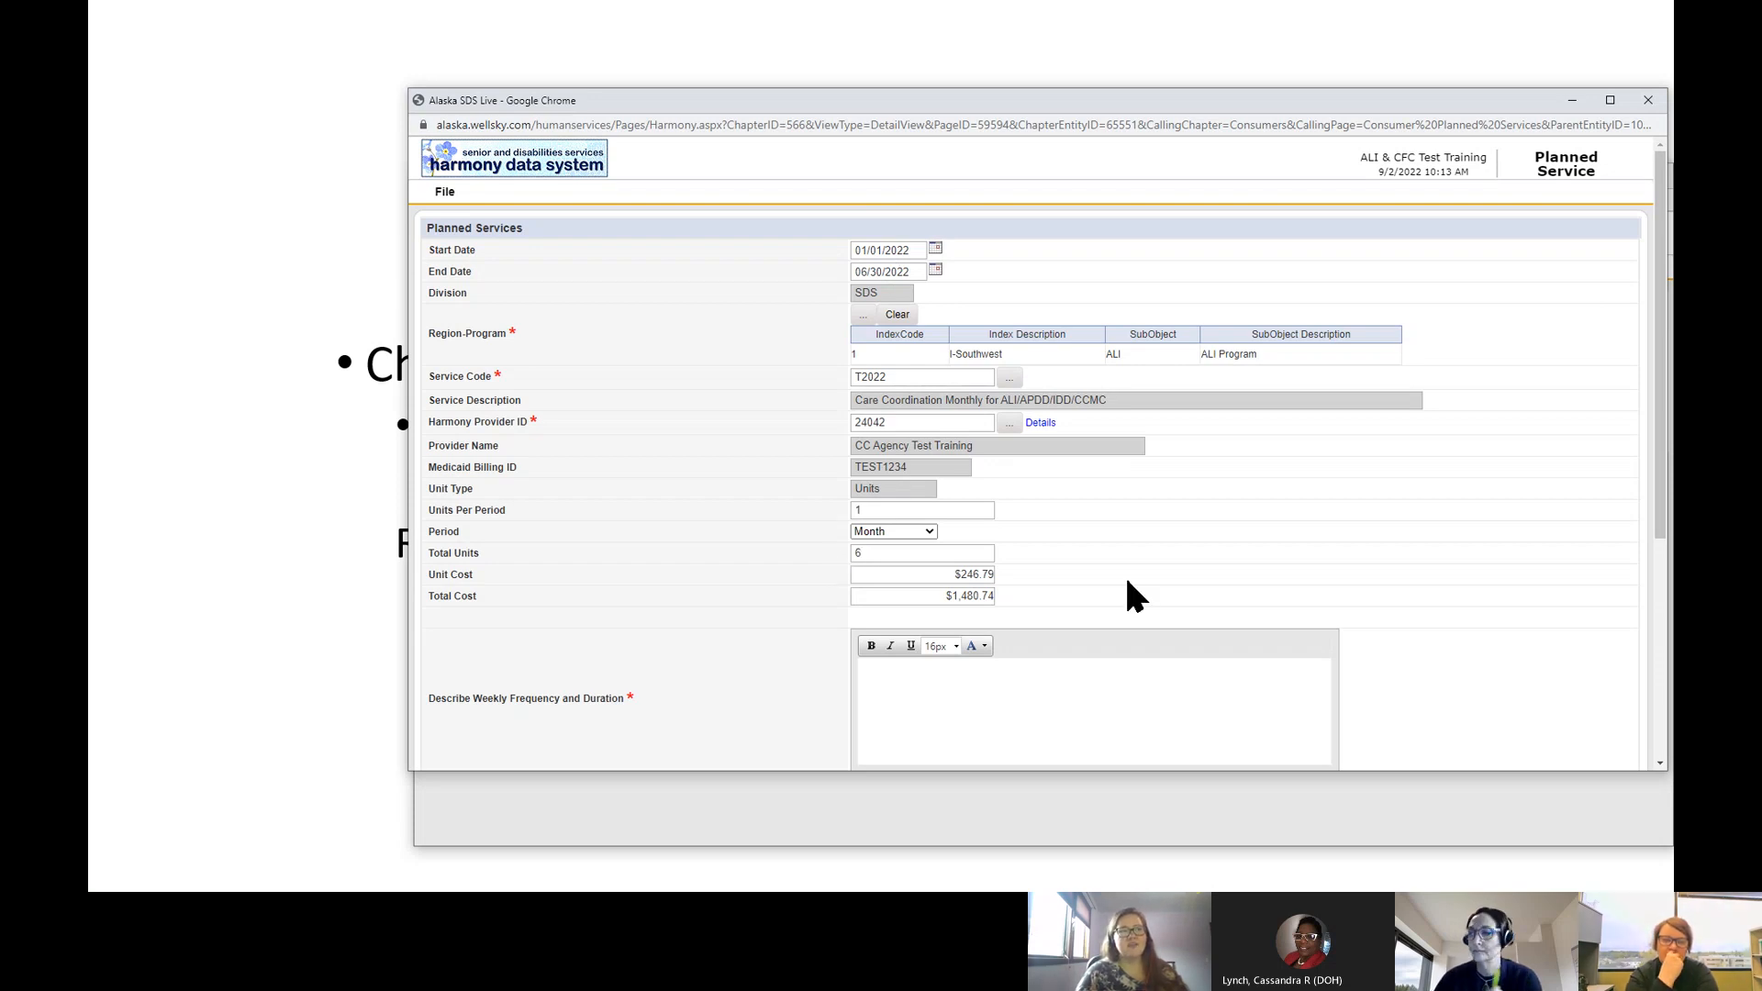
Step: Enter "Two visits per month" as the weekly frequency and duration, correcting the misspelled word "vists"
left_click_drag(1665, 303, 1661, 479)
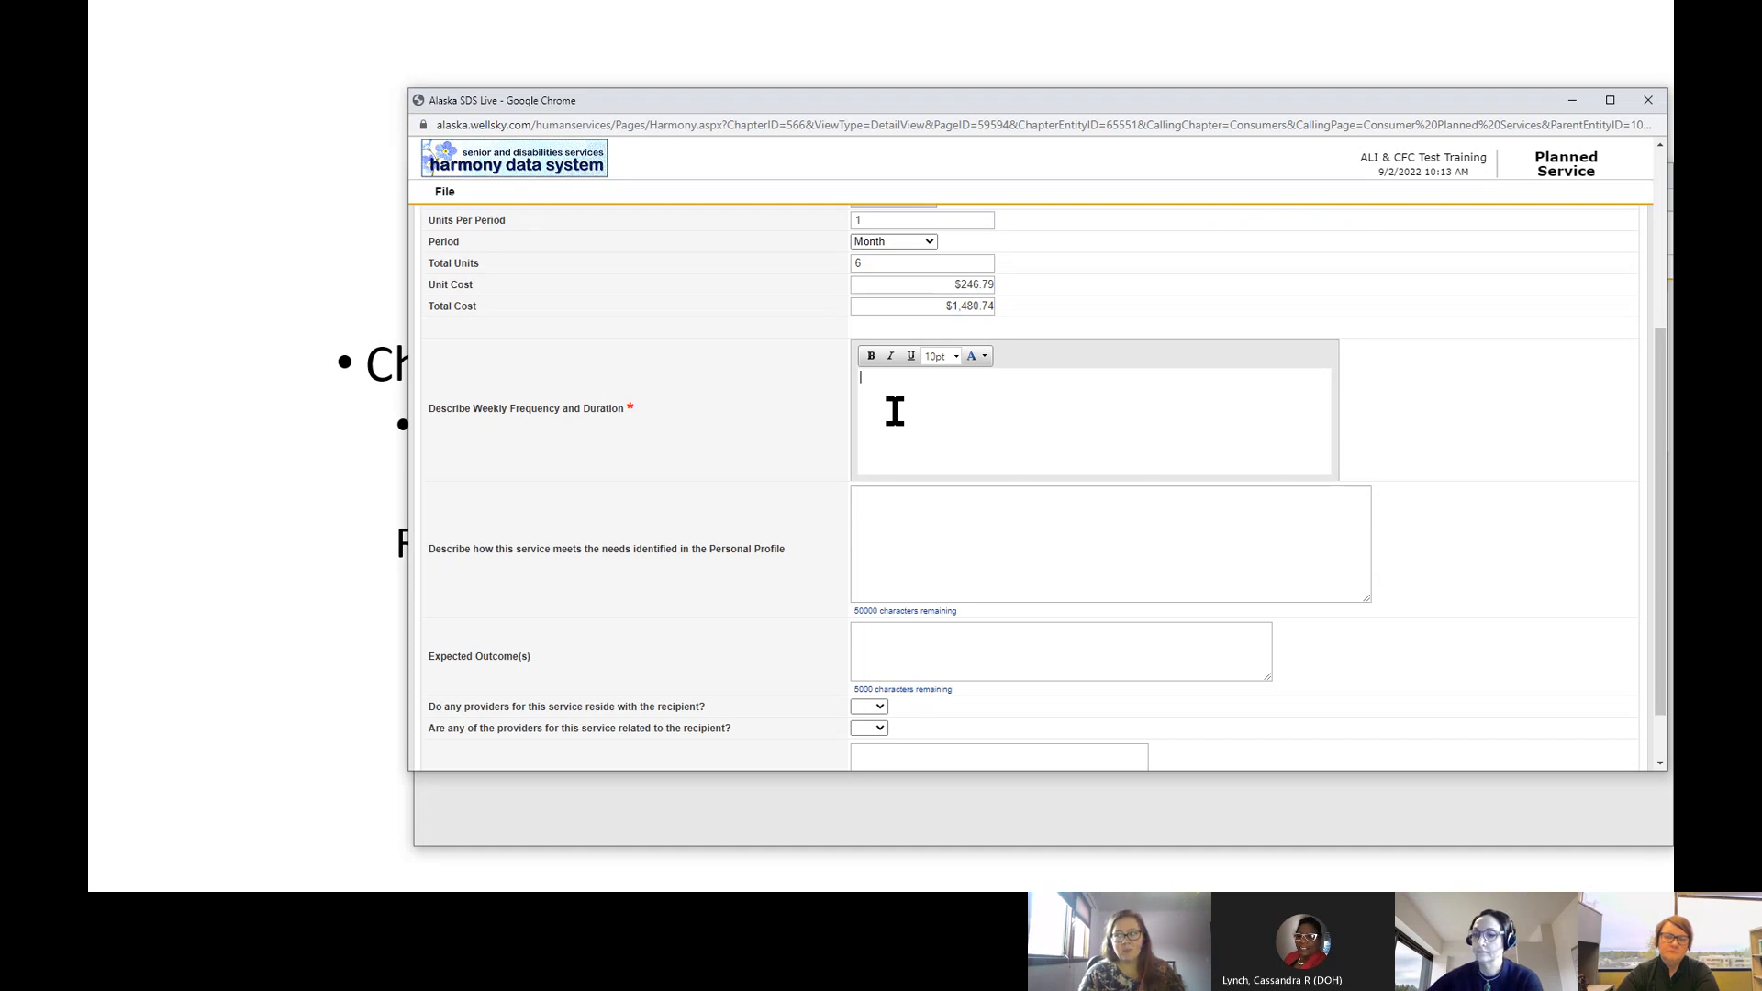
type("Two ")
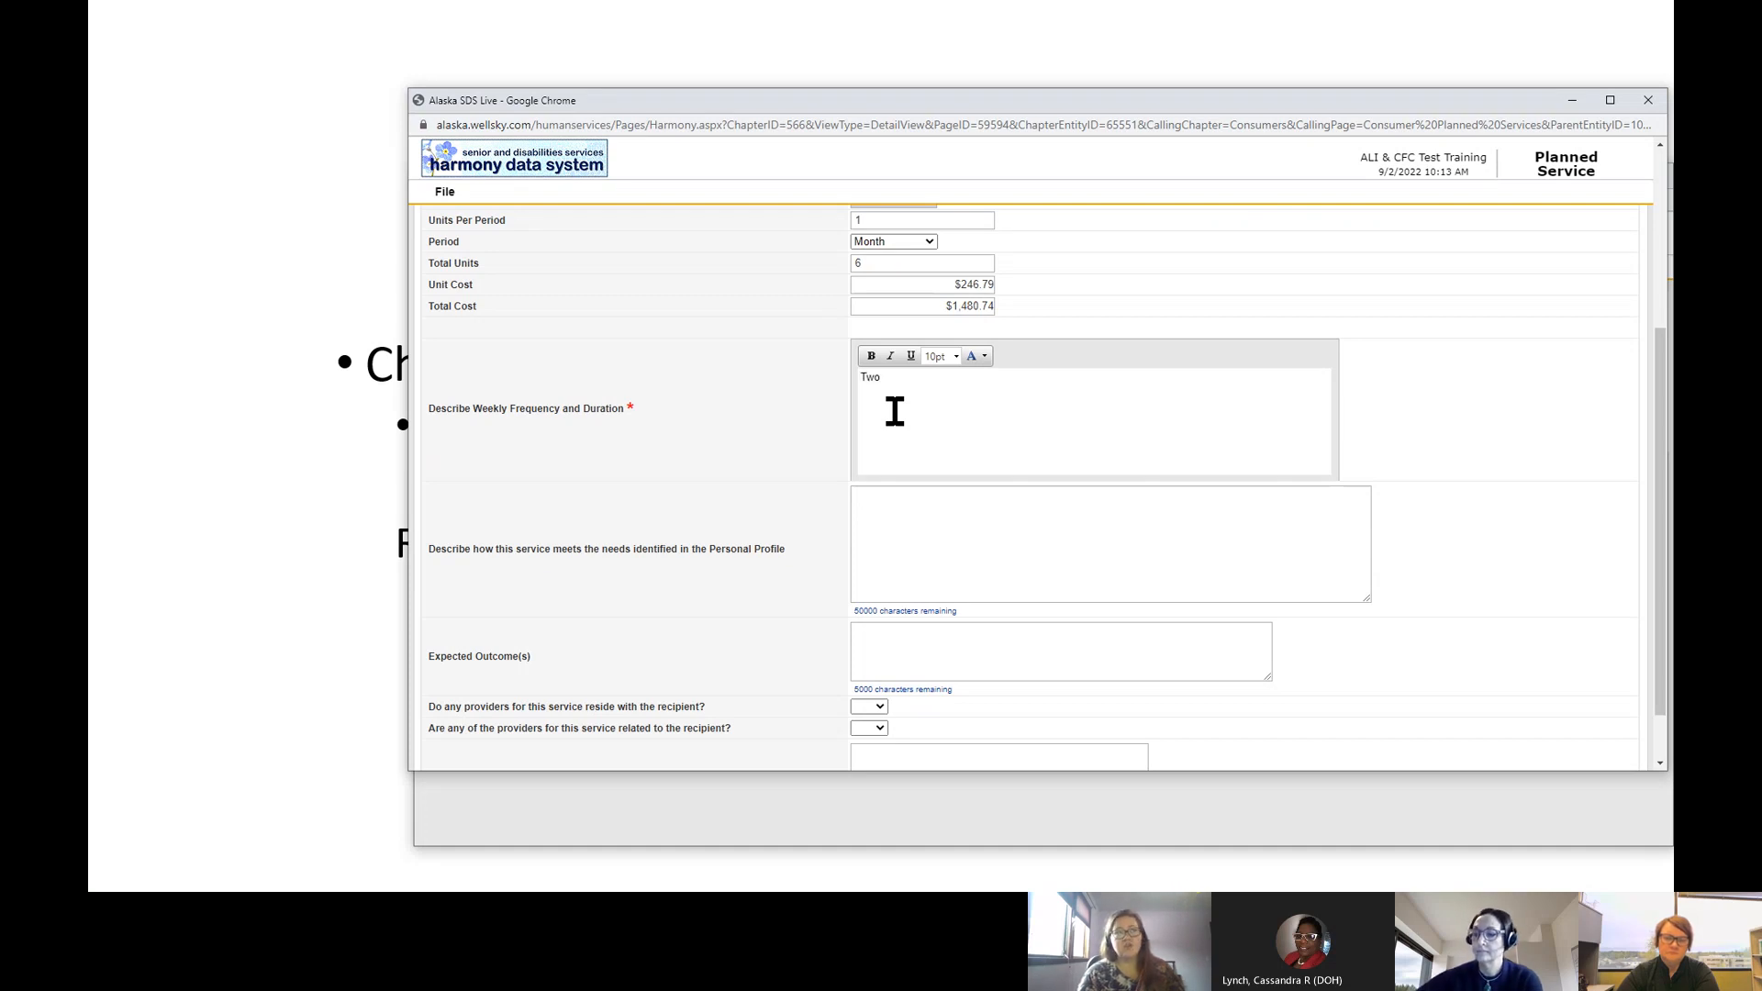
type("vists ")
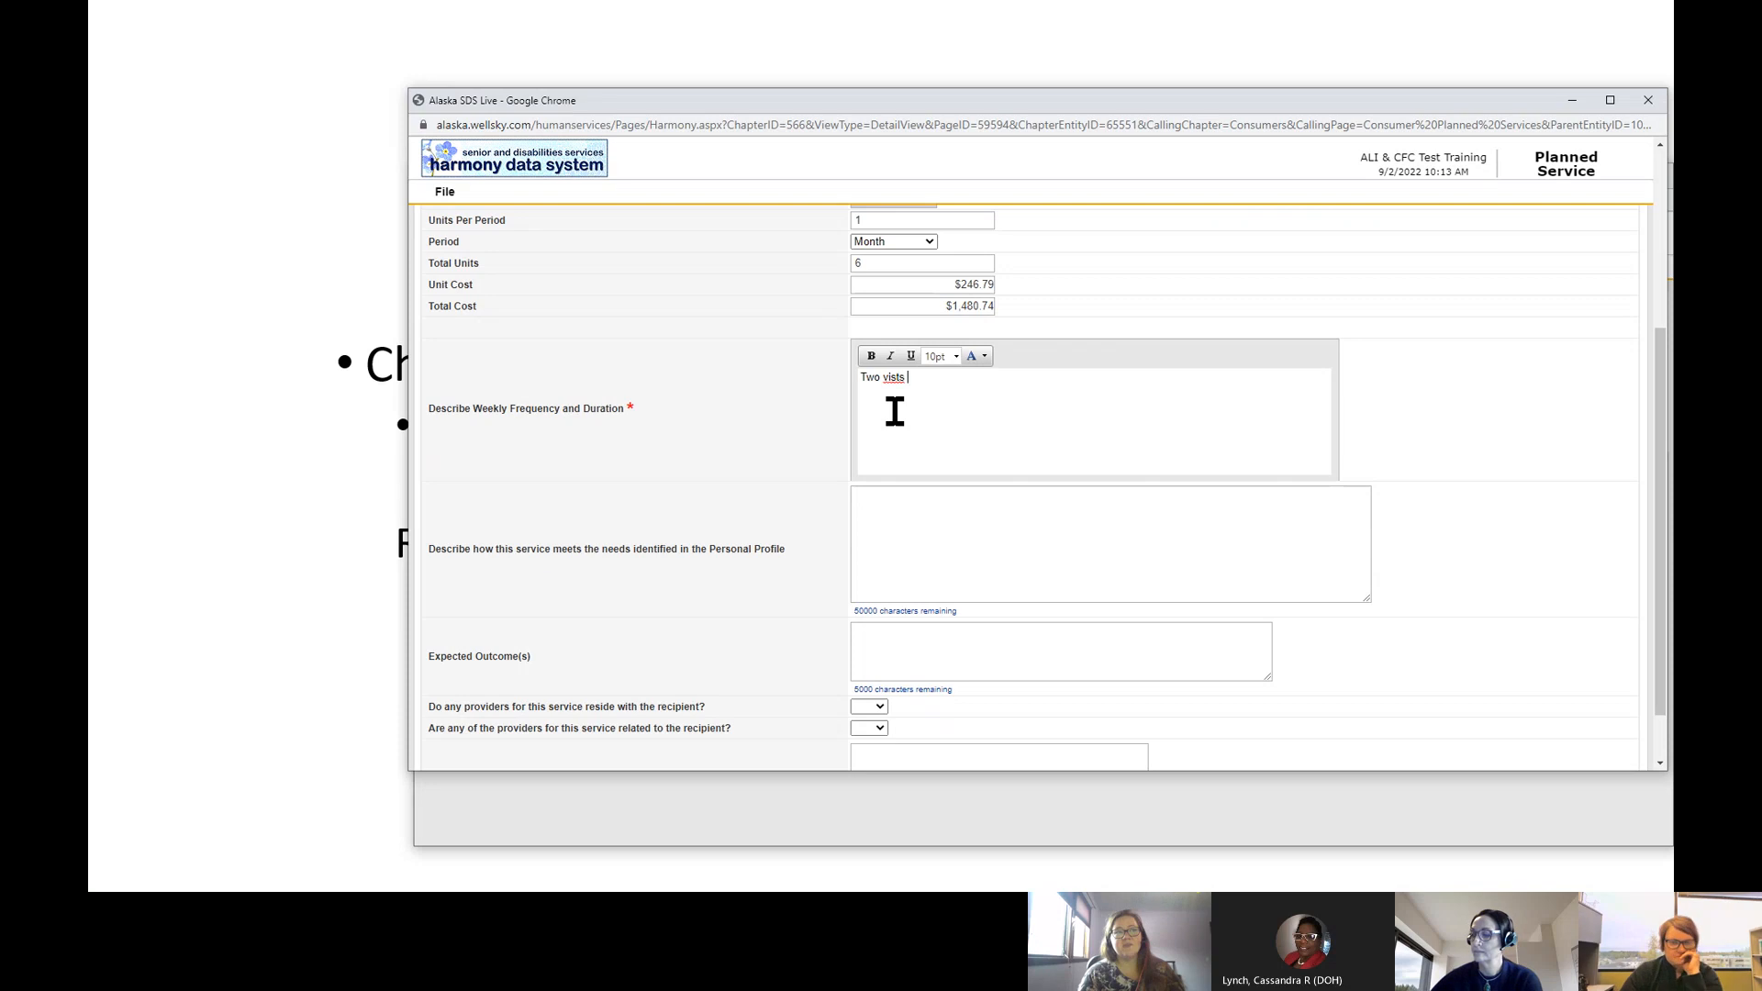
type("per")
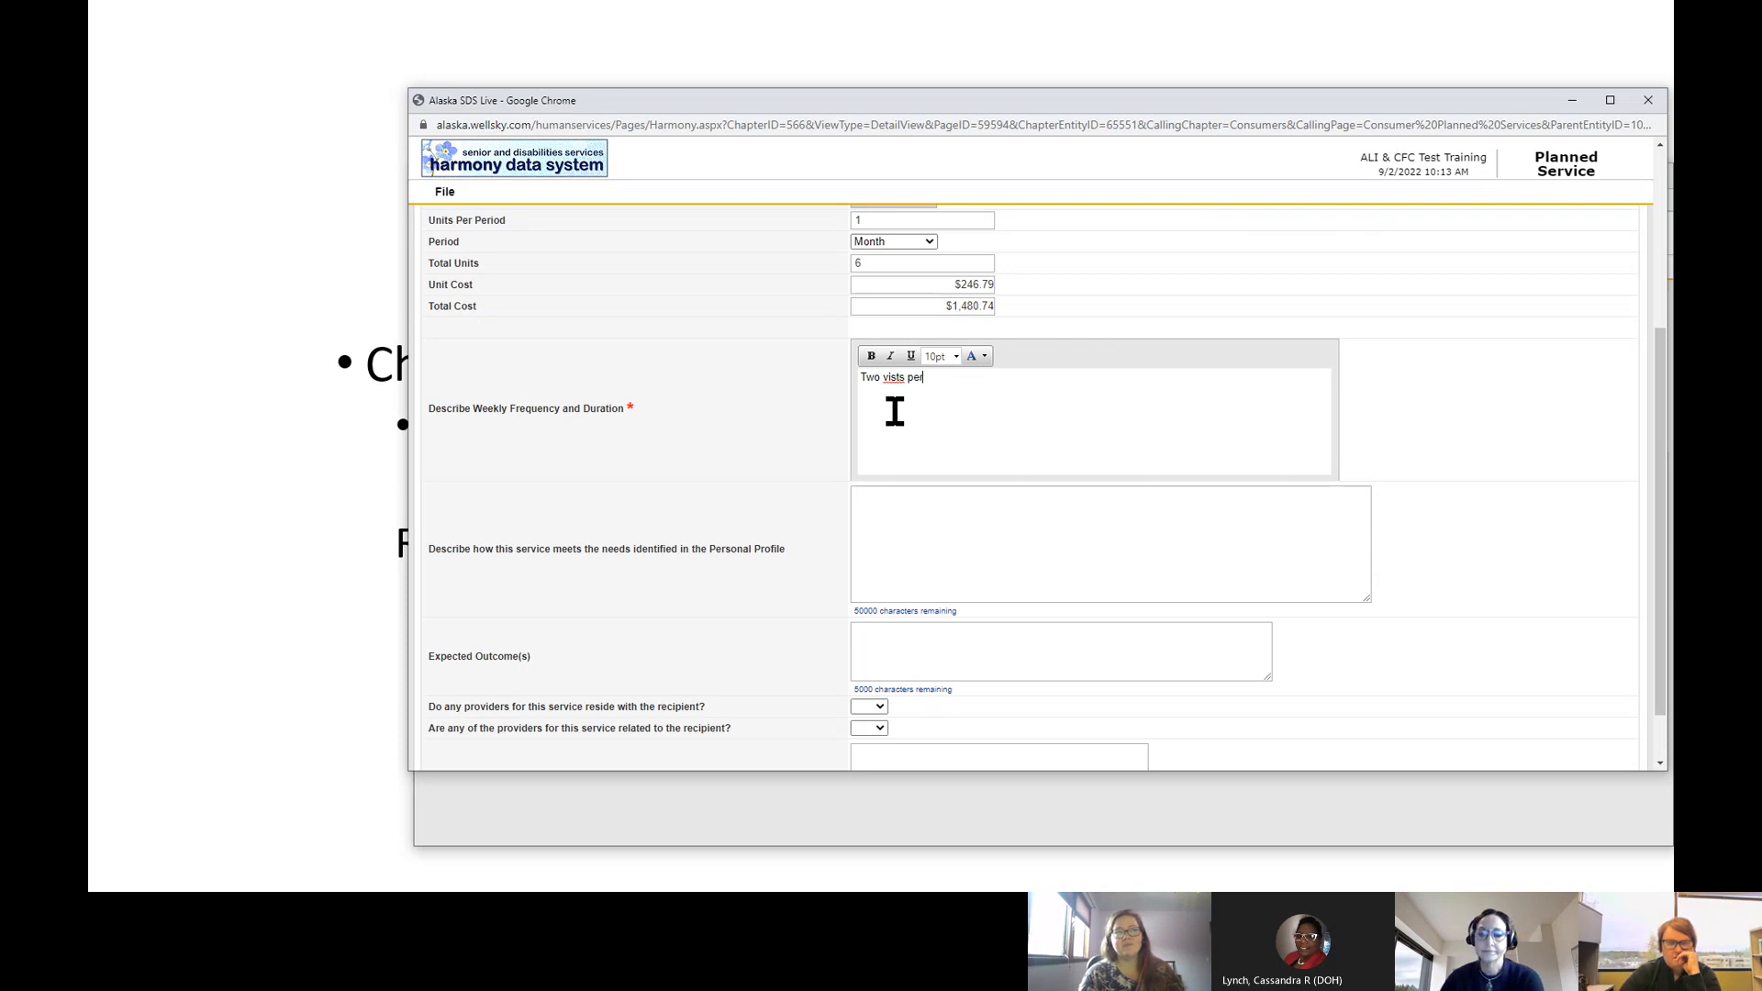
type(" month")
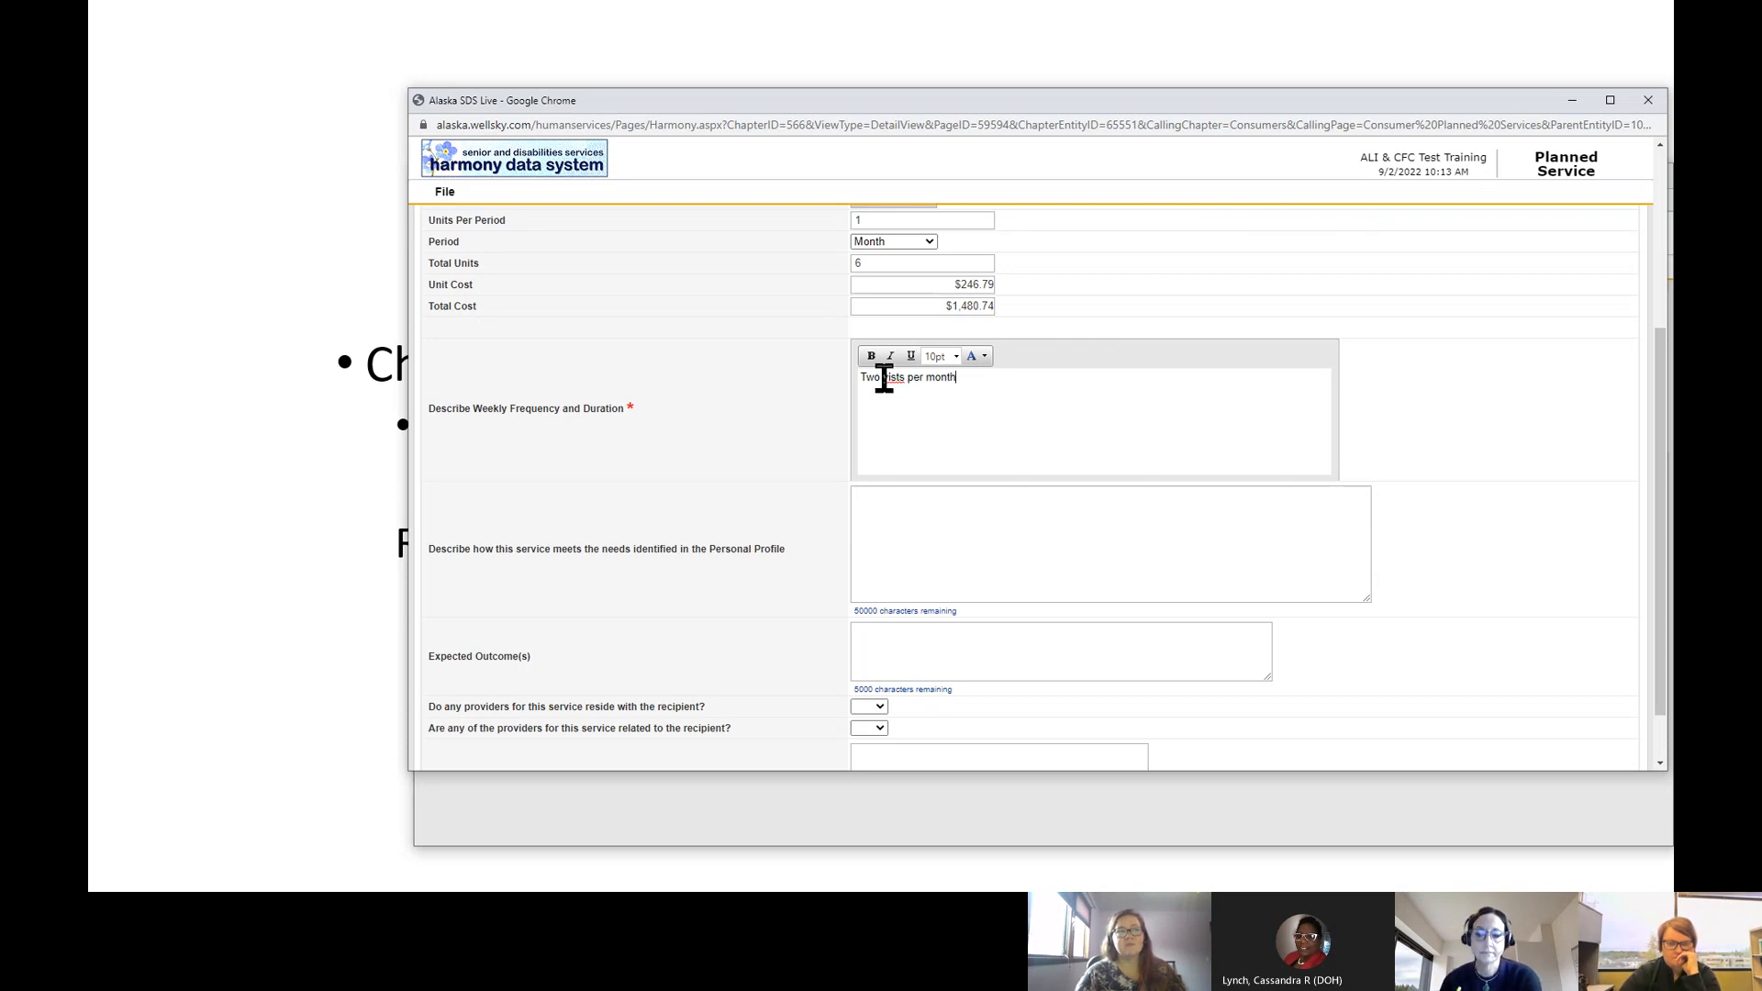
right_click(887, 378)
left_click(919, 412)
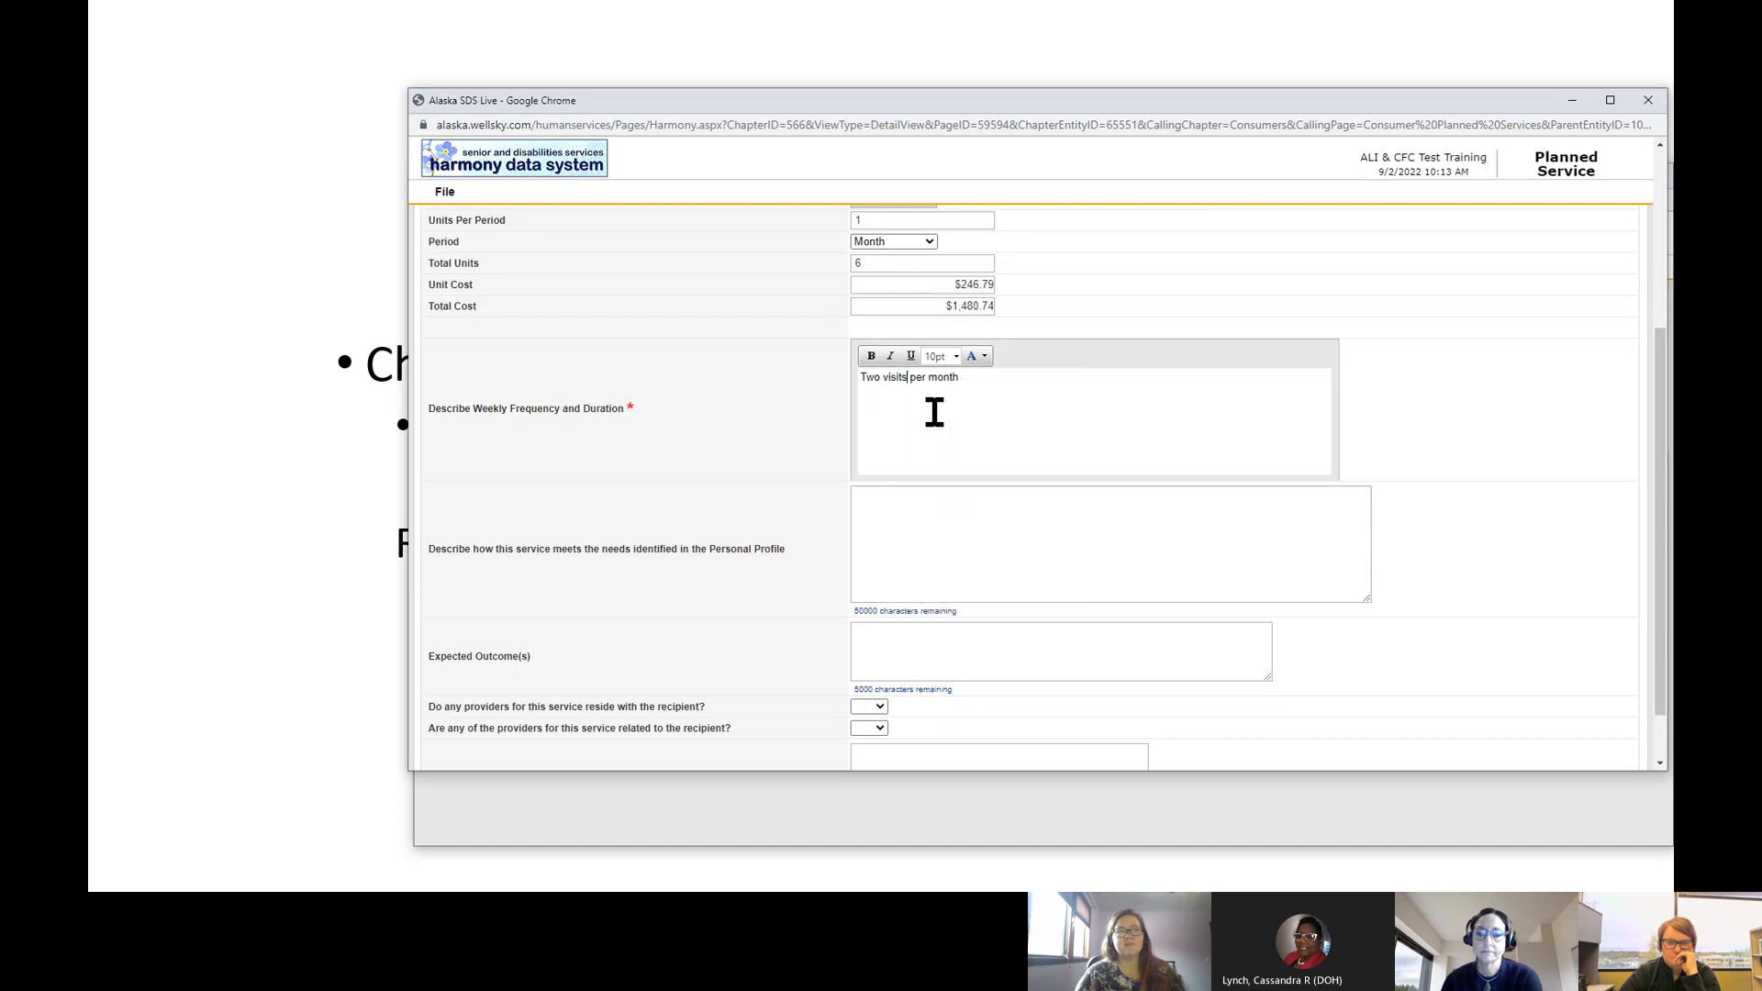
Step: Extend the weekly frequency and duration description with "to monitor services and prepare any required submissions."
type("and")
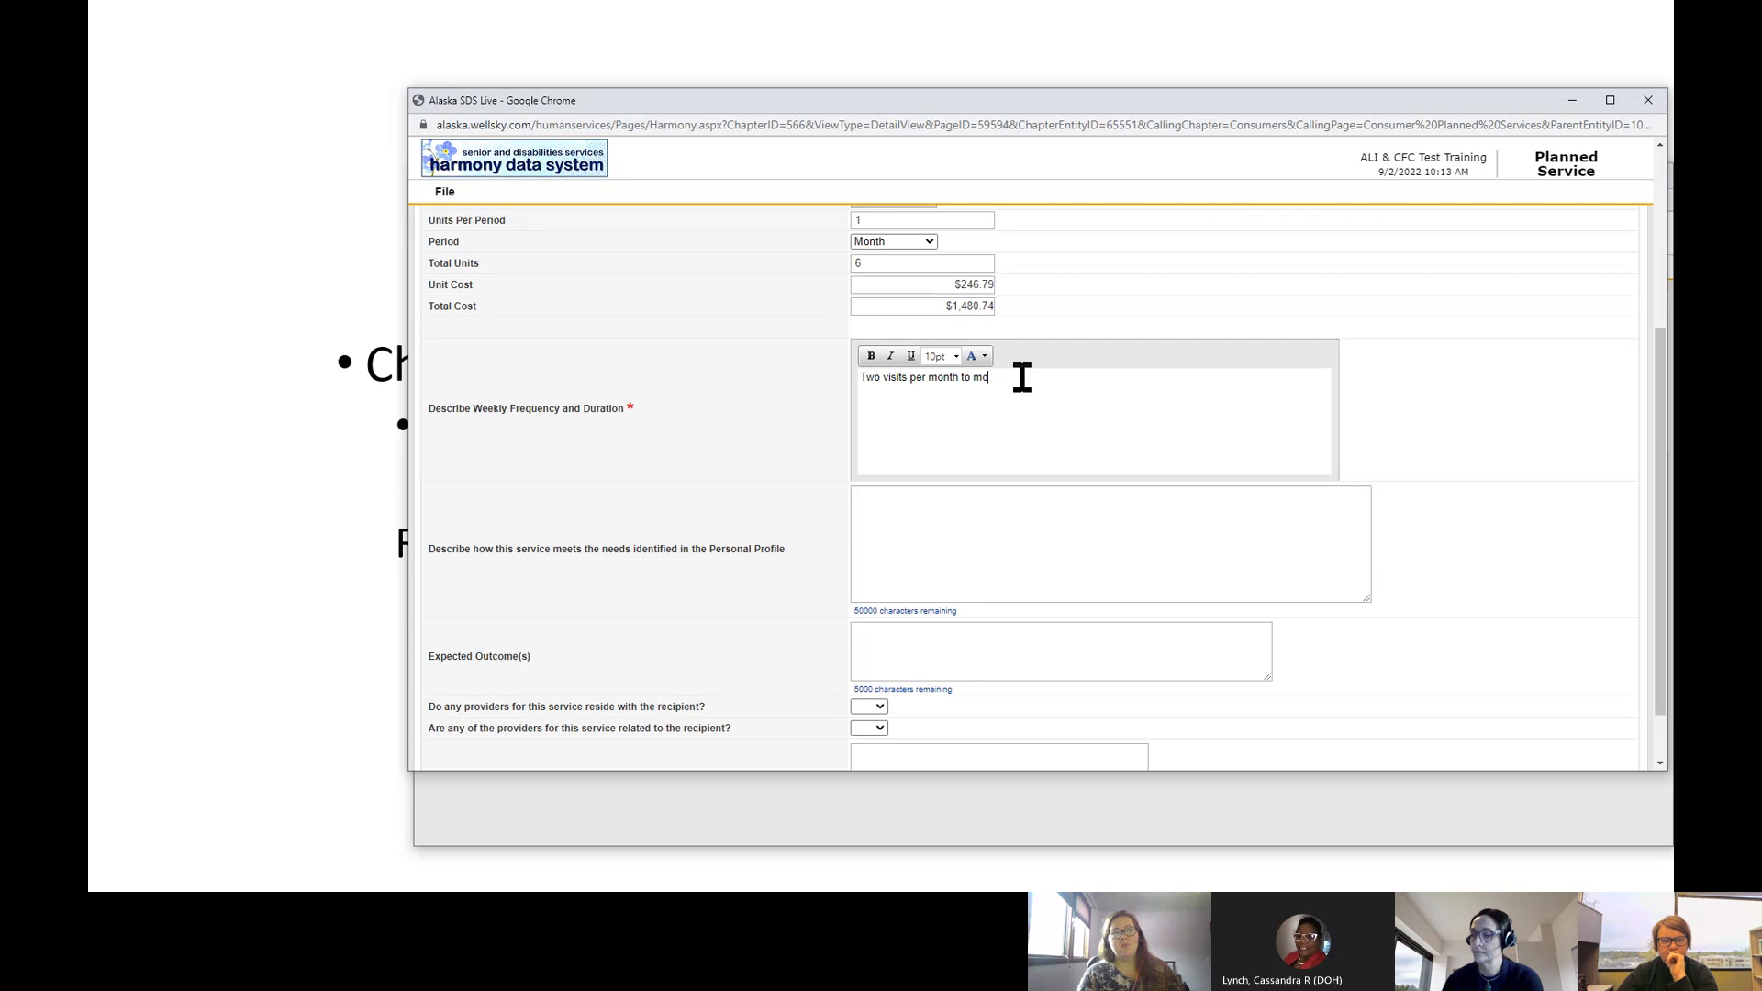
type("nito")
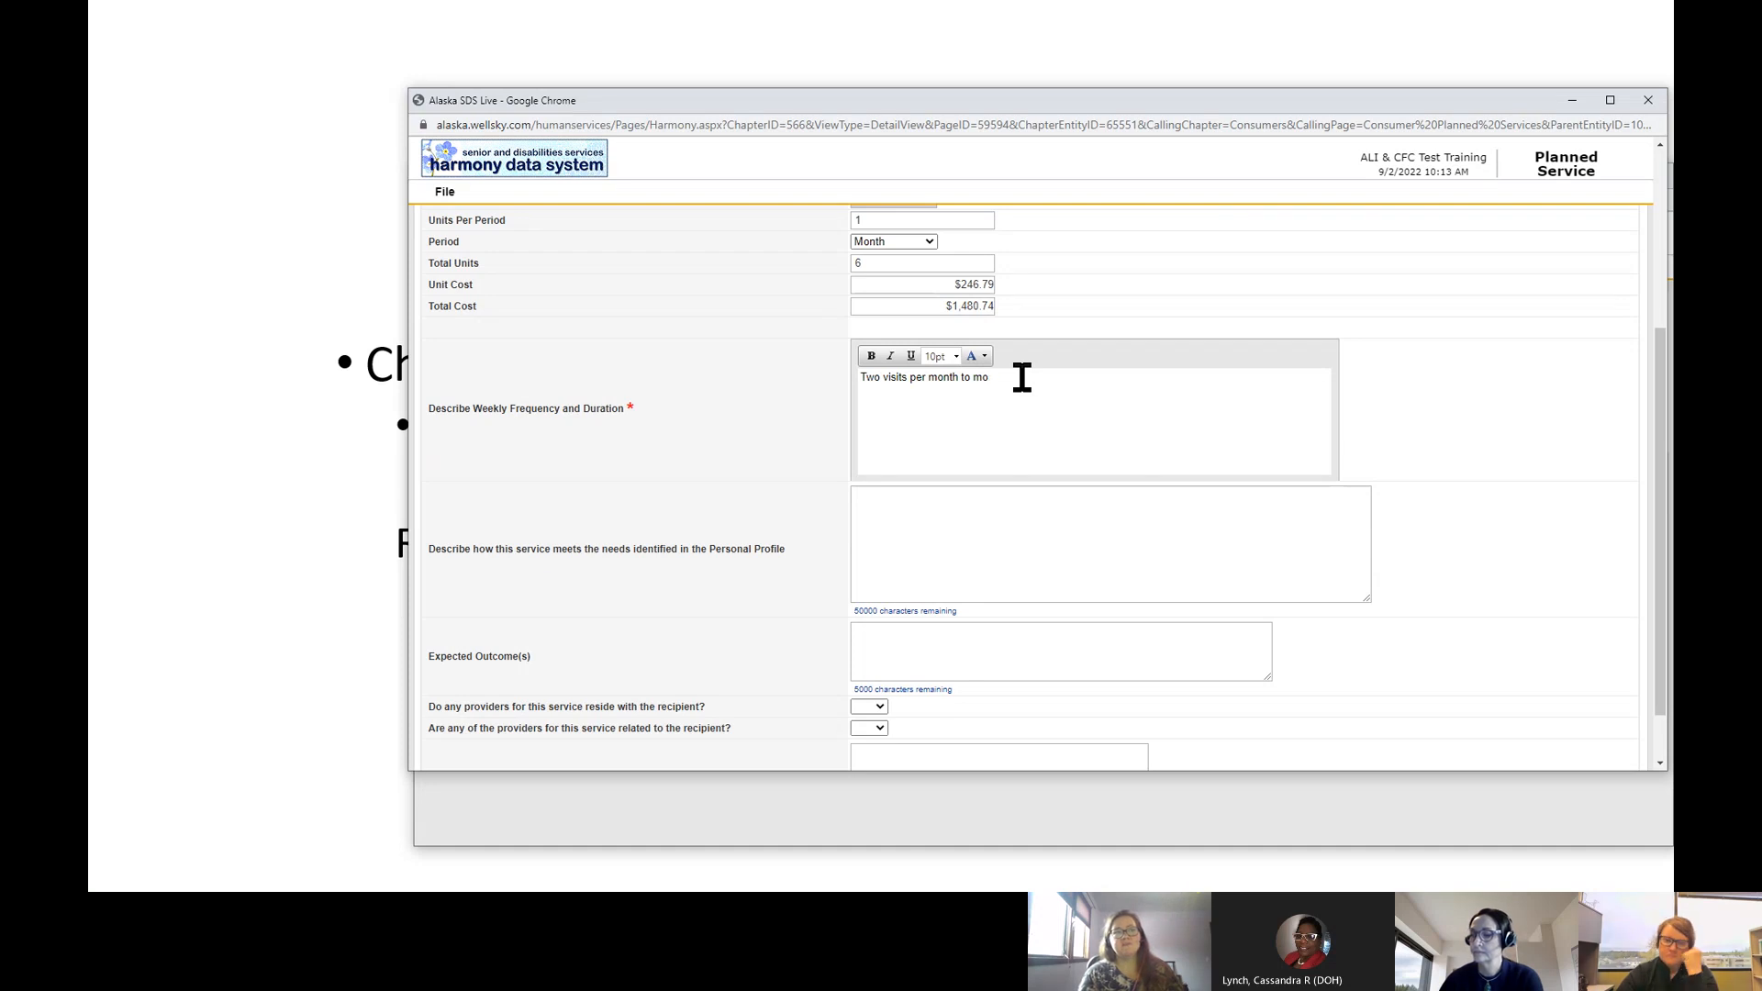
type("r serv")
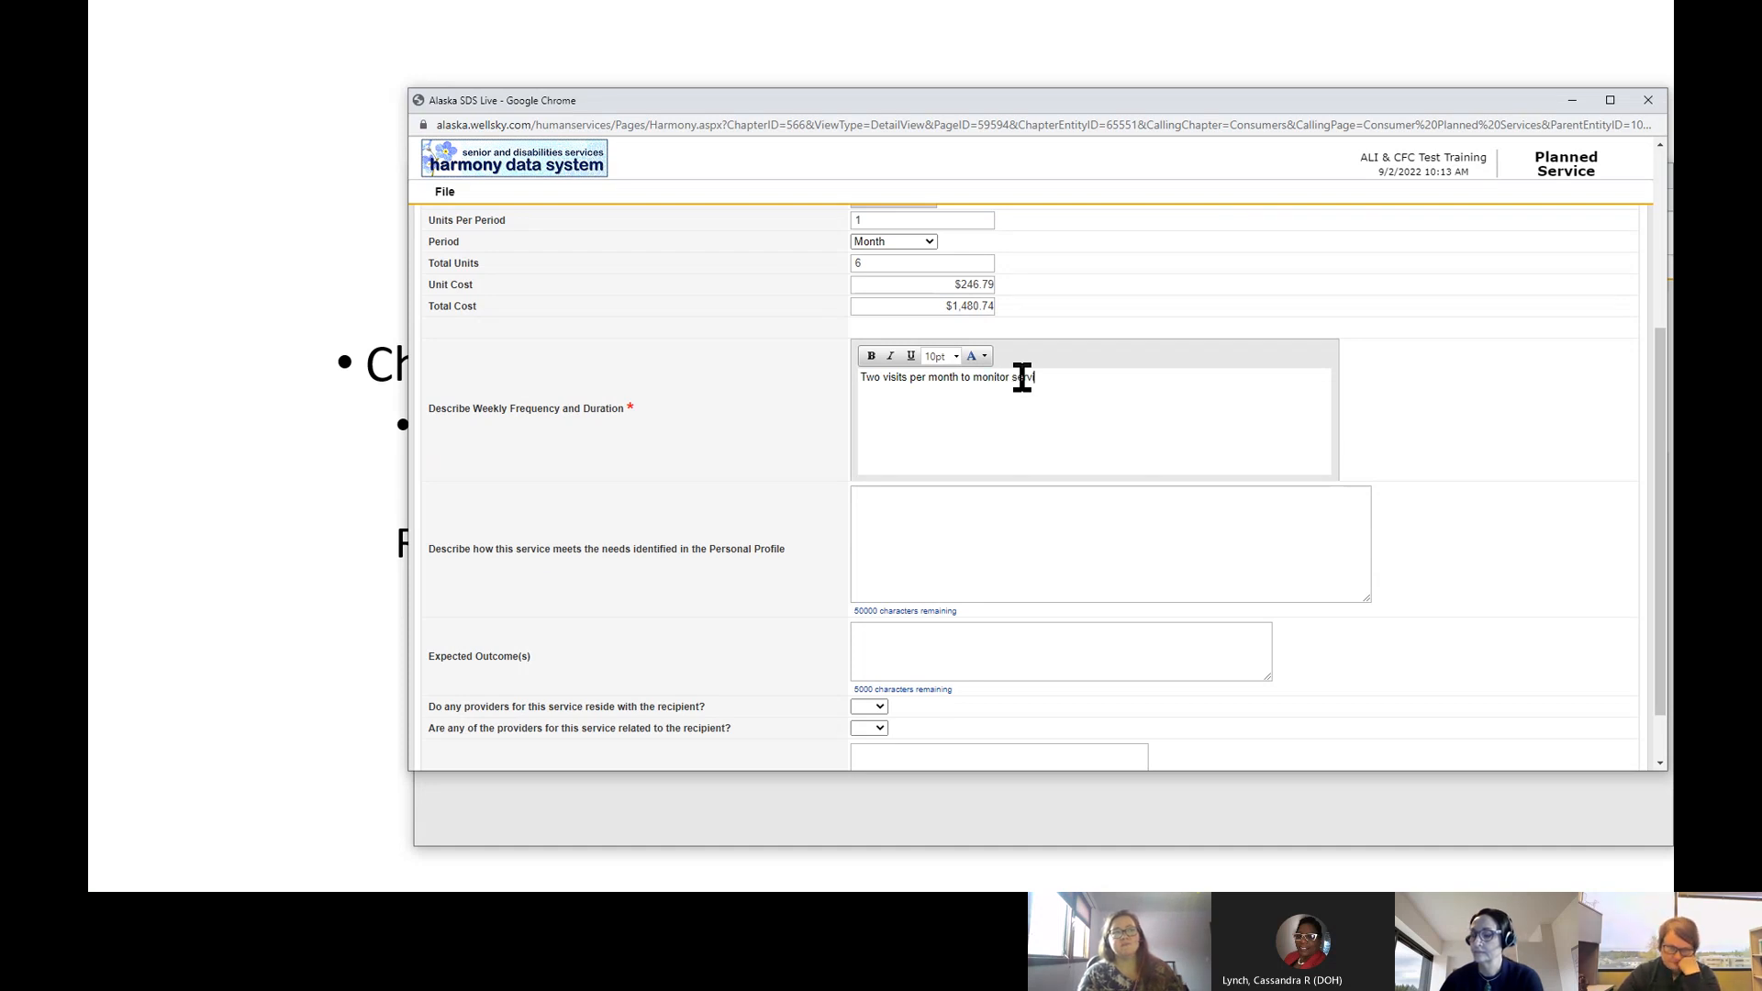
type("ices and ")
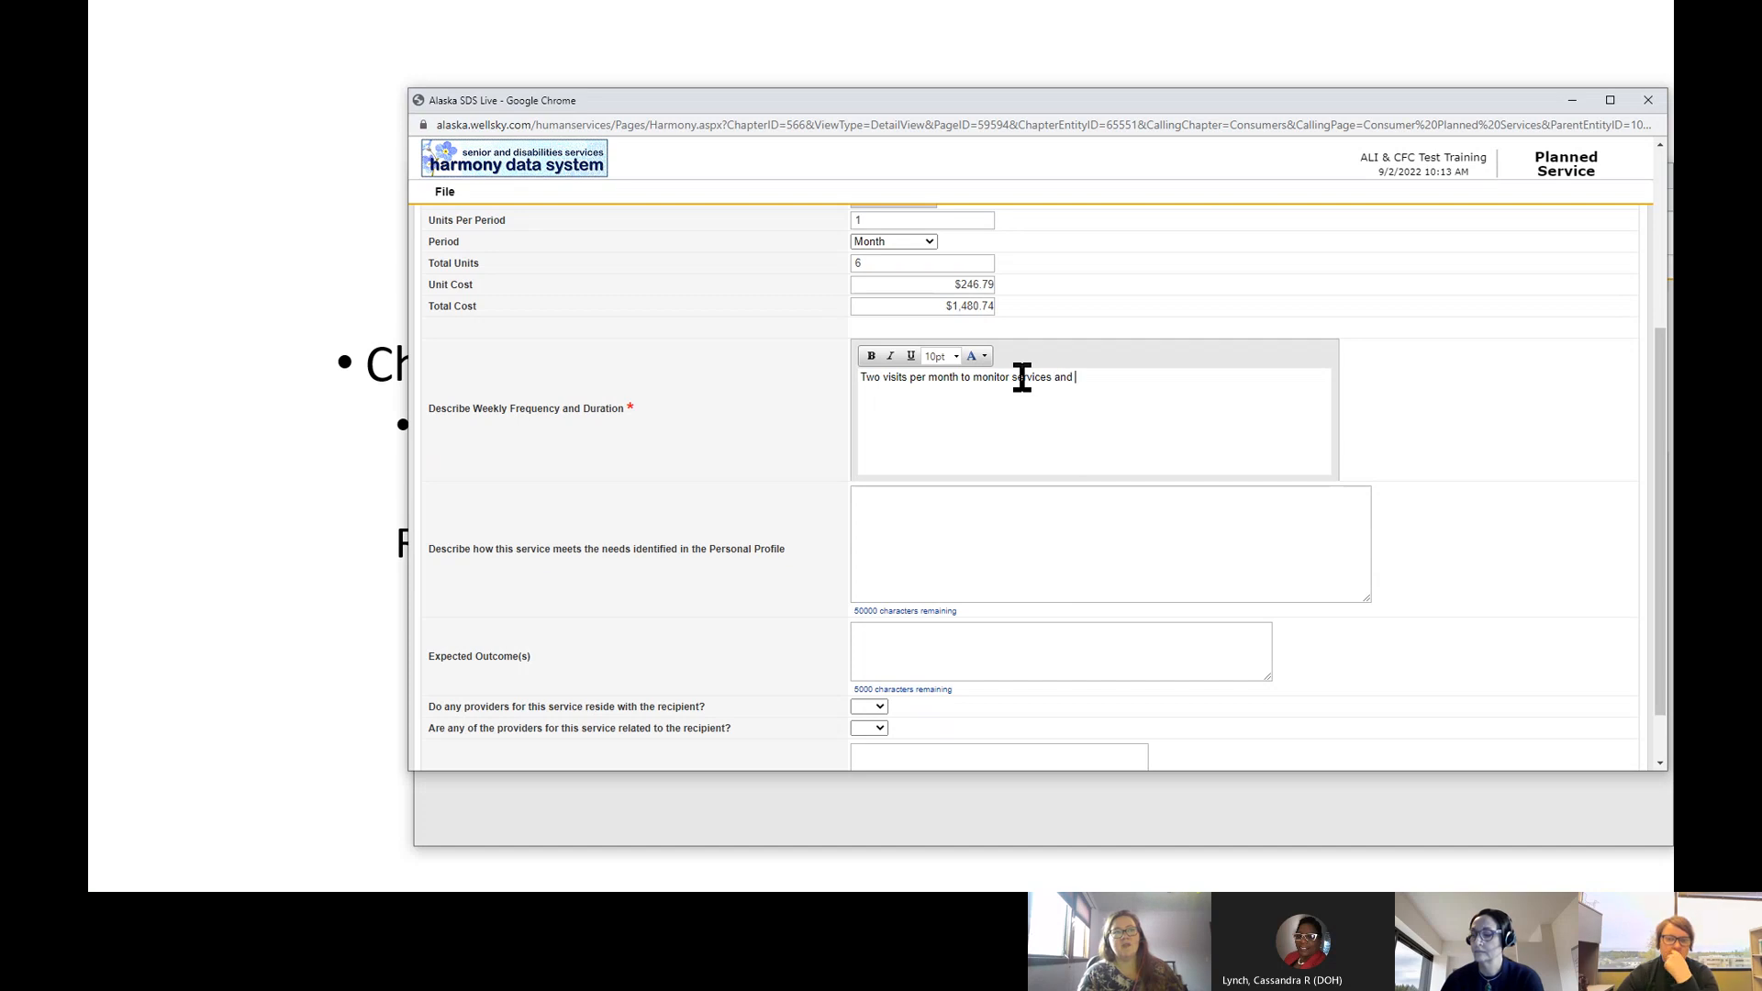
type("a")
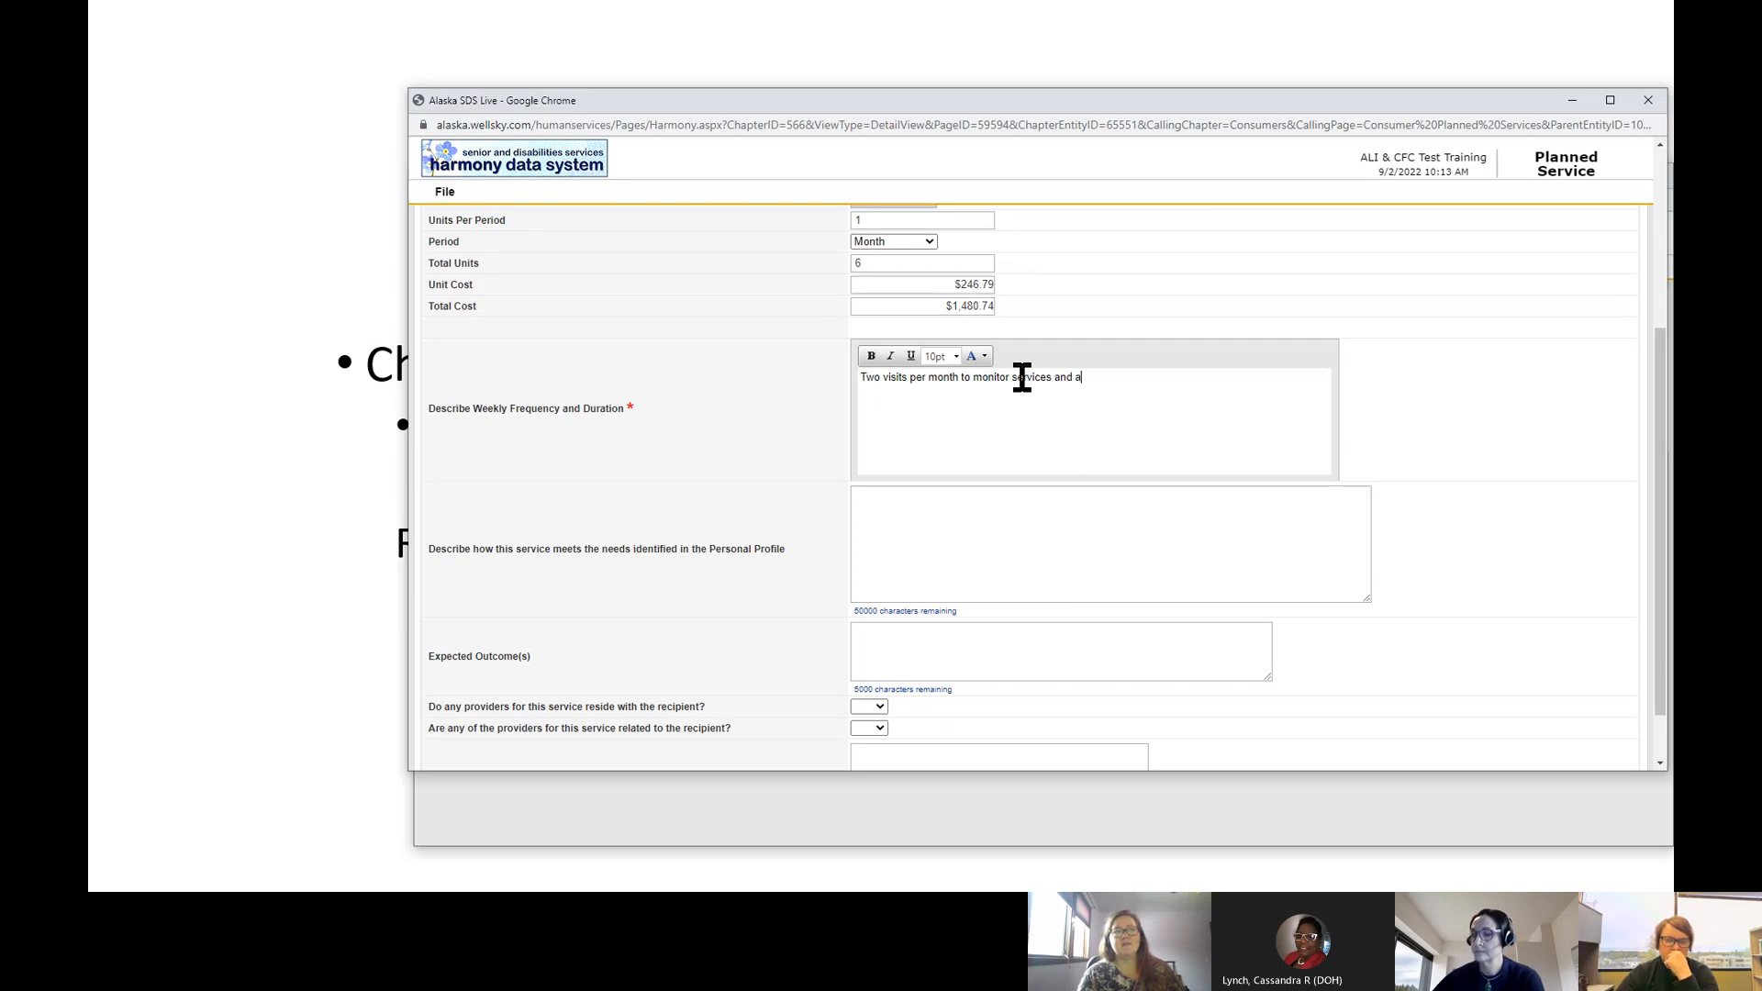
key("BackSpace")
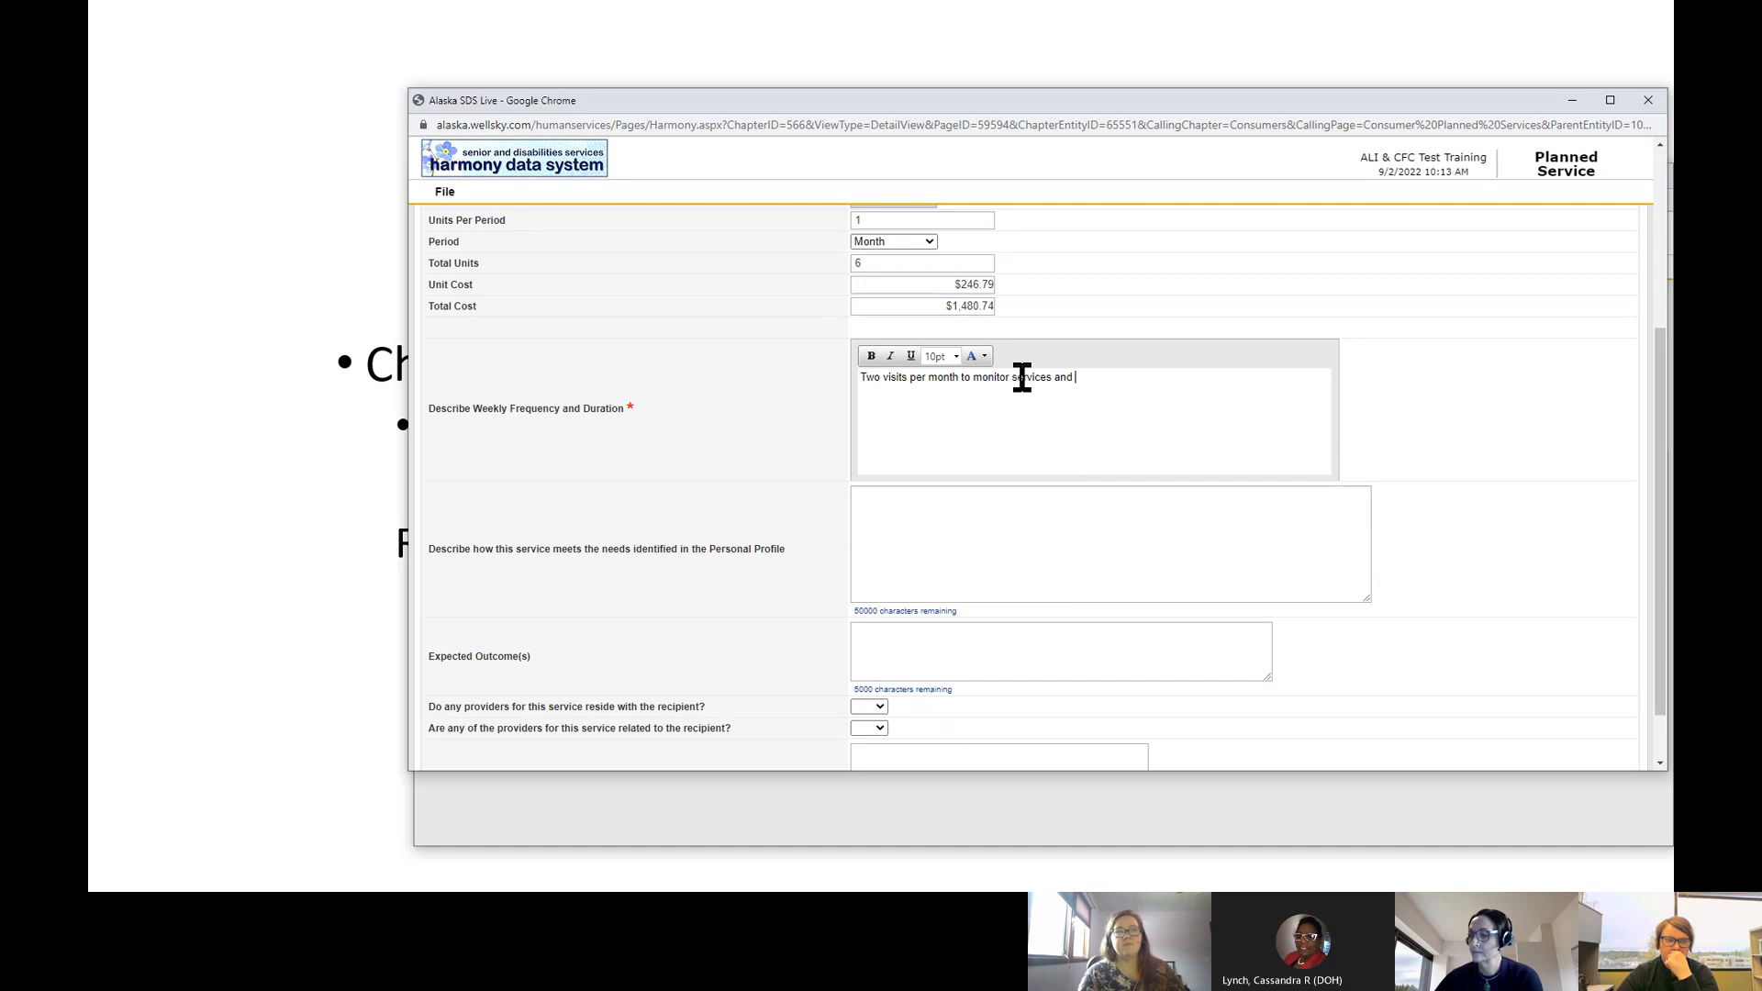
type("prepare")
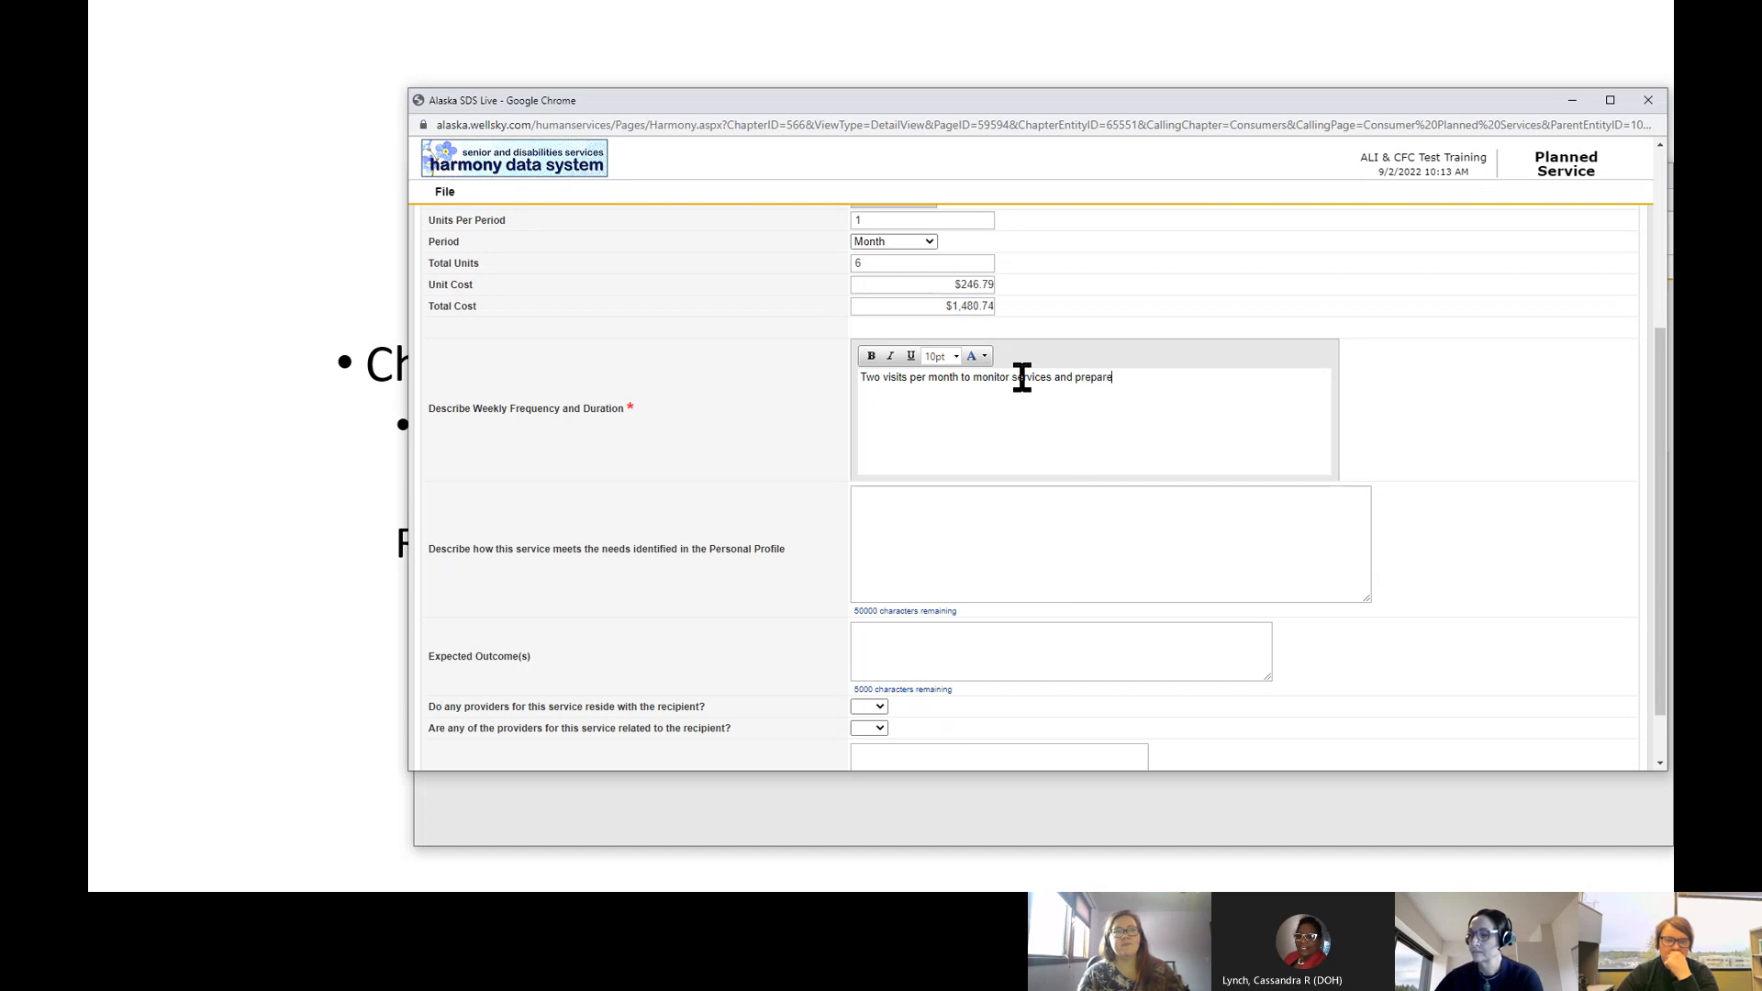
type(" any ")
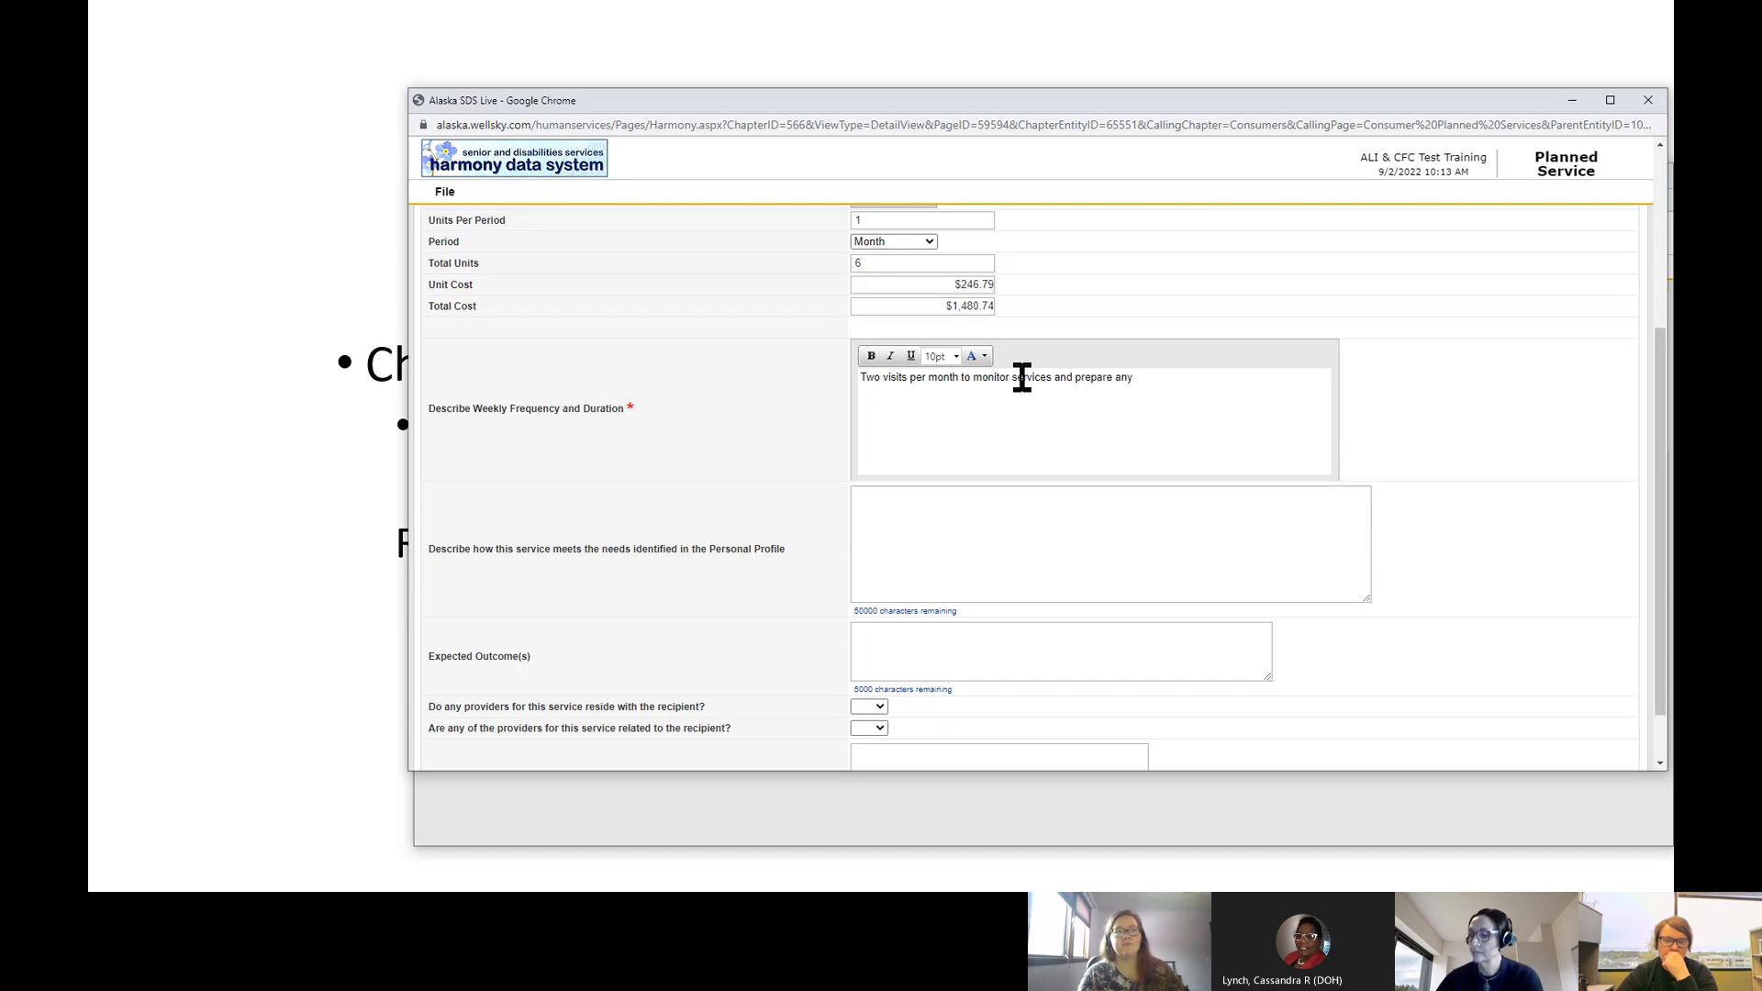
type("required submi")
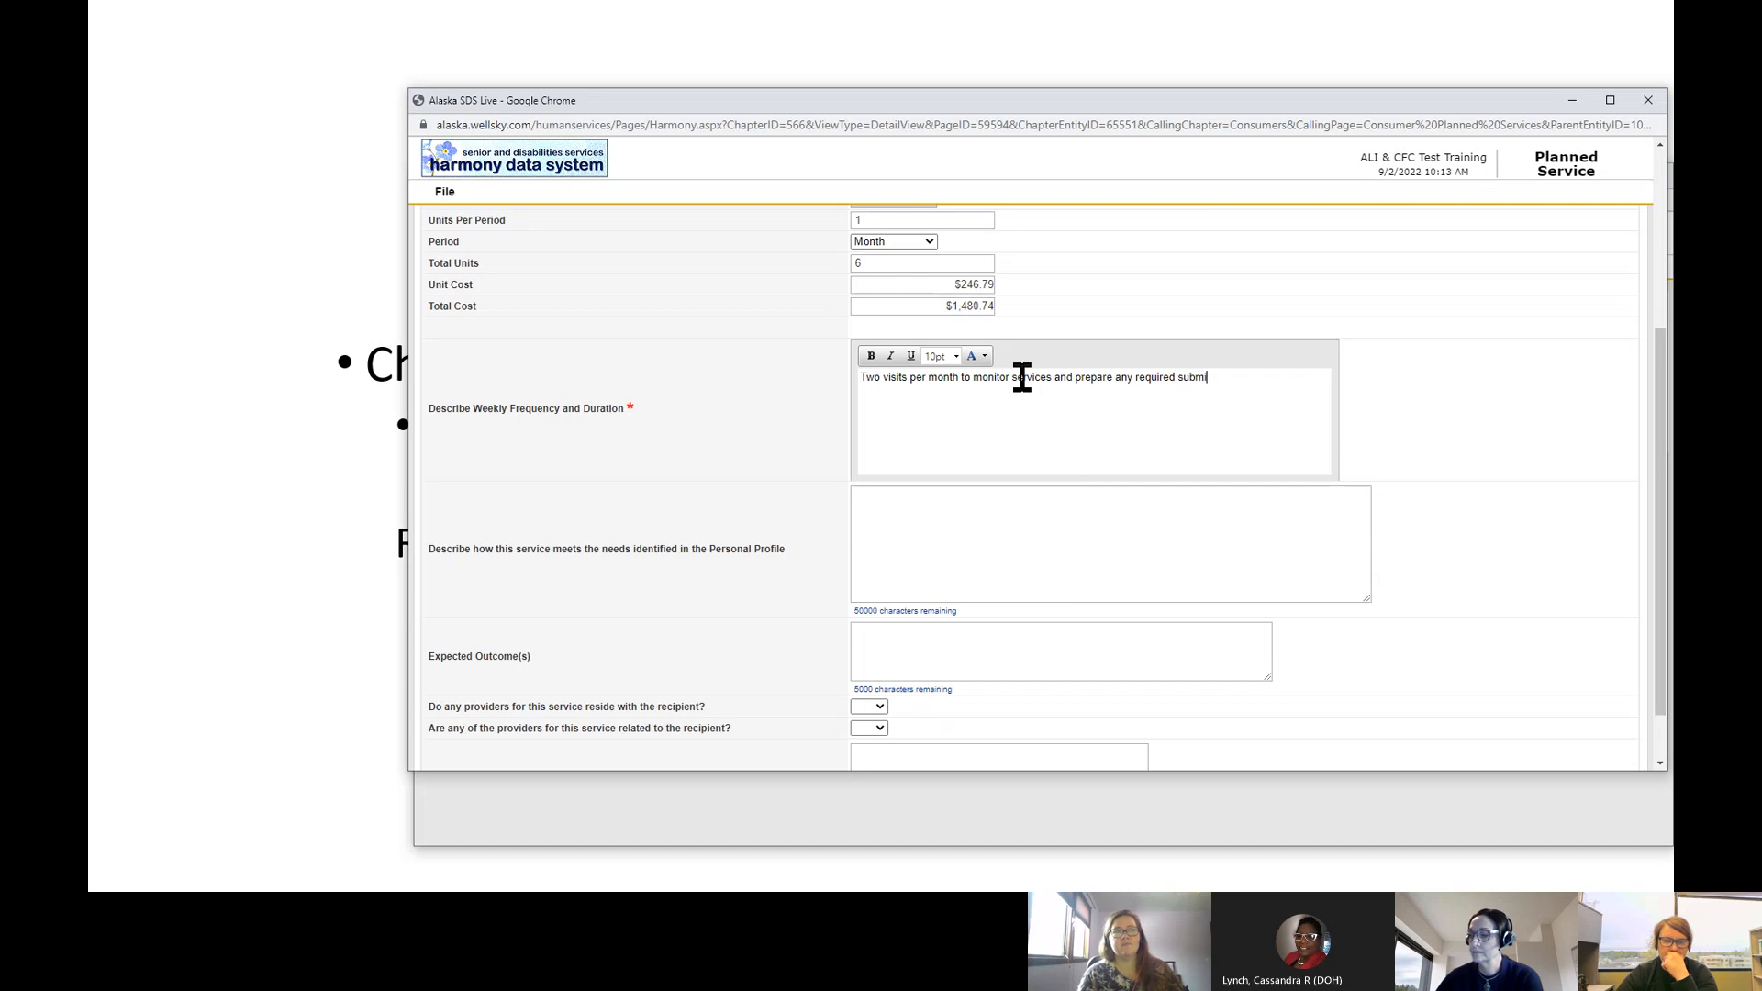
type("ssions.")
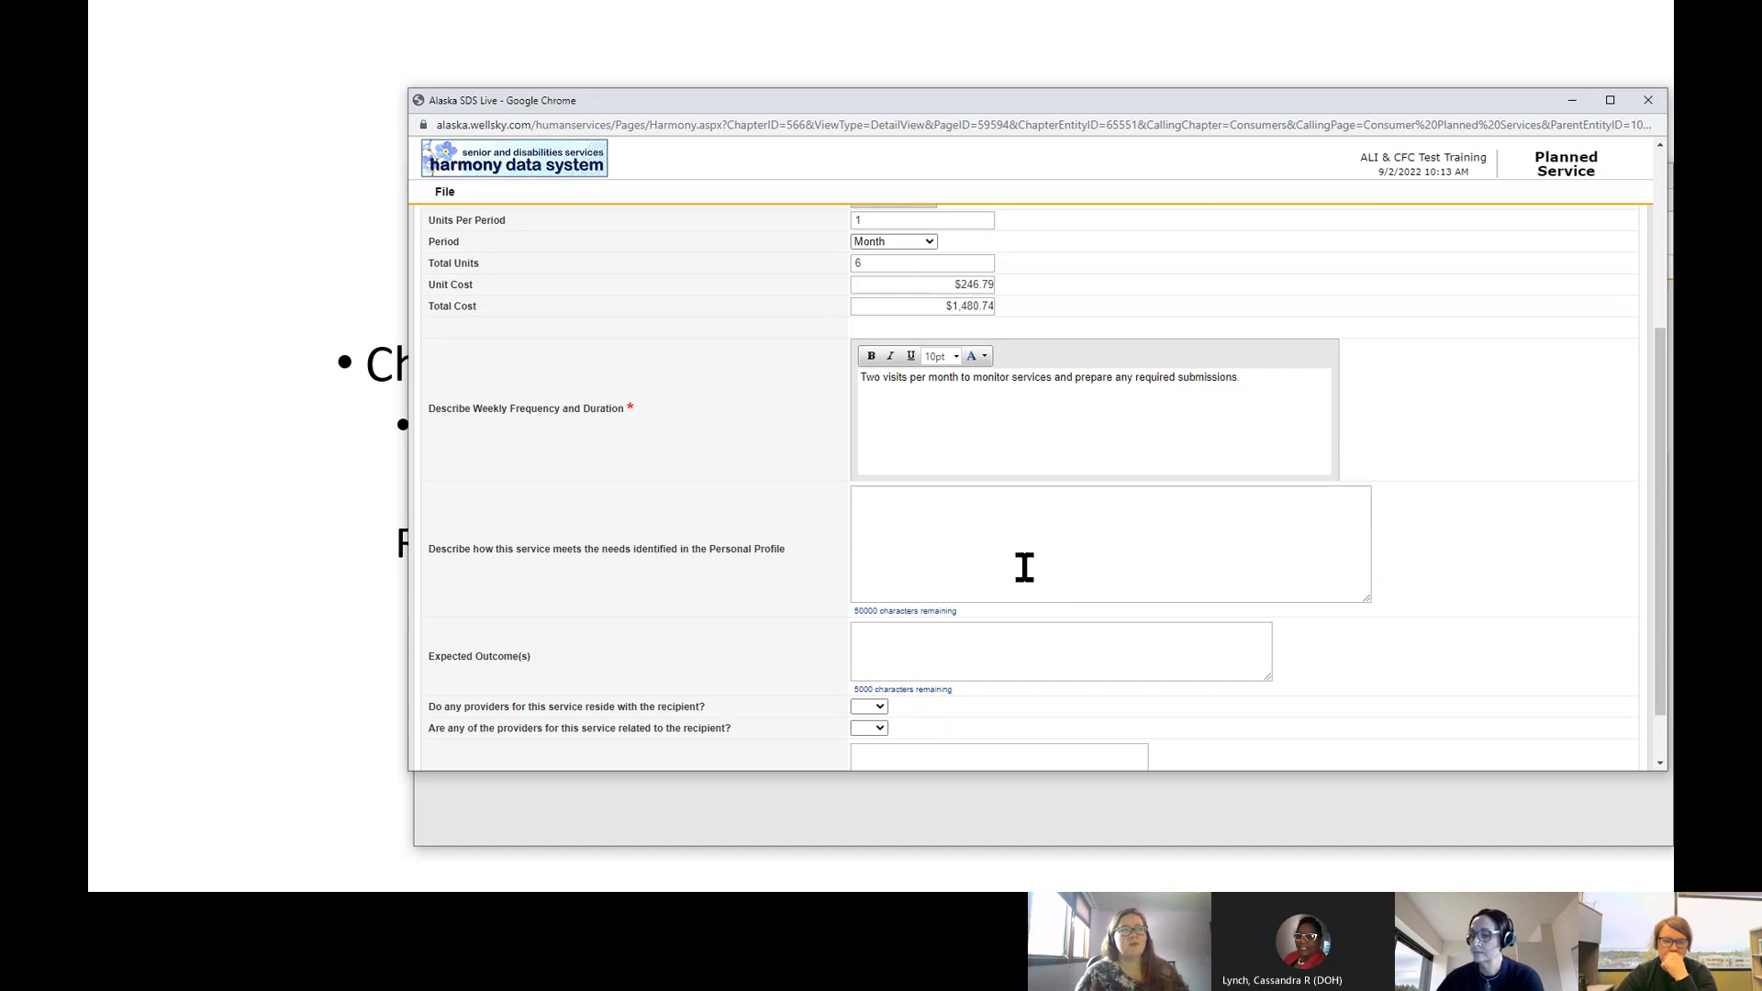
Step: End the frequency and duration sentence with "for the plan year." and place the cursor in the Personal Profile needs description
left_click(988, 542)
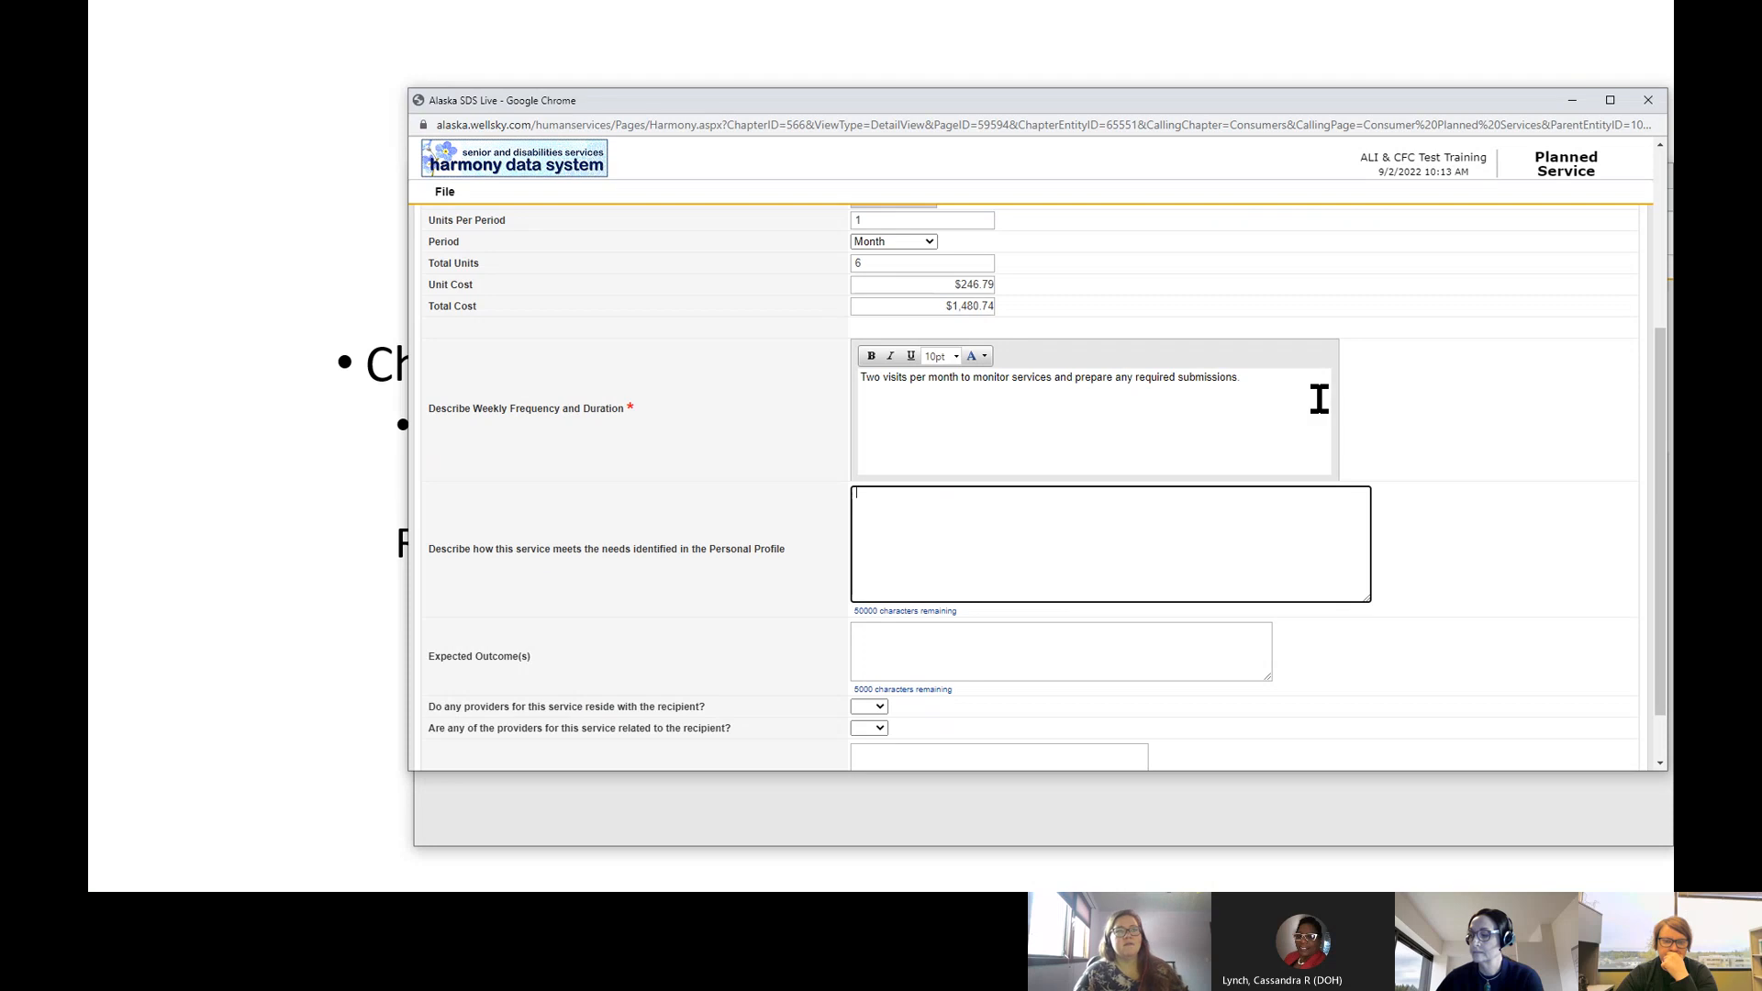
left_click(1238, 381)
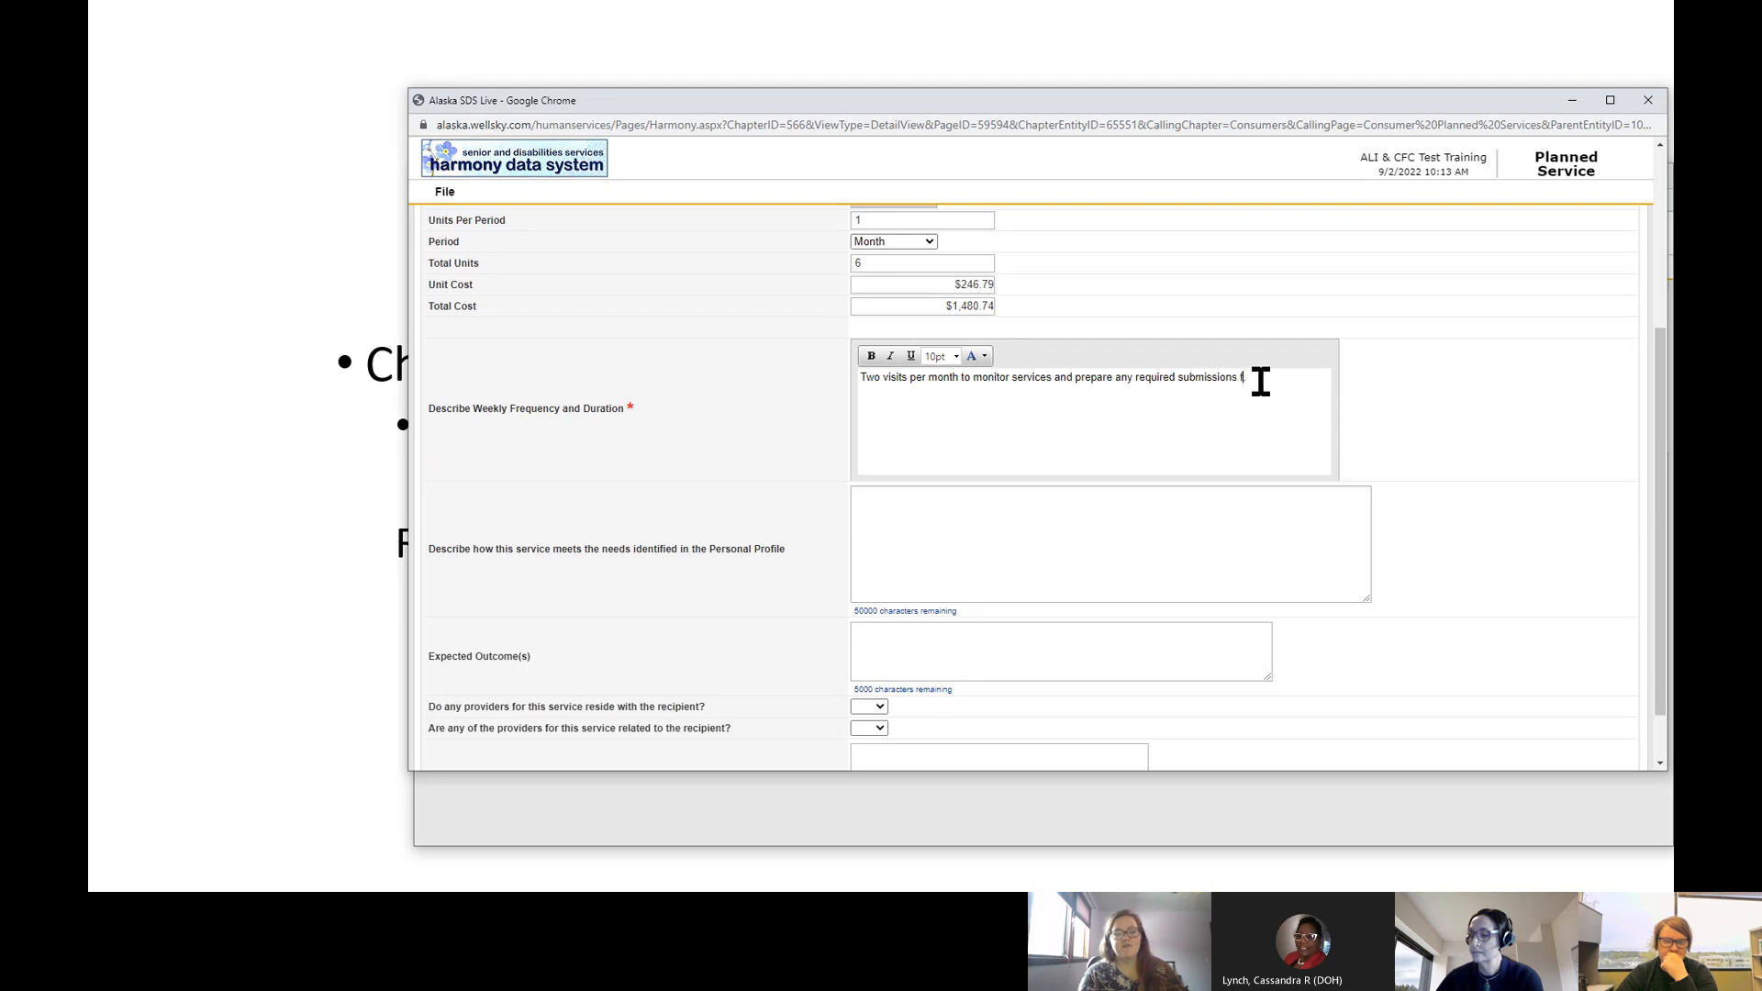
type("for the pla")
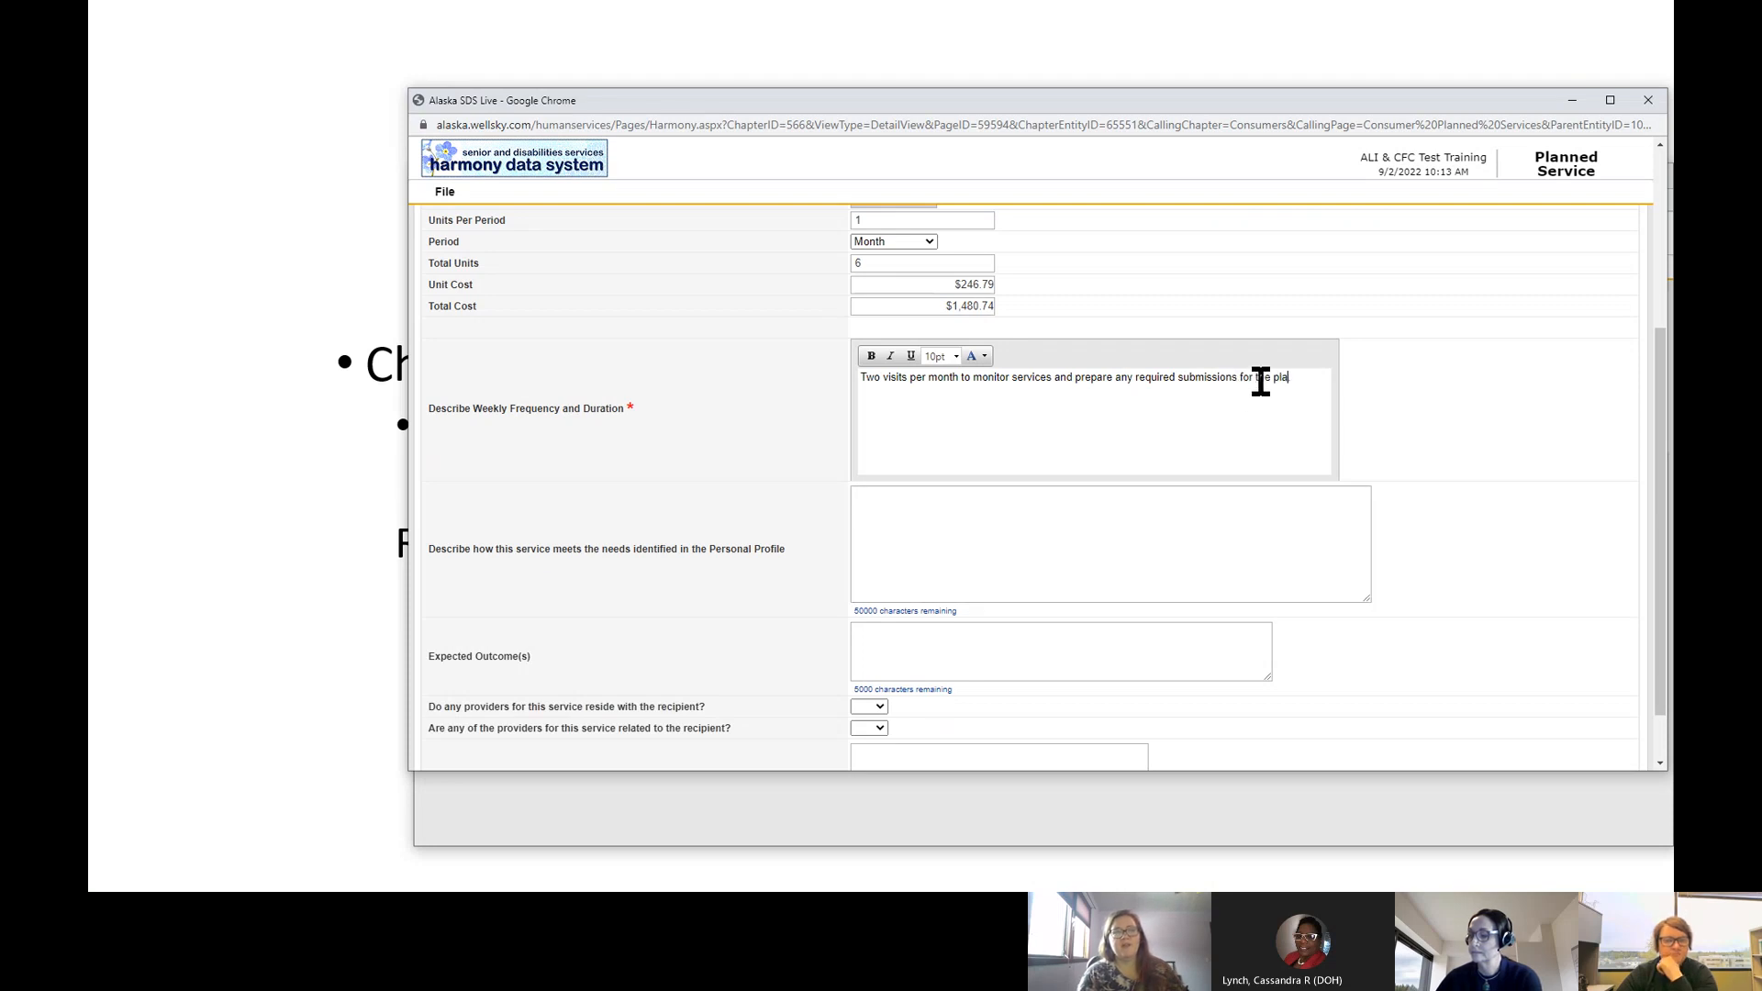
type("n year.")
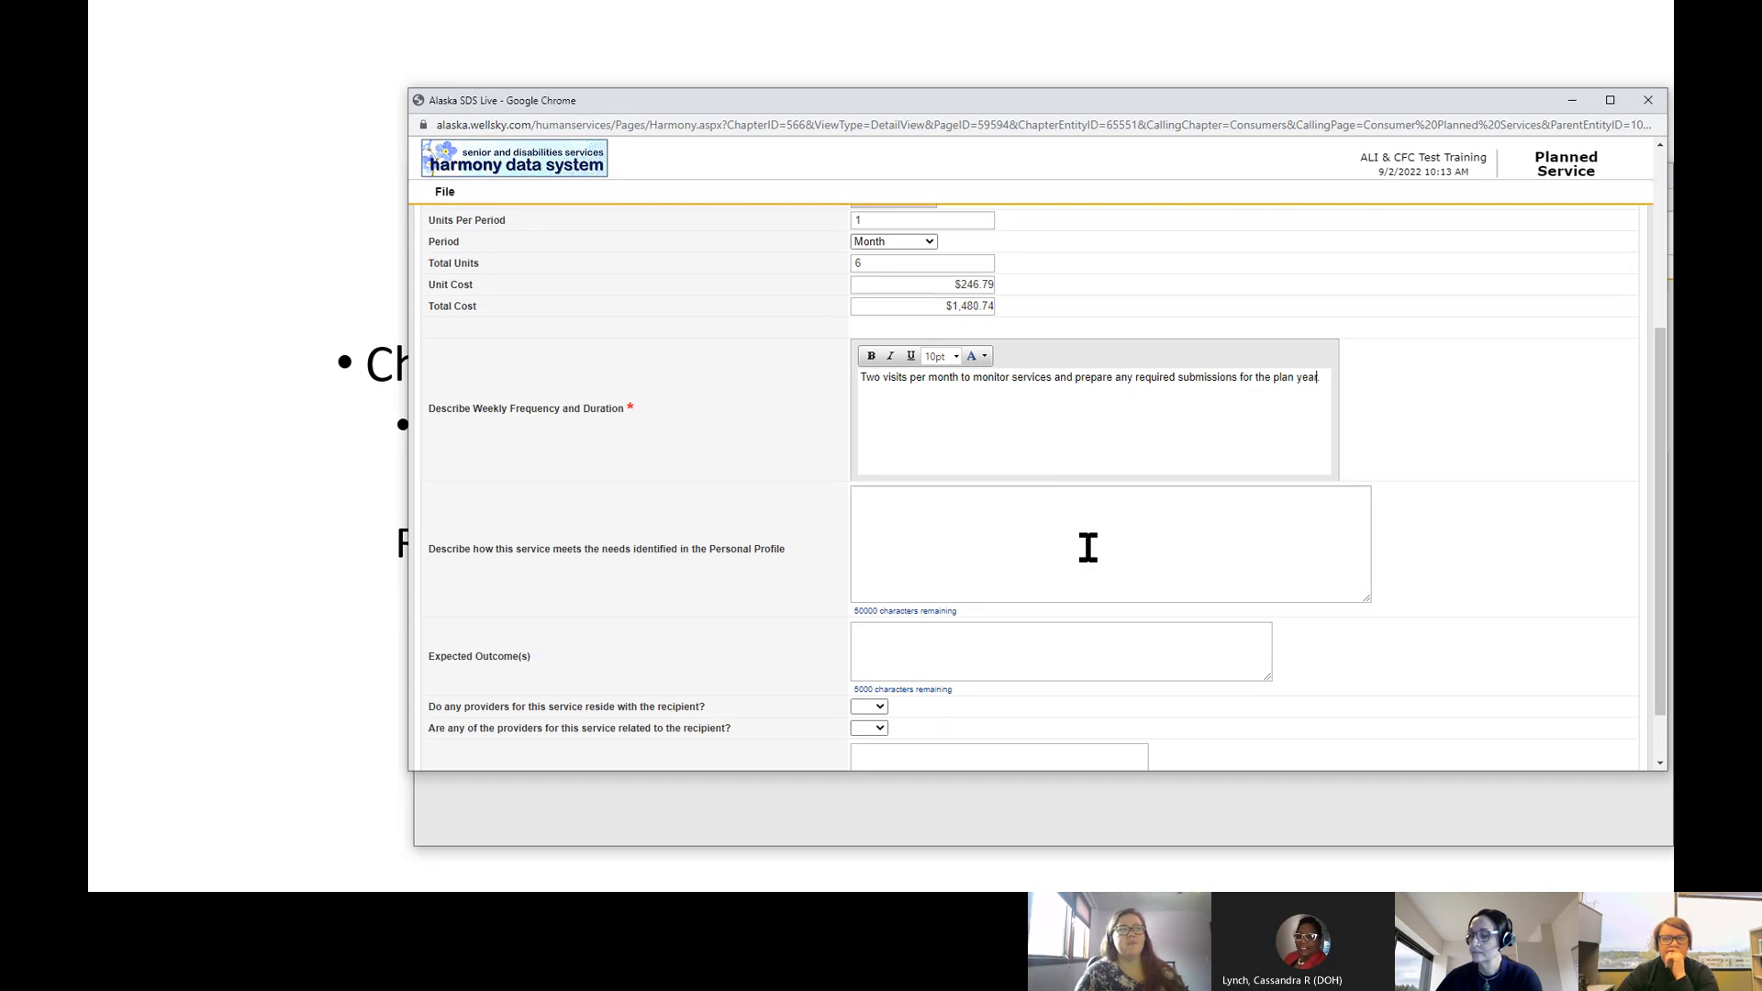
left_click(1055, 561)
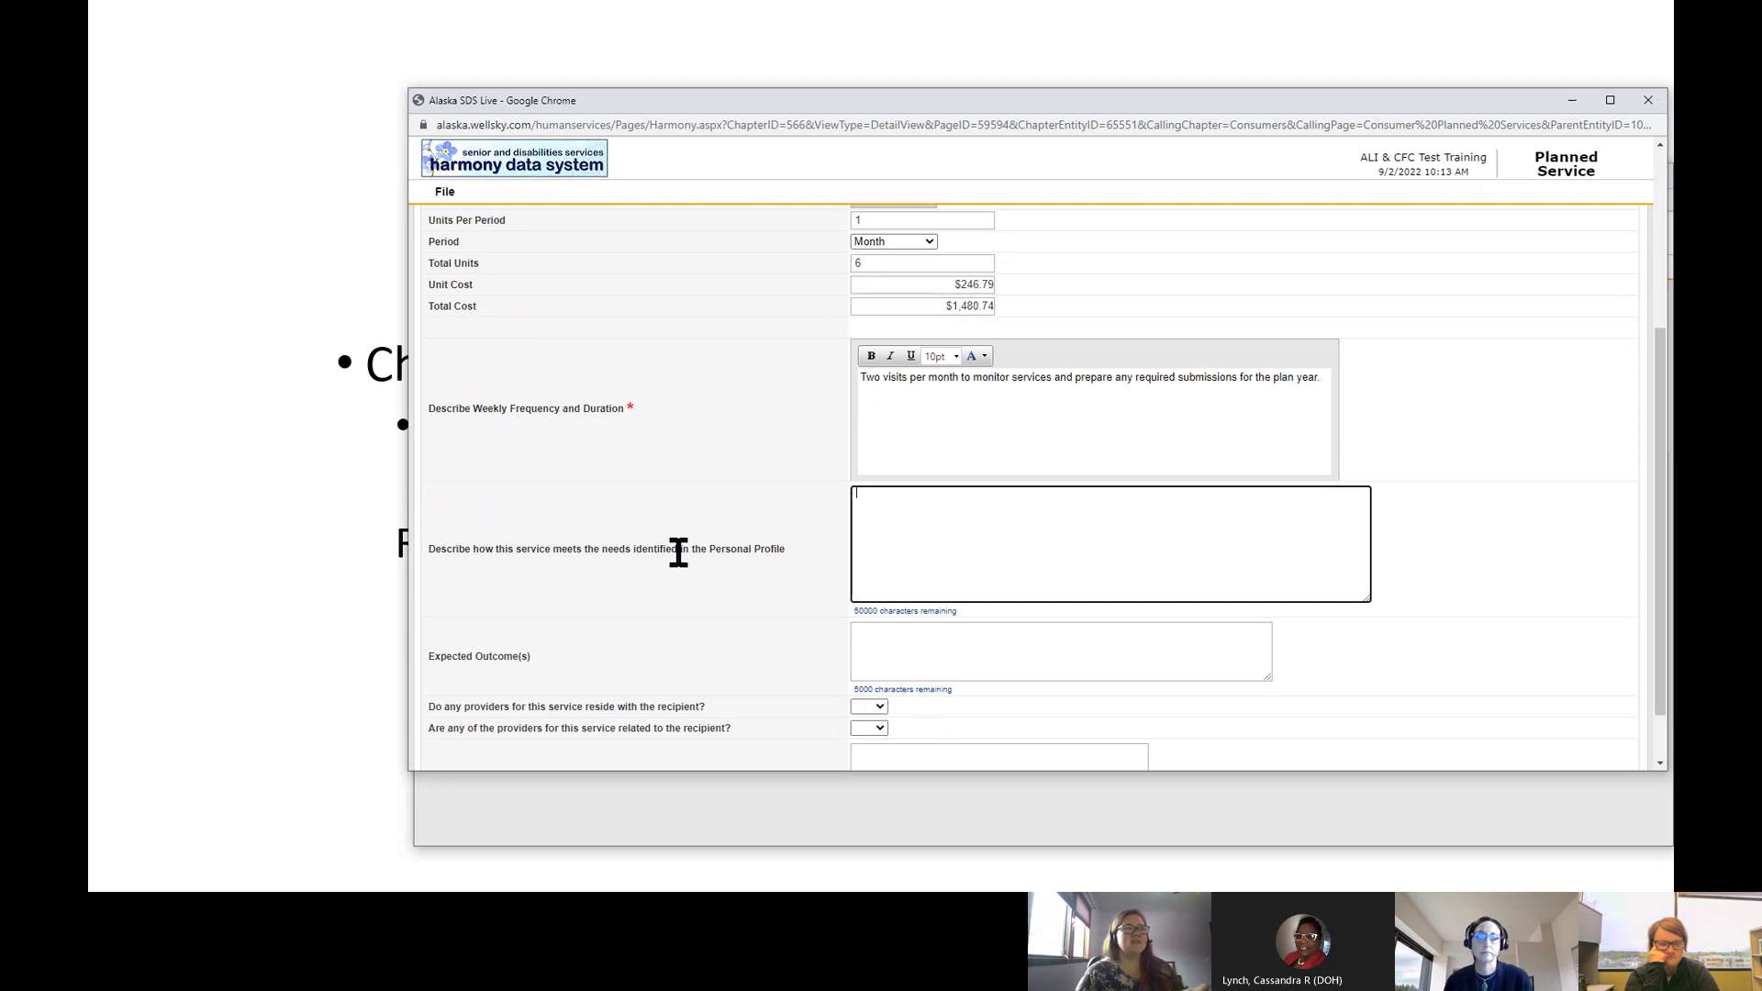
Step: Describe how the service meets the Personal Profile needs as "How does this help and support the person, to live their best life!"
left_click(891, 529)
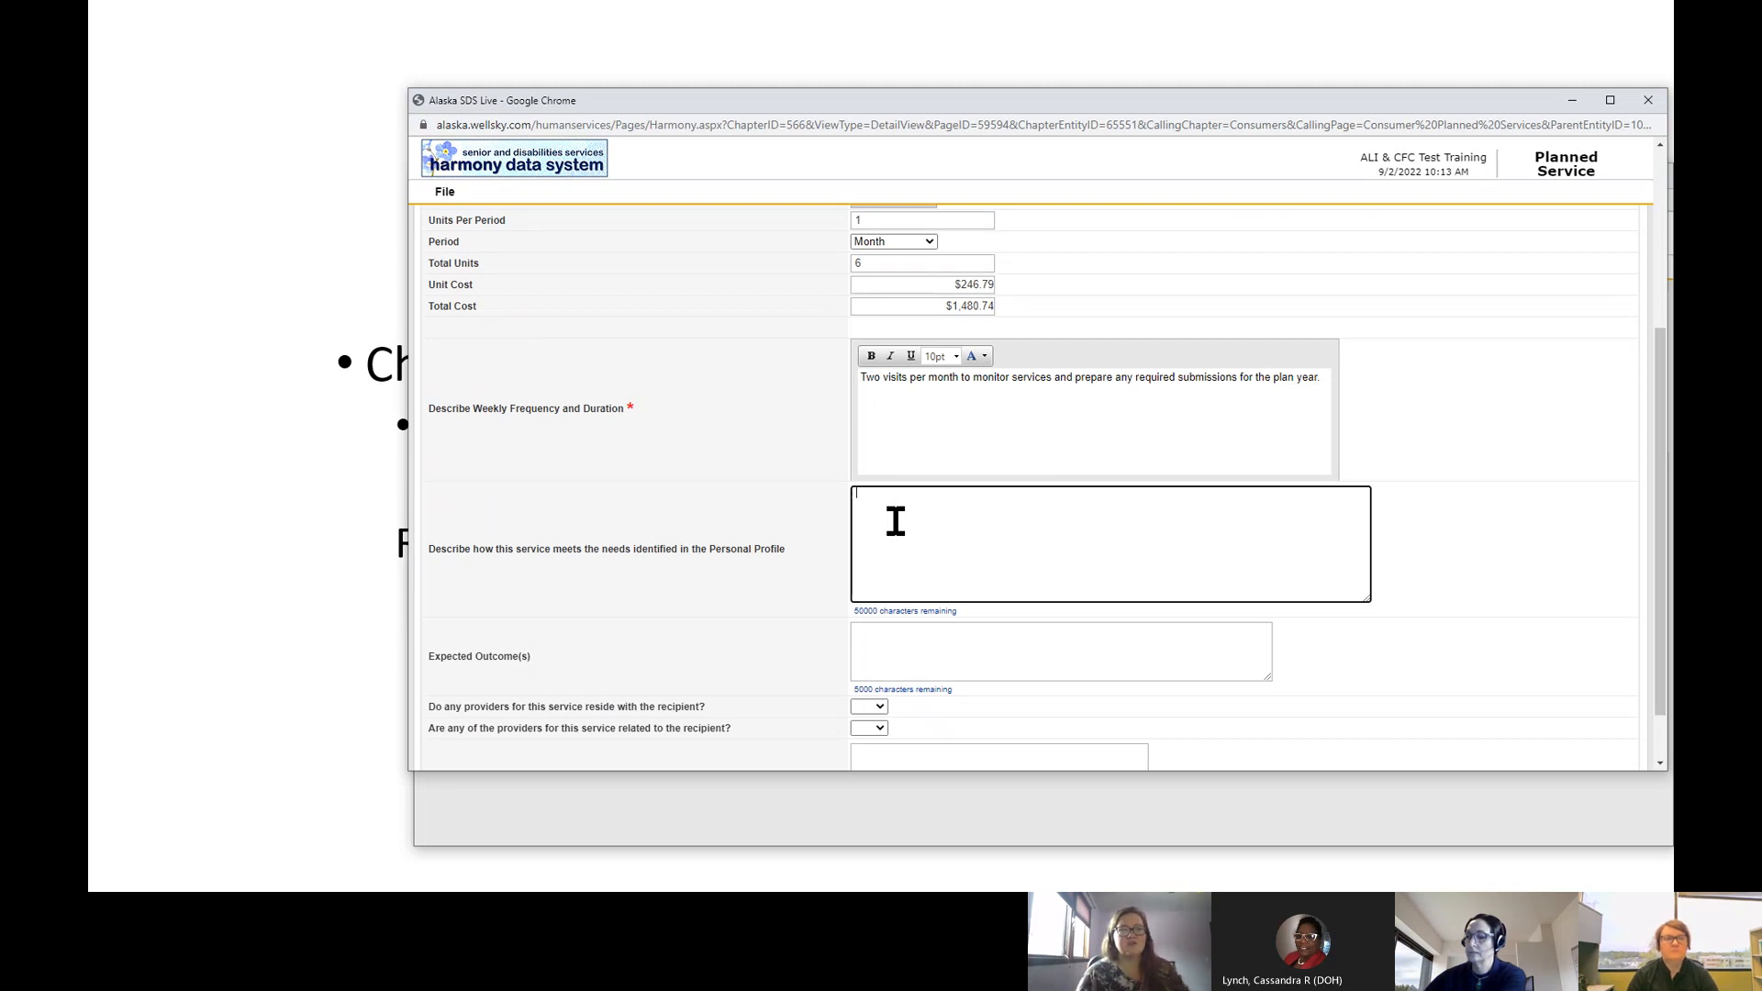
type("How does thi")
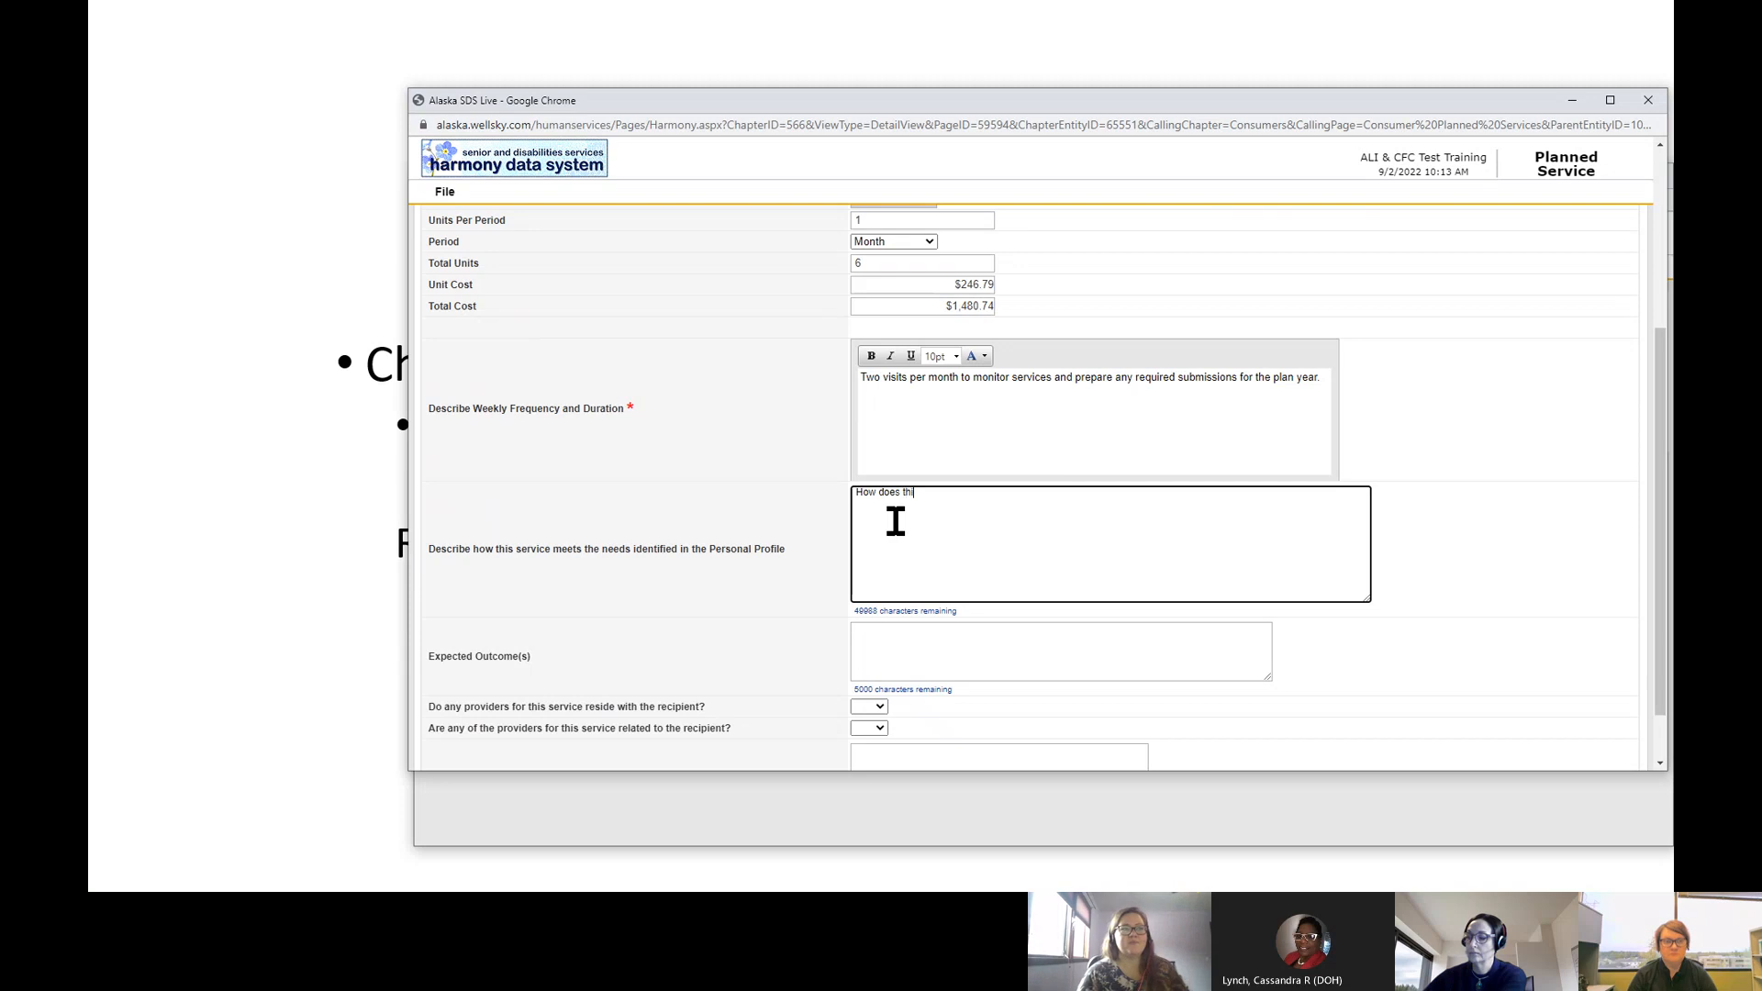
type("s help.")
key("BackSpace")
key("BackSpace")
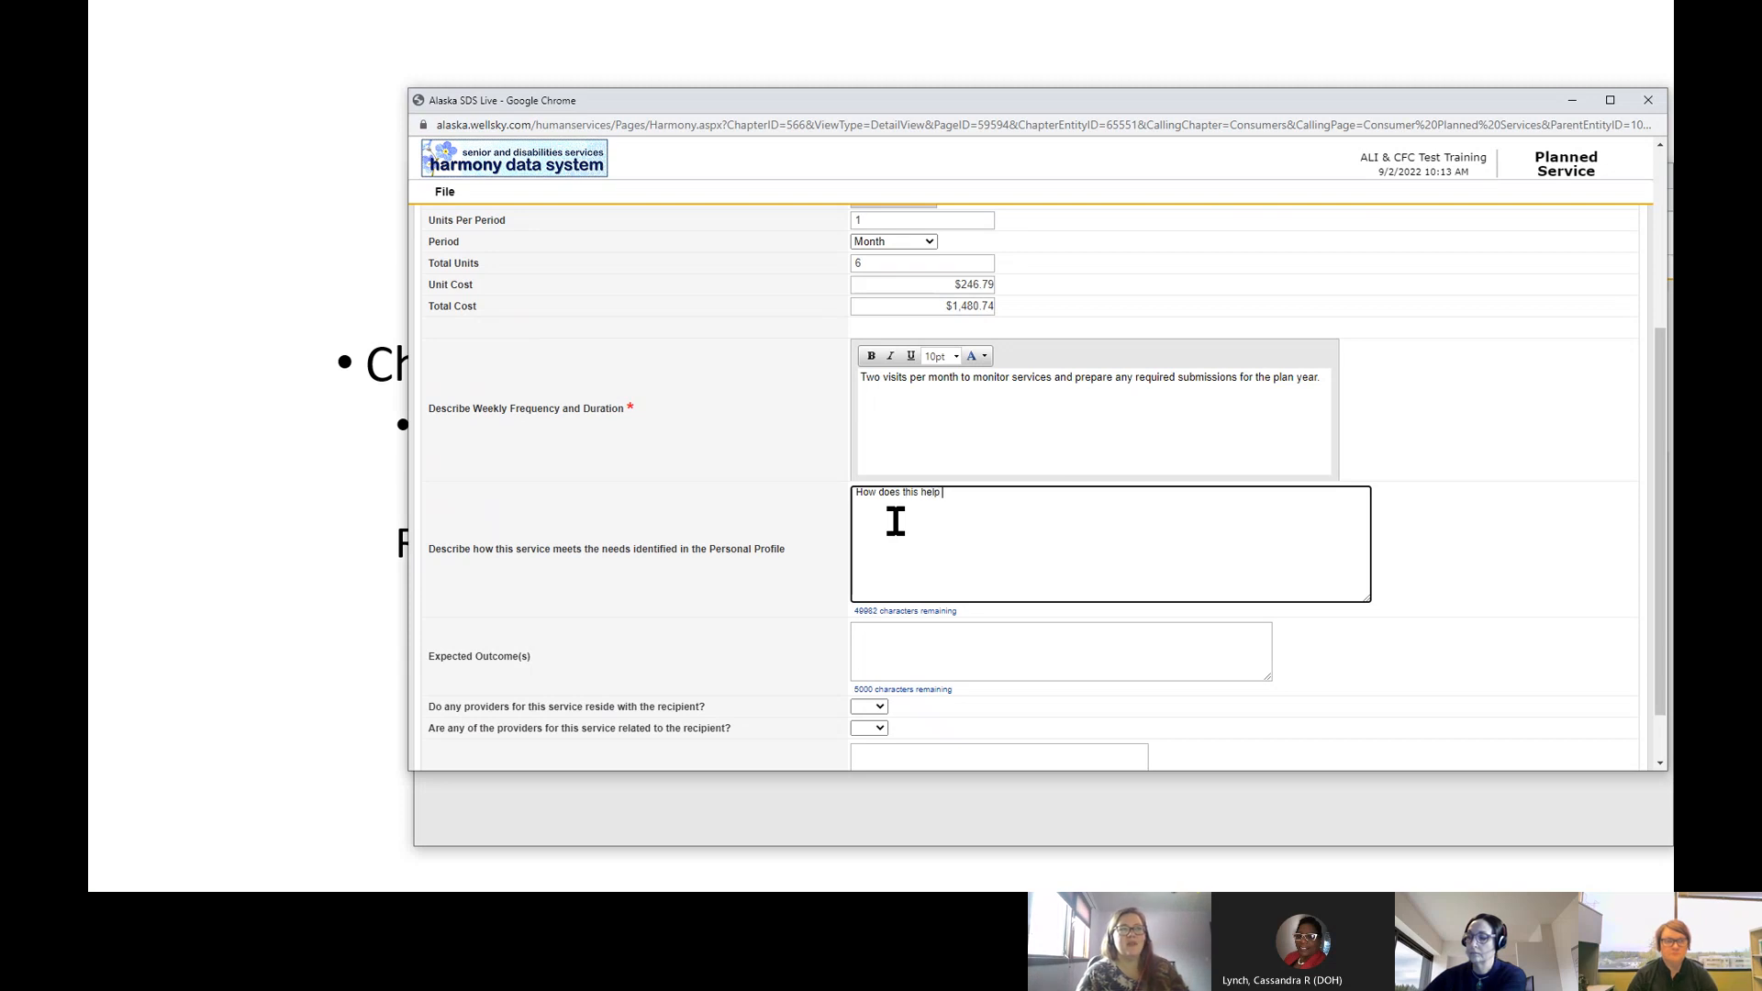
type("and support t")
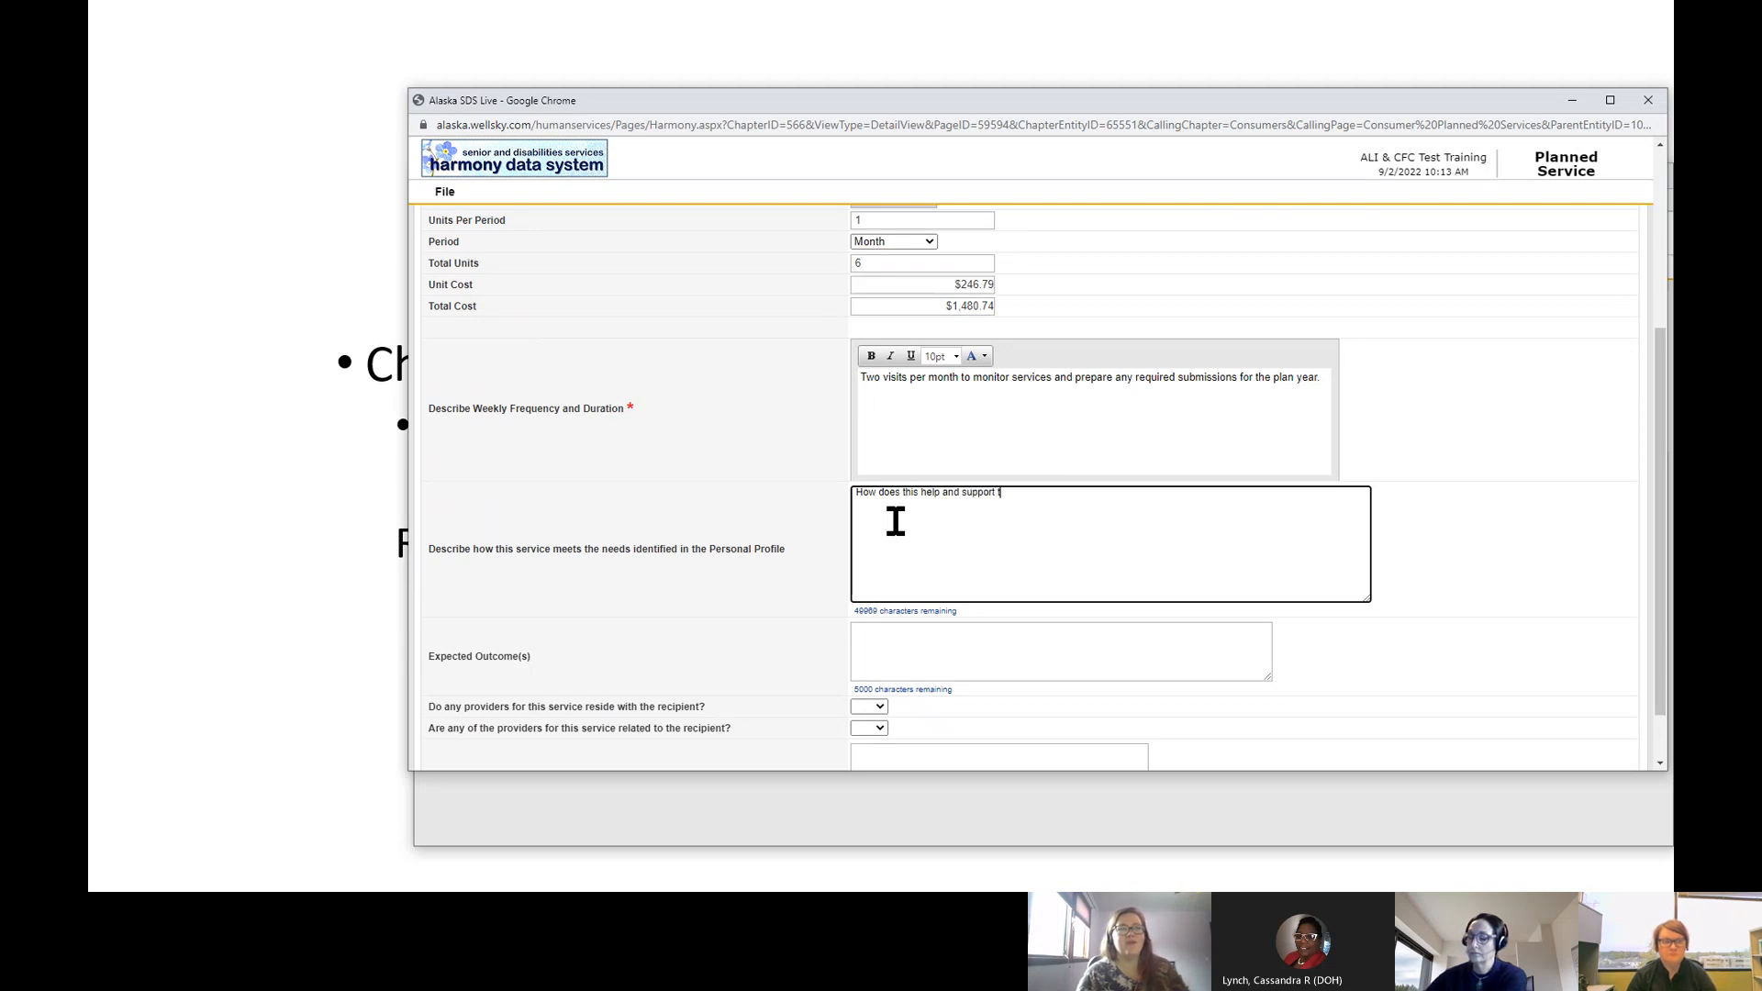
type("he person,")
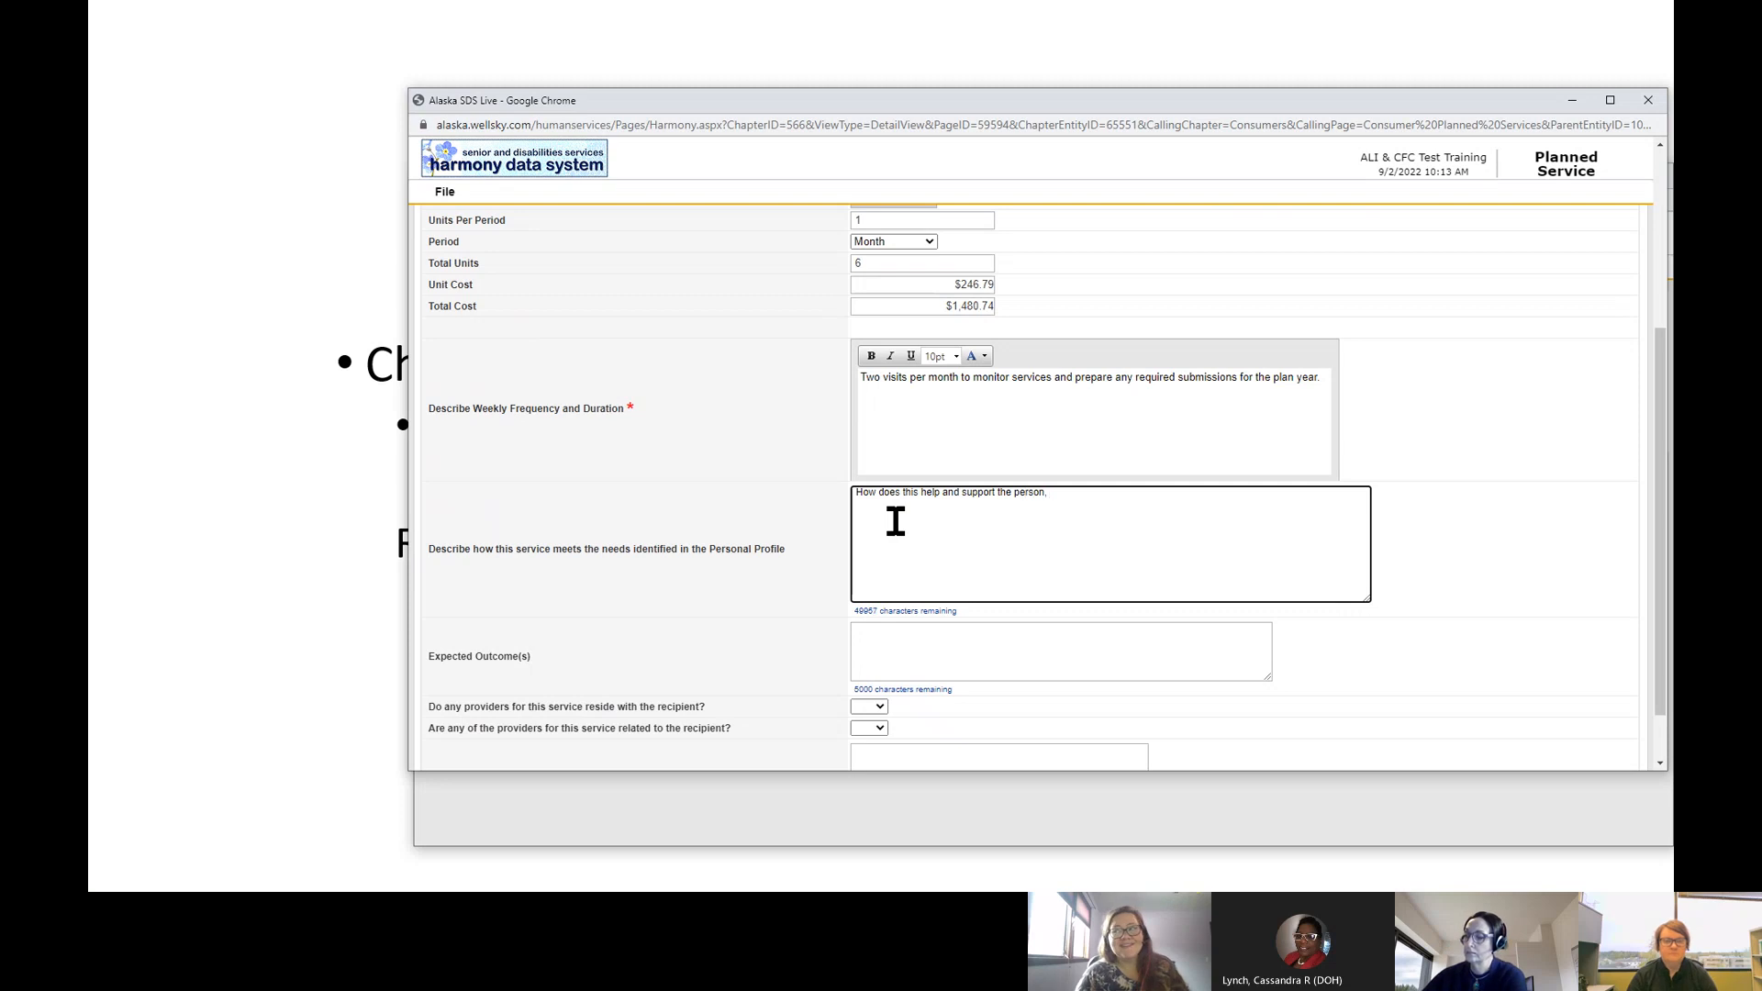
type(" to live thi")
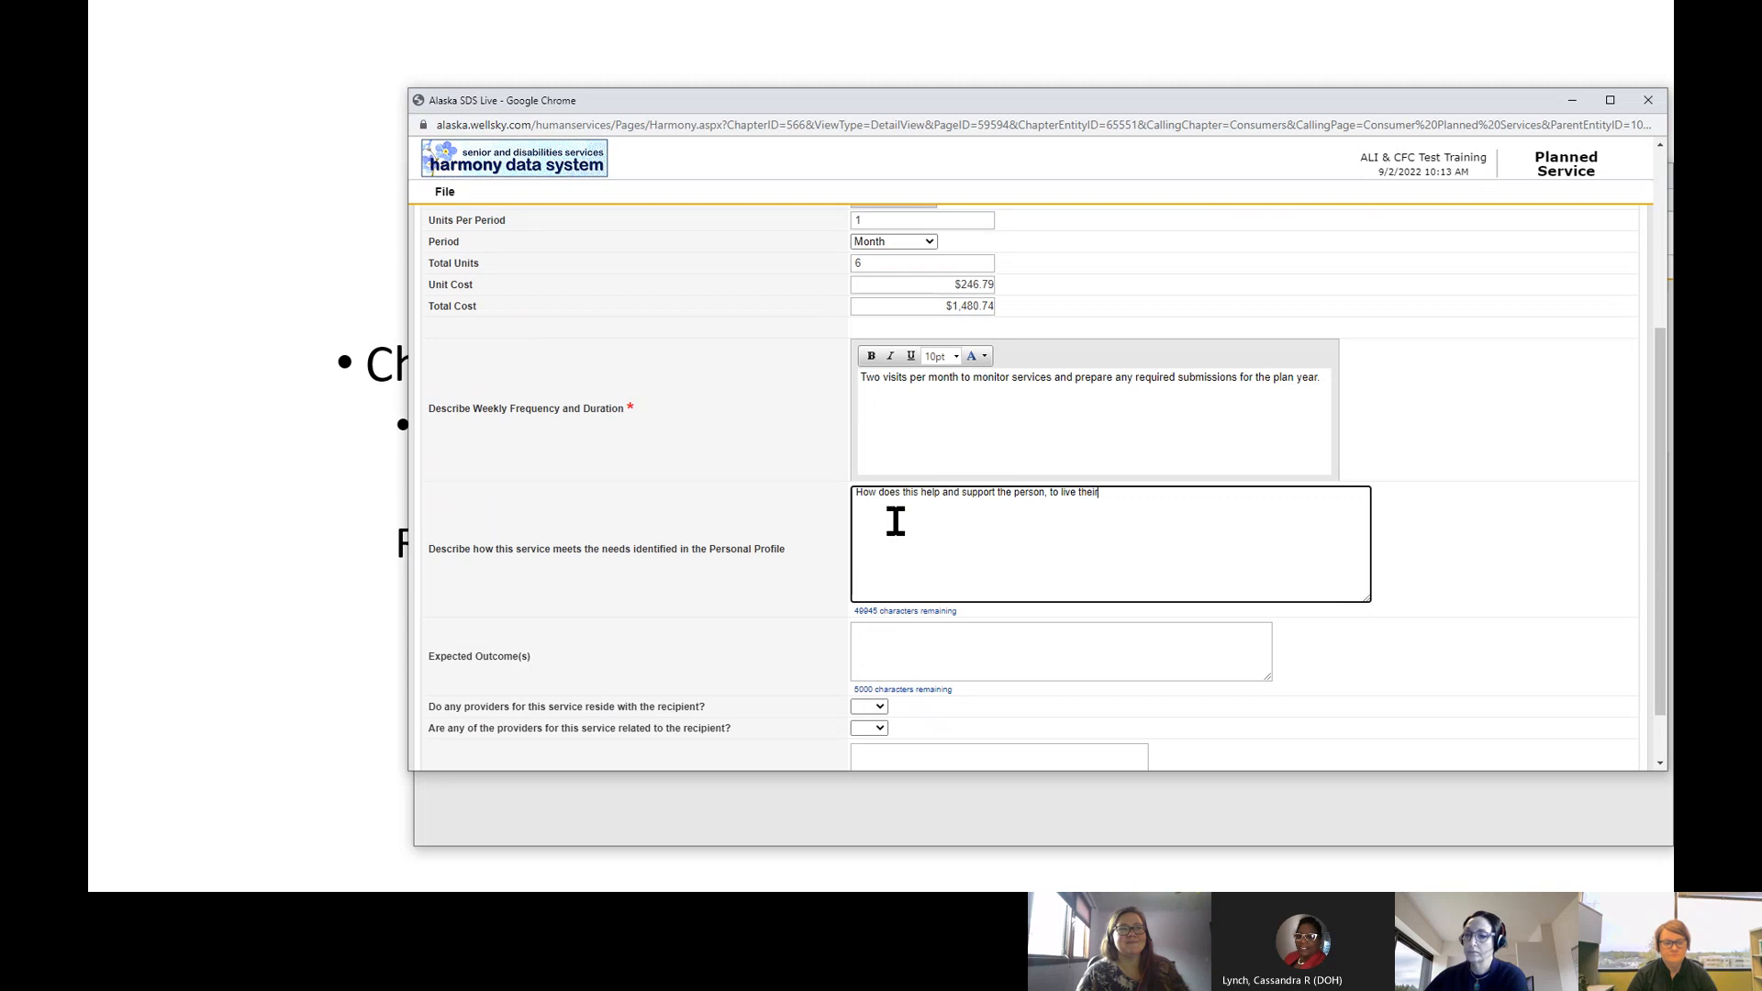
type("eir best life!")
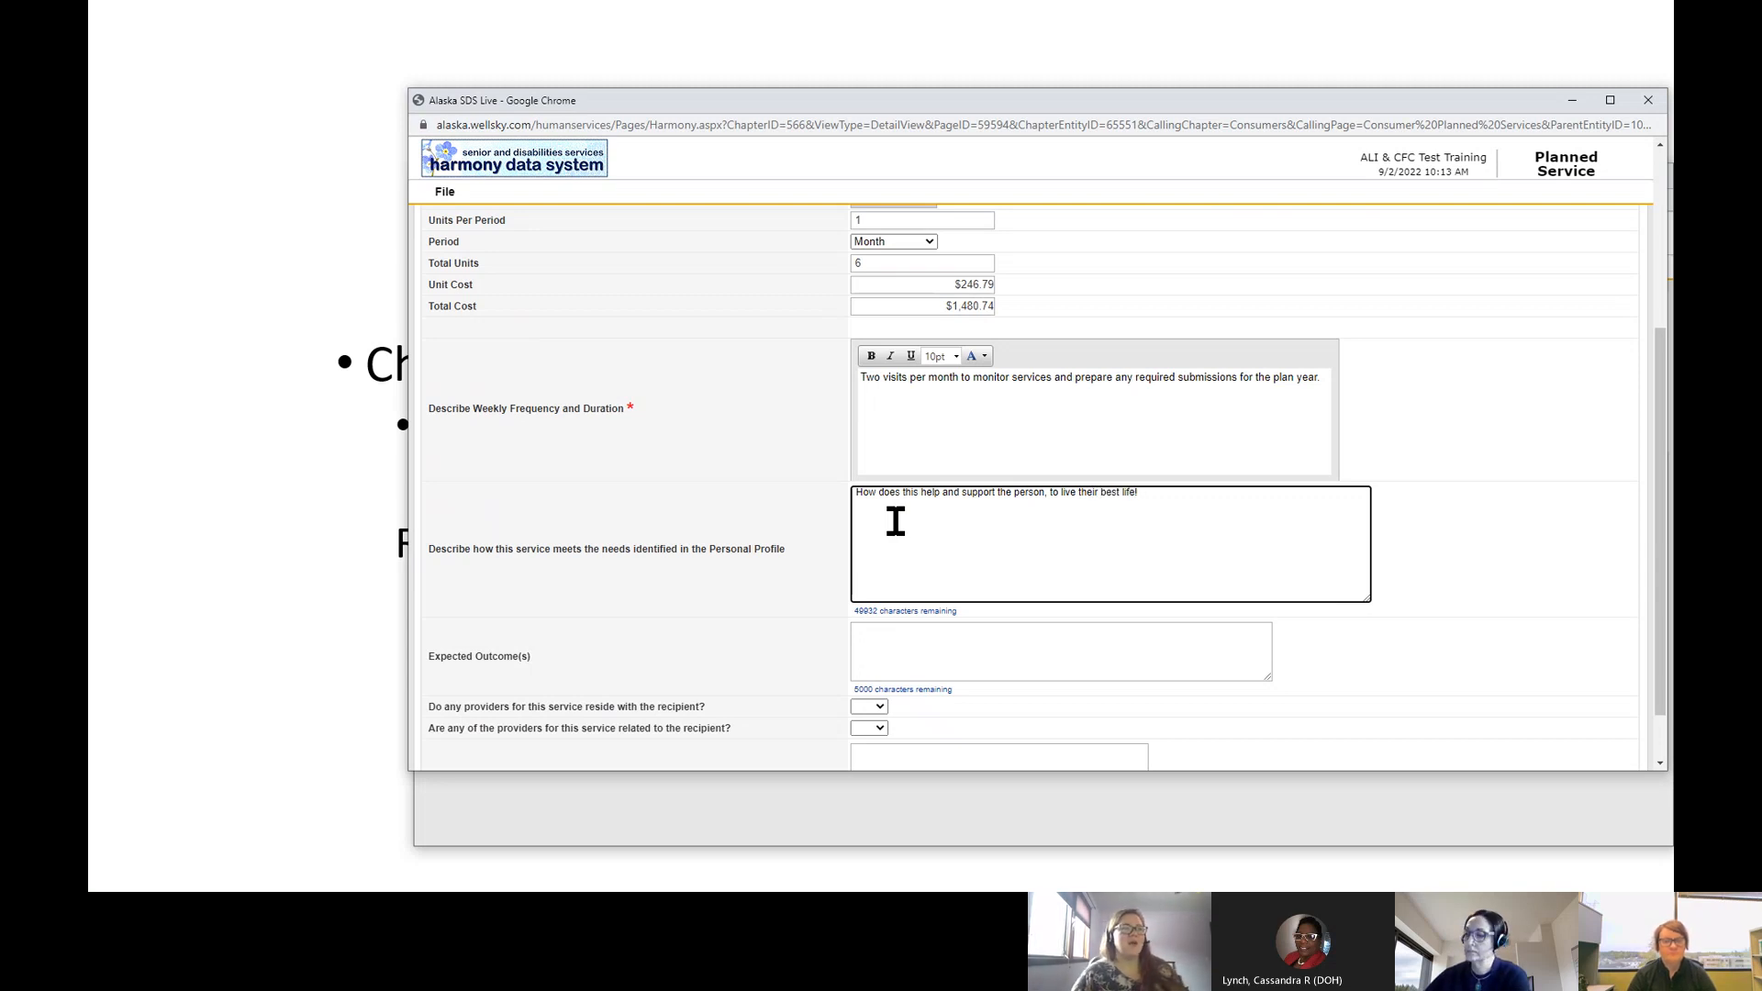
Step: Begin the planned service's expected outcomes with "What does the services and where we"
left_click(881, 647)
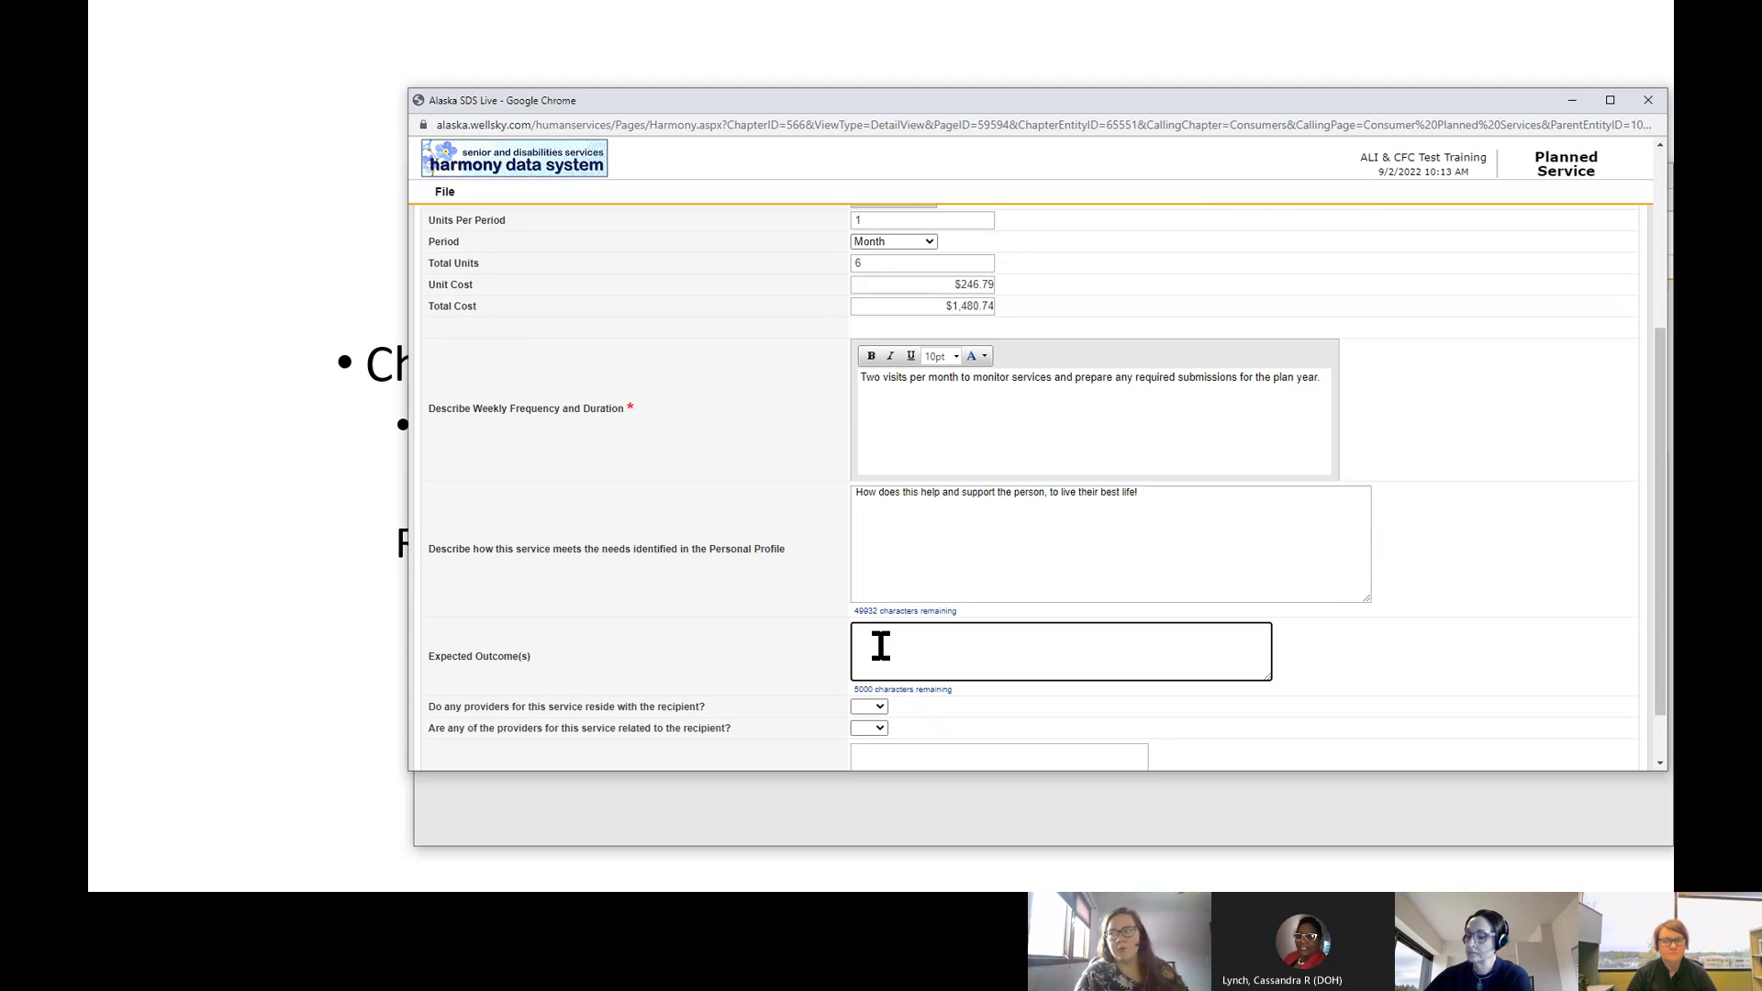
type("W")
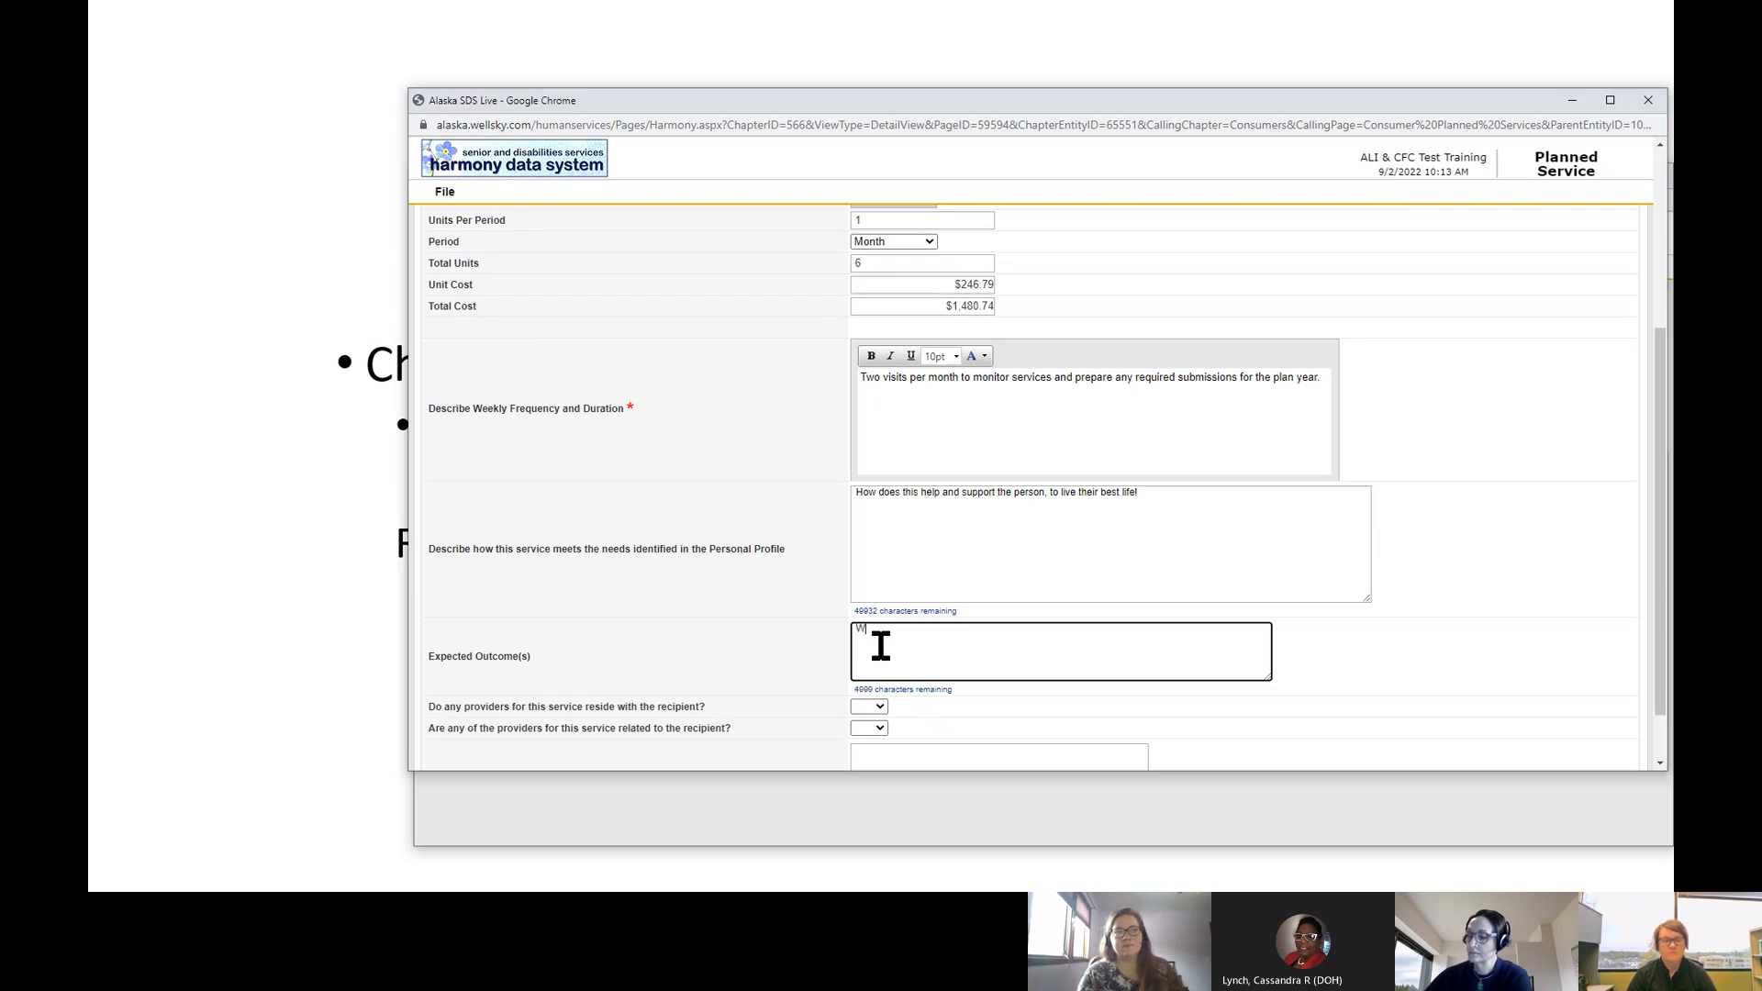
type("hat does the ser")
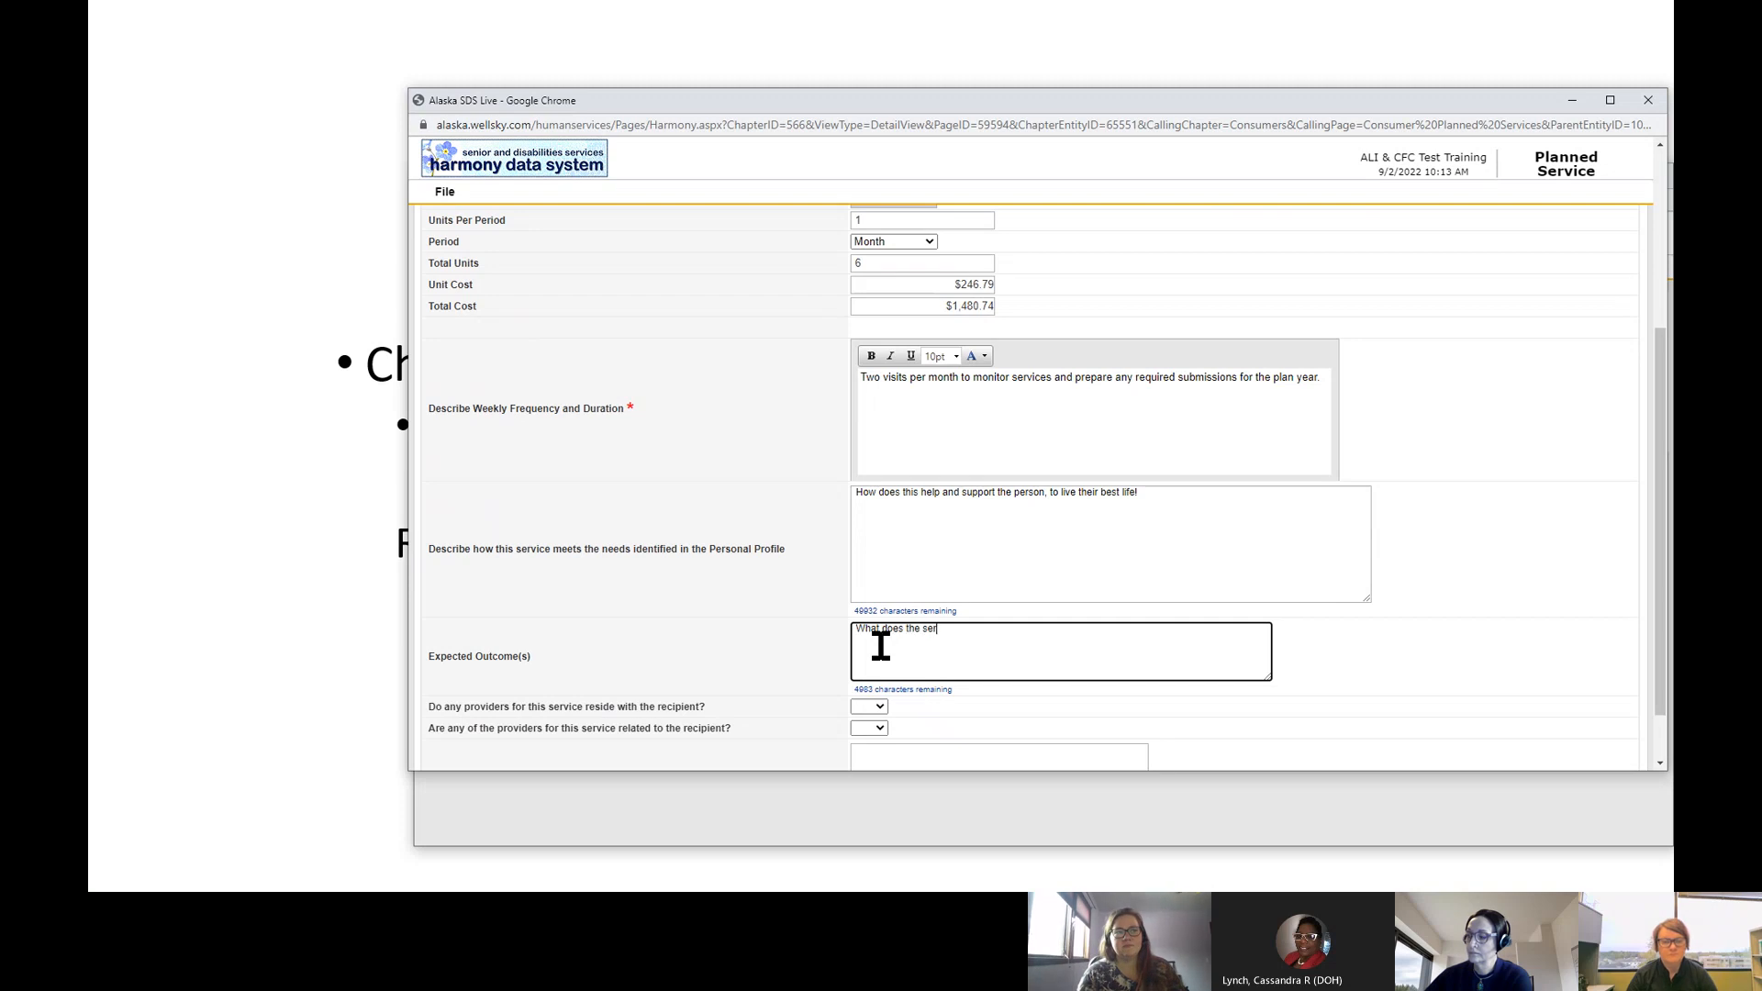
type("vices an")
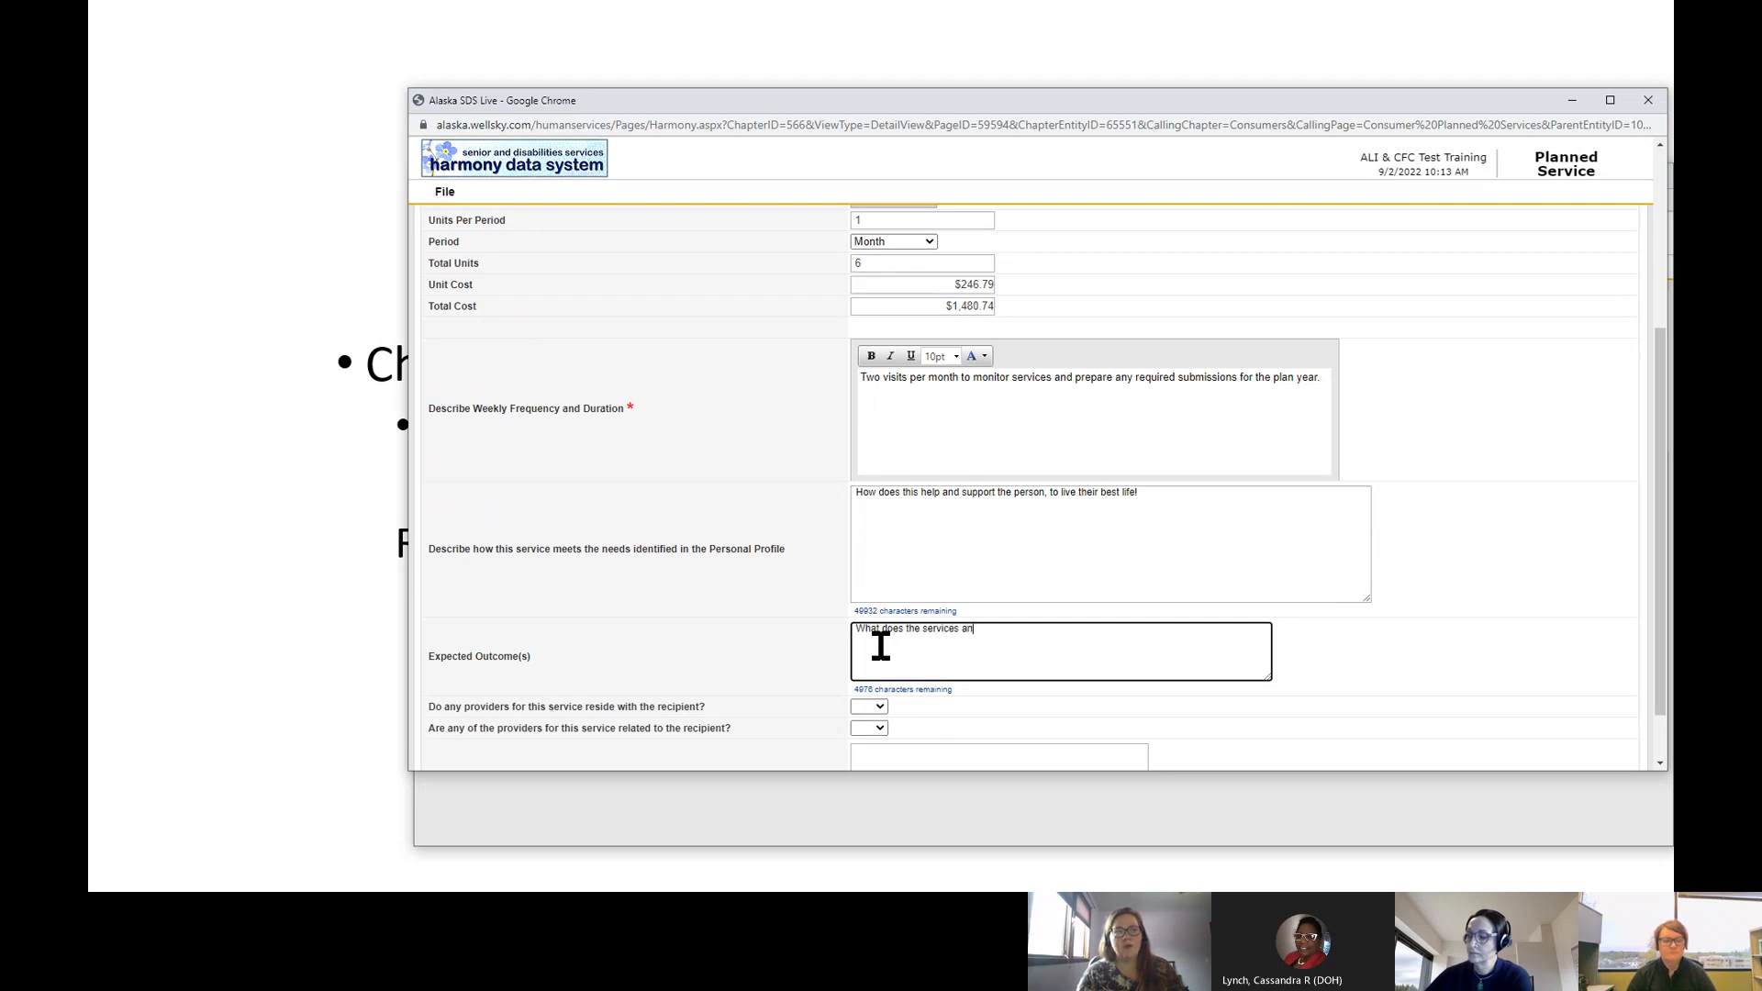
type("d where ")
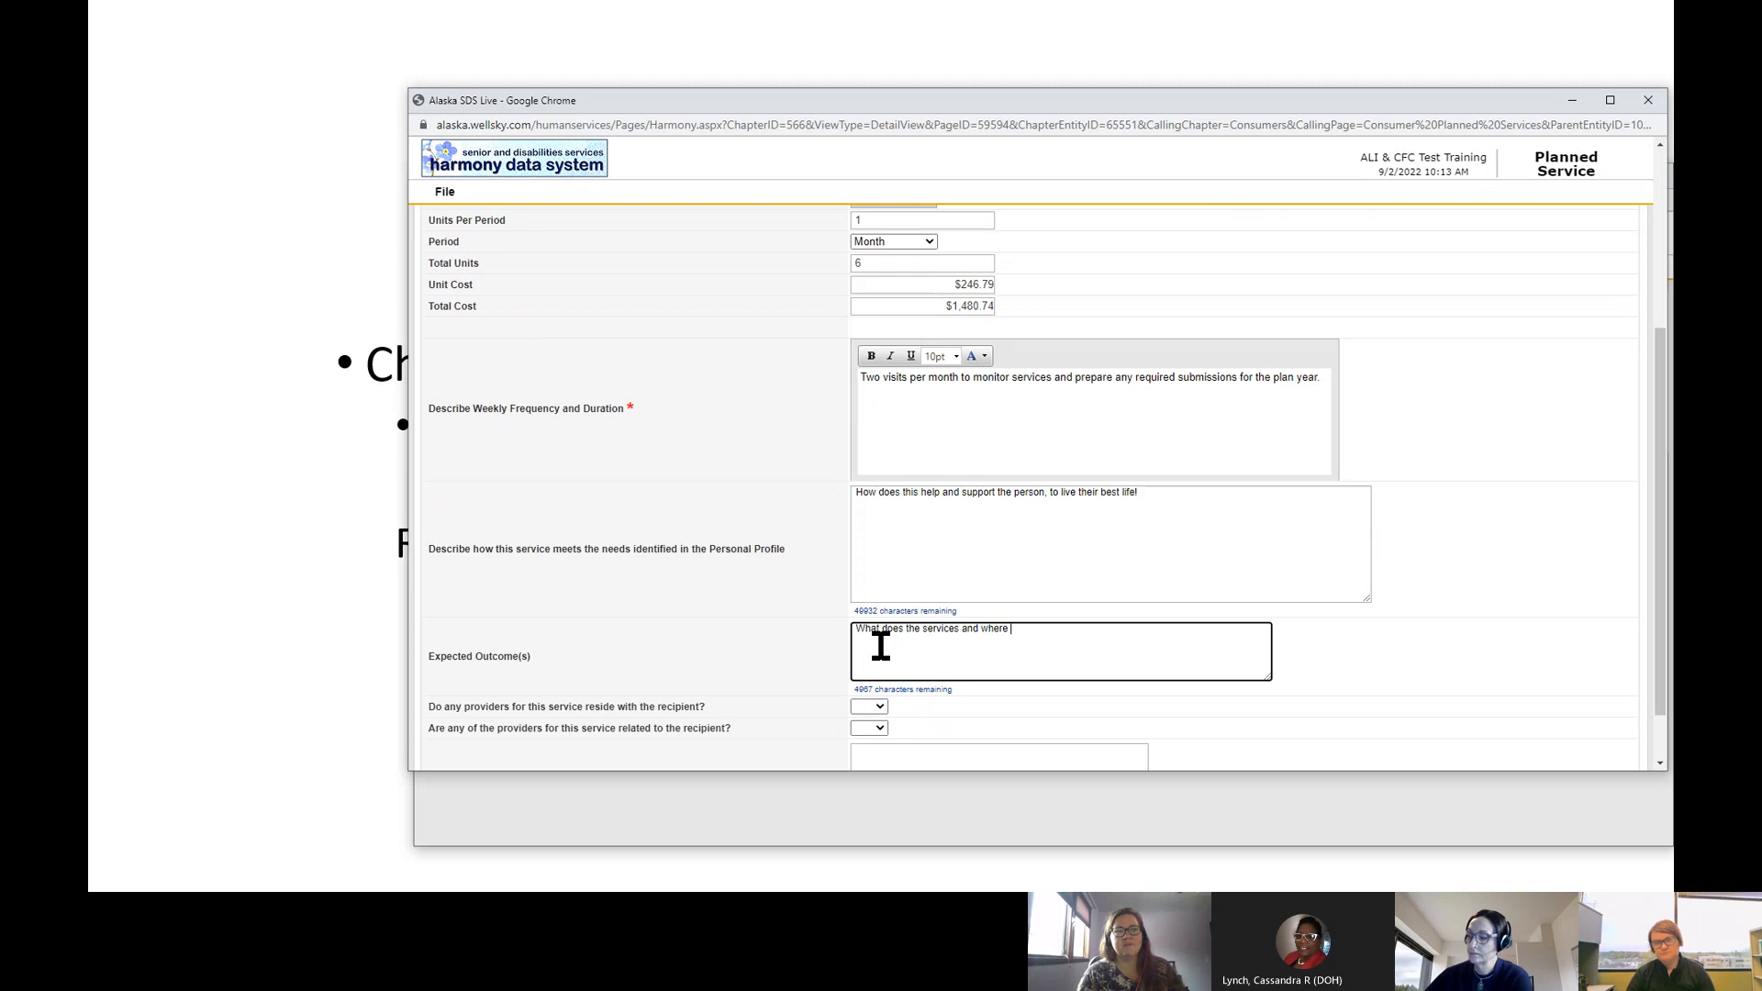
type("we")
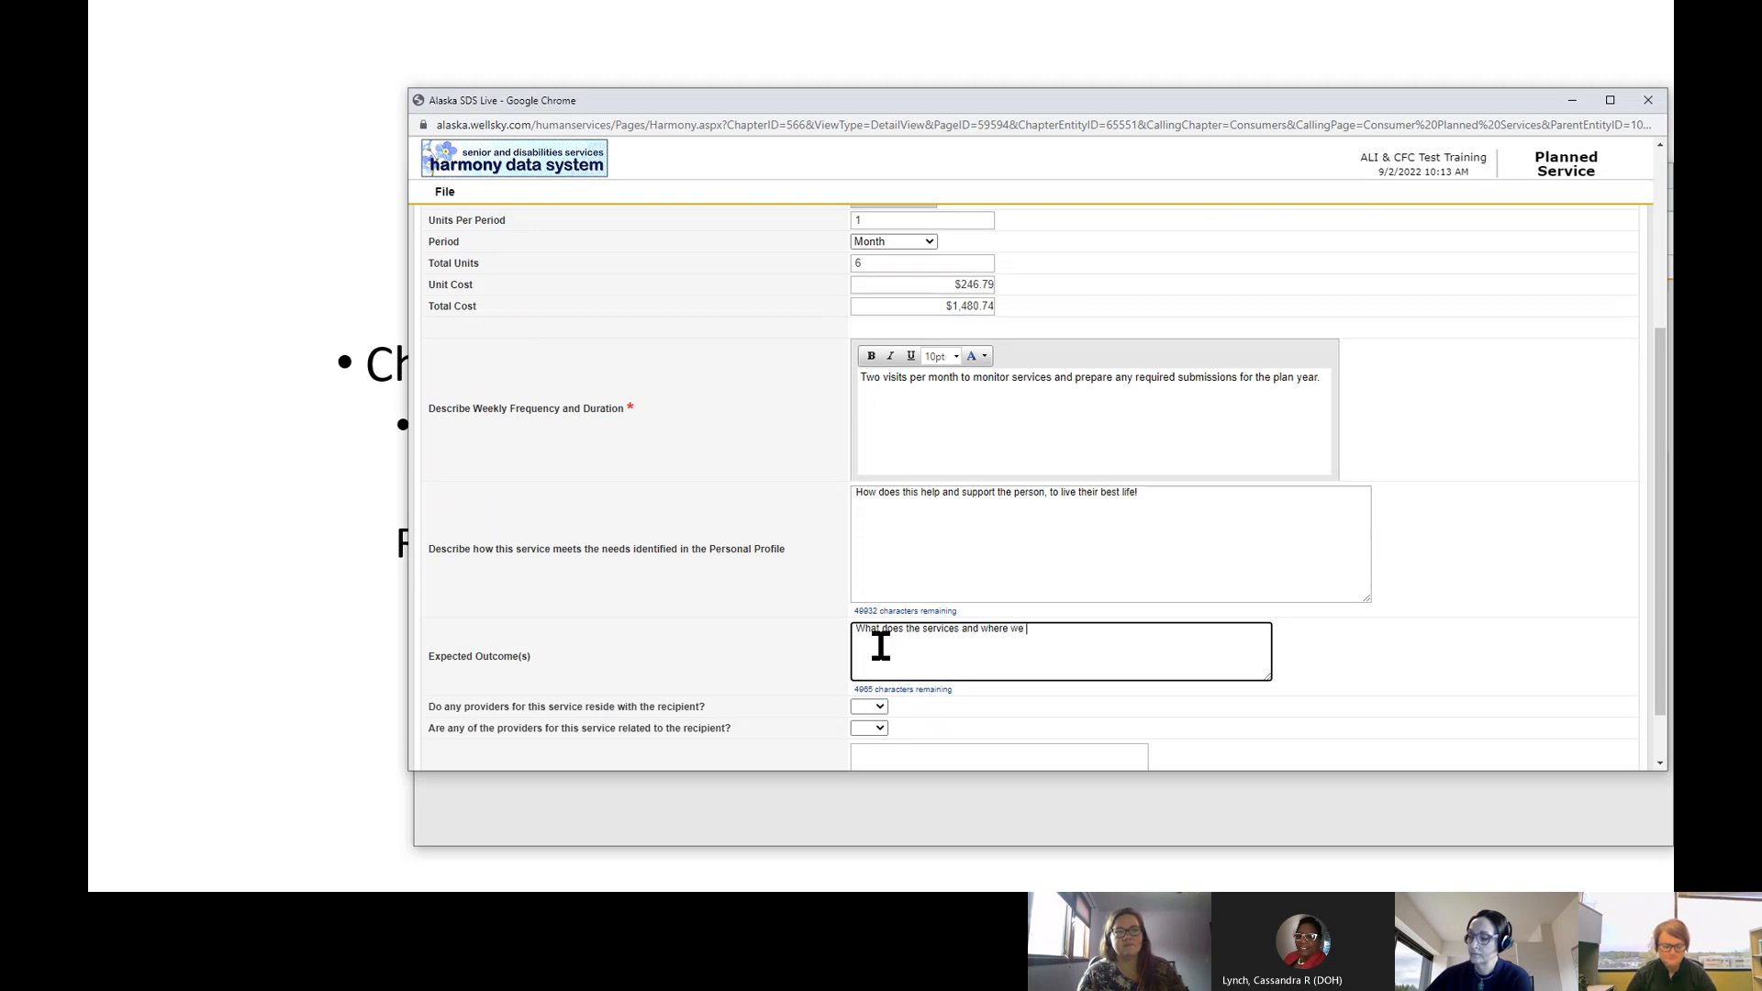
Step: Complete the expected outcomes sentence with "would be specific about delivery of service.", correcting the misspelled "about"
type(" would be specific aobu")
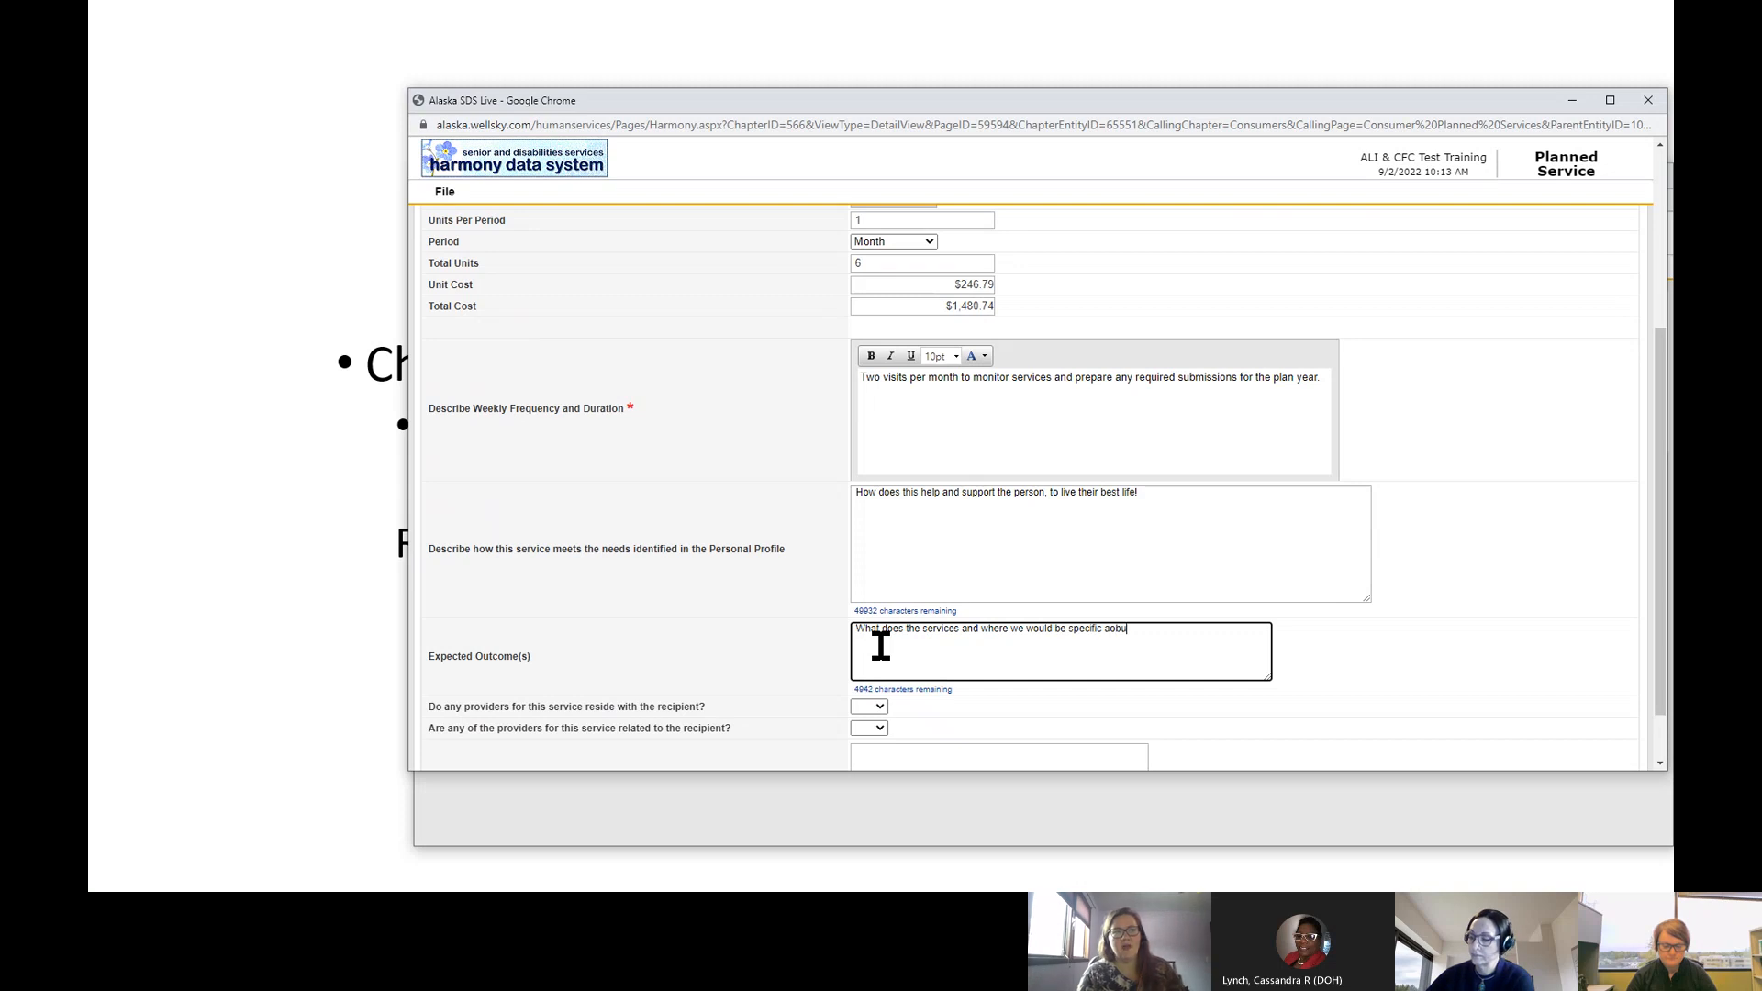
key("BackSpace")
key("BackSpace")
key("BackSpace")
type("b")
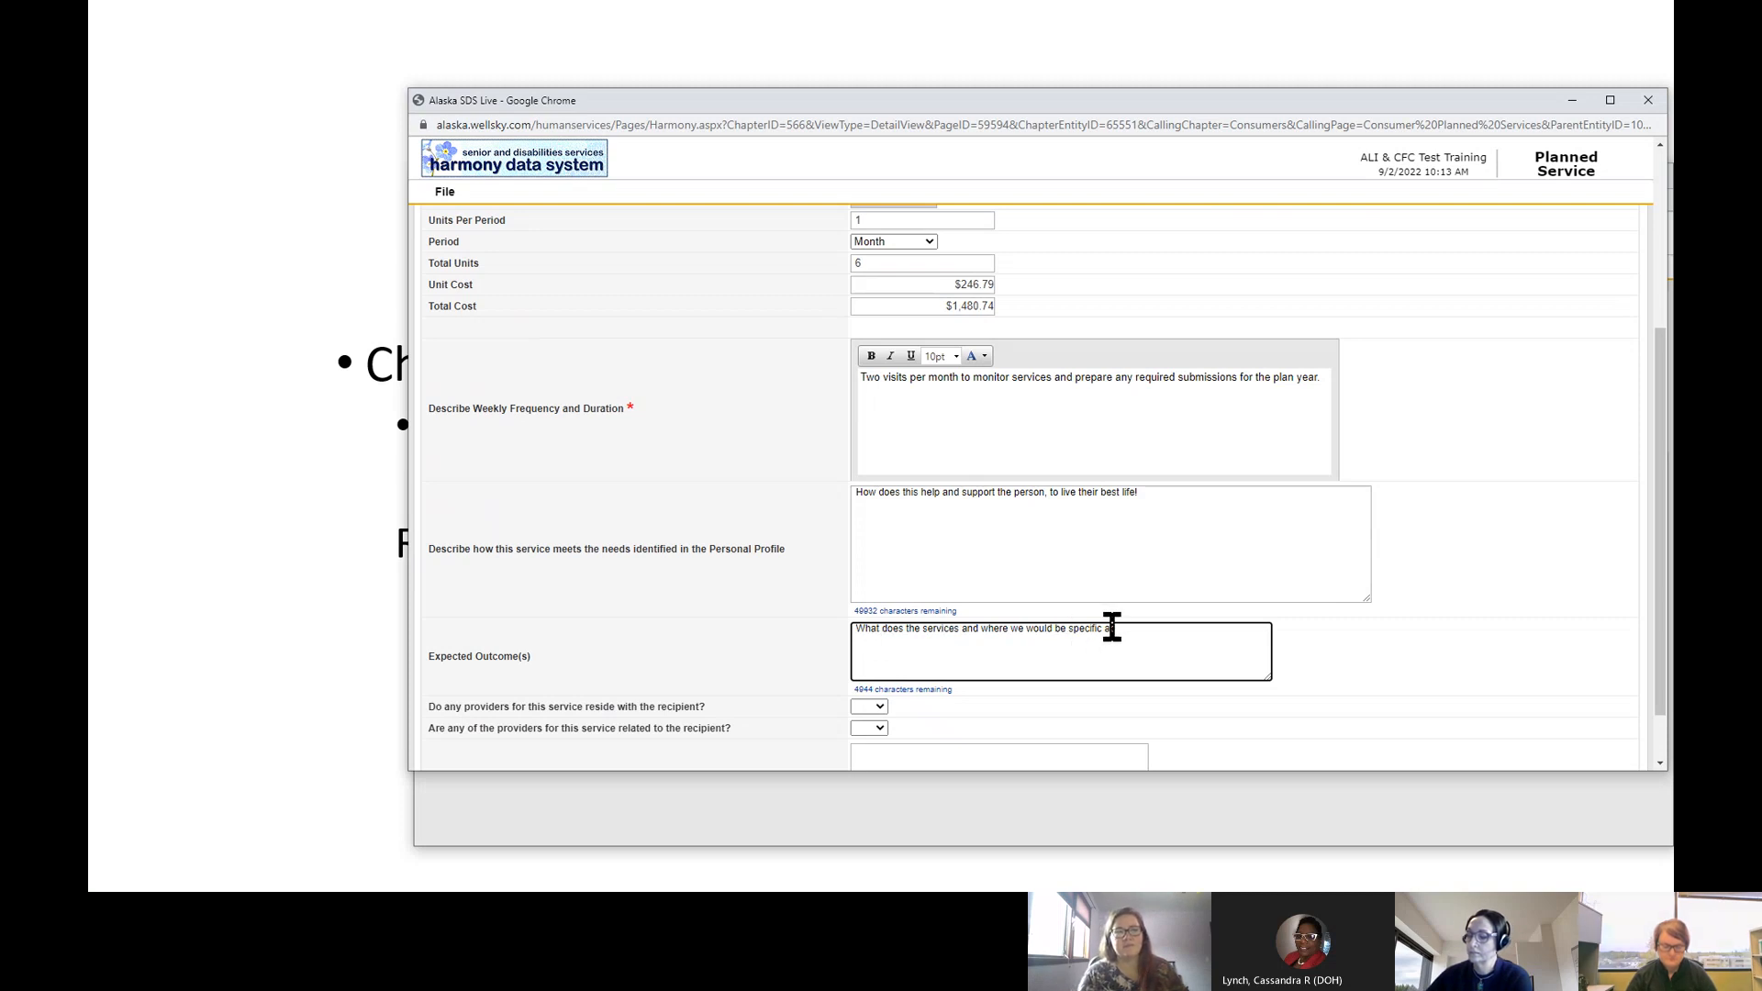
type("out deliver")
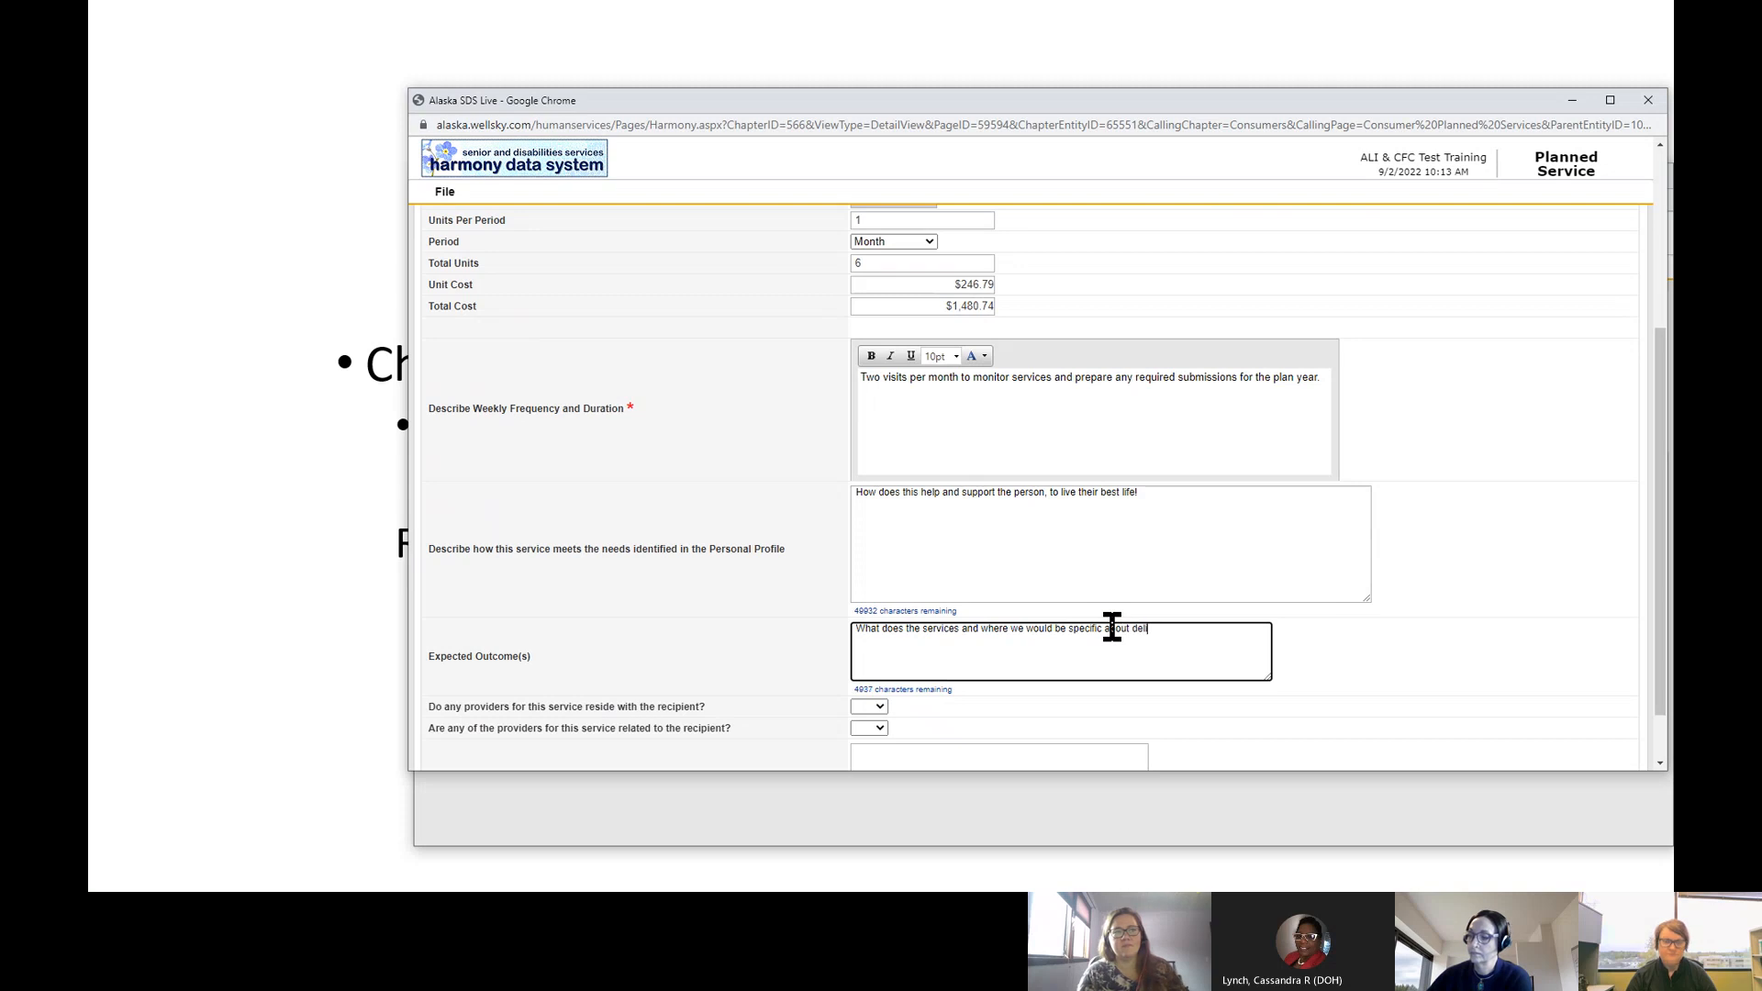
type("y of service.")
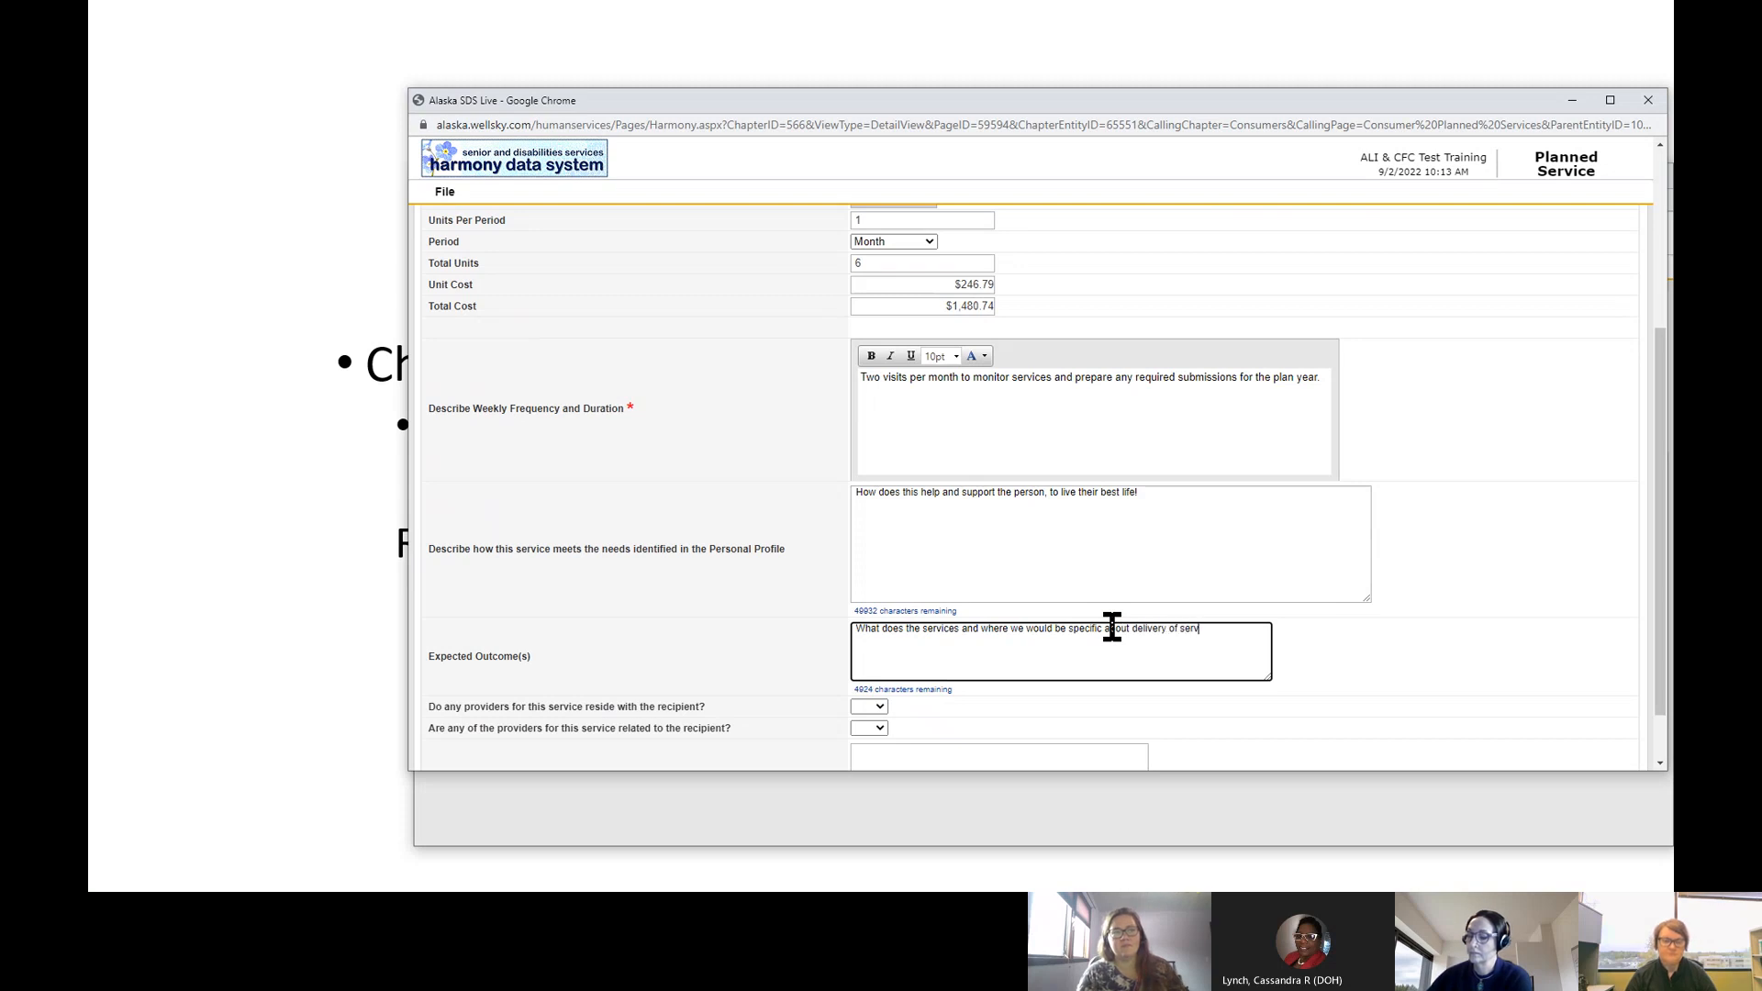
left_click(1230, 648)
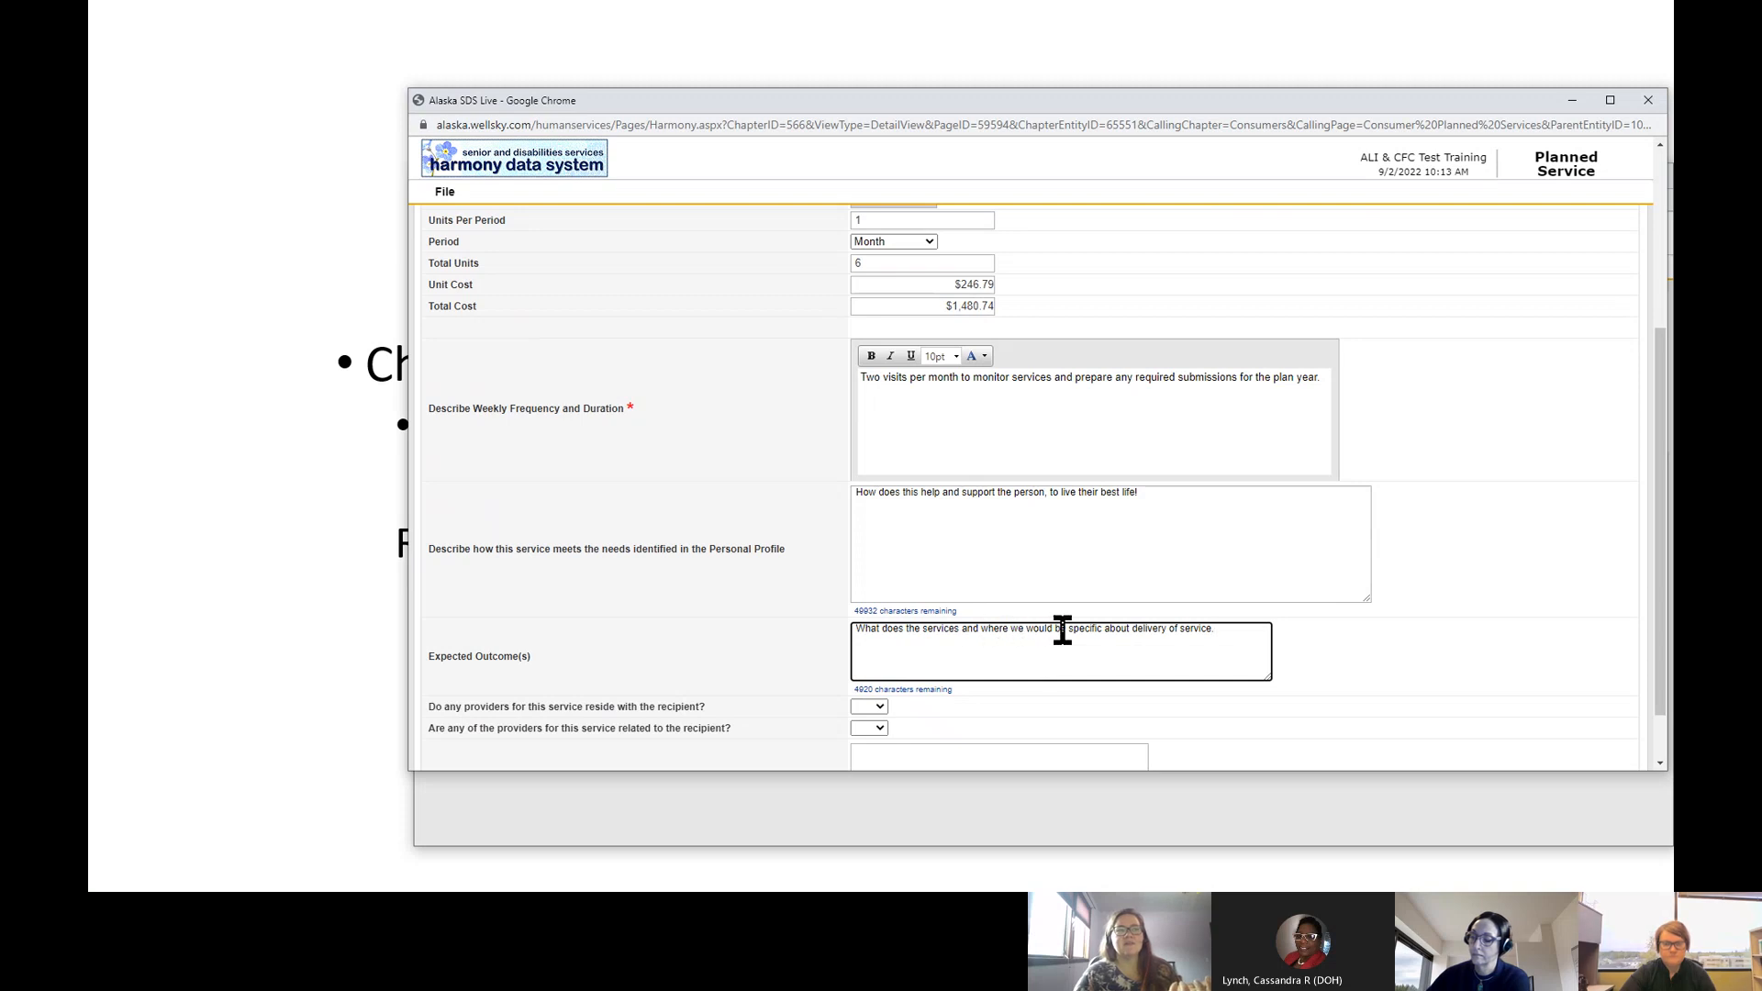
Step: Replace everything before "specific" in the expected outcomes with the word "Service"
left_click_drag(1058, 629, 981, 633)
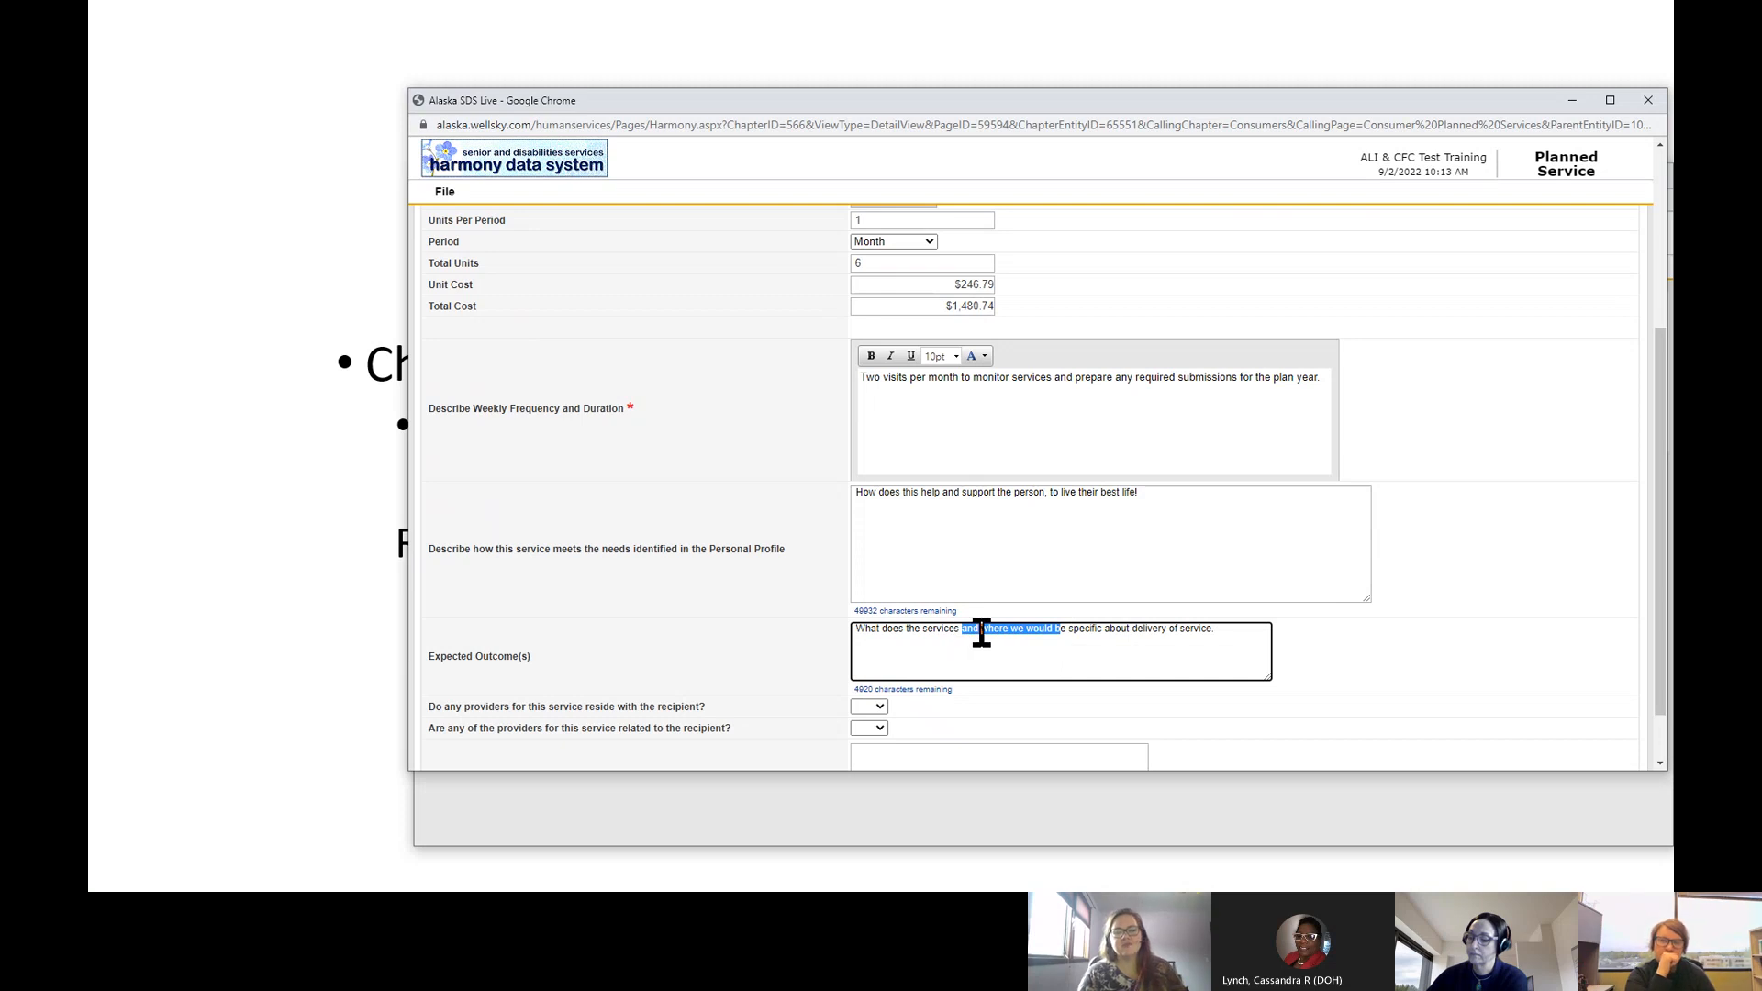
key("BackSpace")
key("ctrl+BackSpace")
key("BackSpace")
key("BackSpace")
key("BackSpace")
key("BackSpace")
key("BackSpace")
key("BackSpace")
key("BackSpace")
key("BackSpace")
key("BackSpace")
key("BackSpace")
key("BackSpace")
key("BackSpace")
key("BackSpace")
key("BackSpace")
type("Servi")
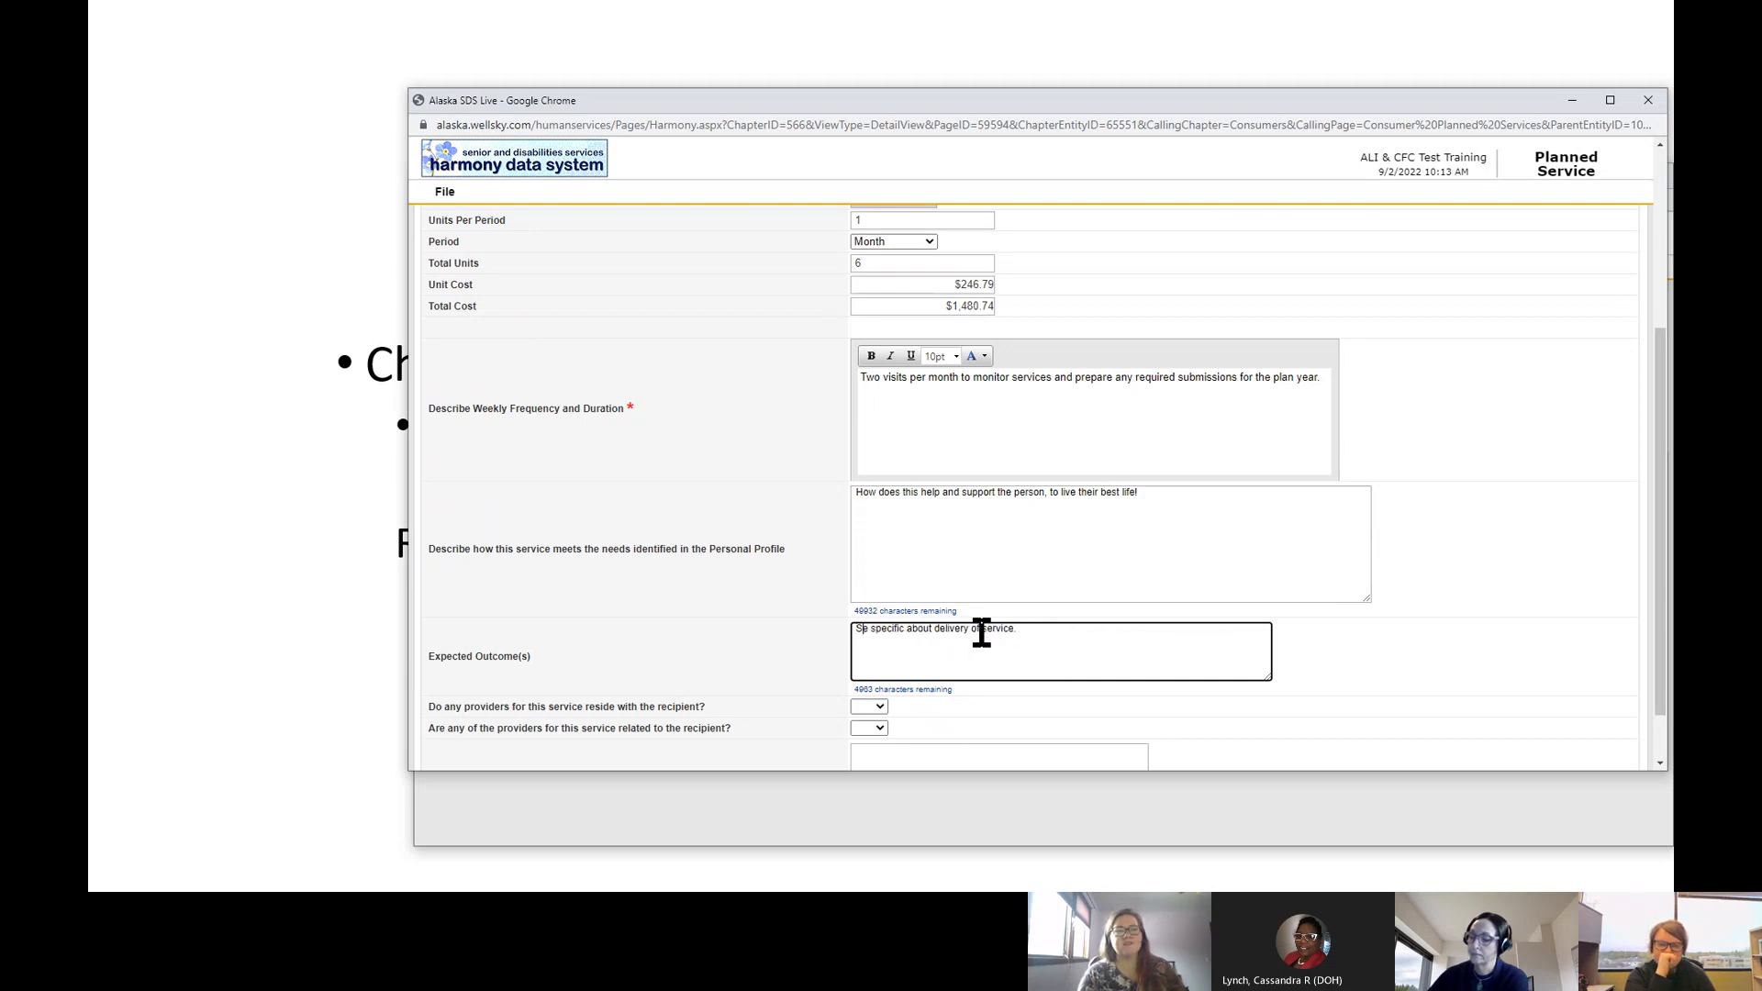
type("ce")
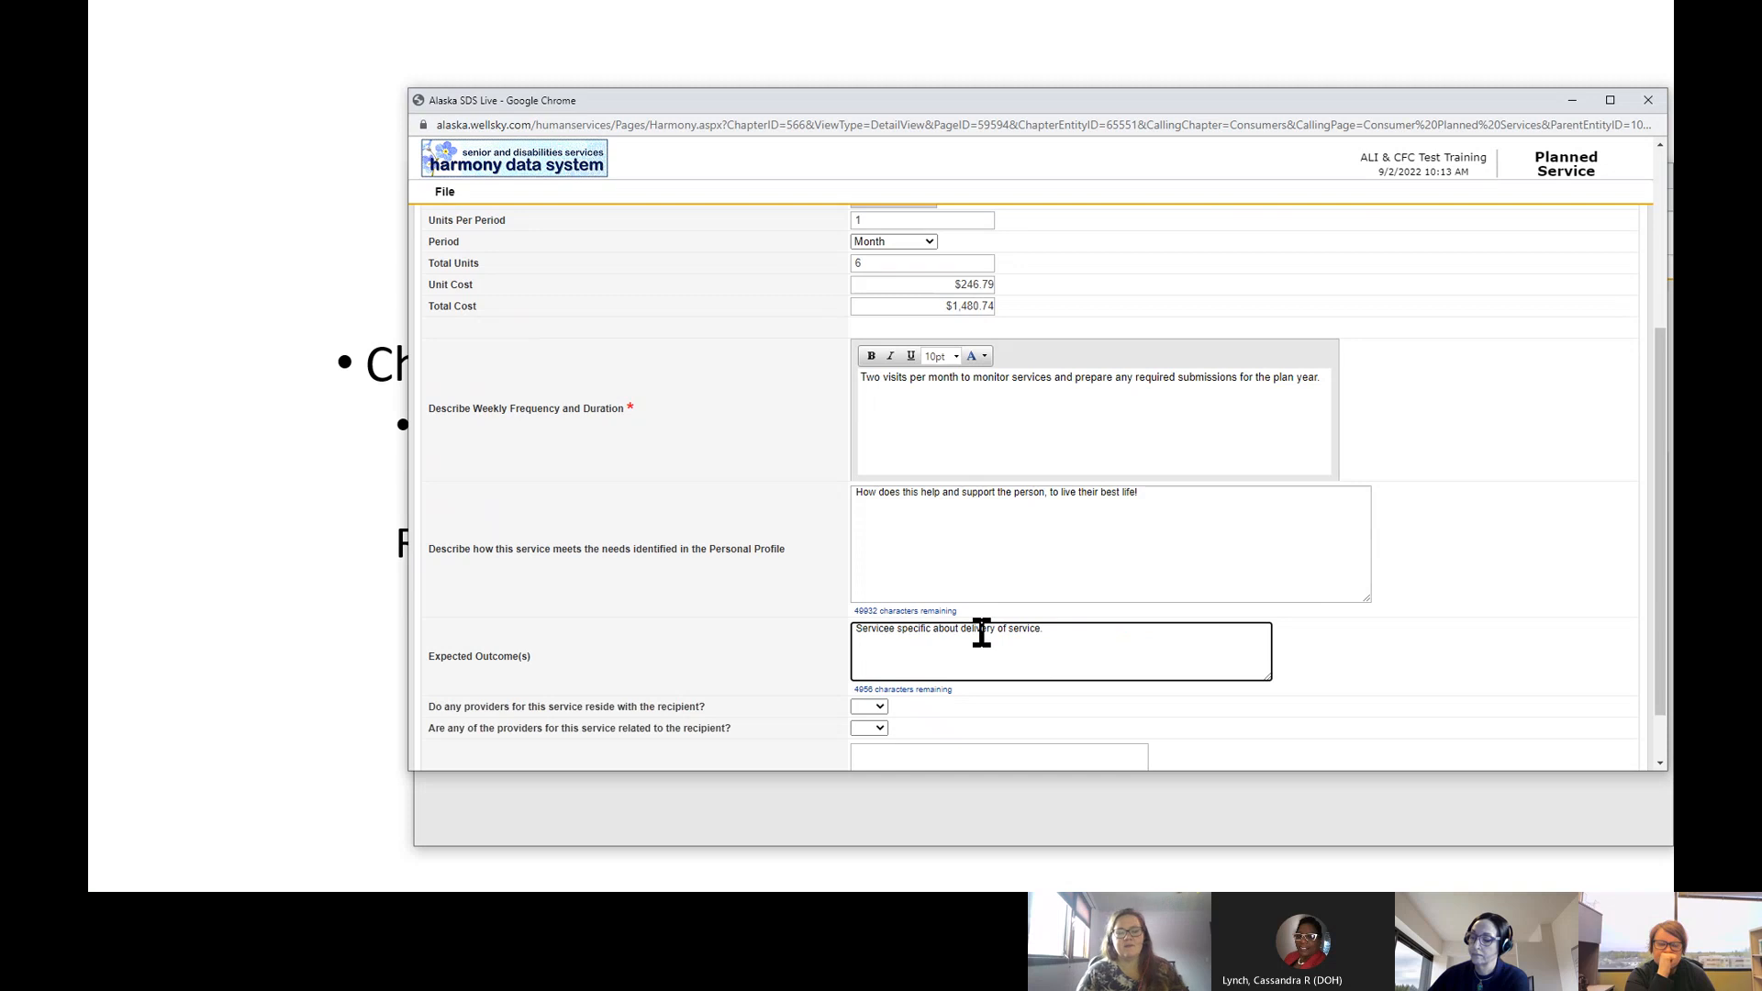
key("BackSpace")
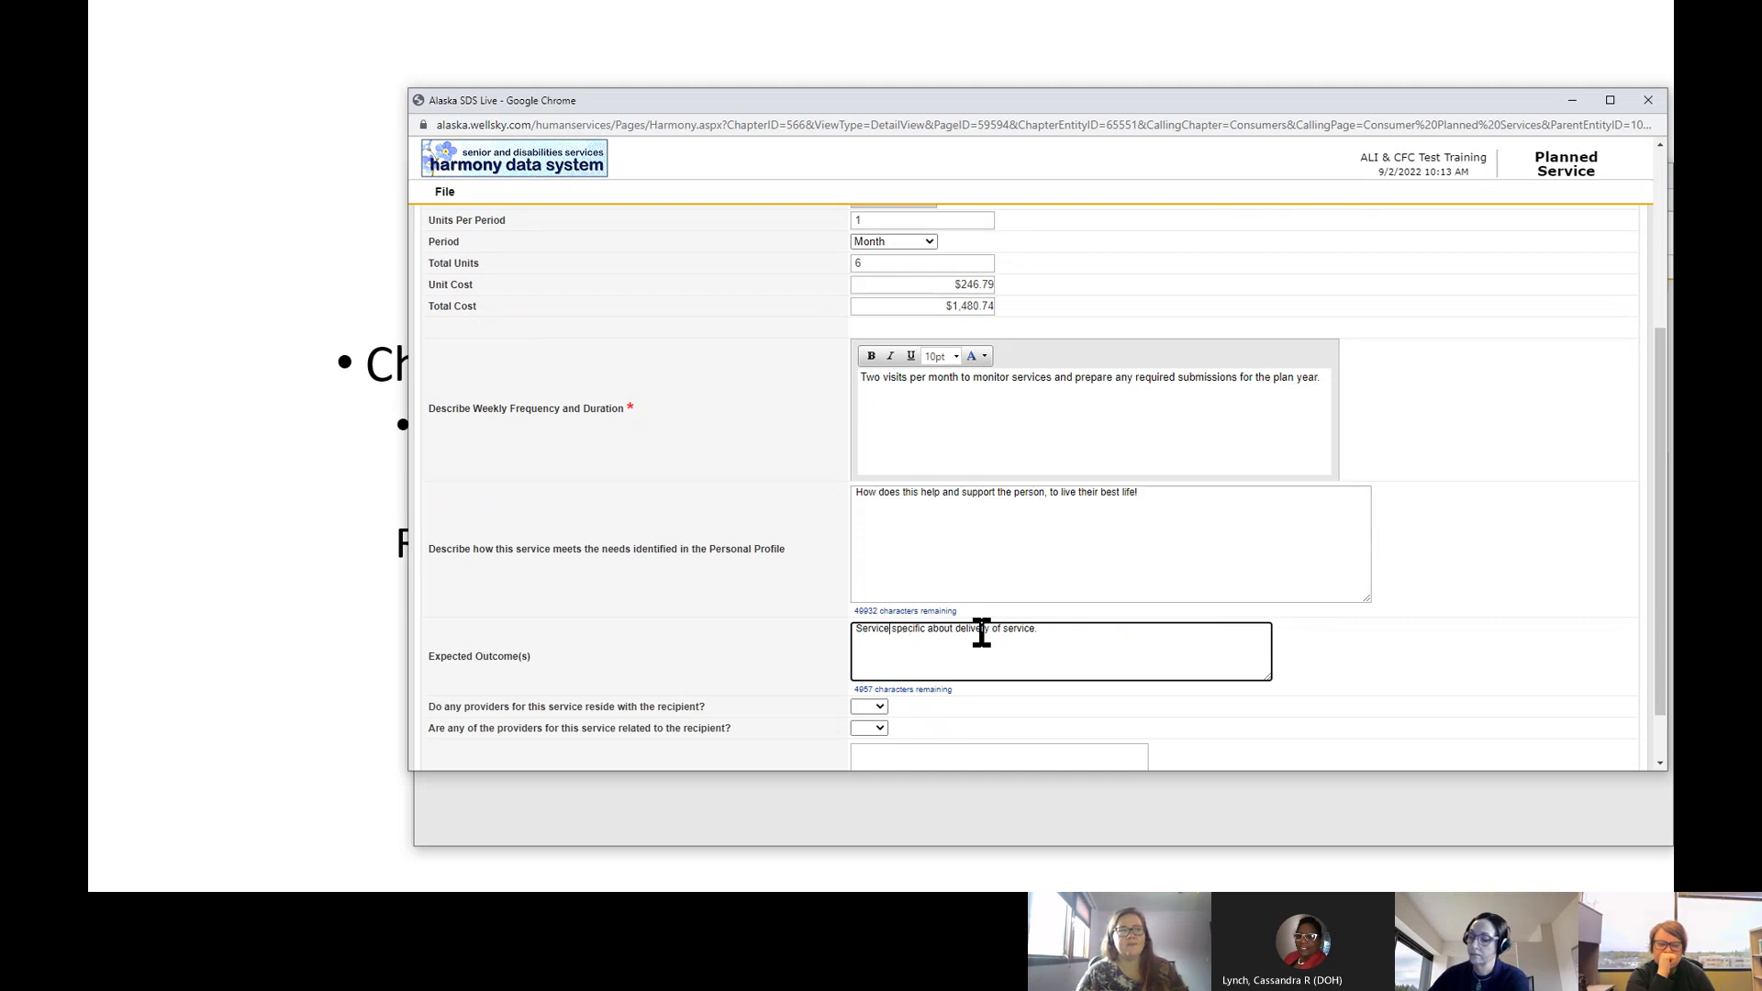
Step: Remove "about delivery of service." from the expected outcomes and change the remaining text to "Service specifics!"
left_click(1057, 632)
left_click_drag(1057, 631, 931, 630)
key("BackSpace")
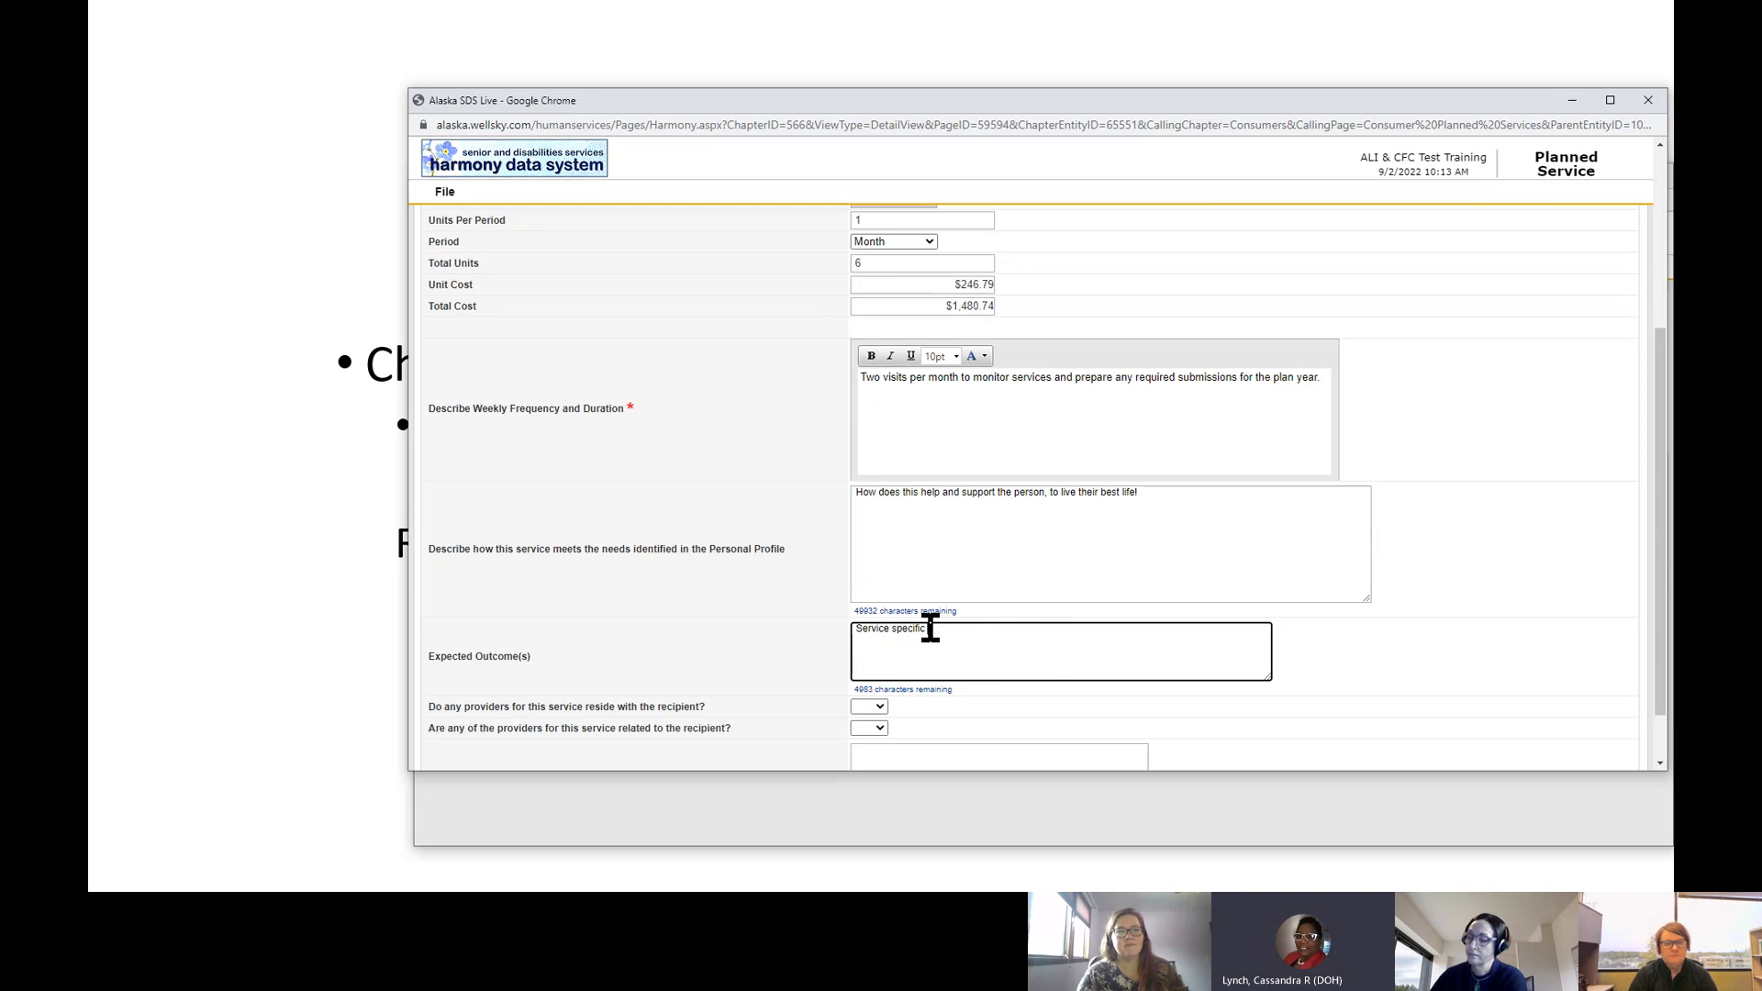
scroll(848, 586, "up", 3)
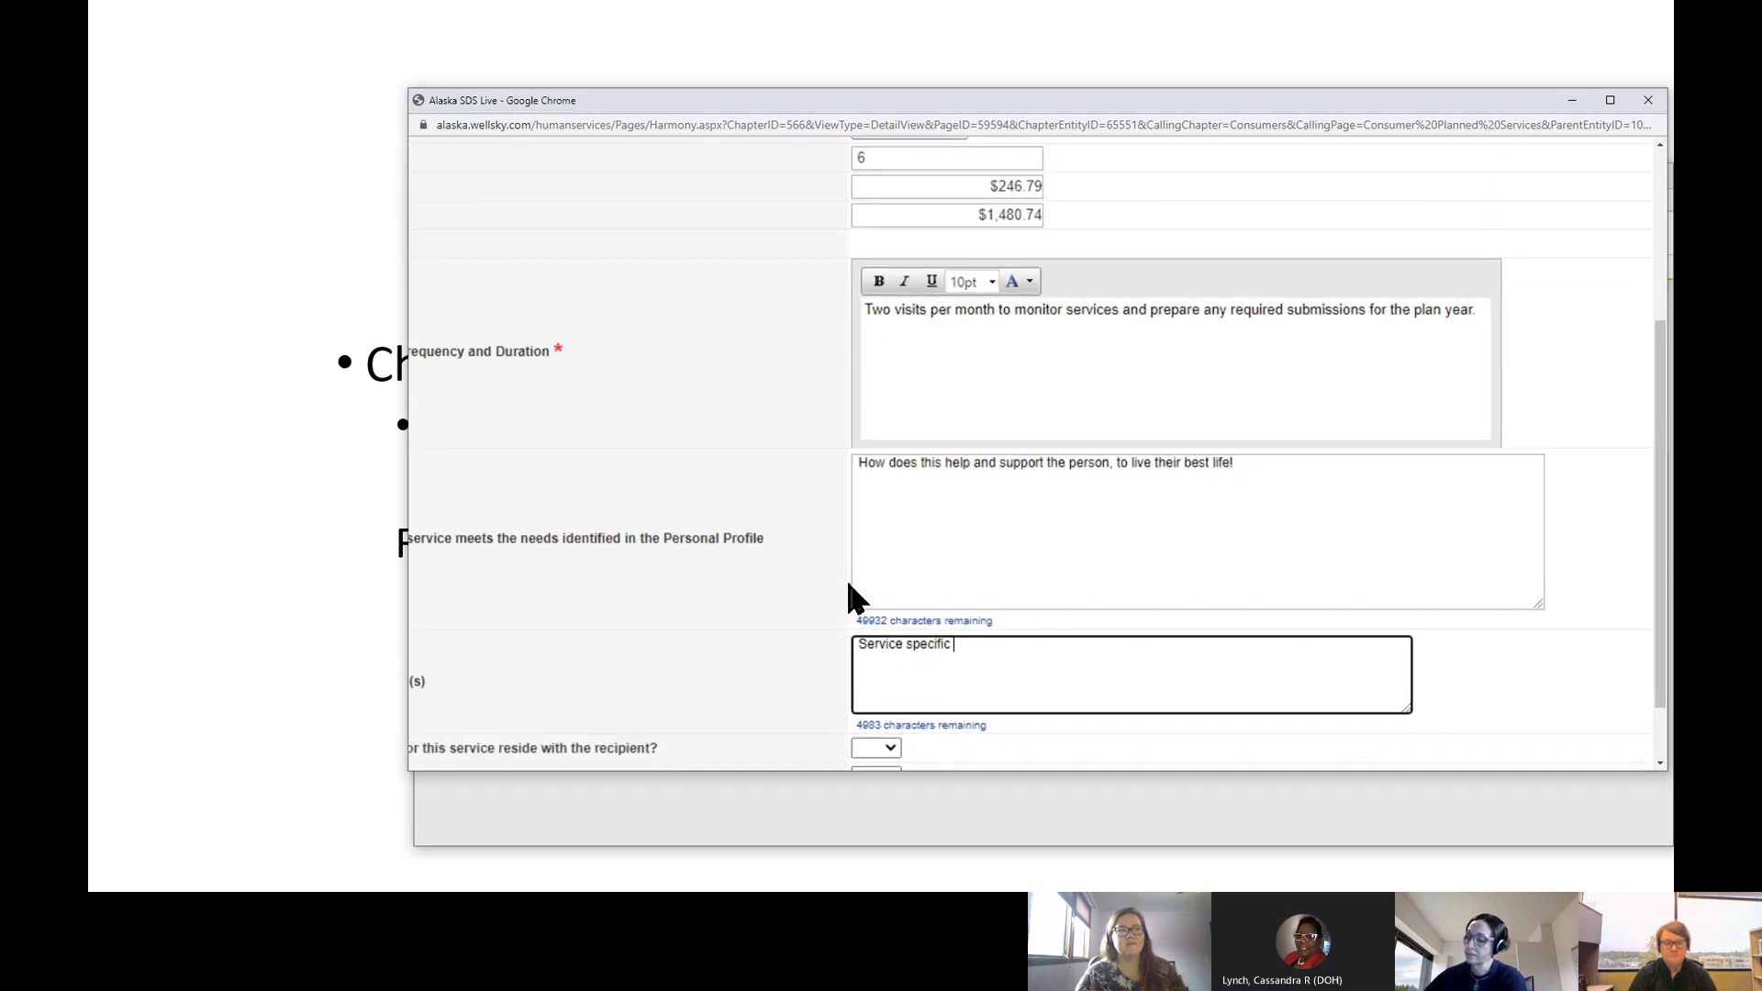
left_click(950, 642)
type("s! ")
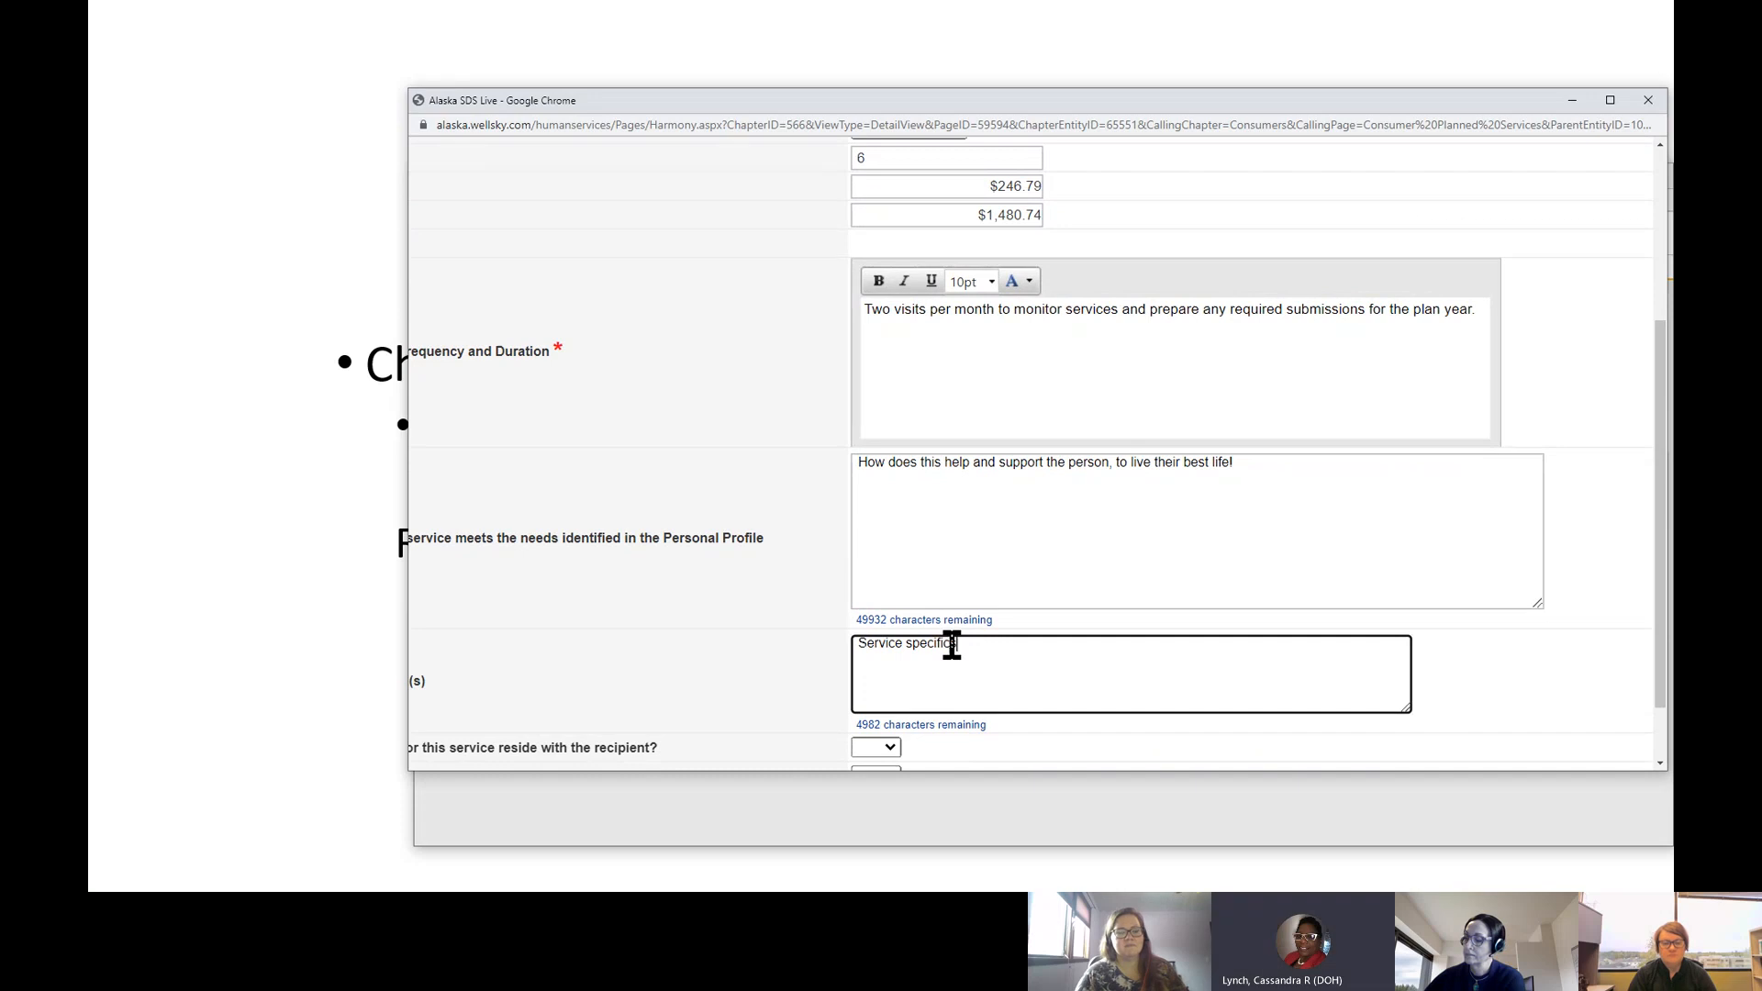
Step: Add the sentence "What is the end result for the client." to the expected outcomes, discarding the false start "How w"
type("Ho")
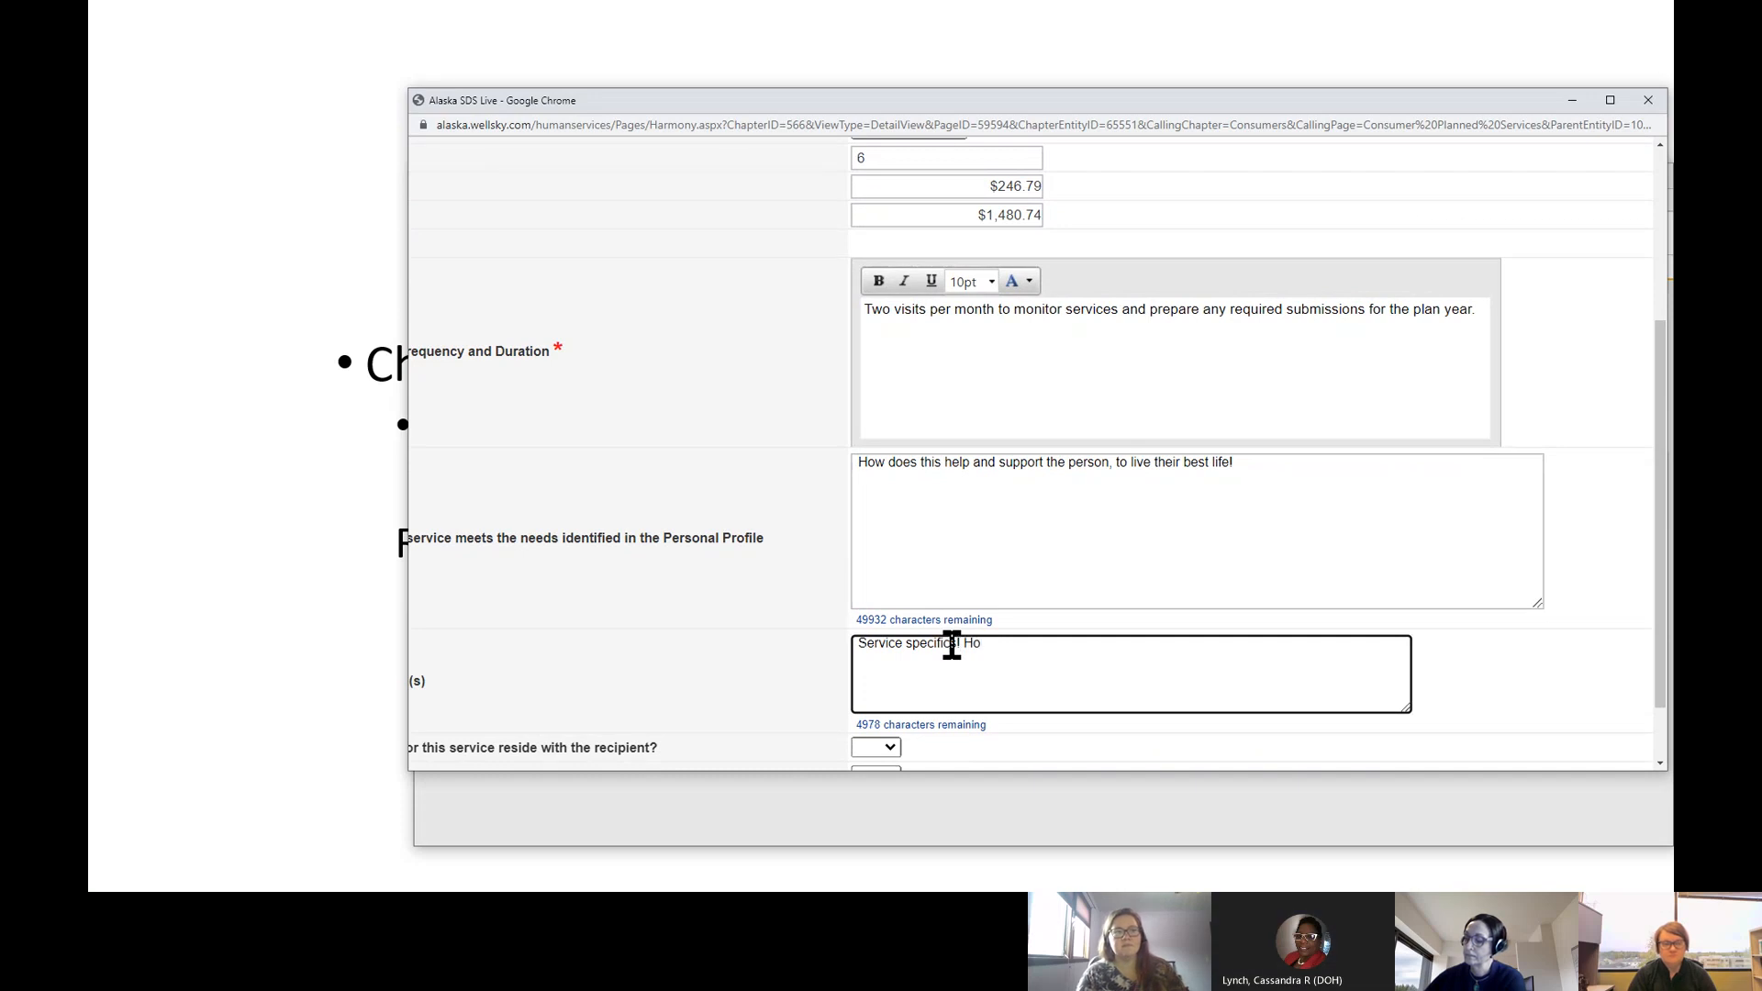
type("w w")
key("BackSpace")
key("BackSpace")
key("BackSpace")
key("BackSpace")
type("What is the end")
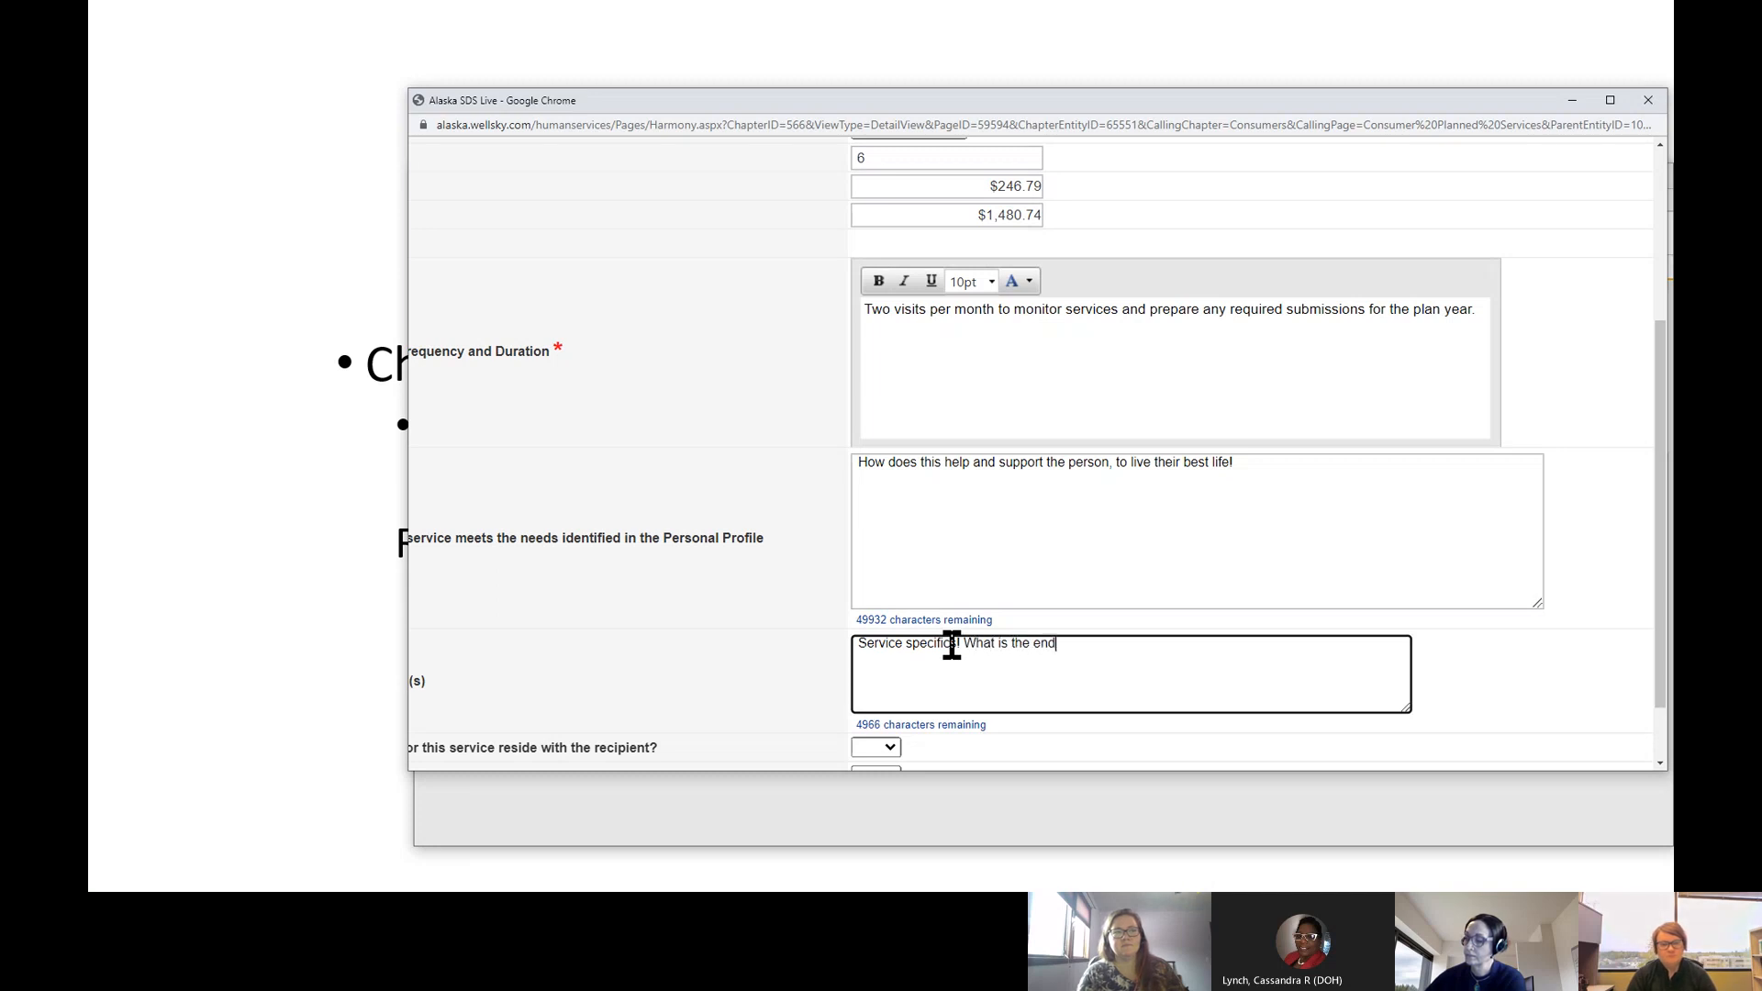
type(" result for the client.")
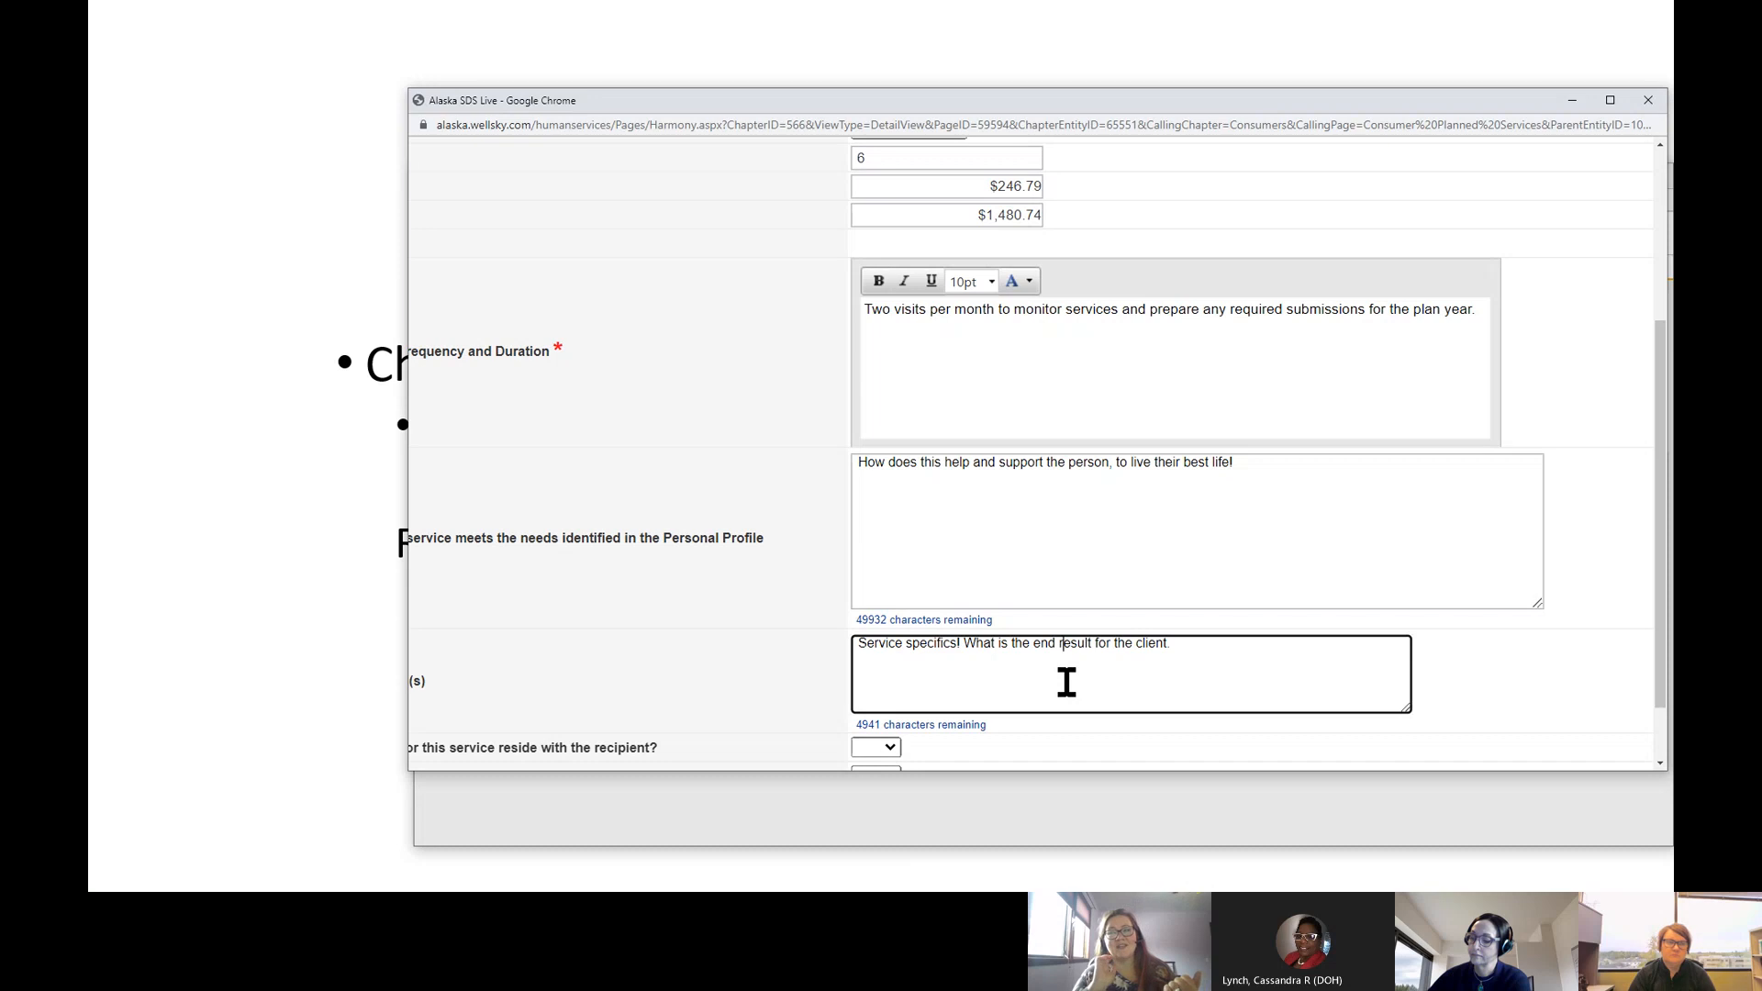
Step: Answer Yes to both whether any providers reside with the recipient and whether any are related to the recipient
key("ctrl+minus")
key("ctrl+minus")
key("ctrl+minus")
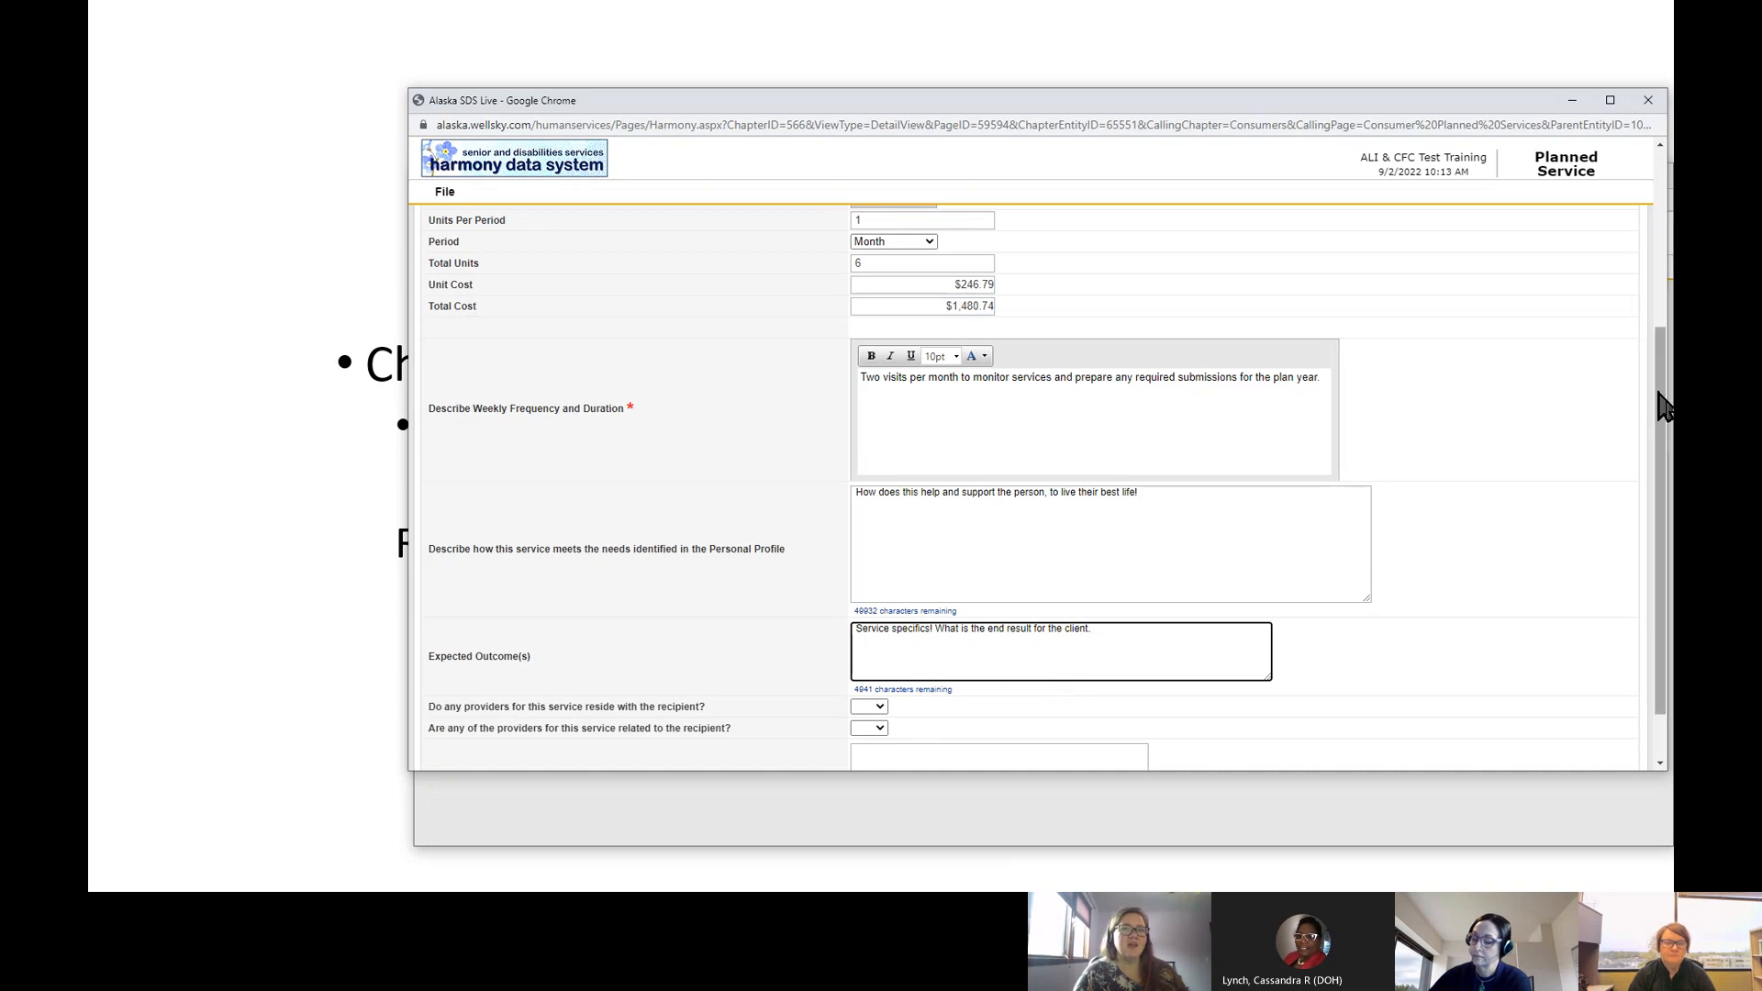
scroll(1545, 496, "down", 1)
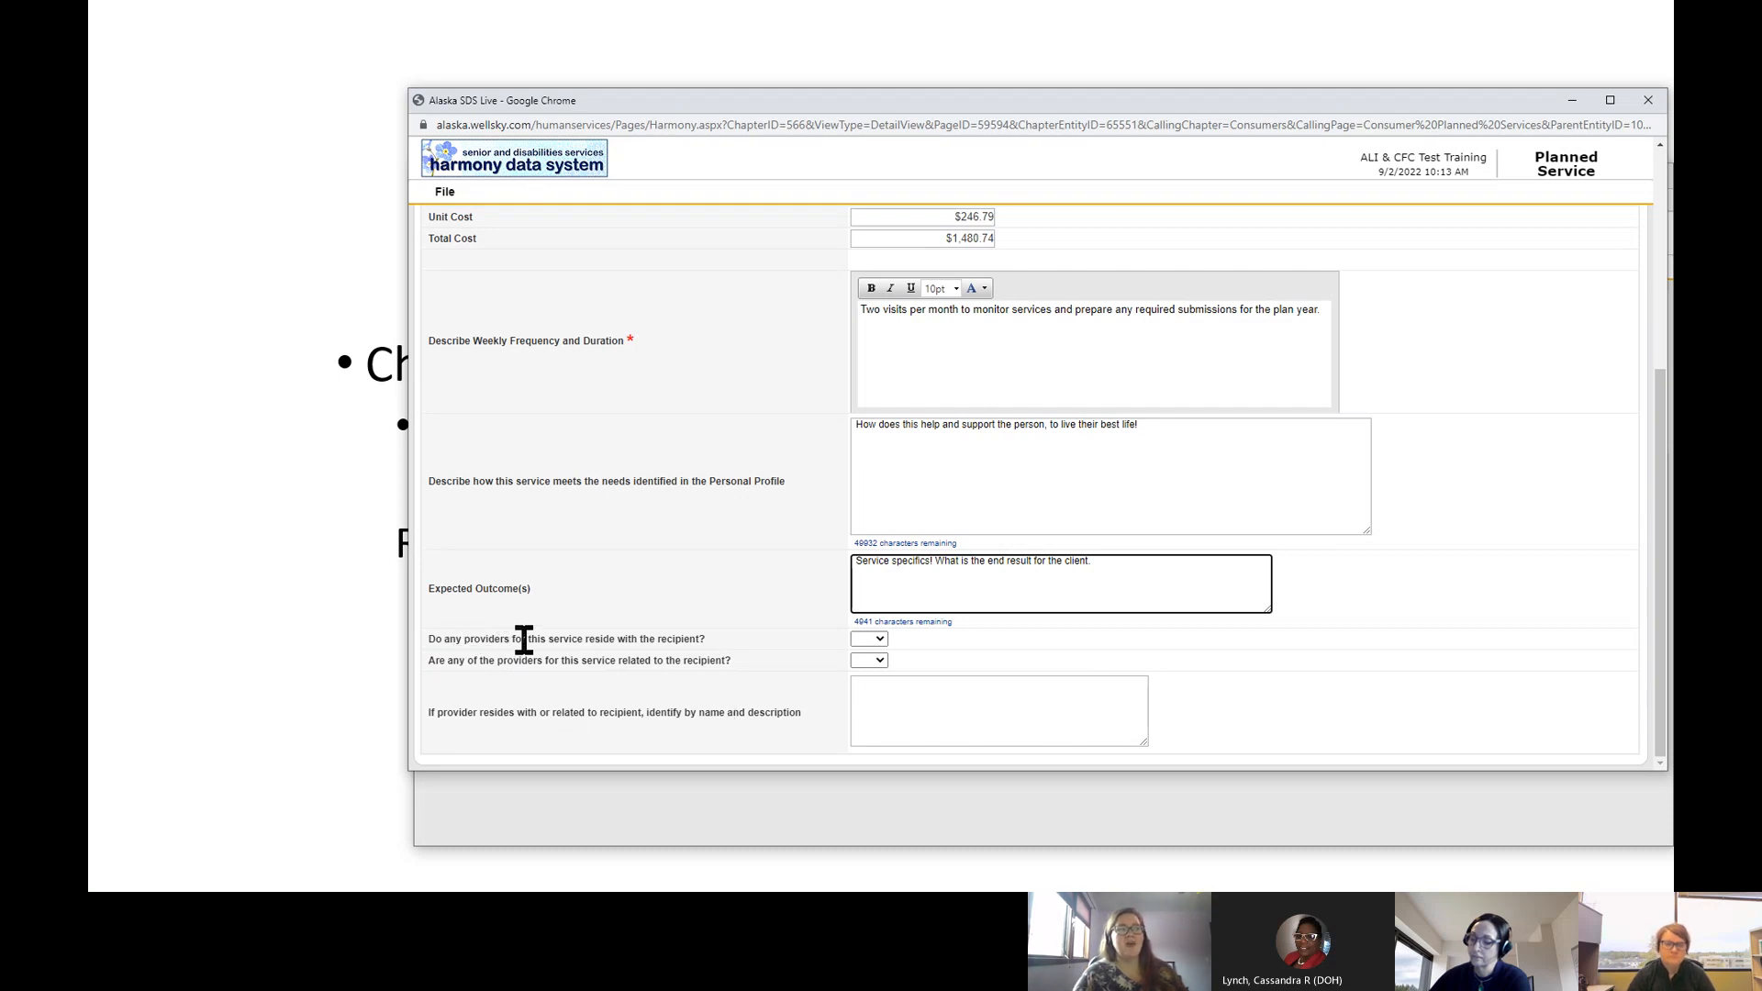
left_click(881, 639)
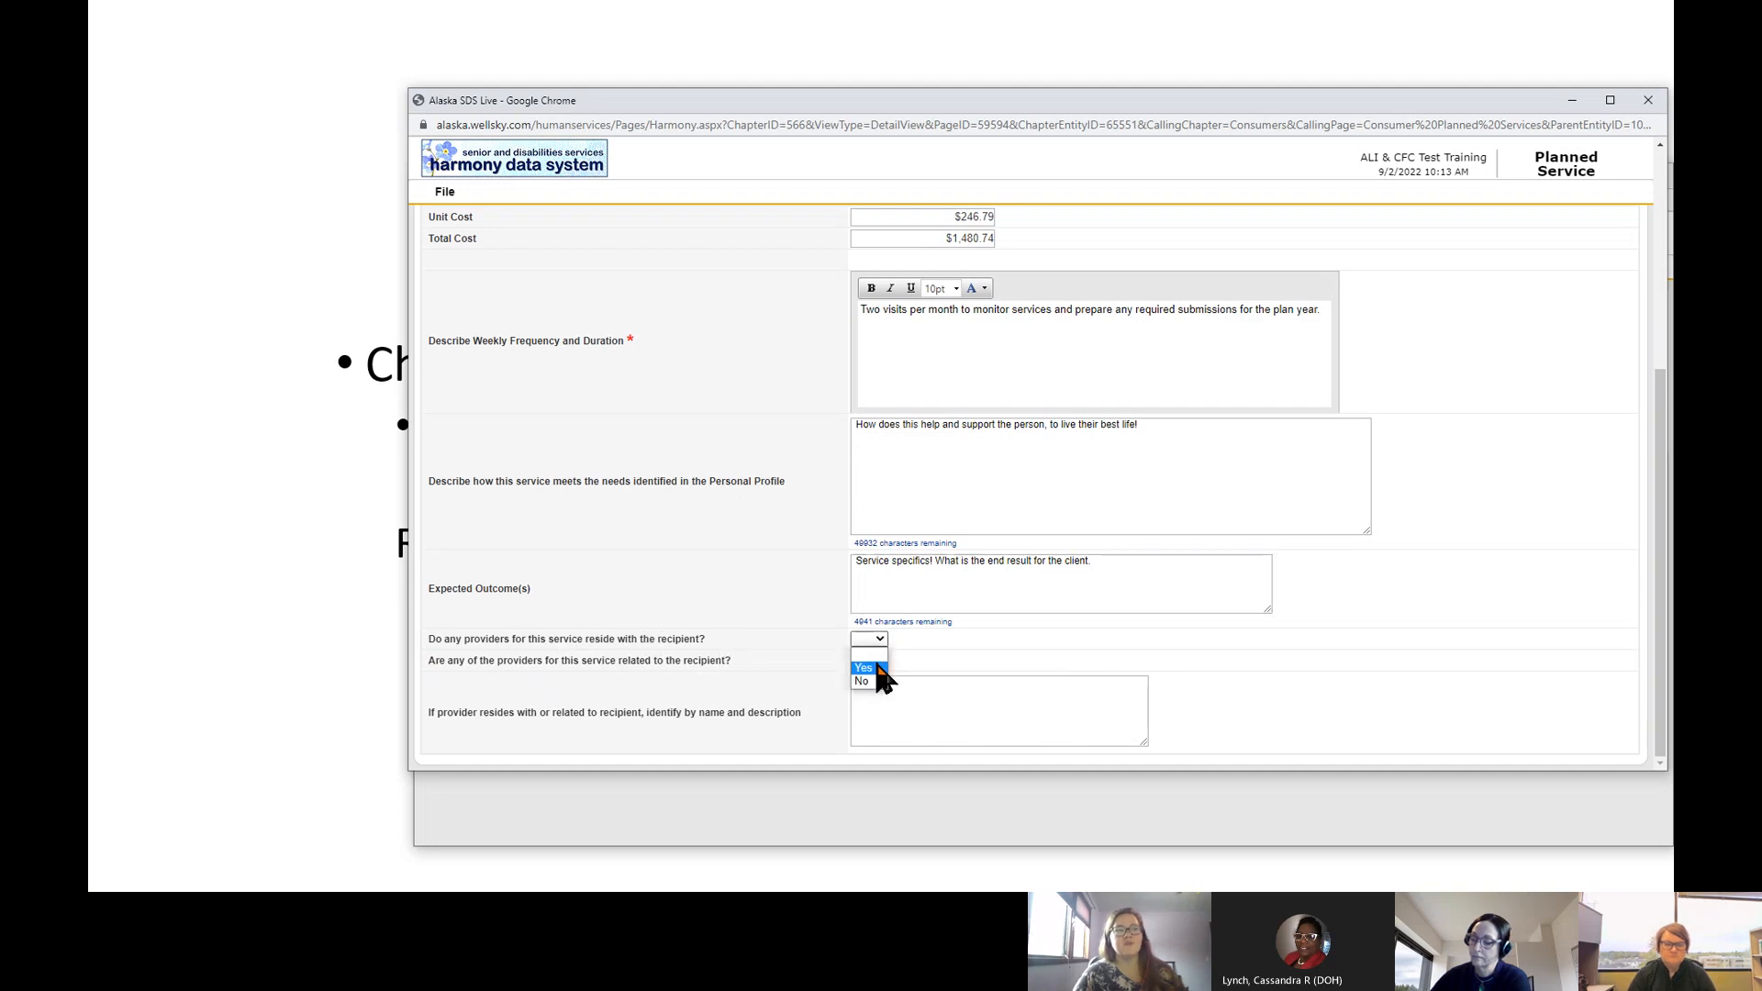
left_click(872, 667)
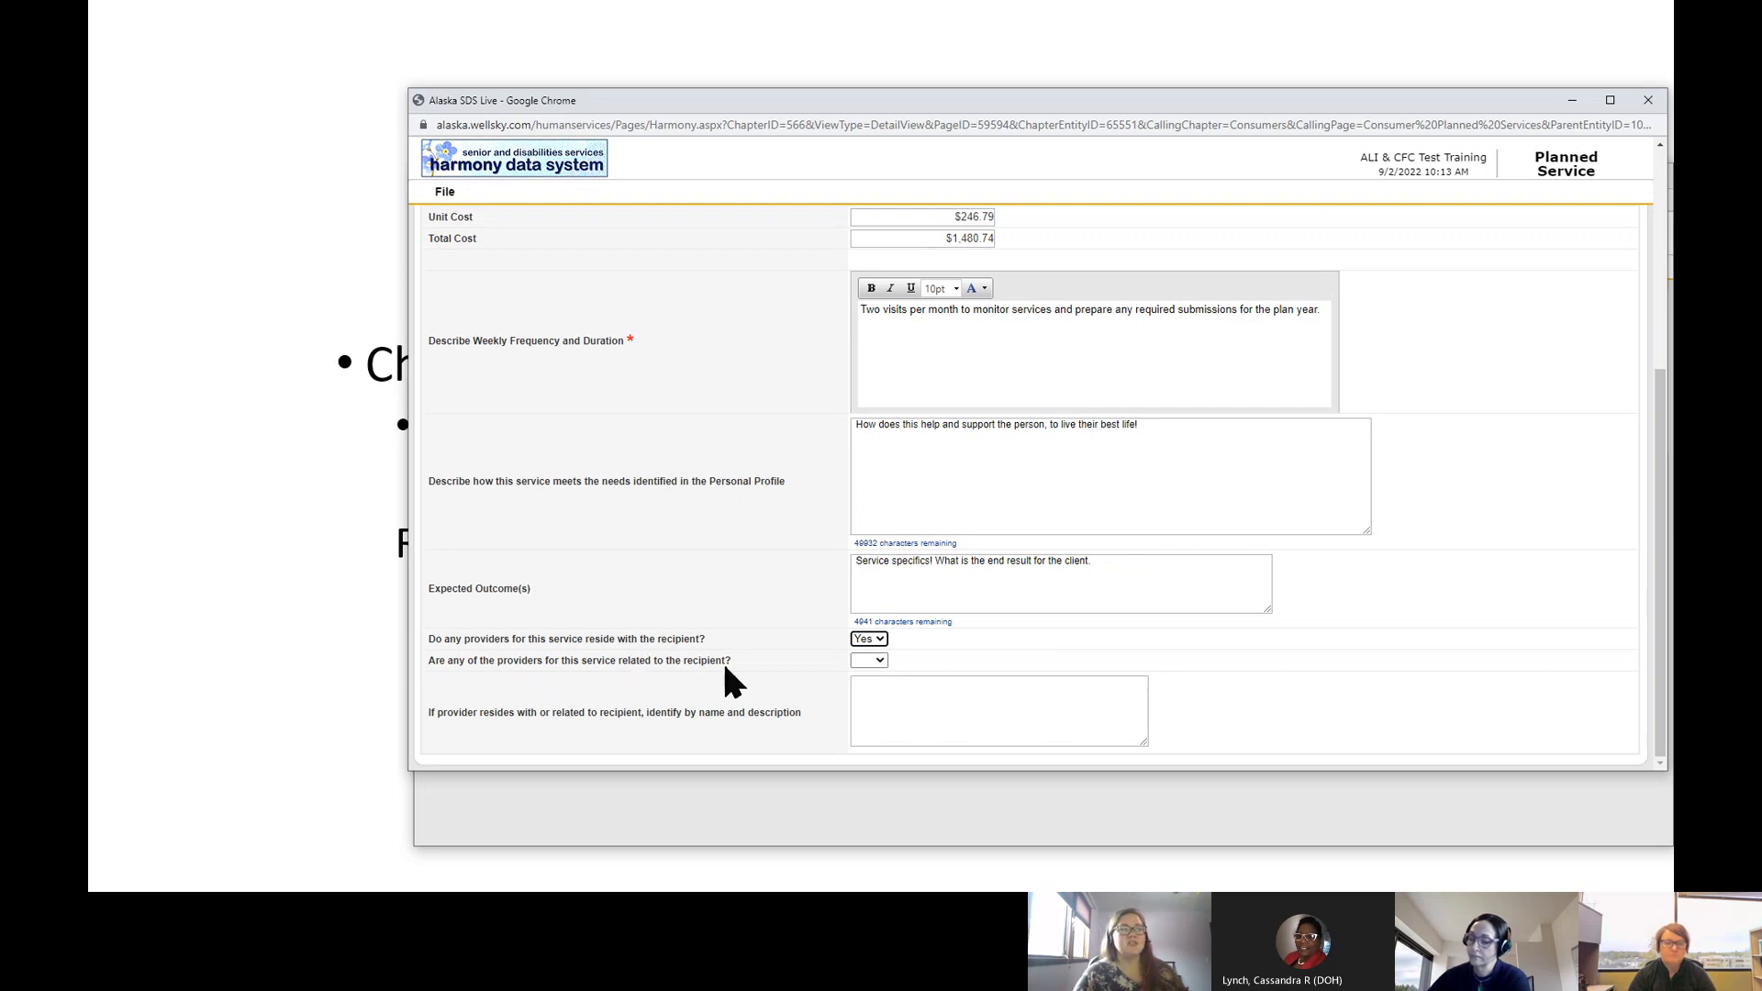
left_click(873, 662)
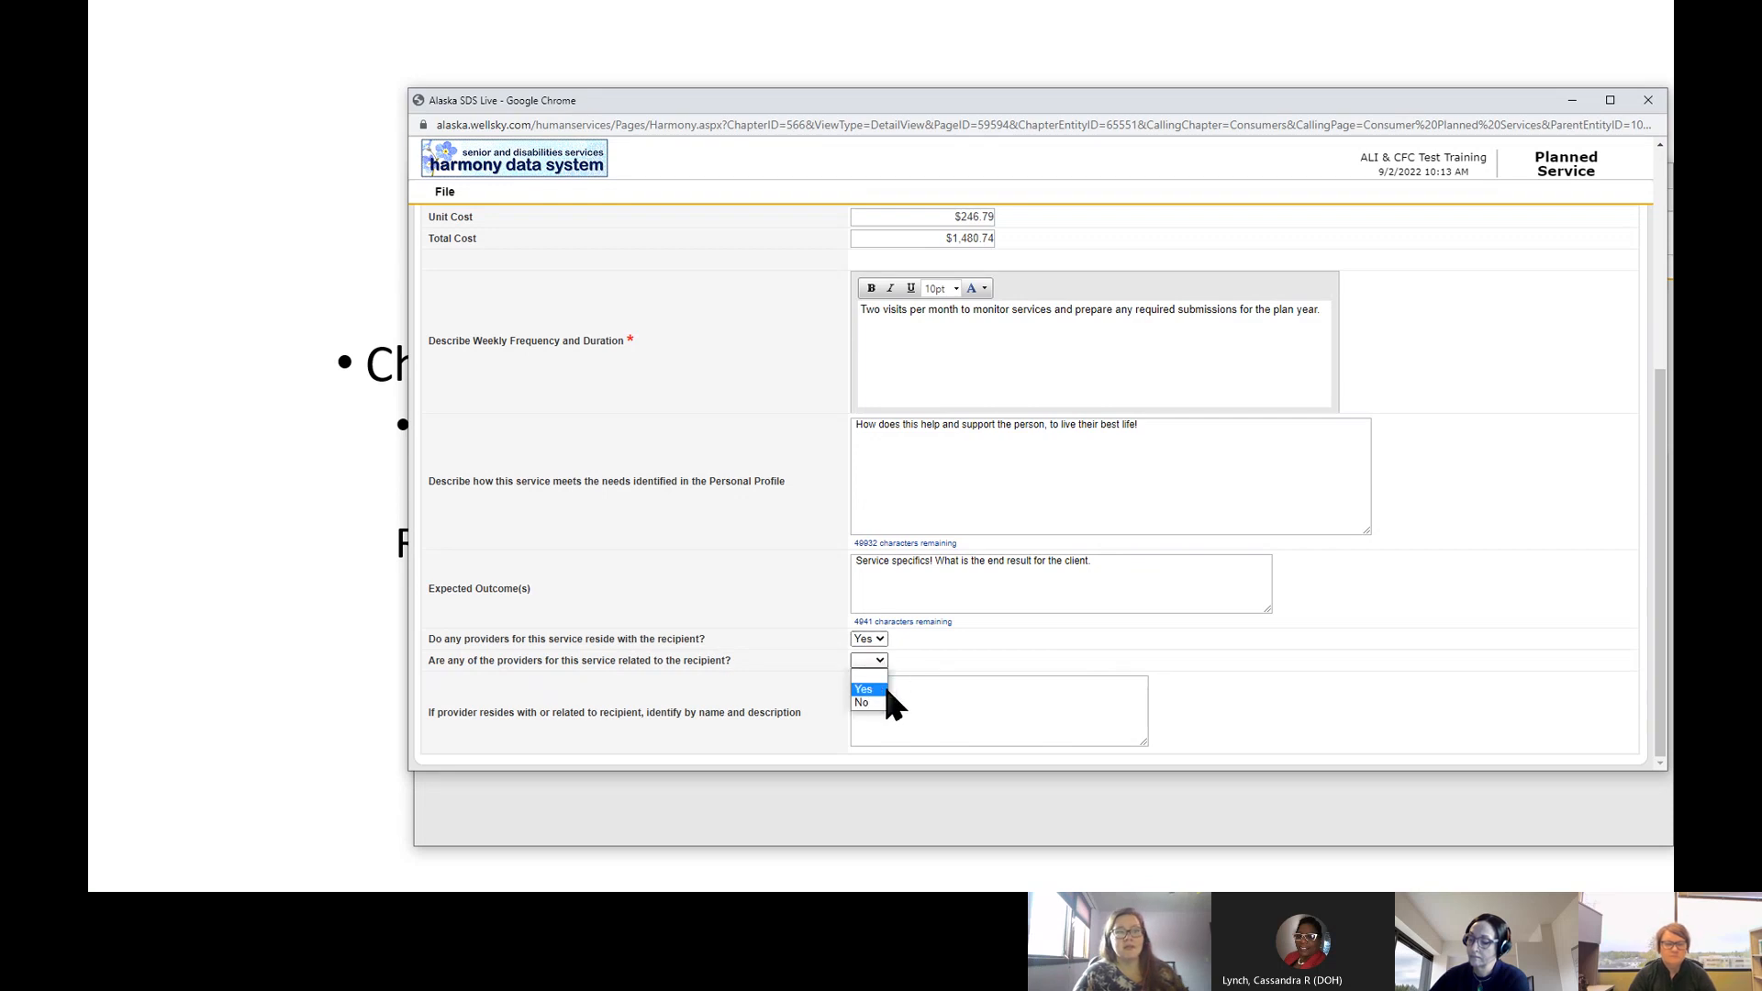
left_click(885, 690)
Step: Enter "Is the person a guardian or relative?" in the description of providers residing with or related to the recipient, correcting the spelling of "guardian"
left_click(887, 691)
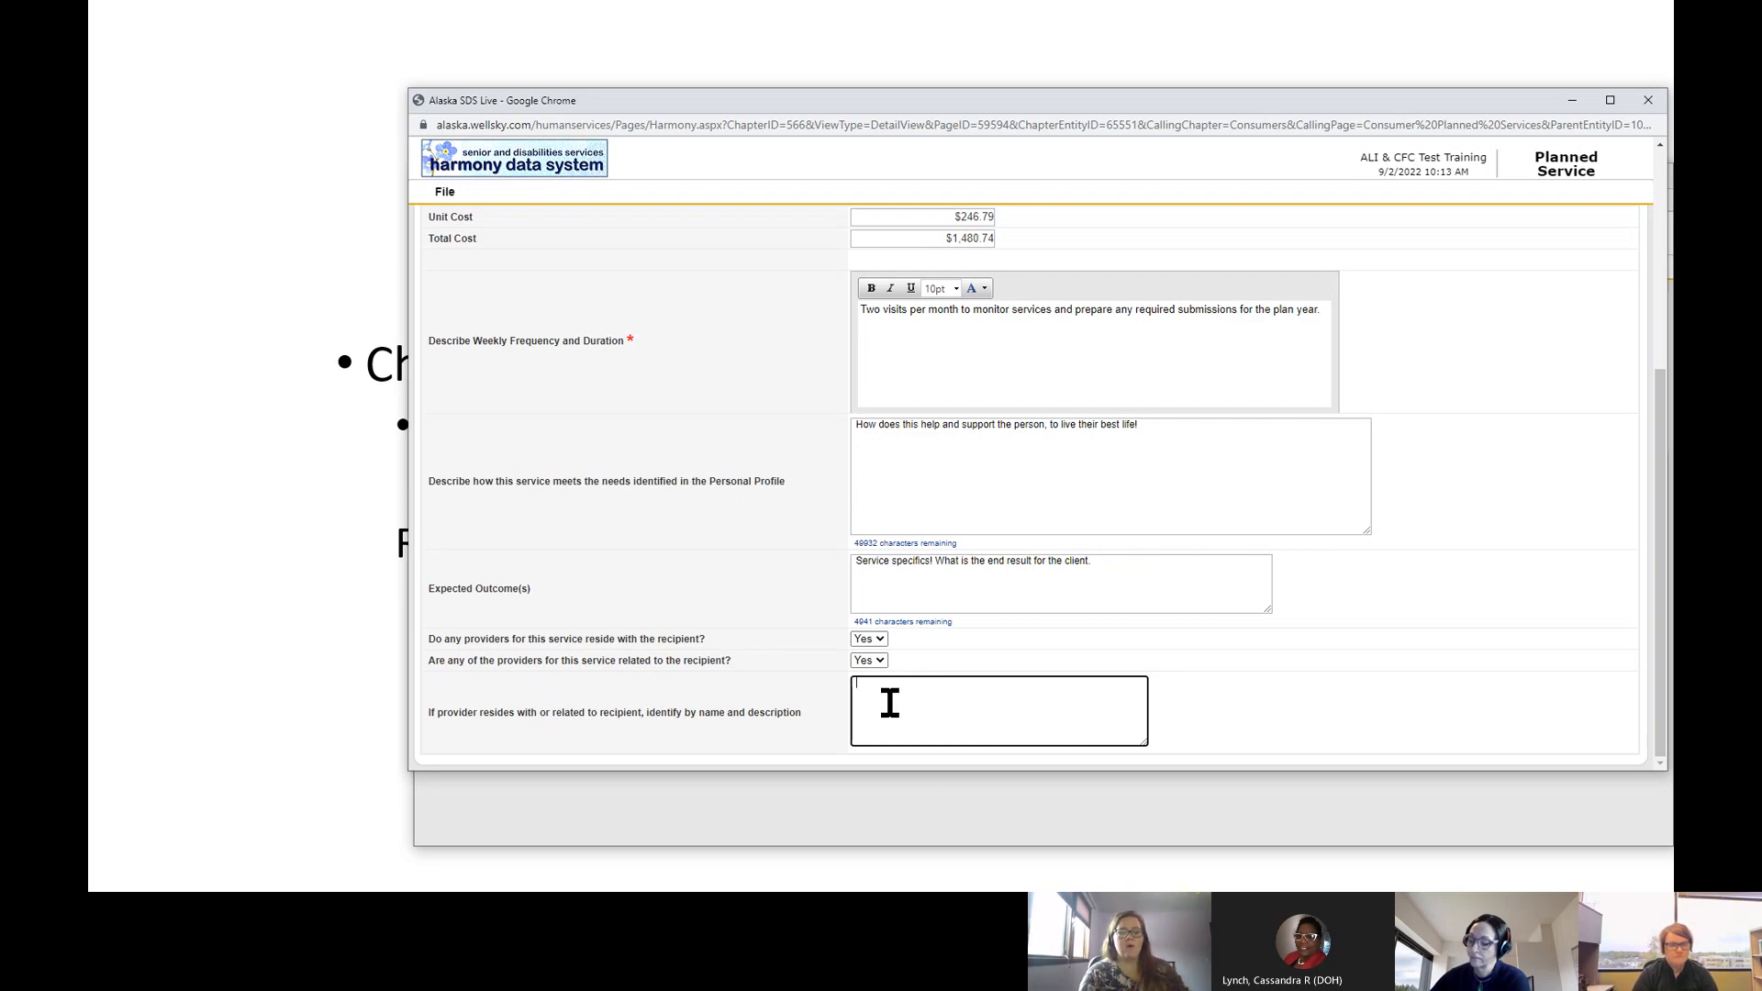
type("Is the perso")
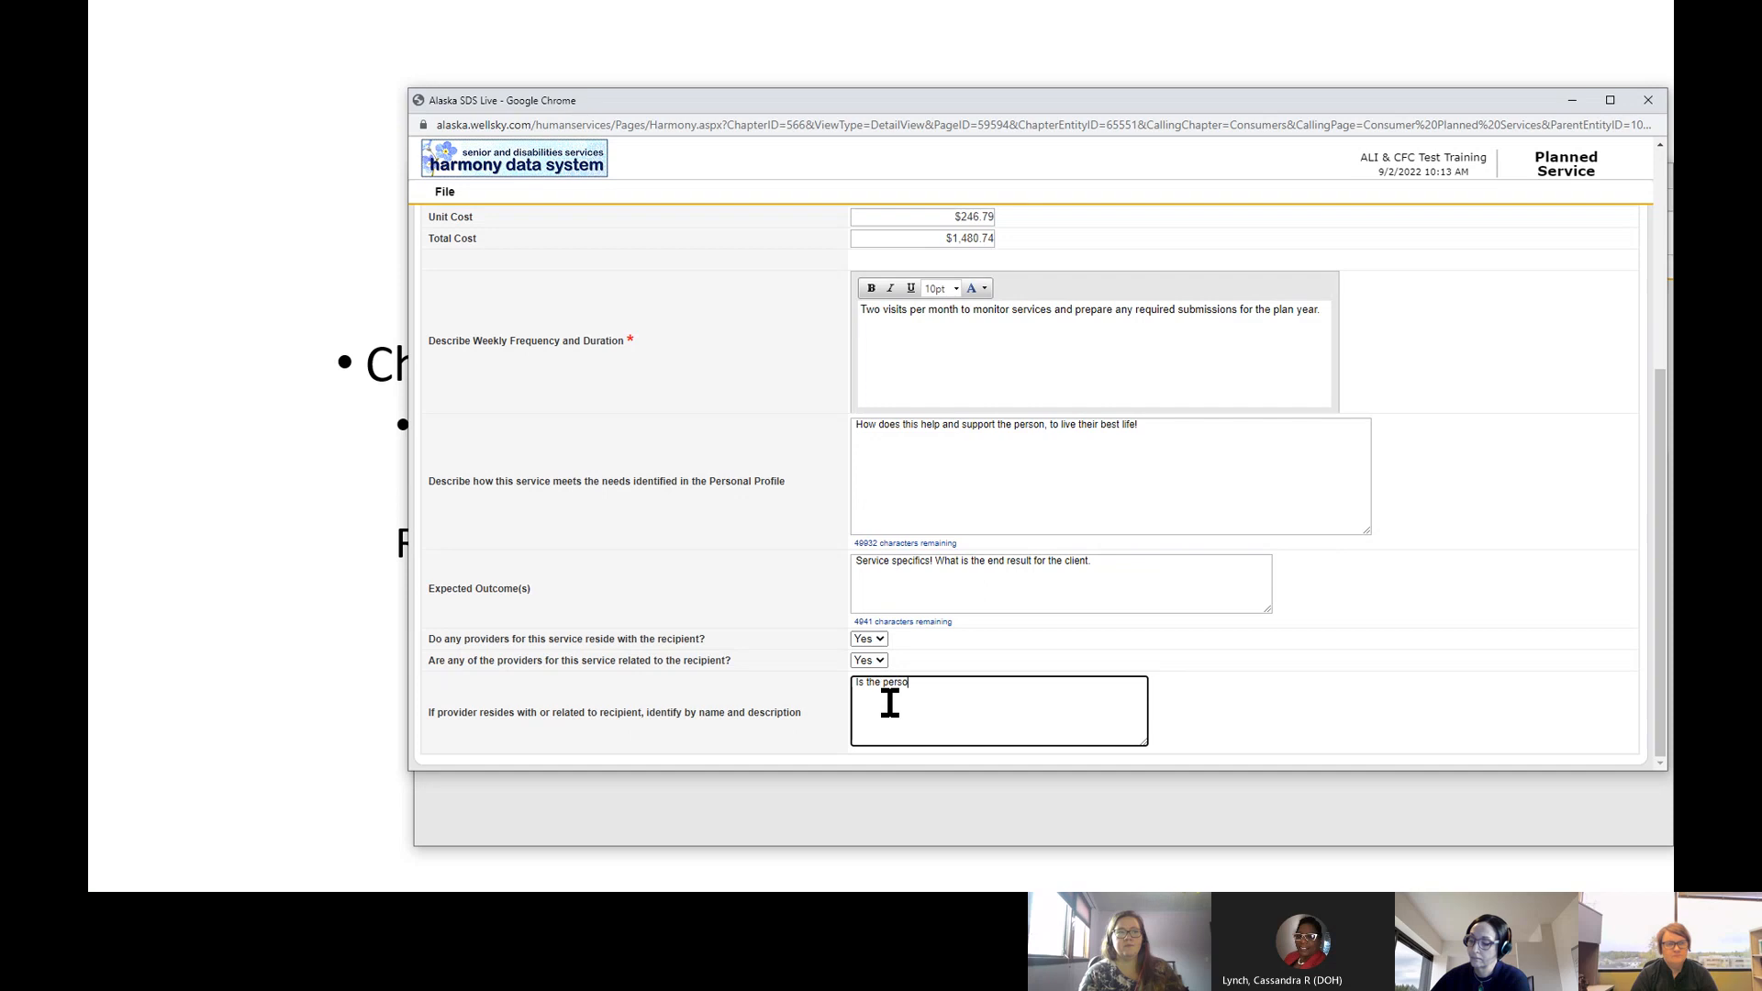
type("n a fa")
key("BackSpace")
key("BackSpace")
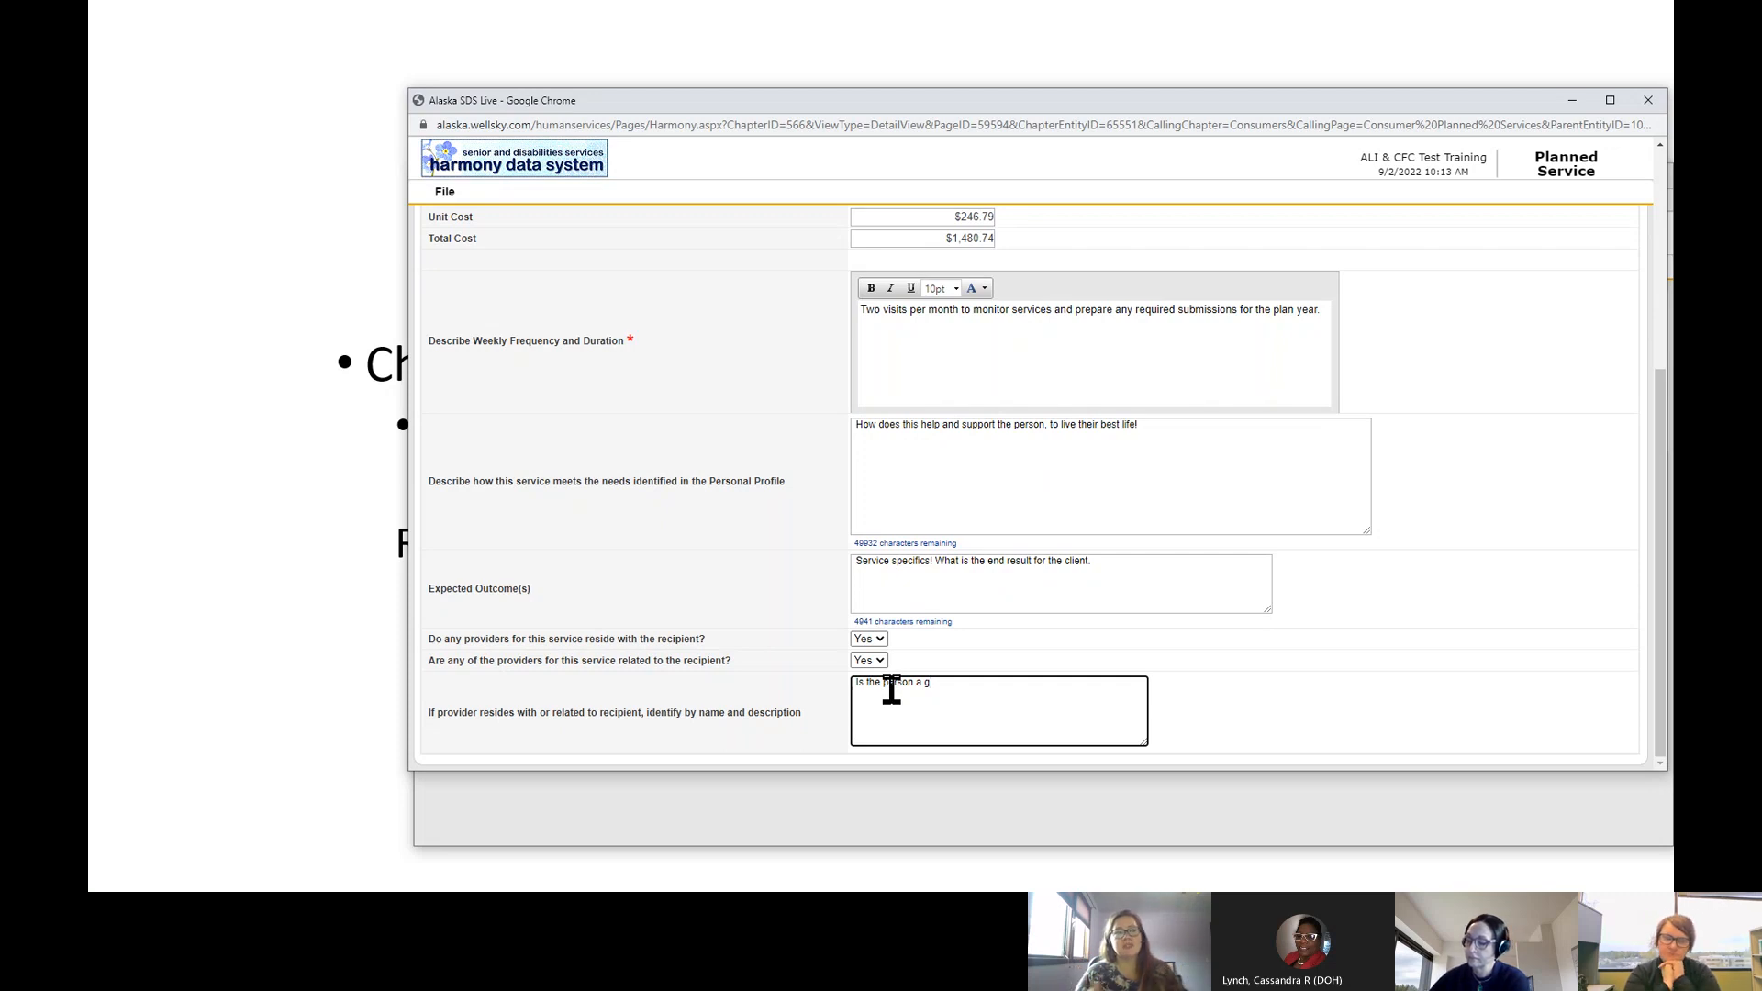
type("aurdian or")
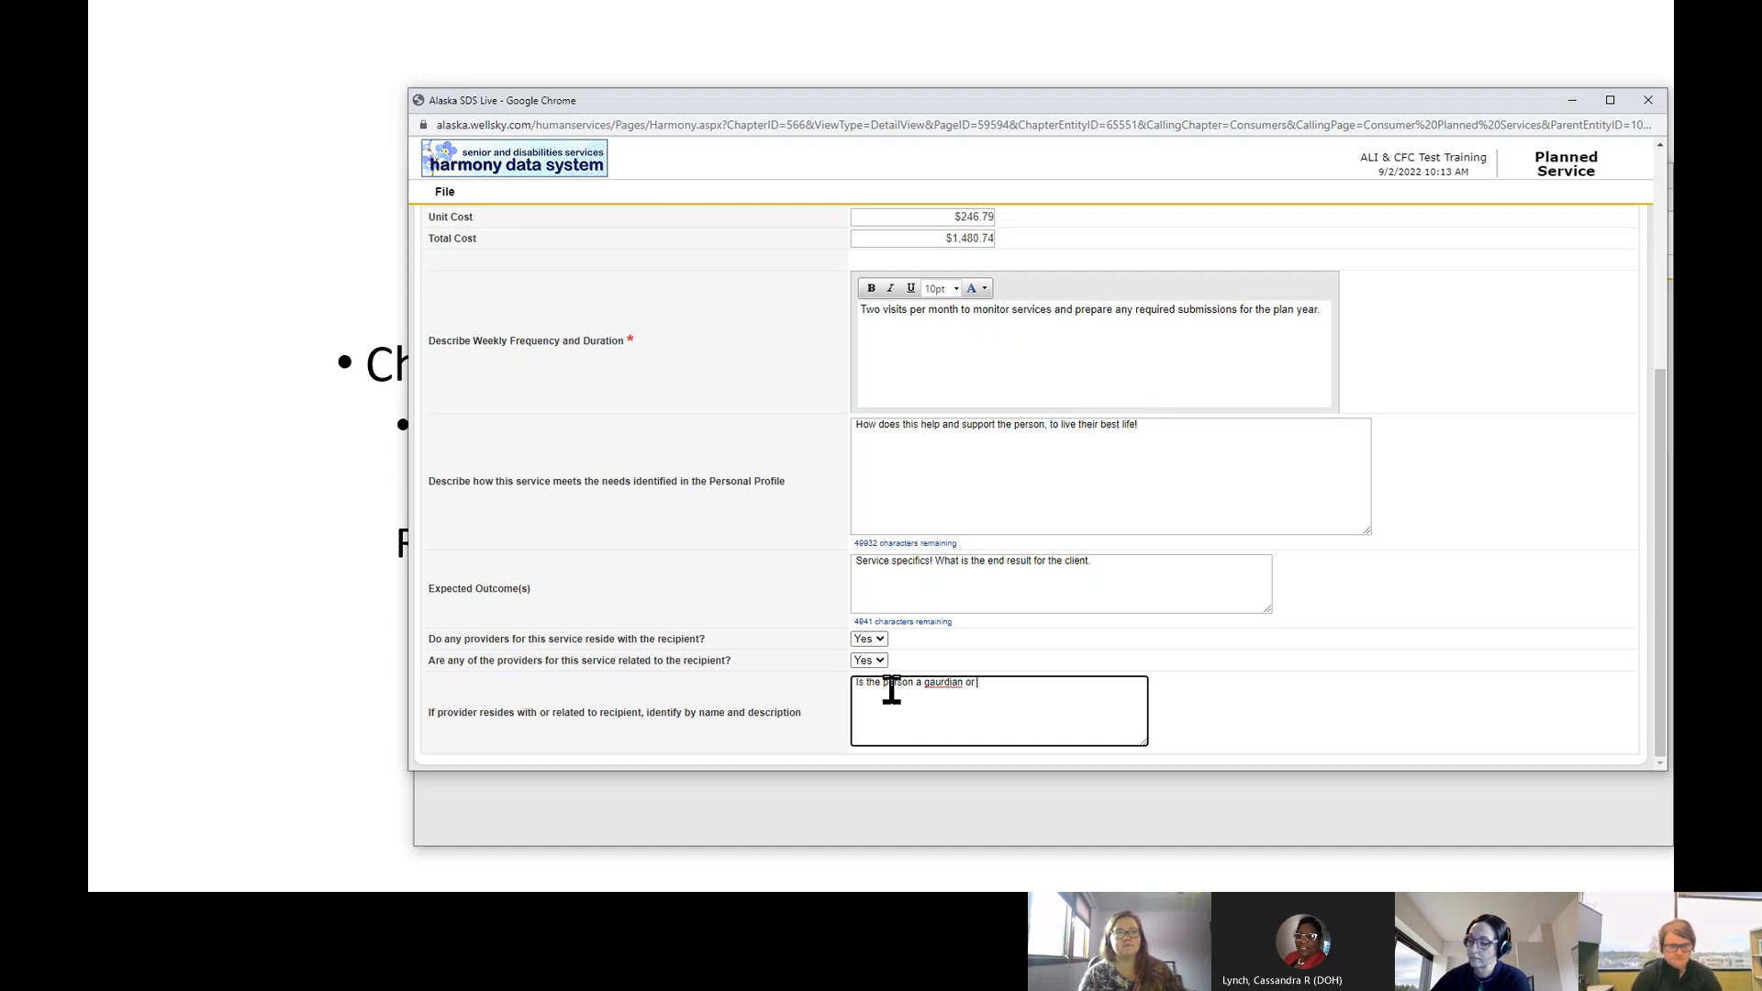
type(" relative?")
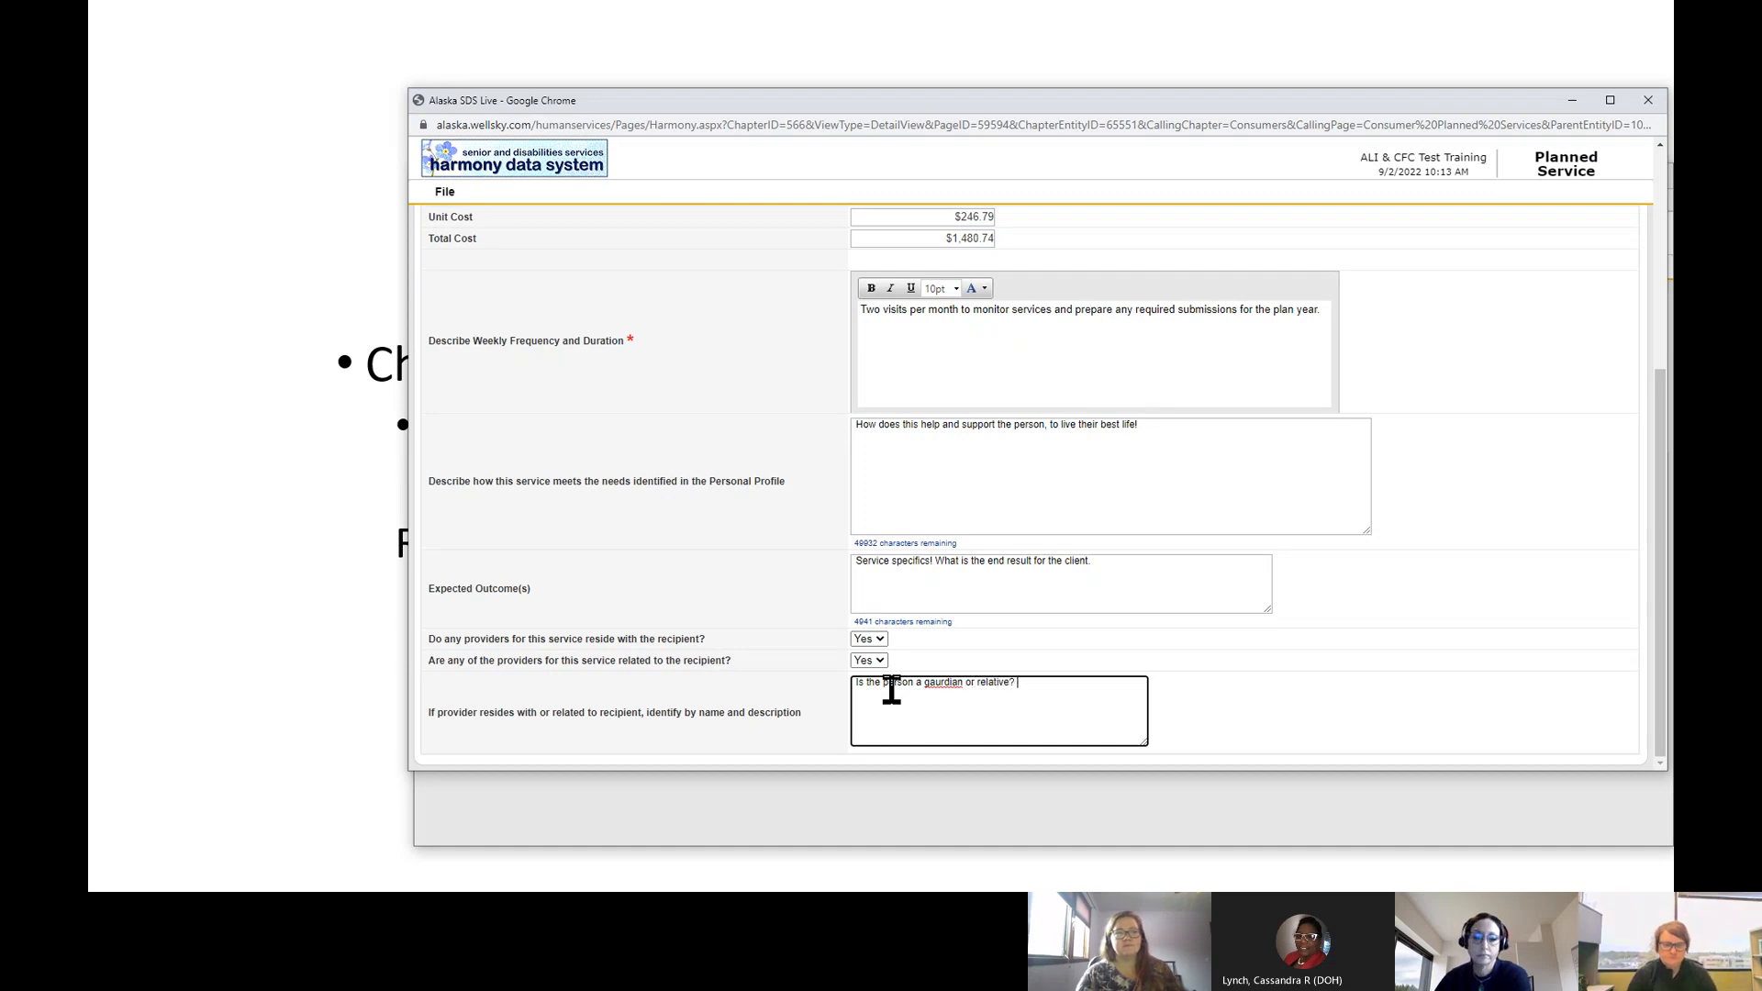
right_click(945, 685)
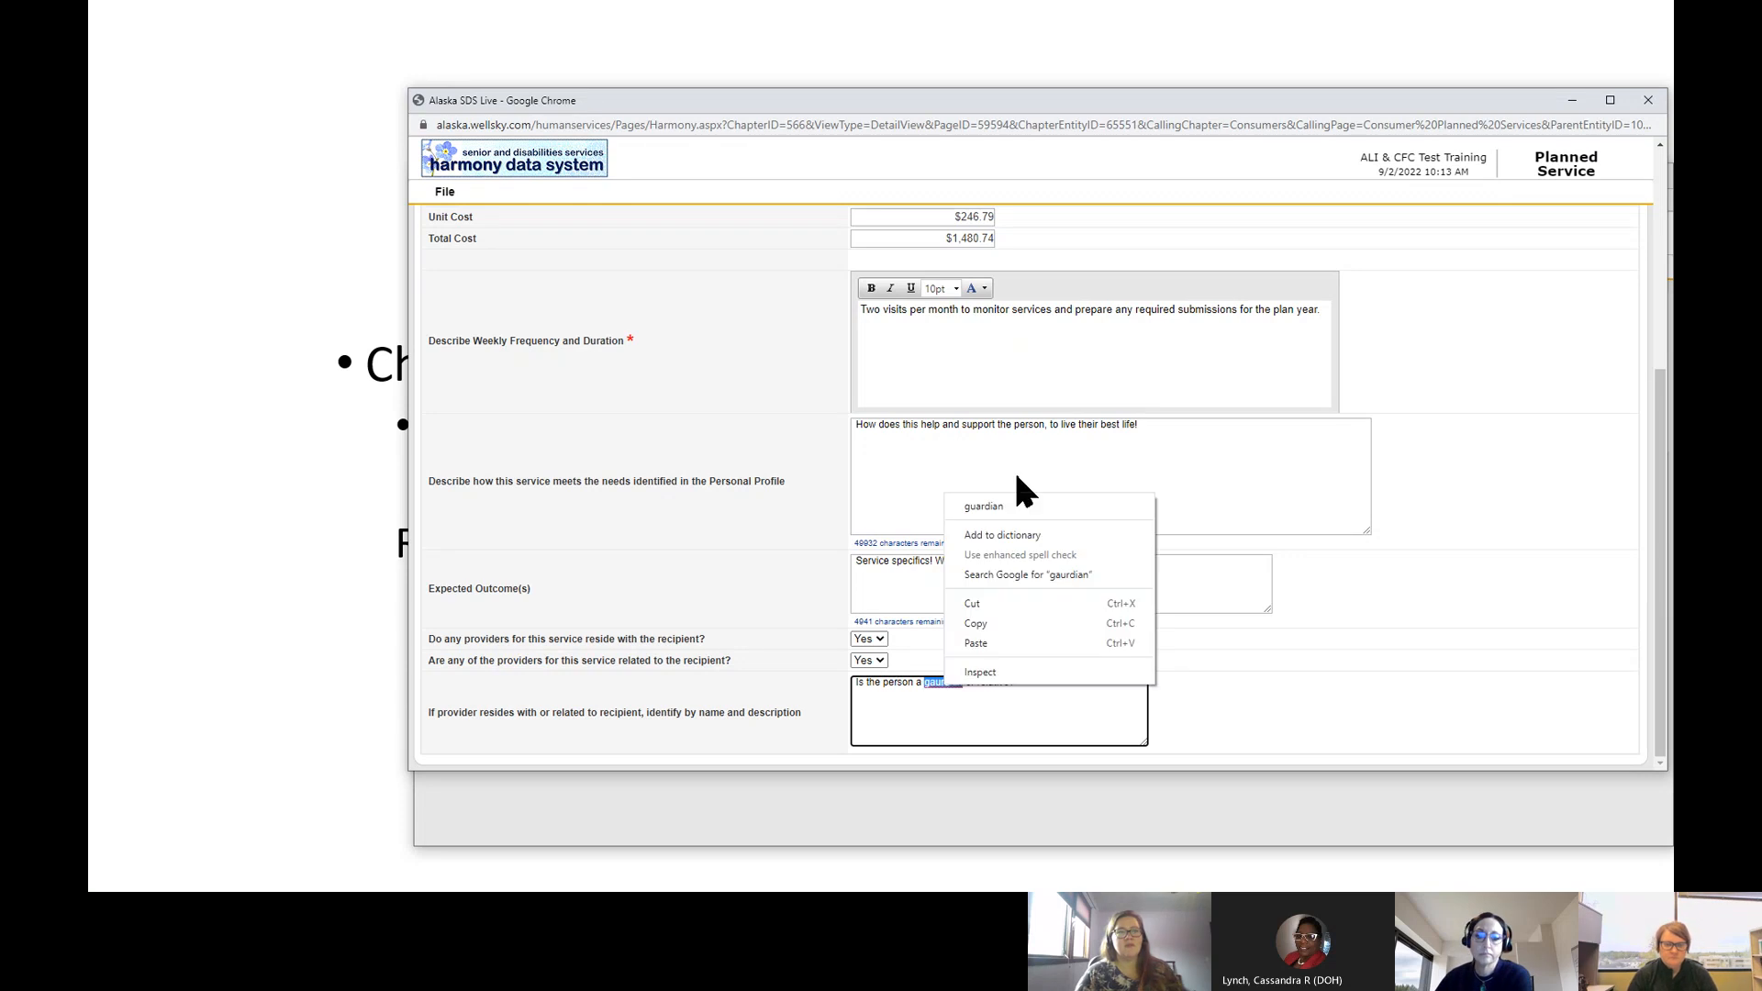
left_click(1004, 503)
left_click(1041, 685)
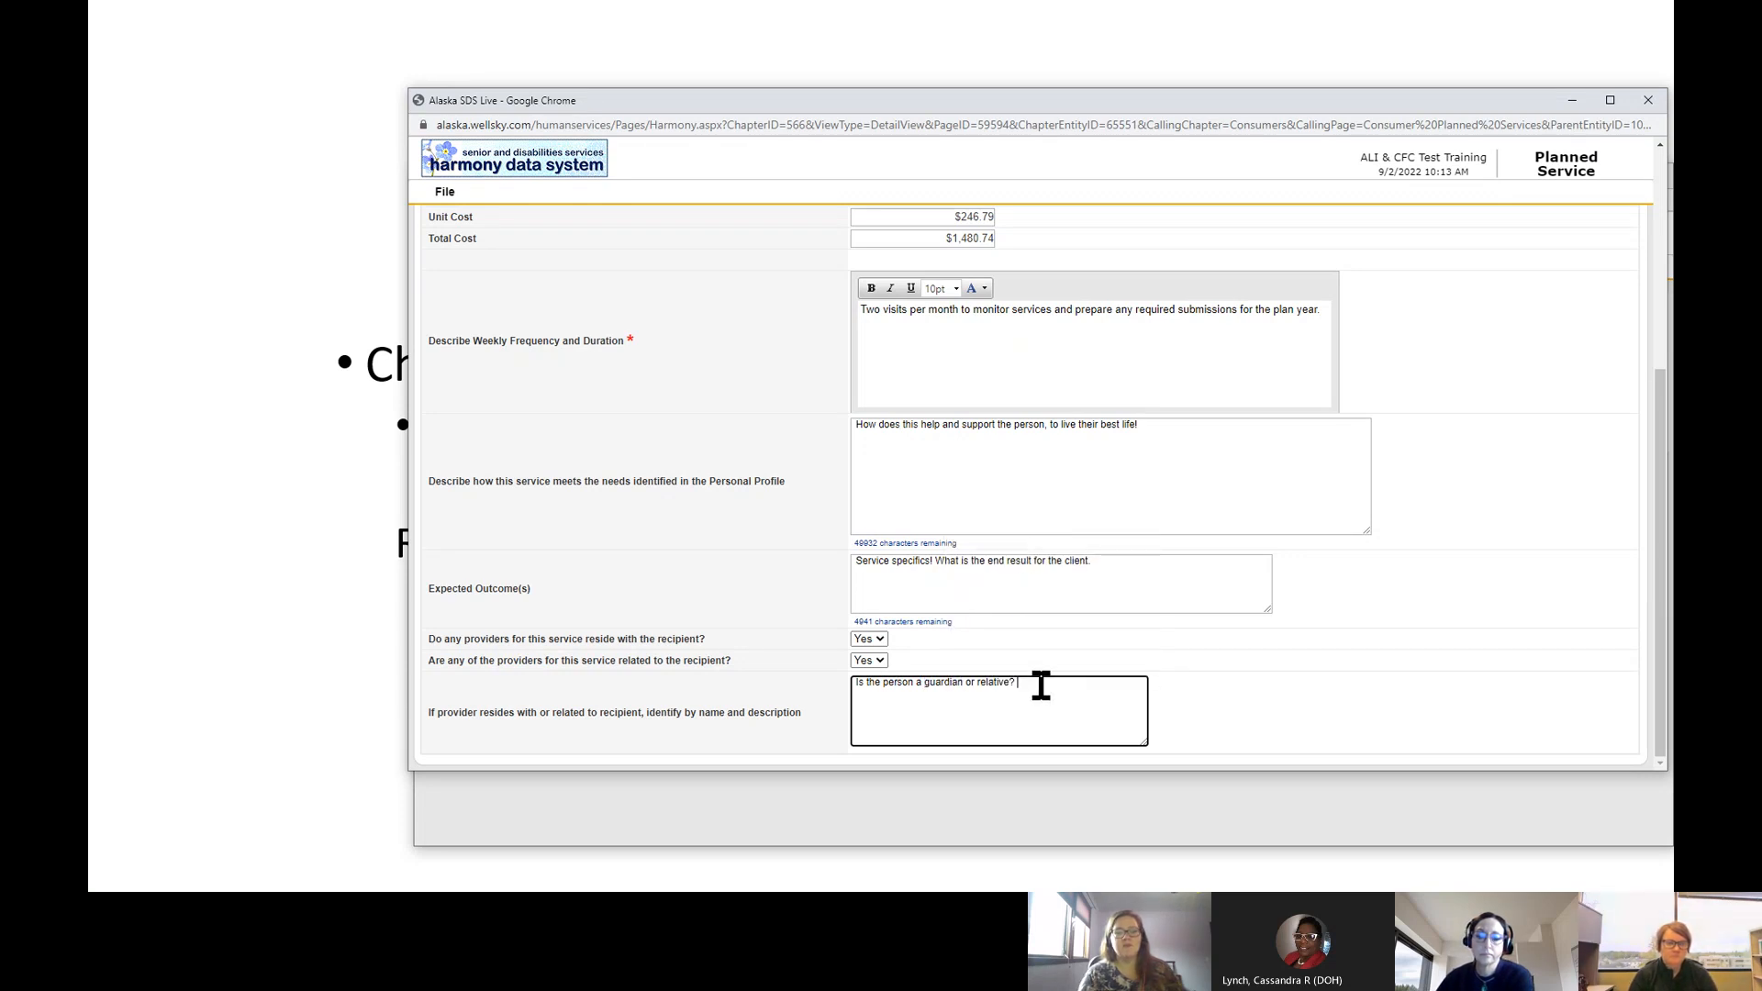
Step: Append "What is the context" to the description of providers residing with or related to the recipient
type("Wha")
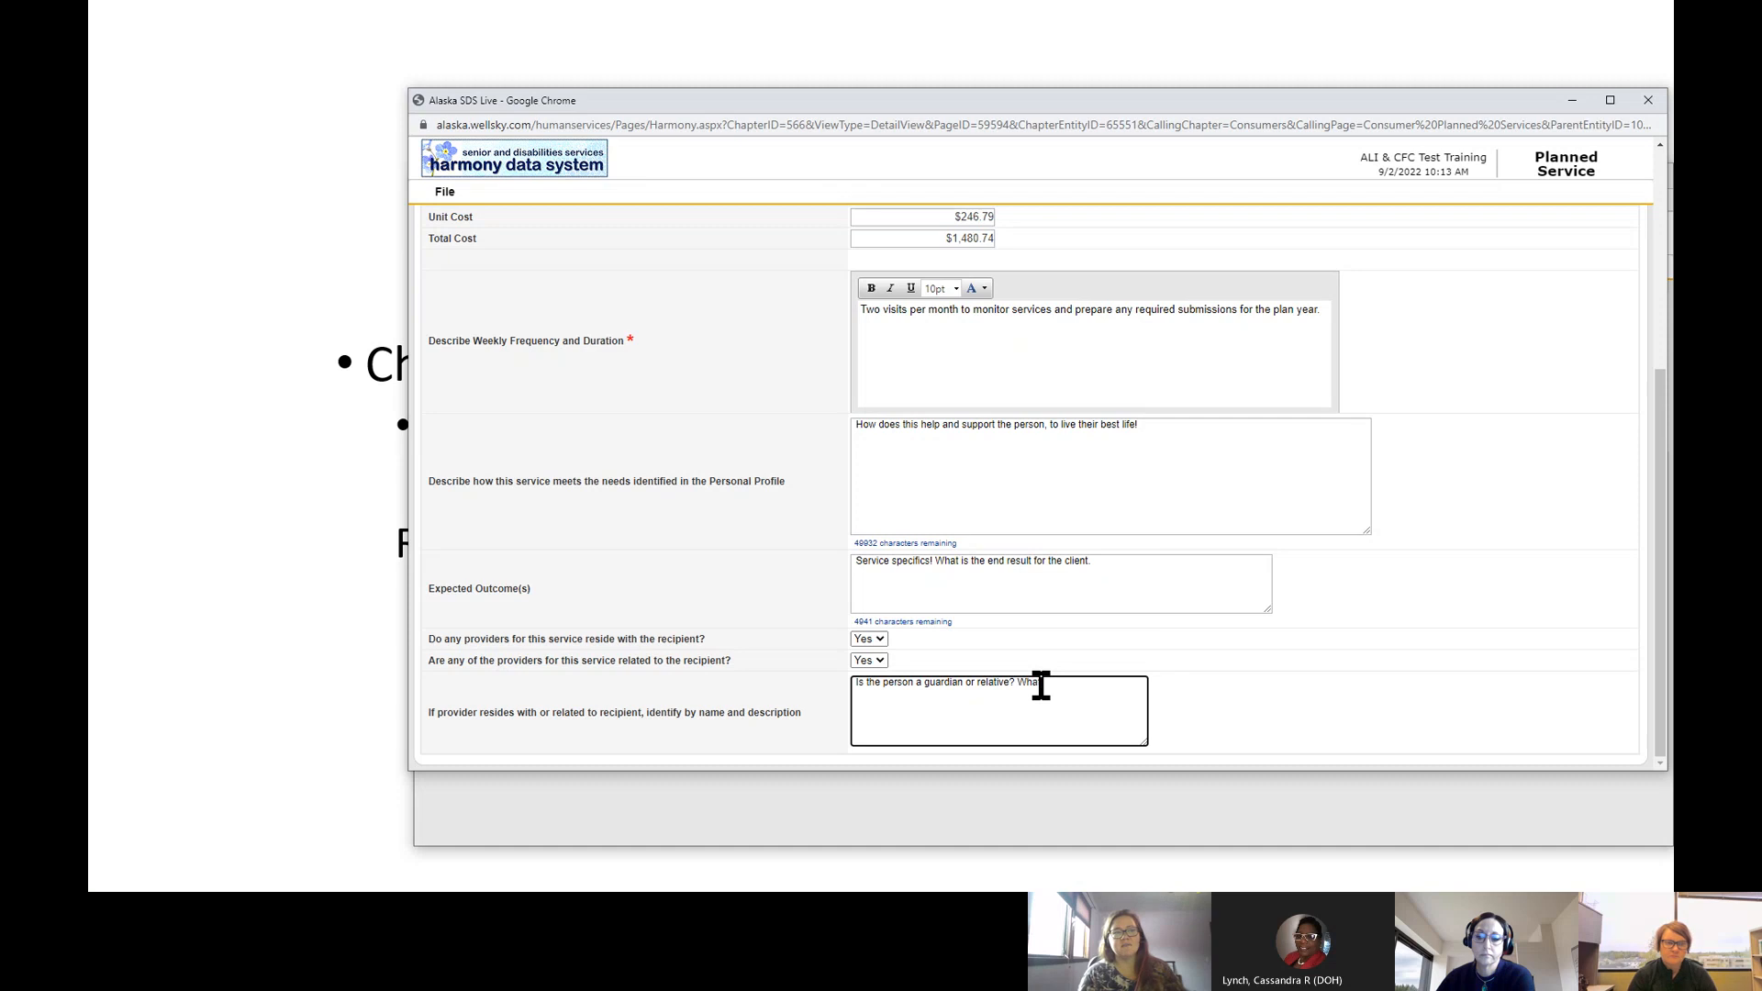
type("t is the context")
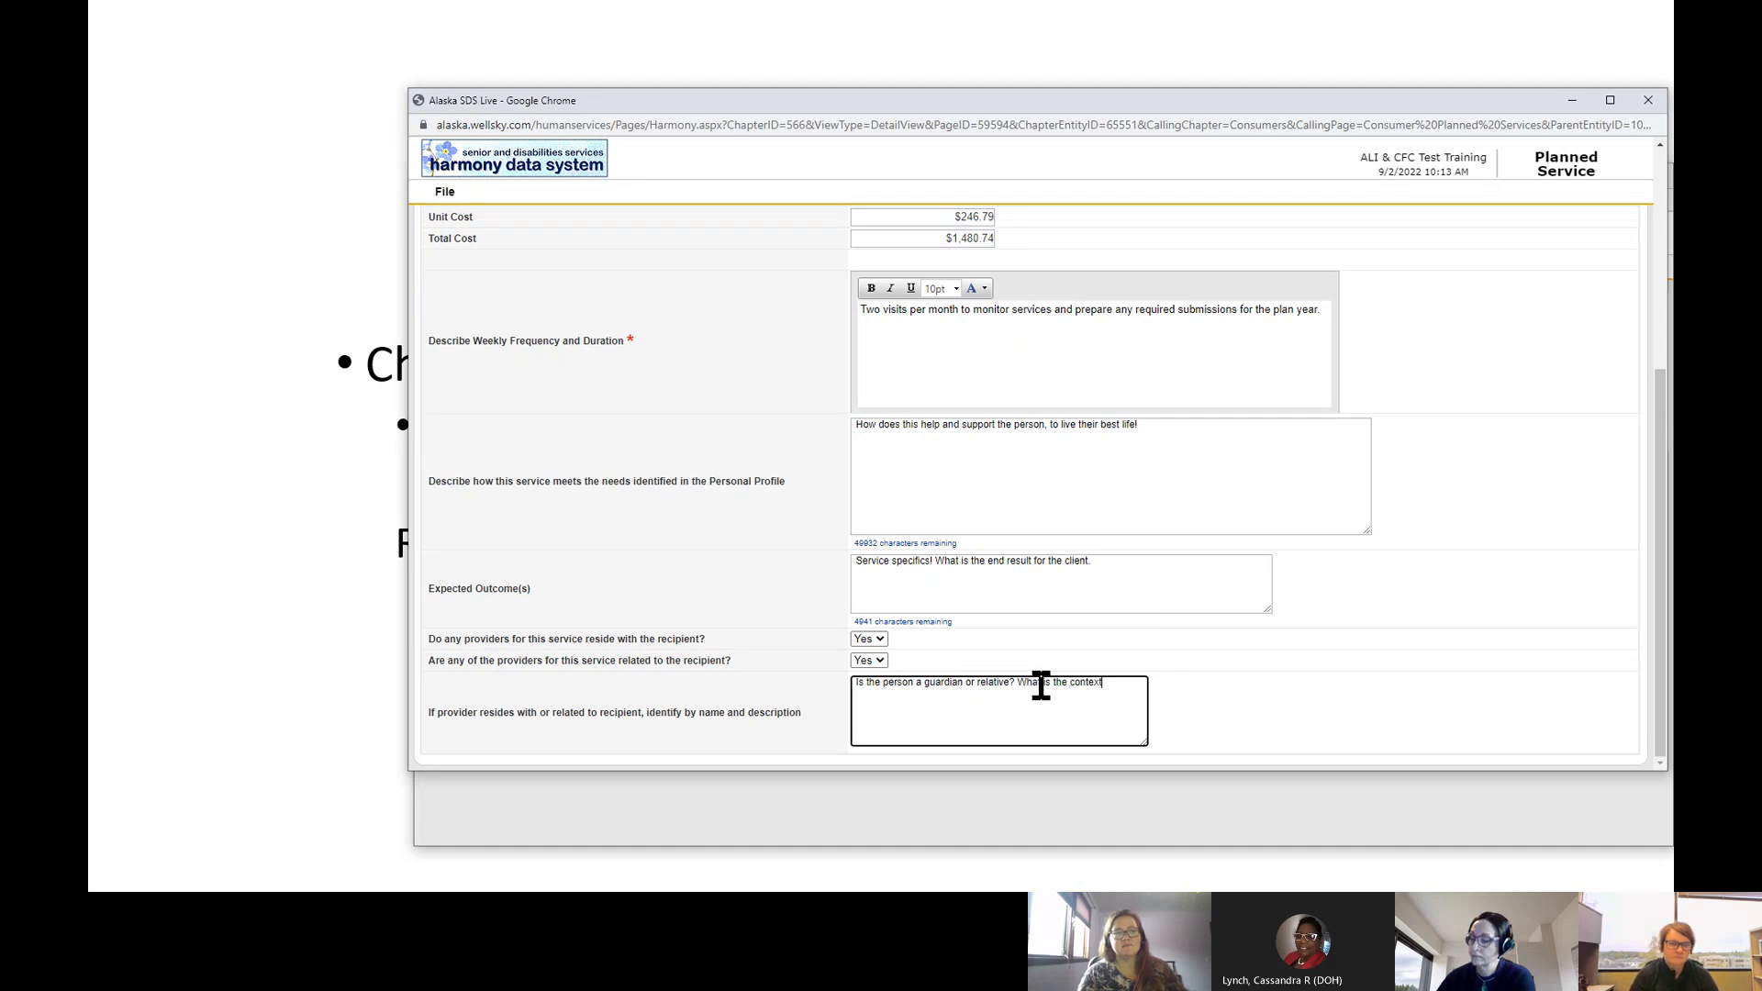
scroll(1040, 686, "up", 3)
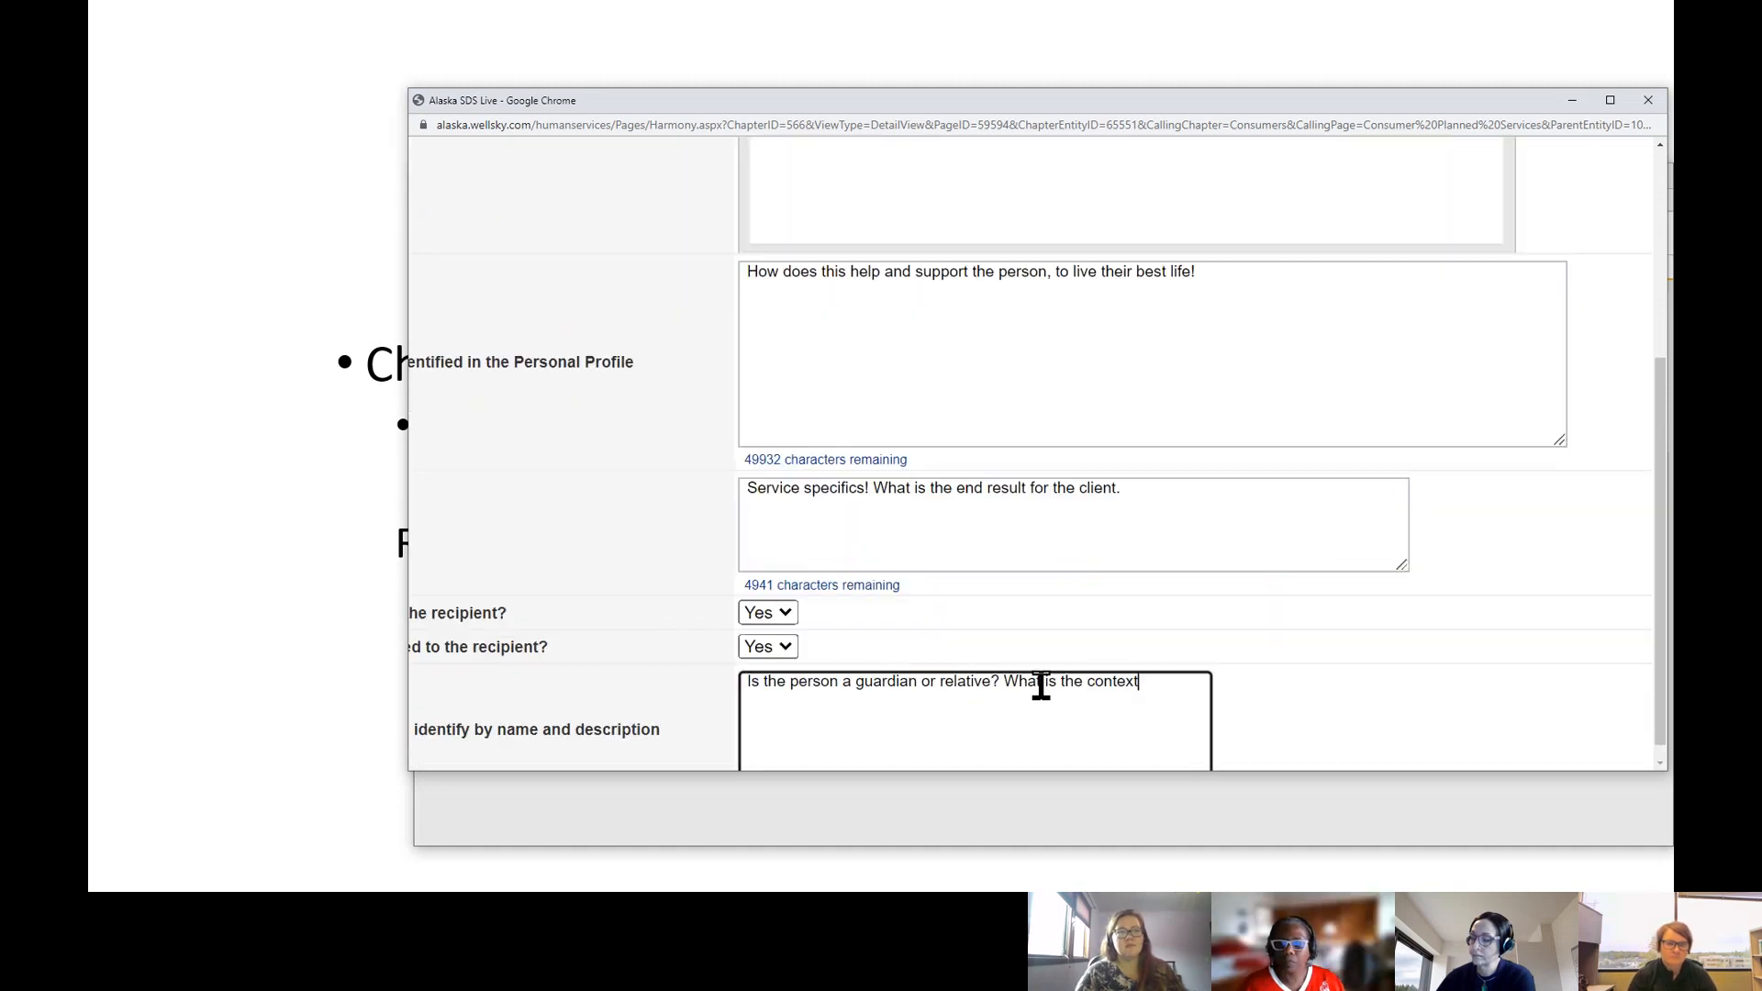
scroll(1040, 685, "down", 3)
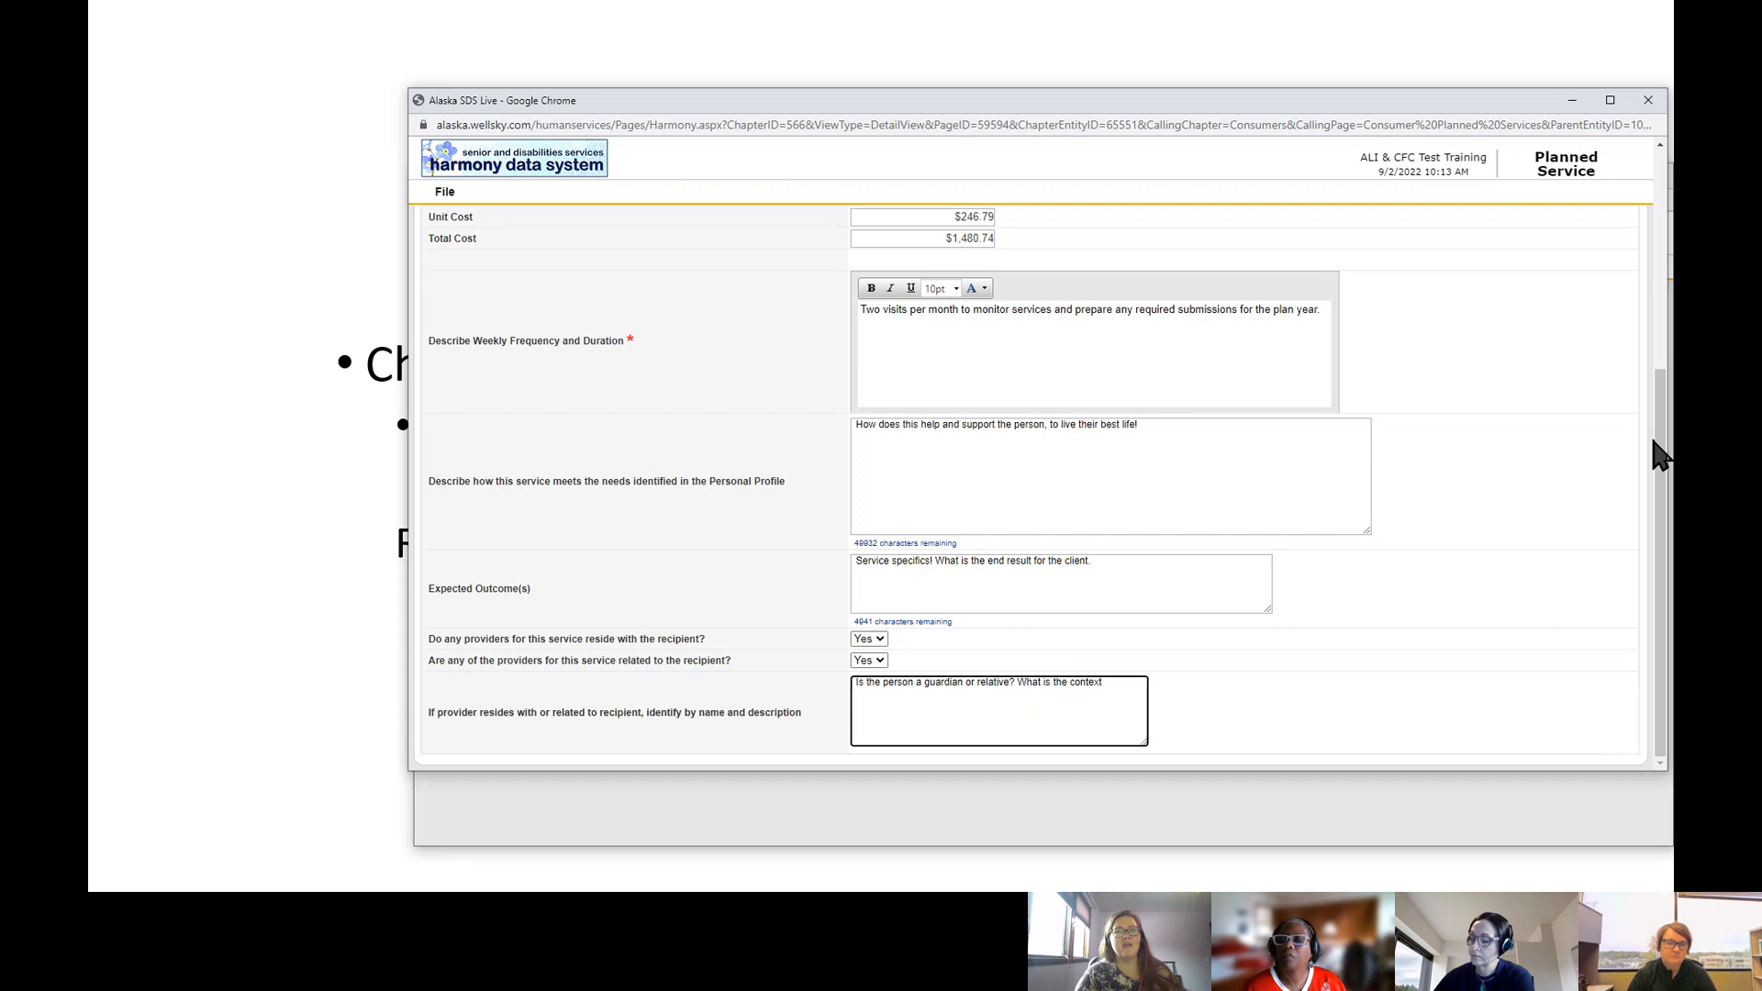
Step: Save the care coordination planned service and start a new blank planned service
left_click_drag(1659, 464, 1663, 239)
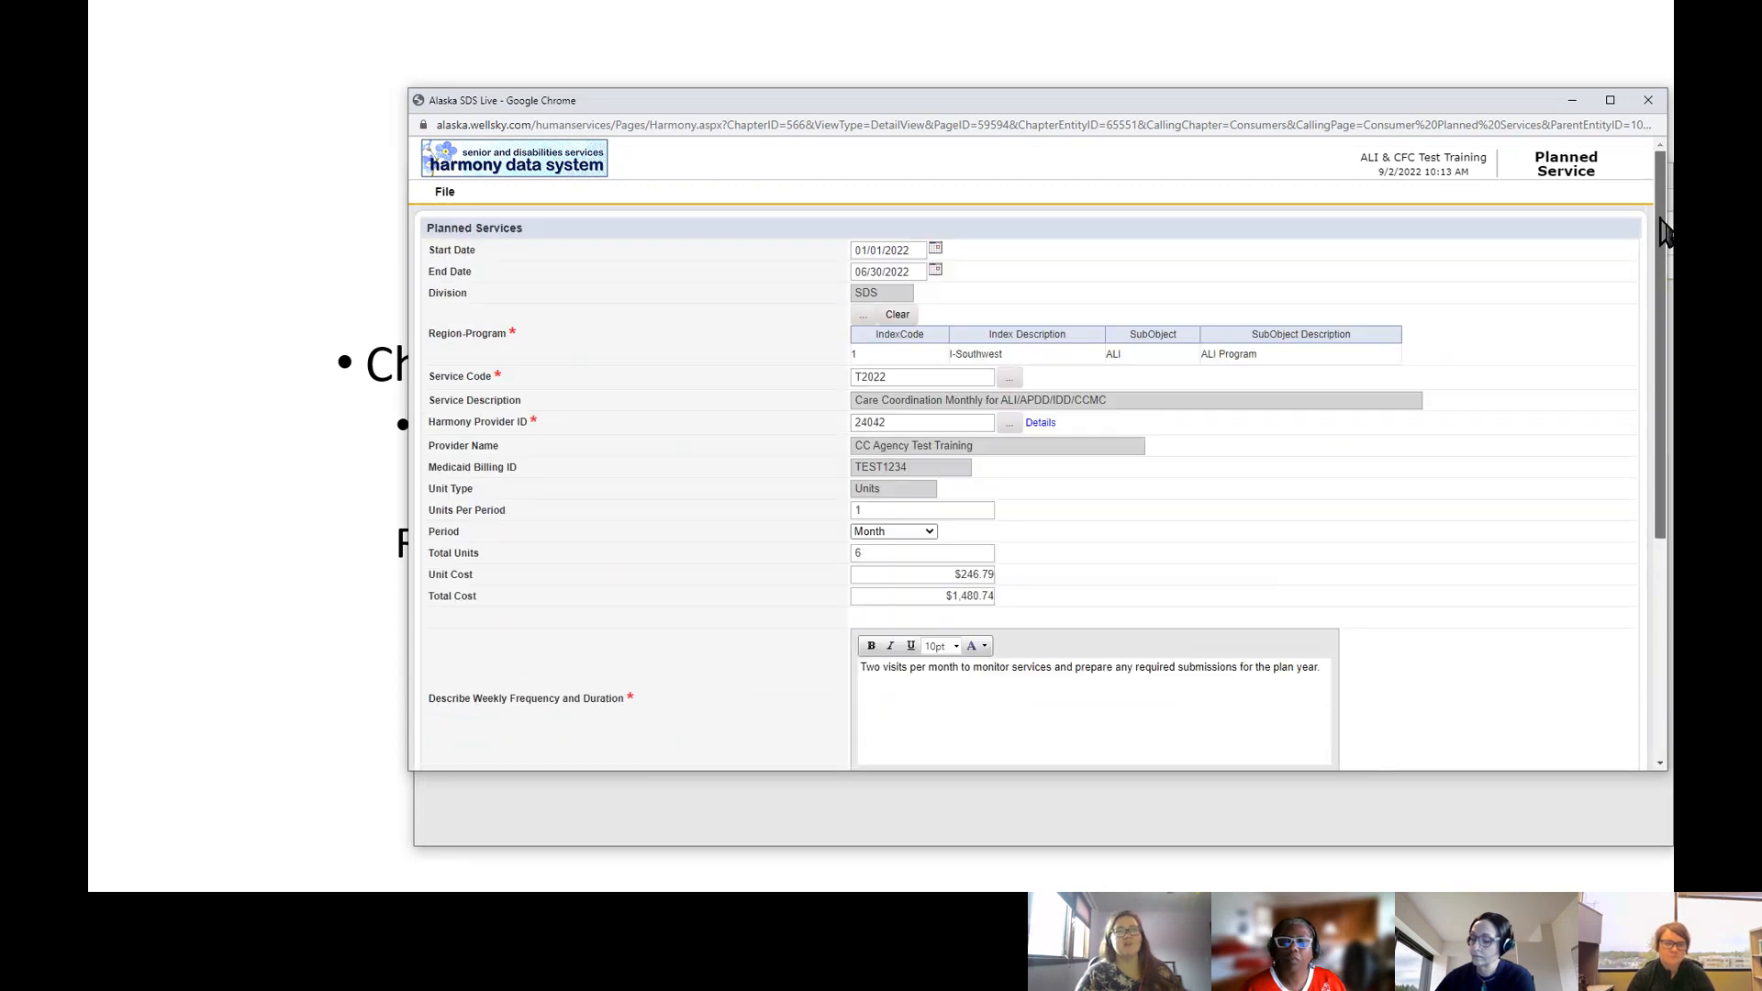
left_click(445, 195)
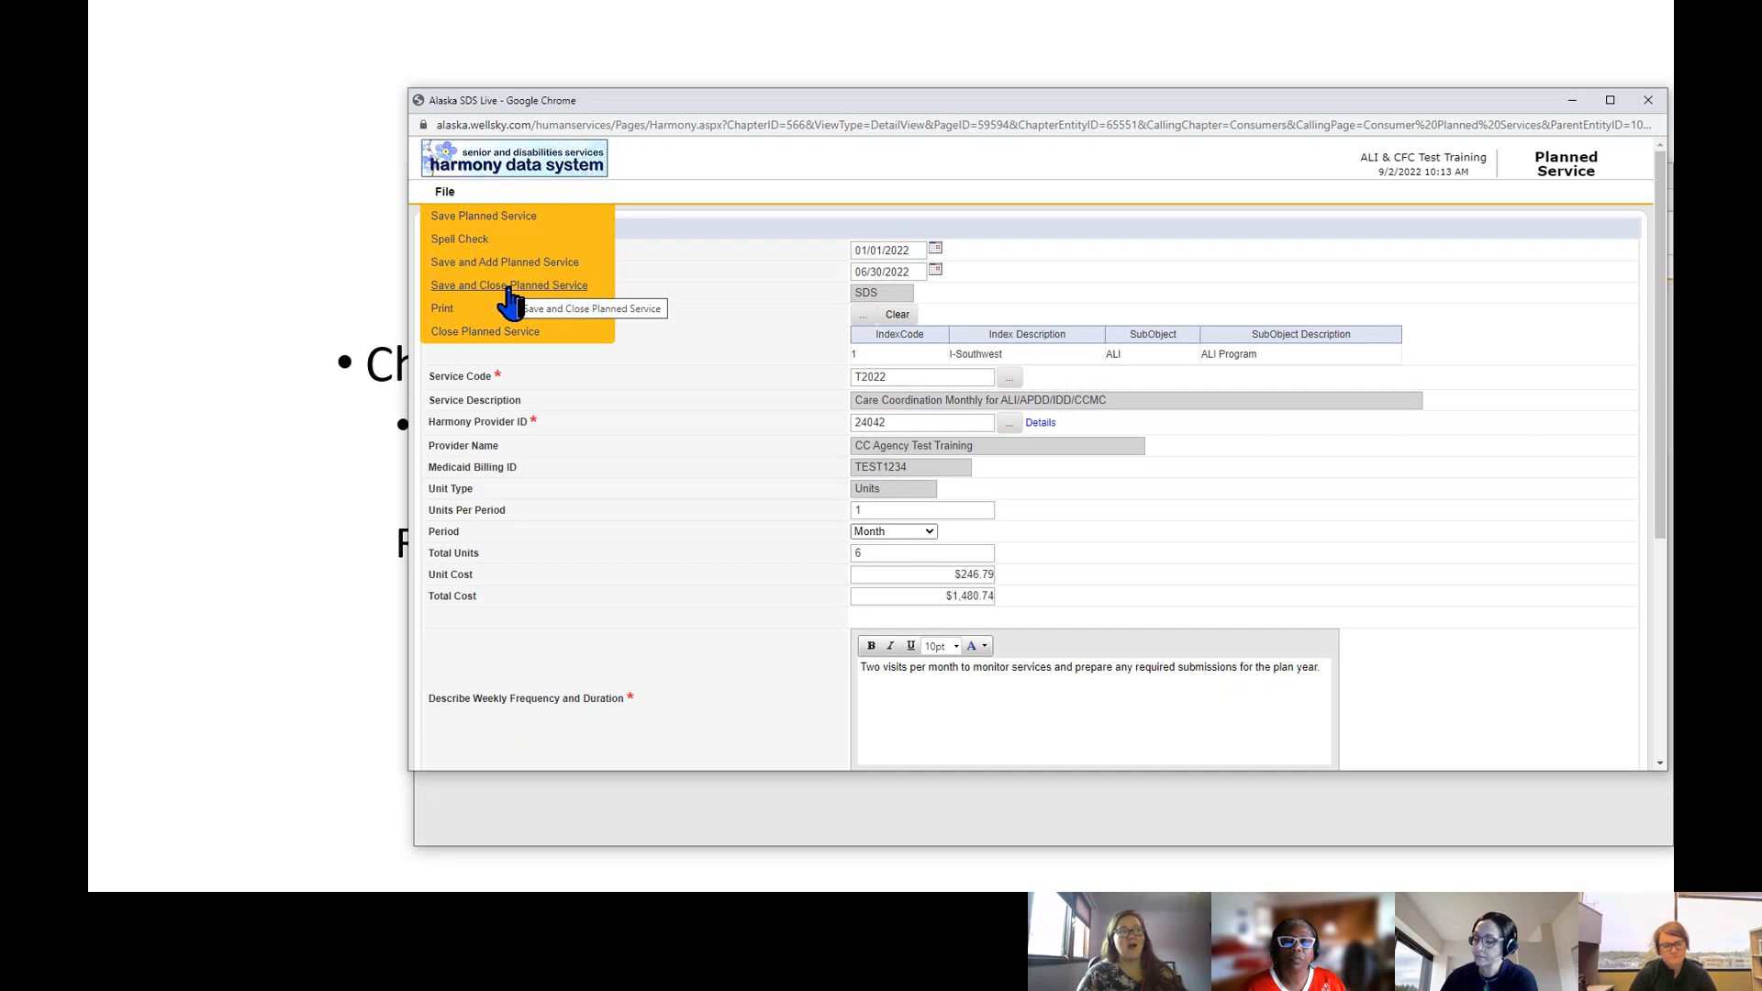
left_click(500, 267)
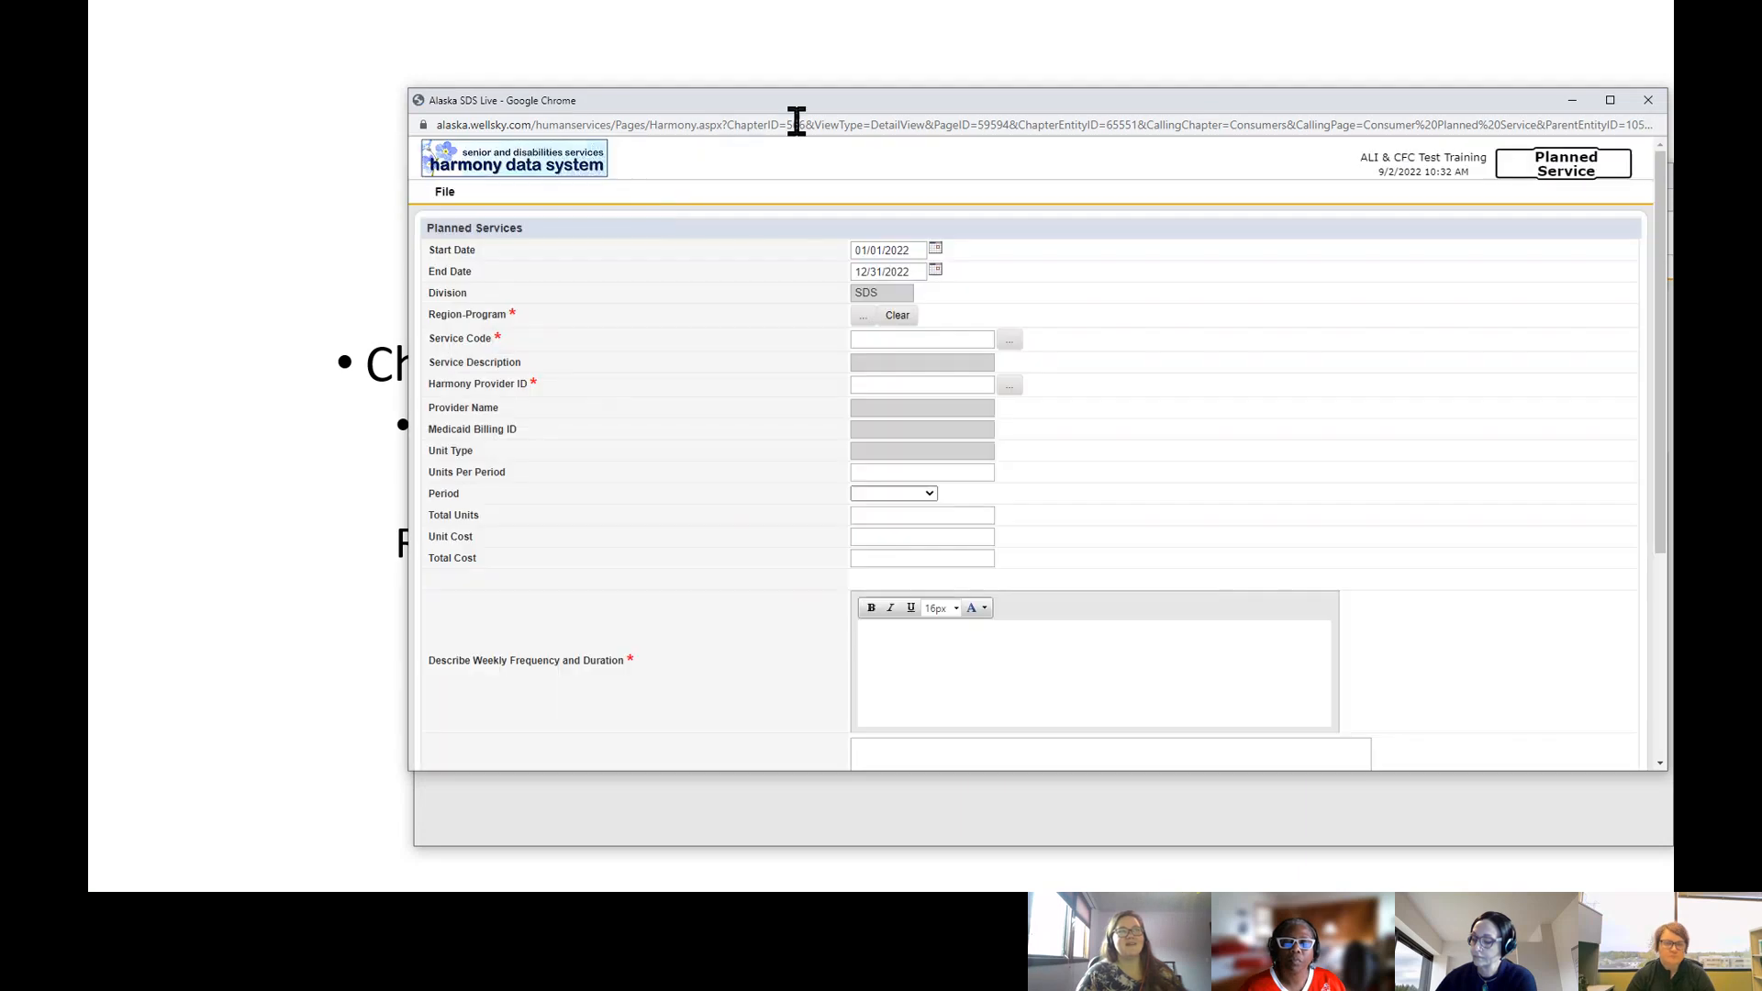
Step: Move the blank form aside, switch to the plan window and refresh its planned services list to check the saved record
left_click_drag(806, 101, 685, 90)
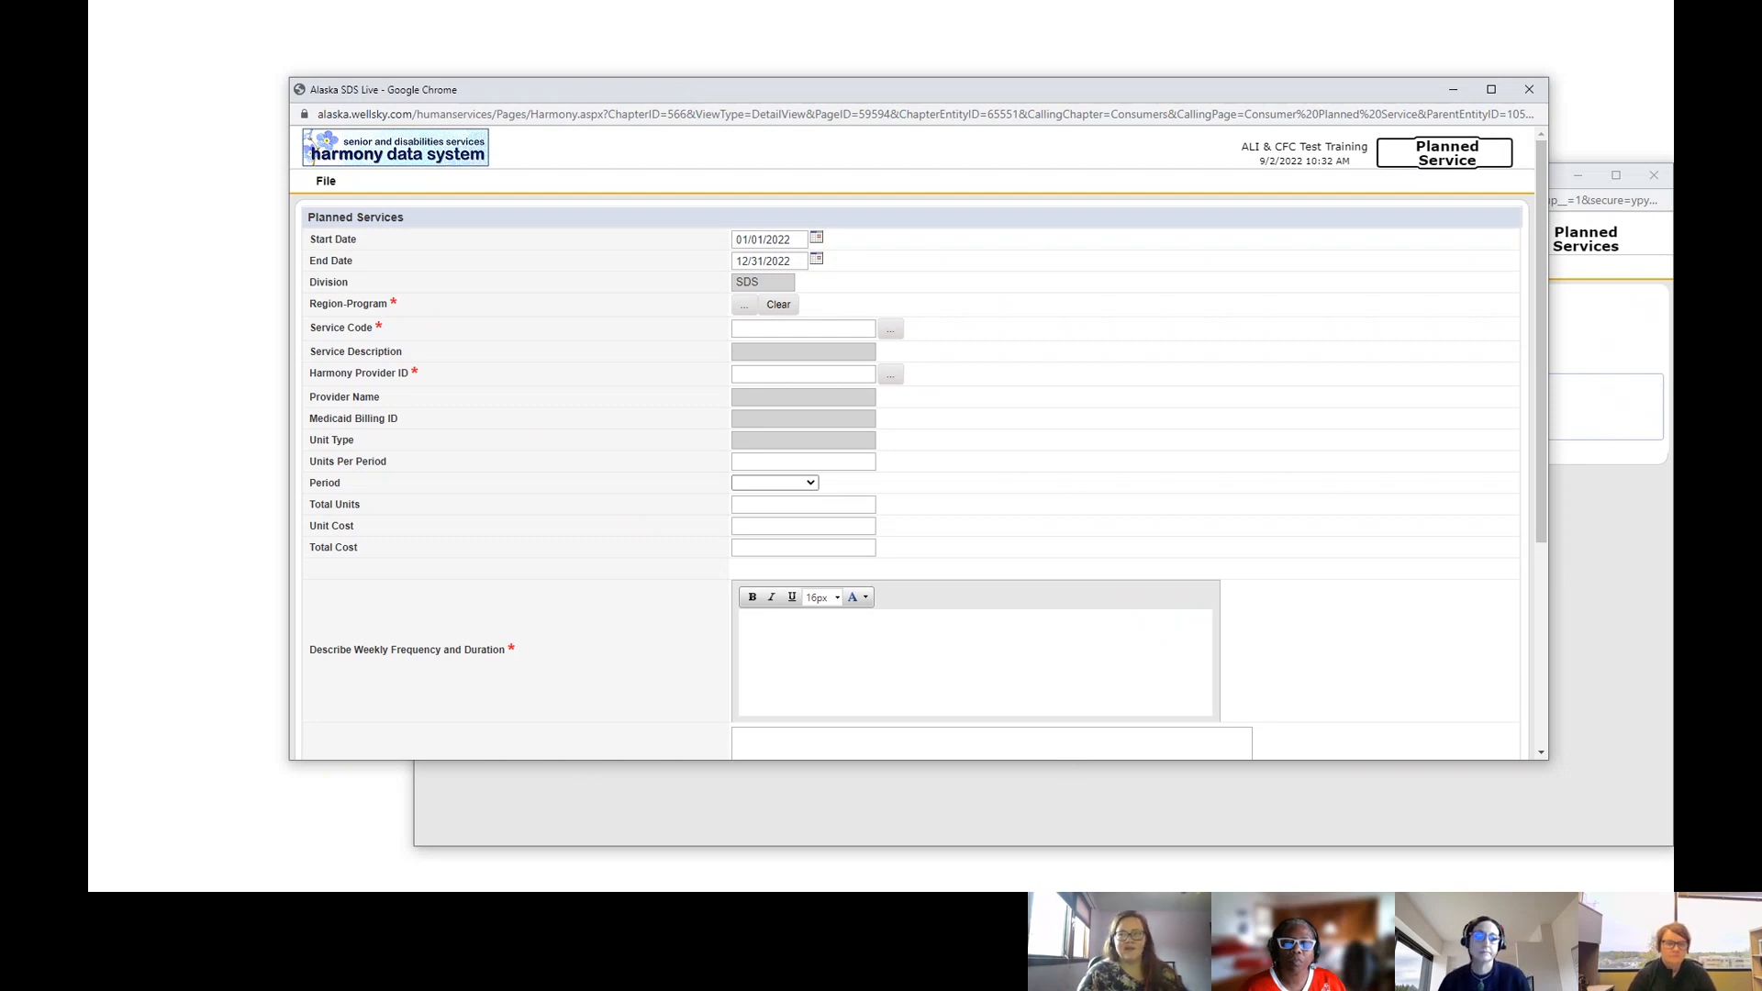
key("alt+Tab")
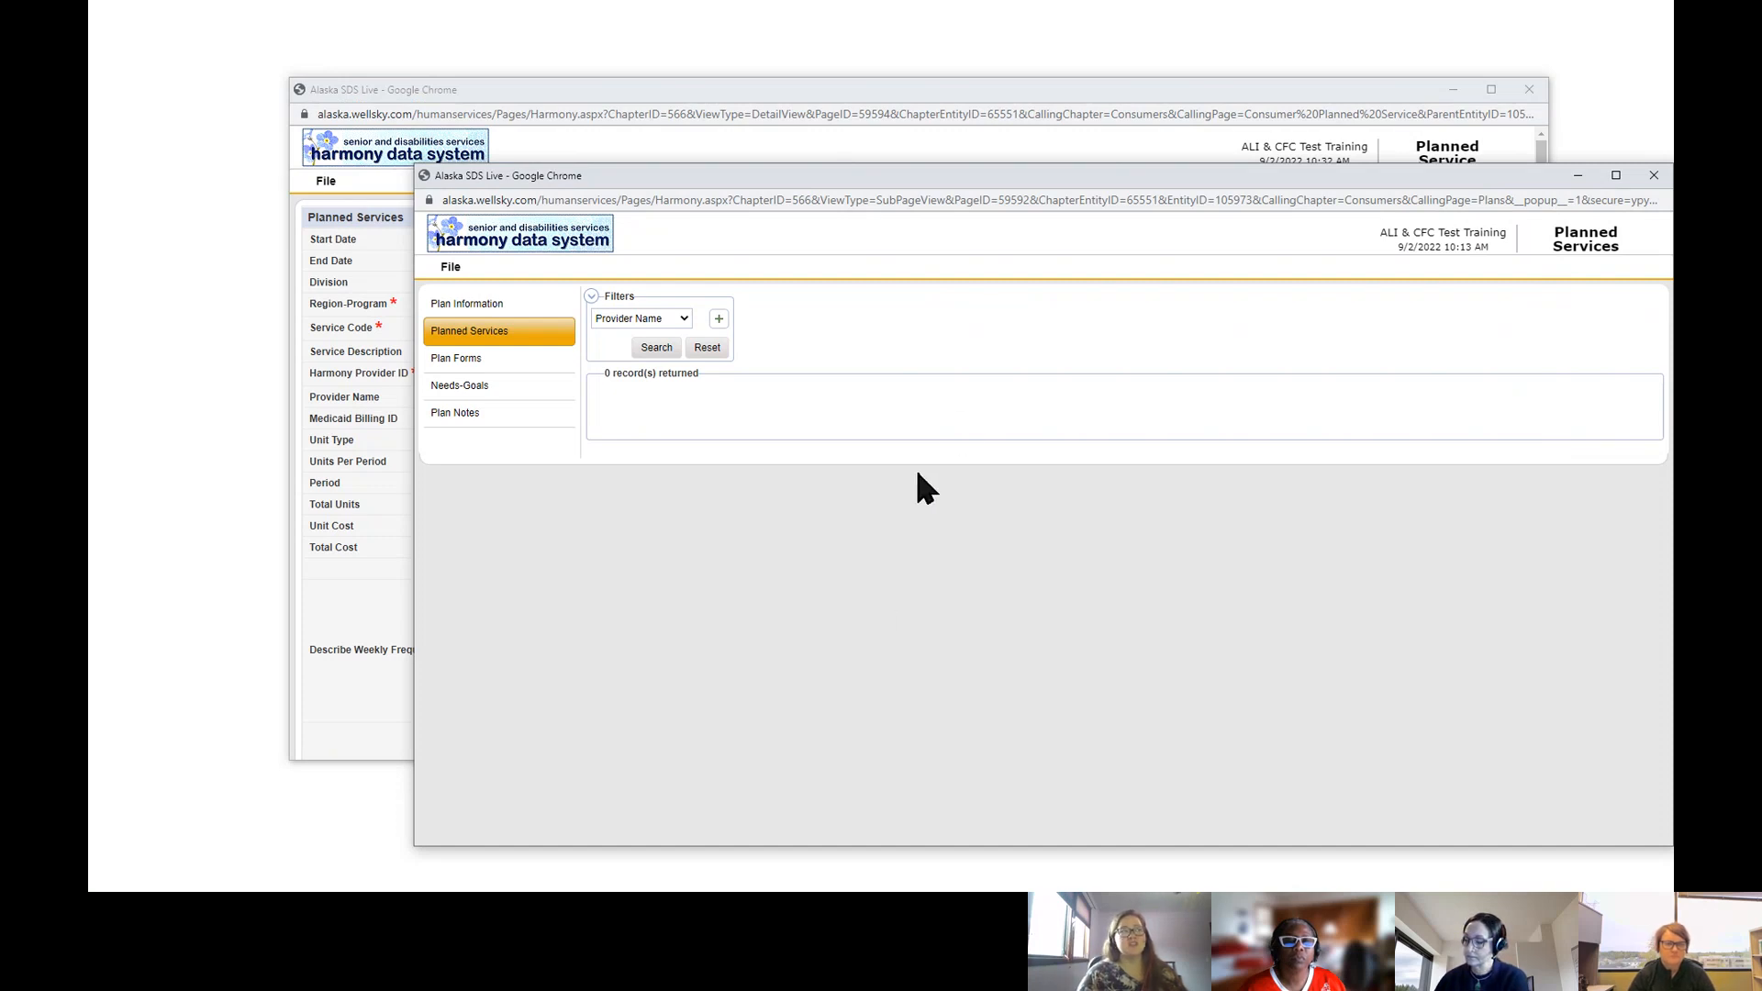
left_click(547, 339)
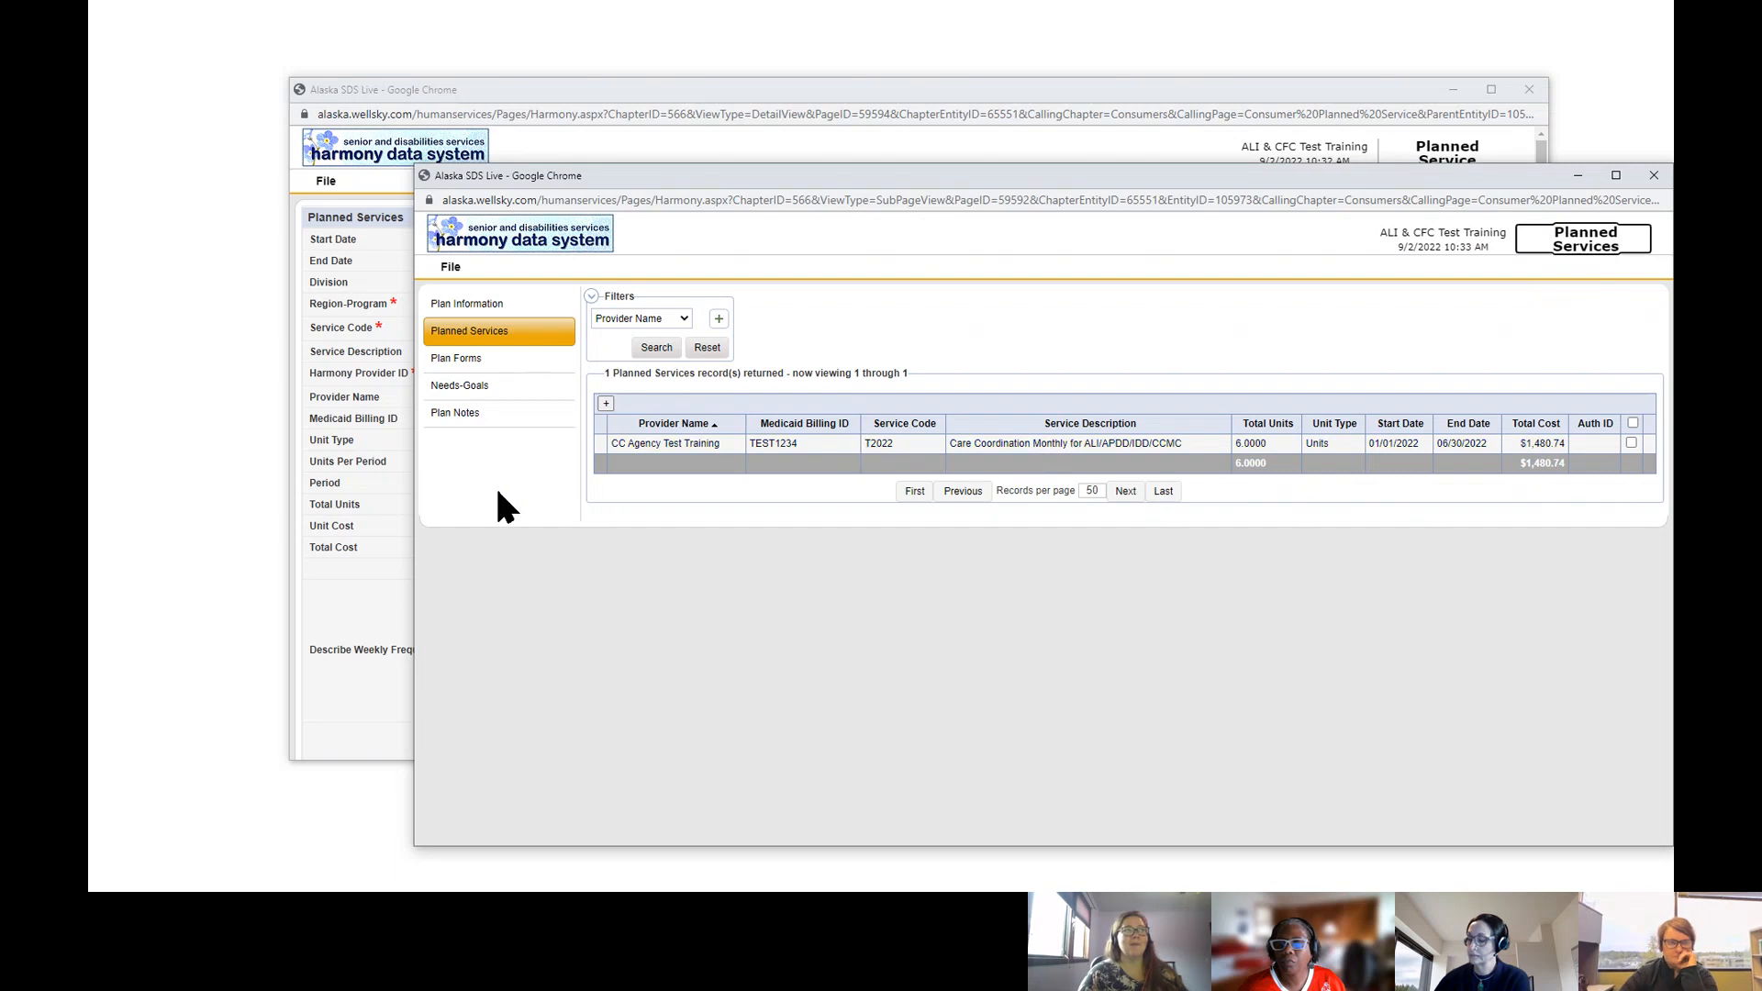
left_click(453, 266)
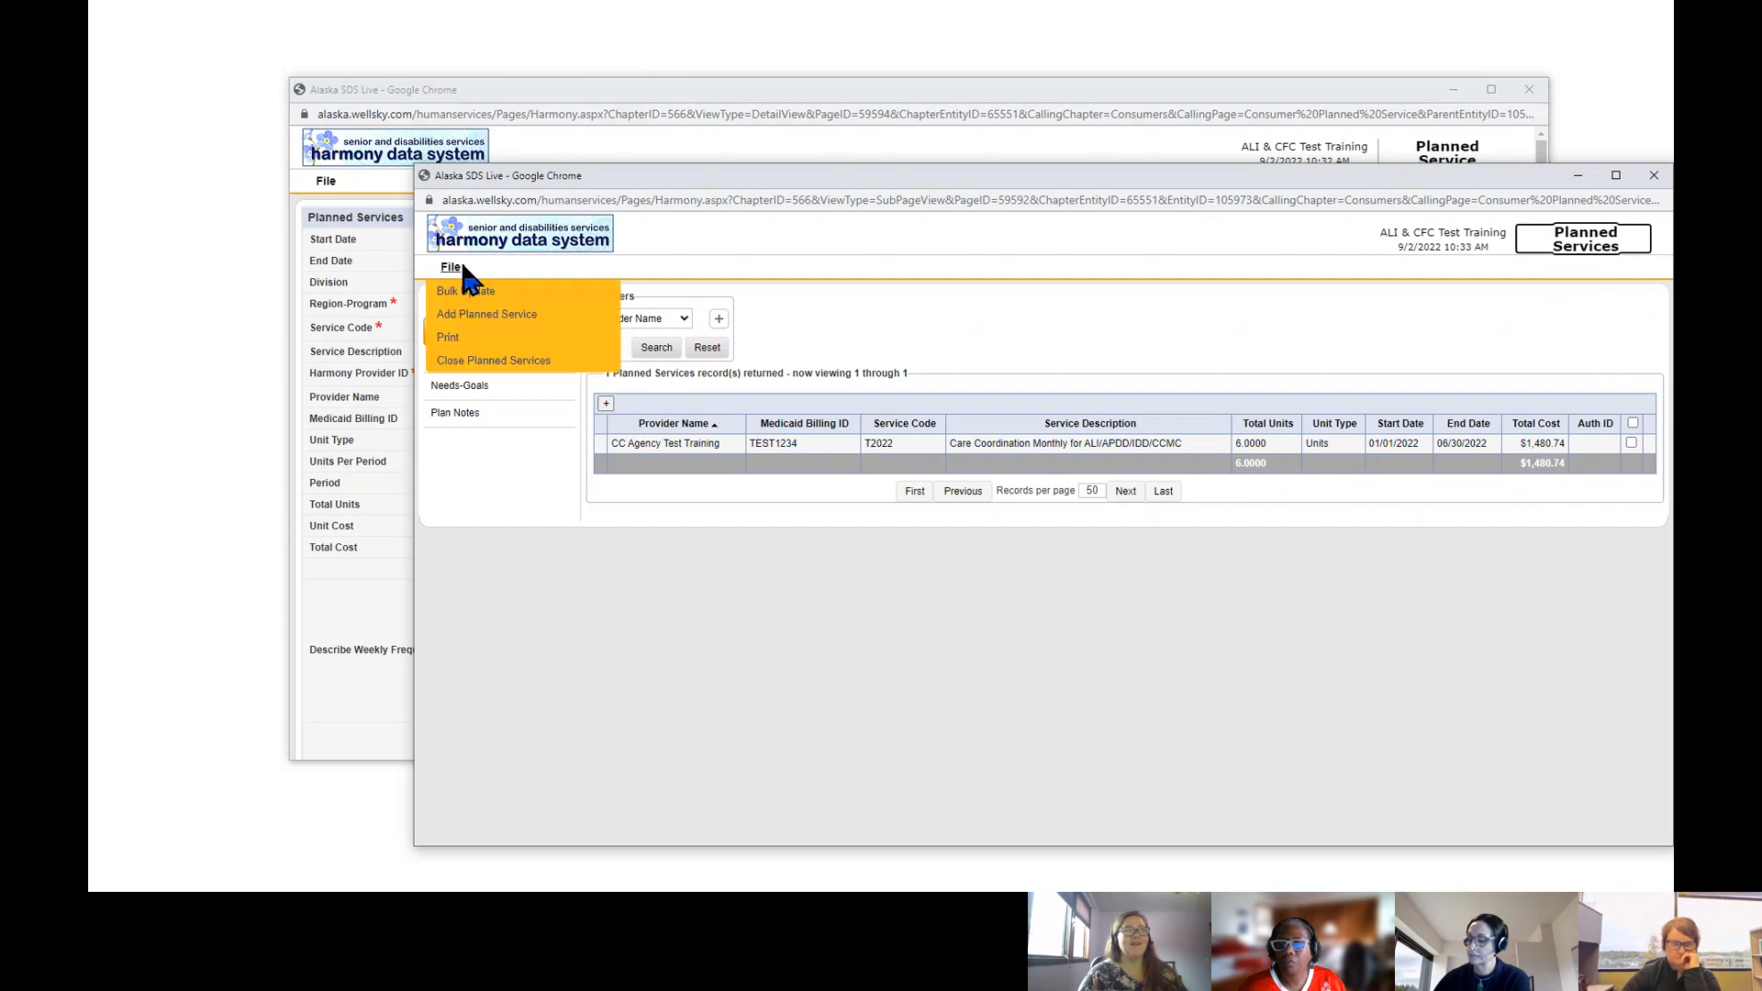
Step: Bring the blank planned service form forward, then minimize it to return to the planned services list
left_click(665, 84)
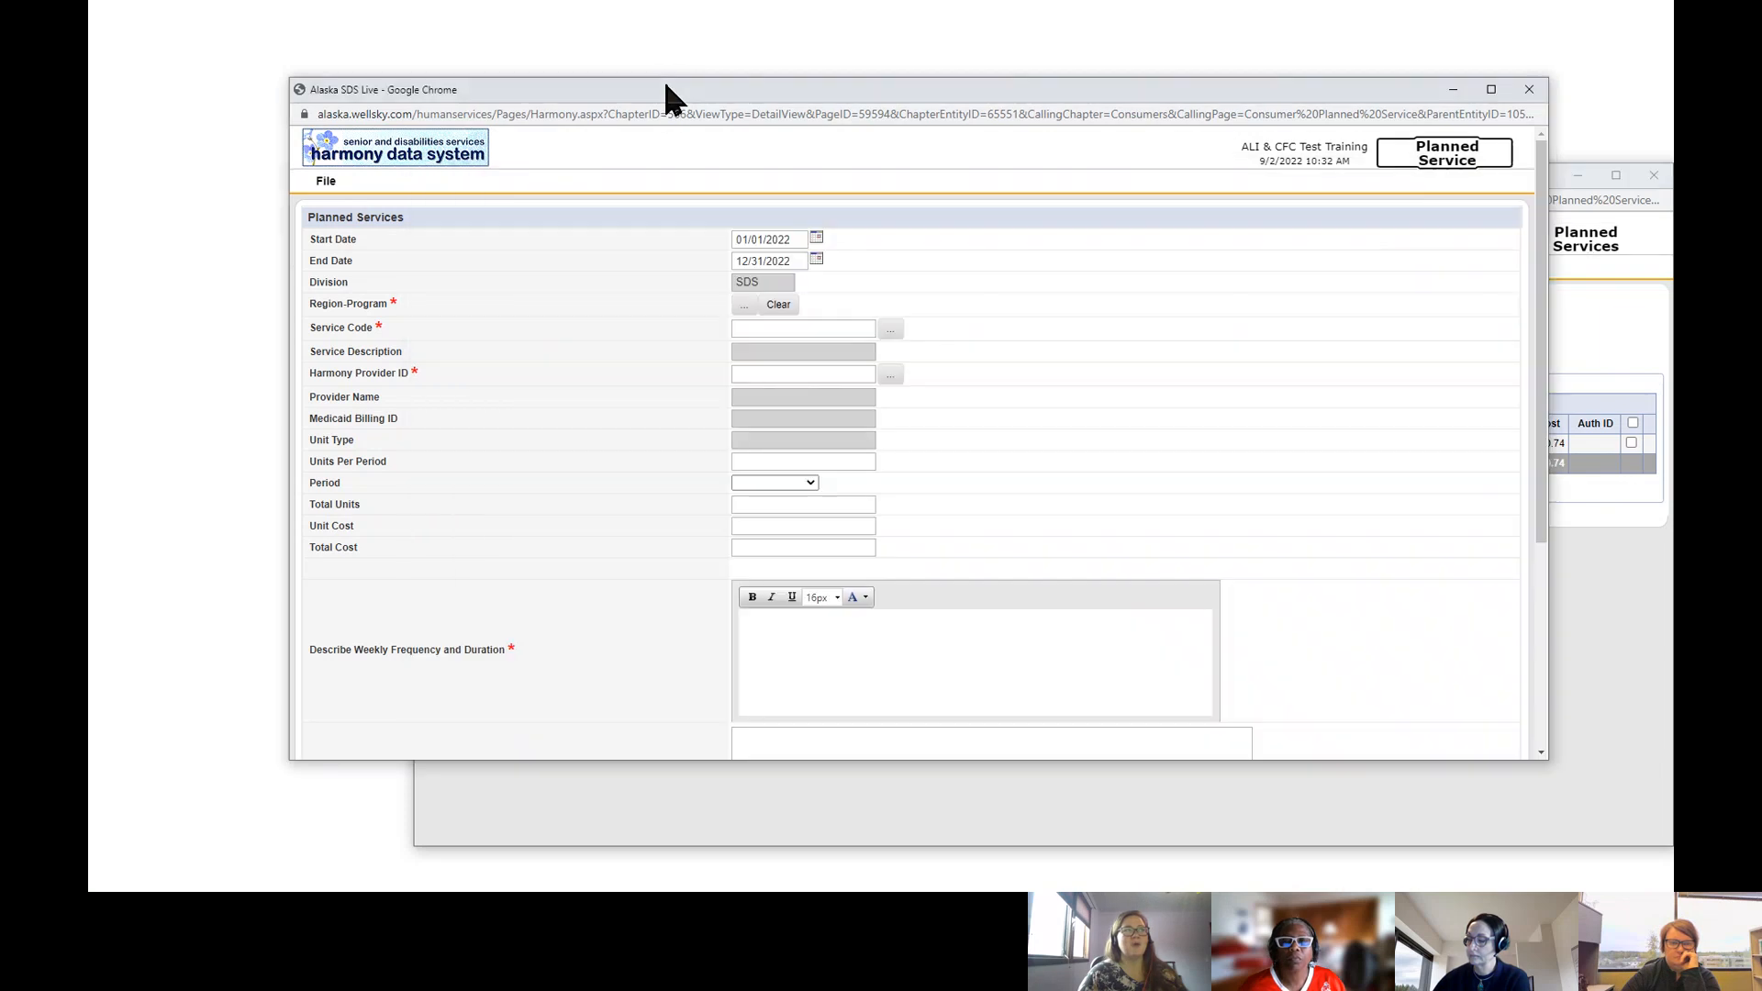
left_click(765, 240)
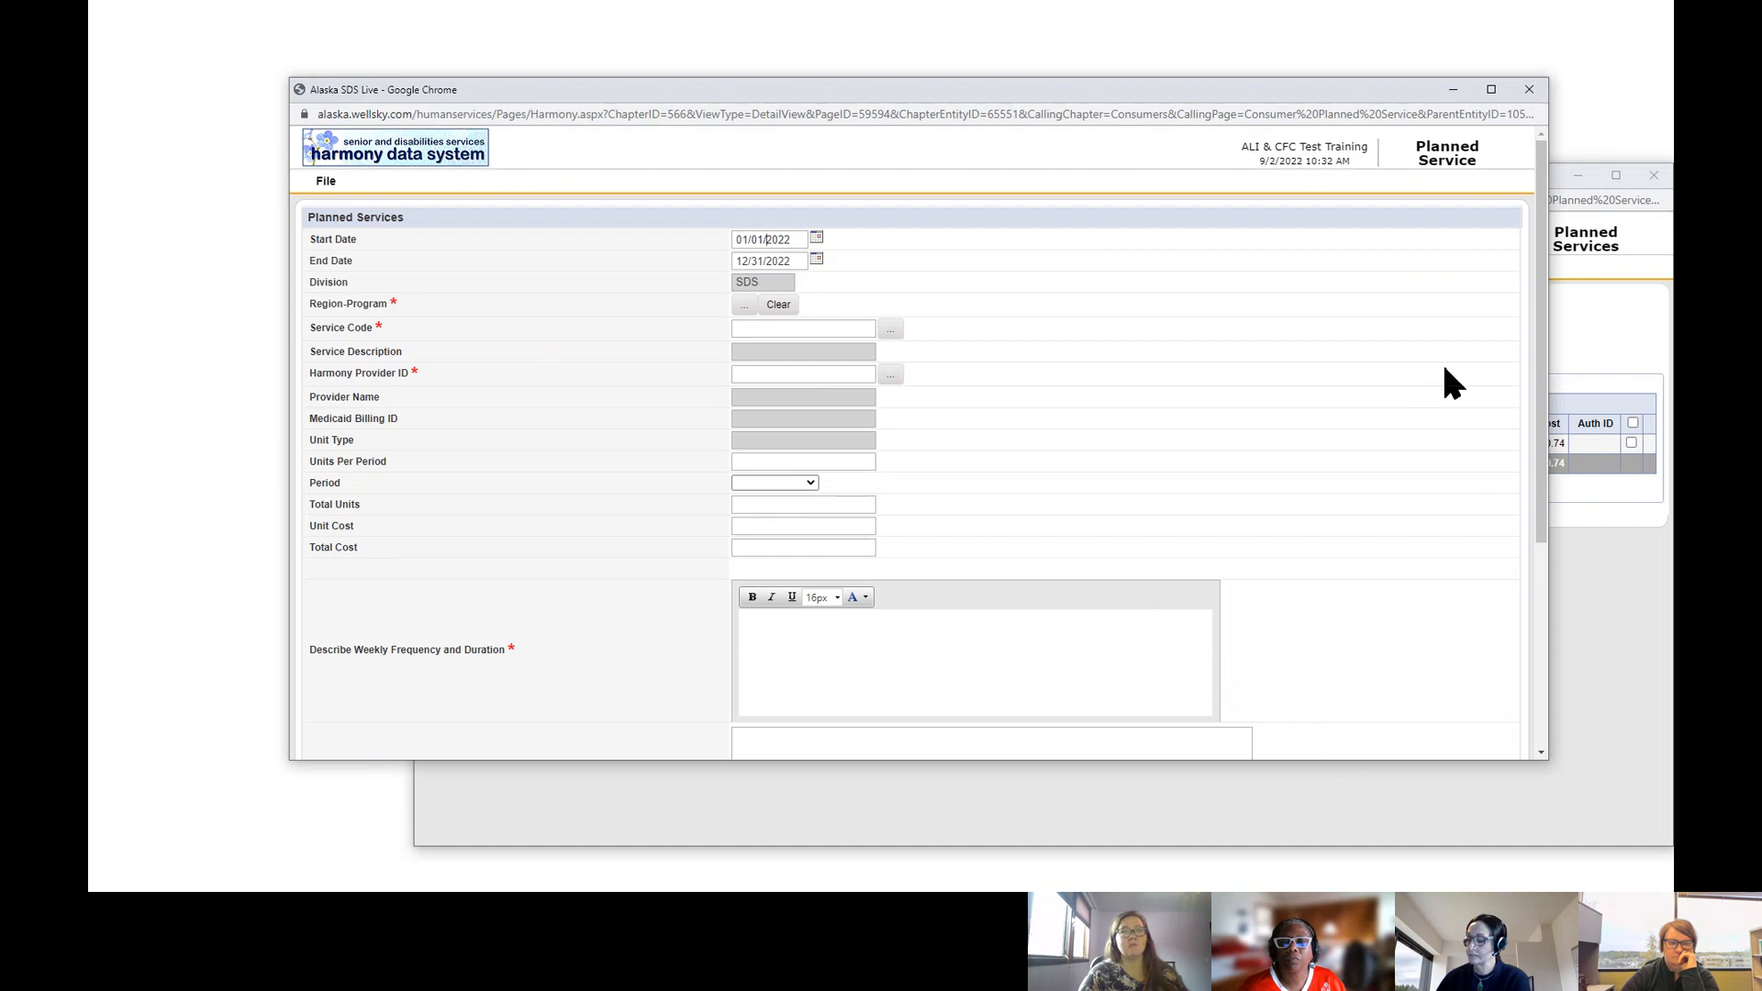
left_click_drag(1538, 235, 1499, 229)
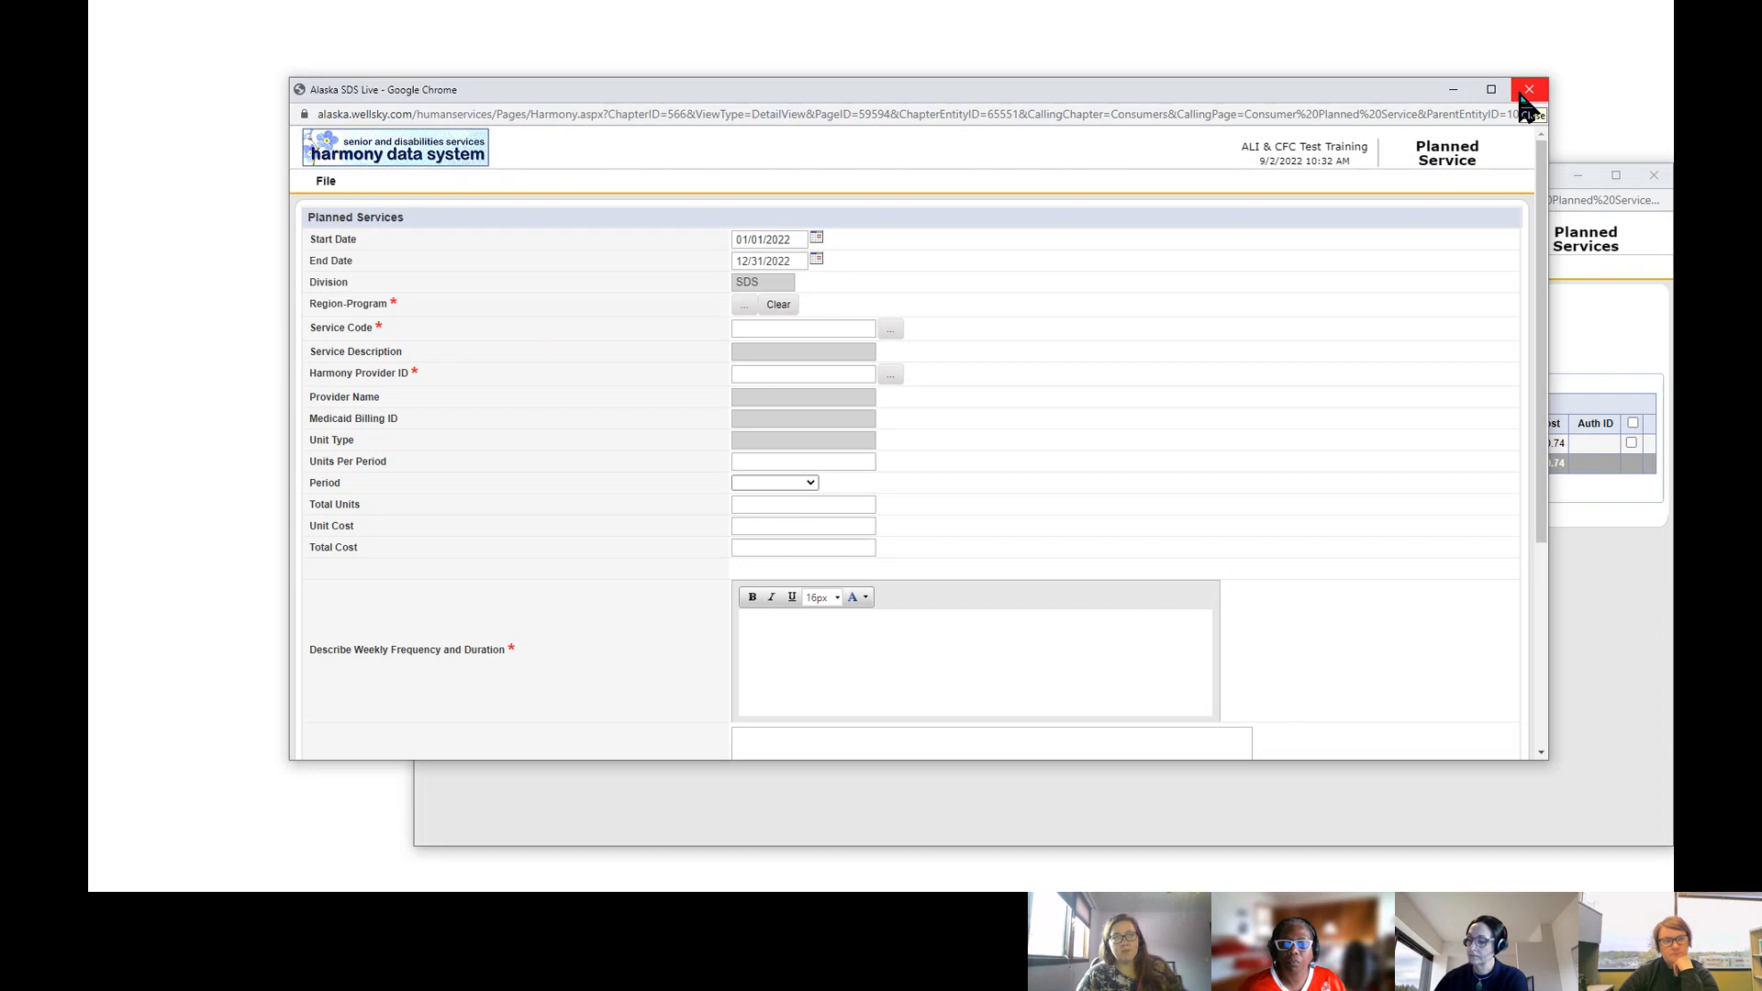
left_click(1449, 88)
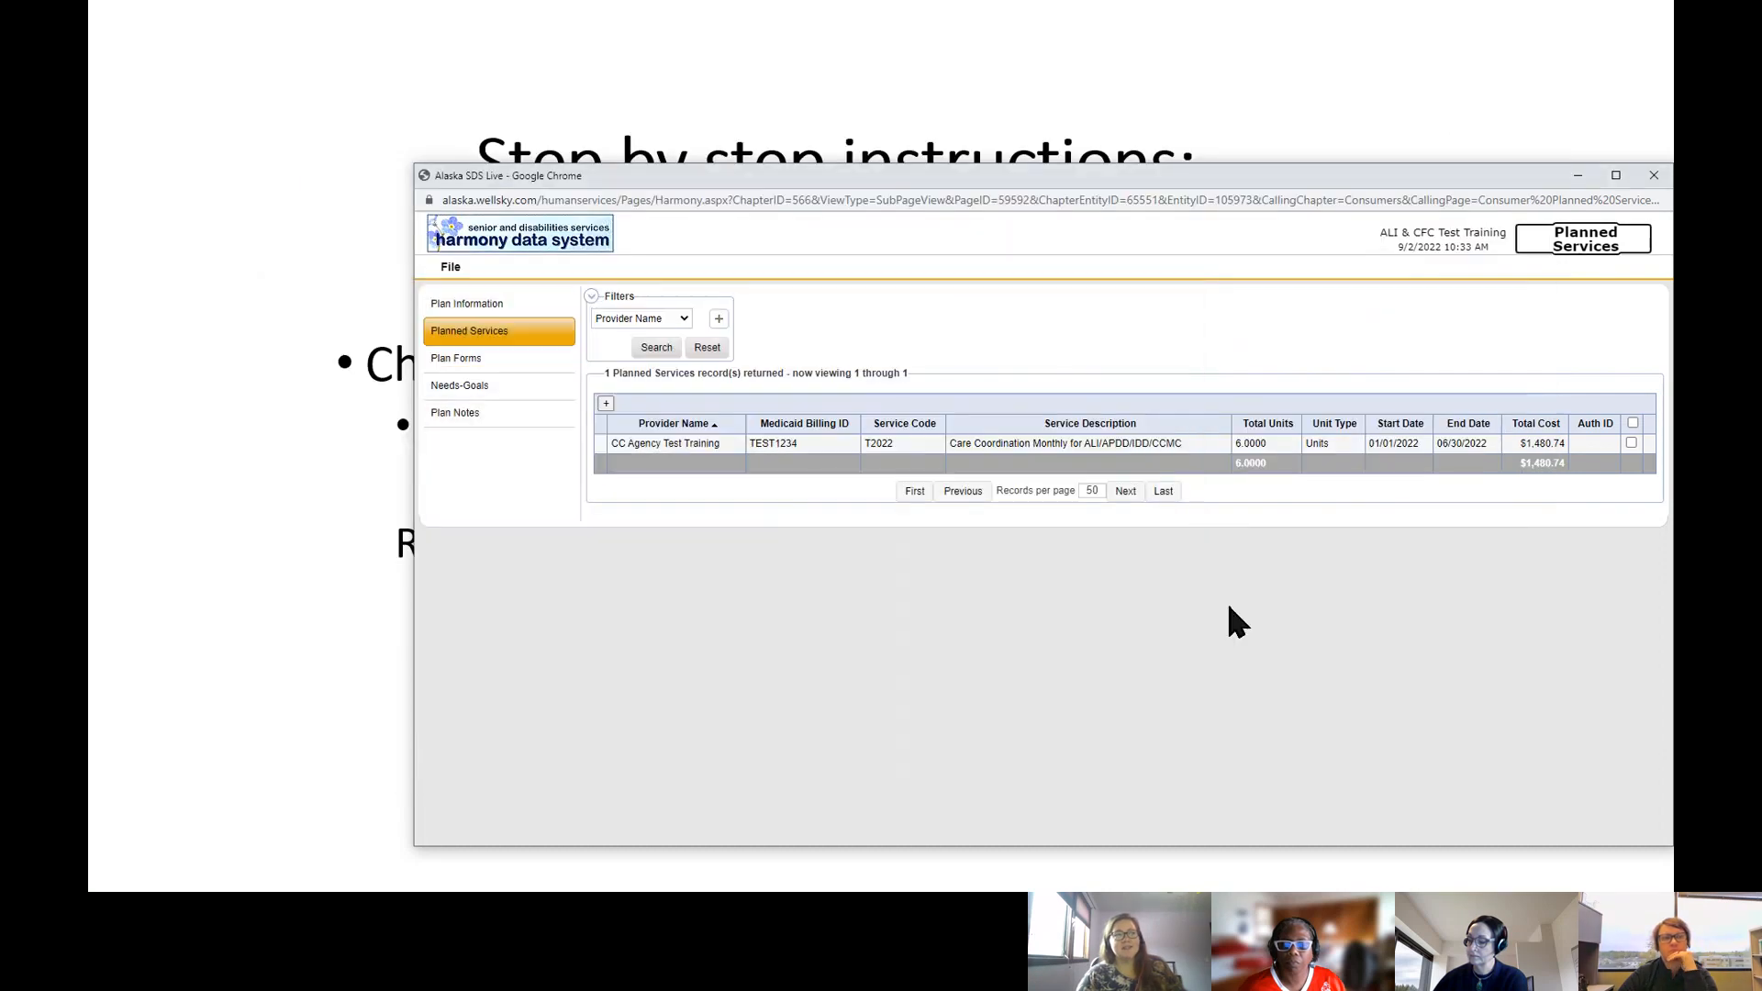
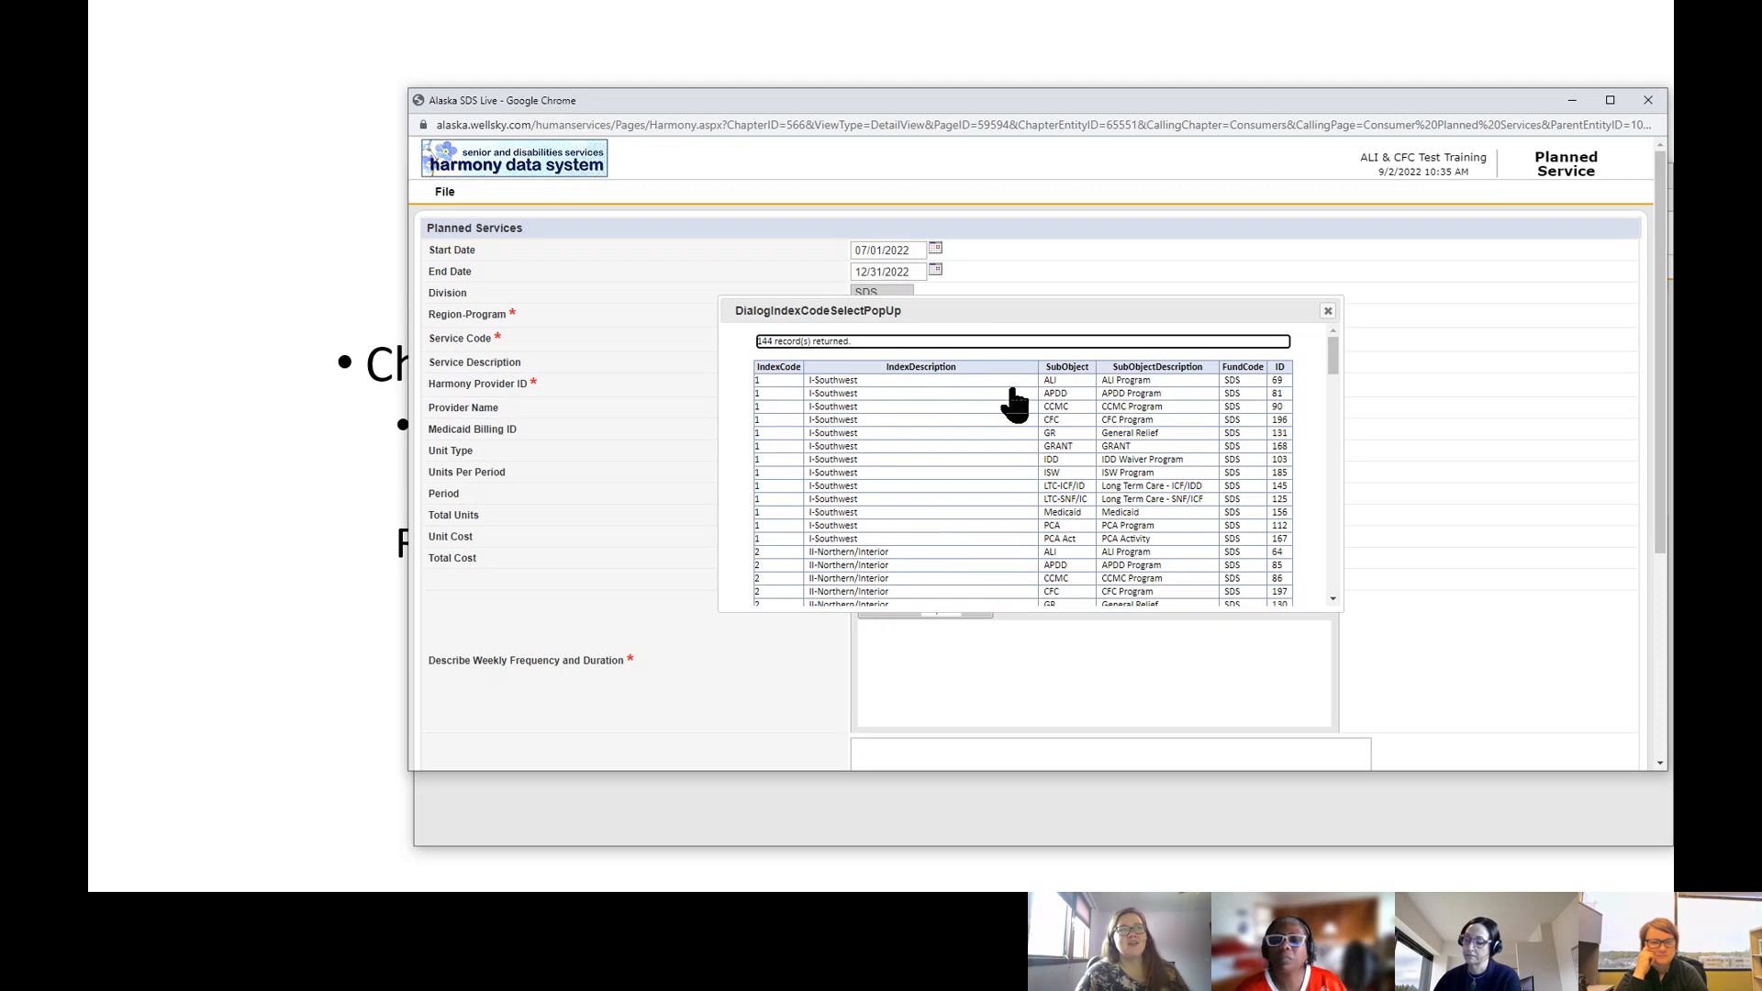
Step: Set the Region-Program to I-Southwest CFC Program and choose service code S5160:SE from a service type search for Personal Emergency Response System
left_click(1129, 428)
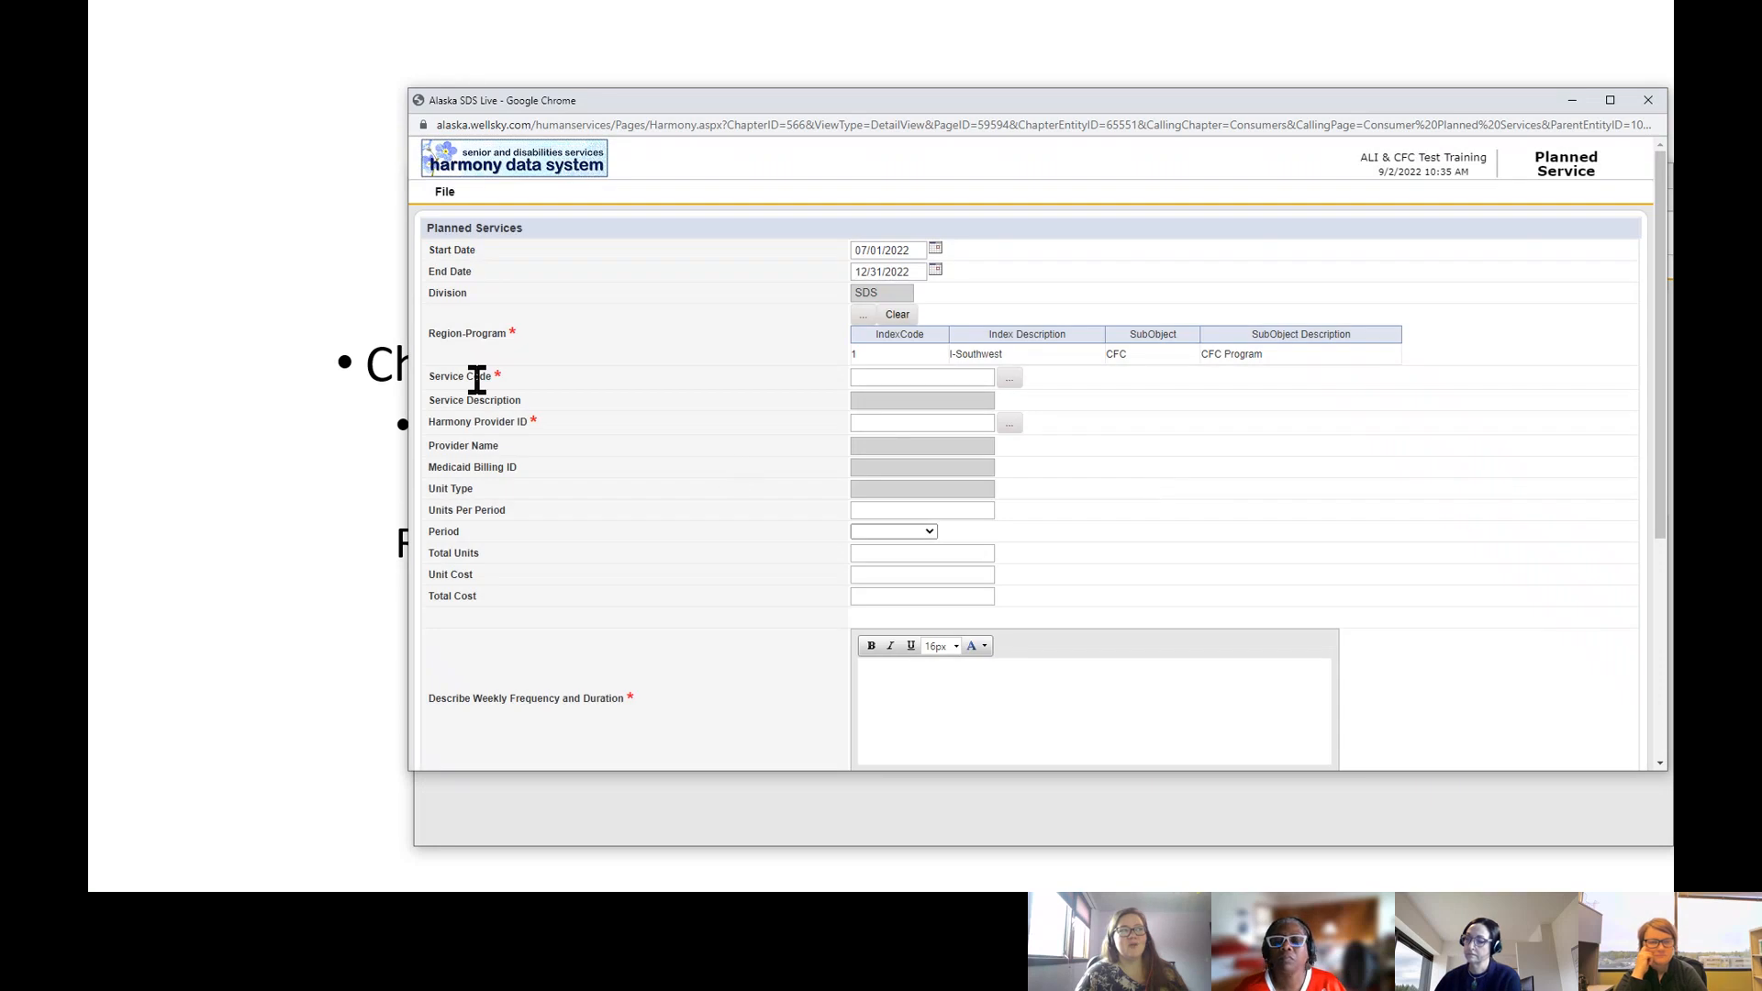
left_click(1005, 379)
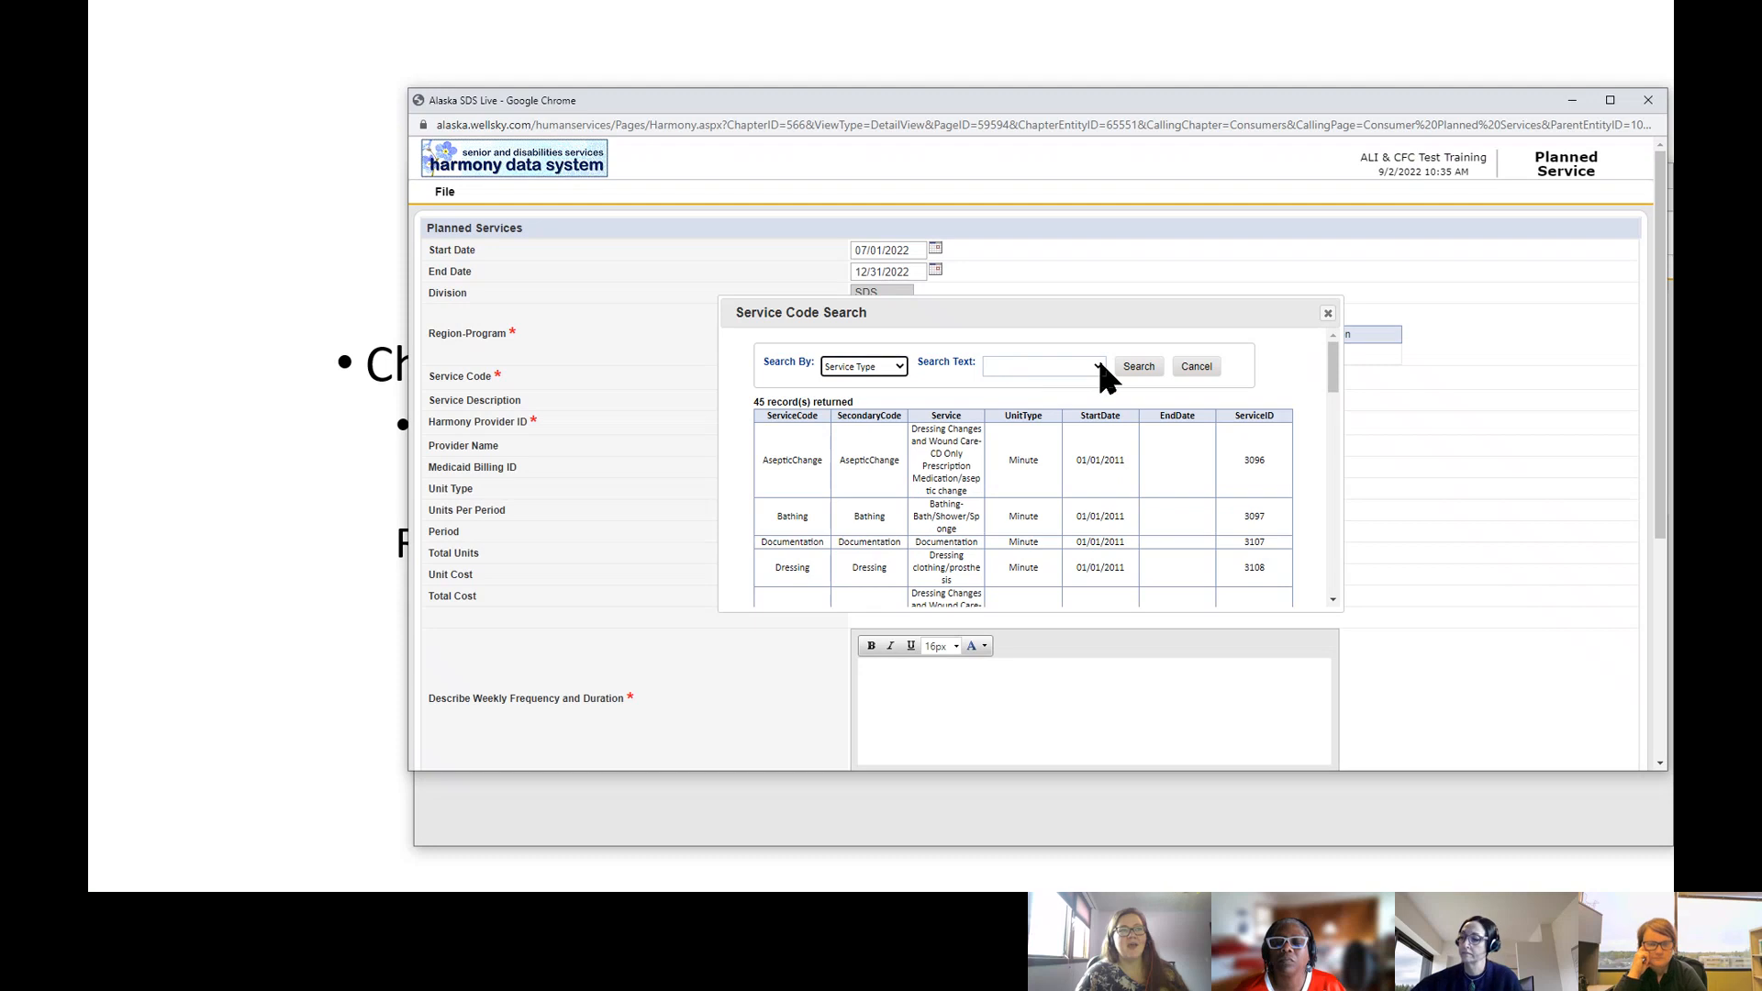
left_click(1099, 368)
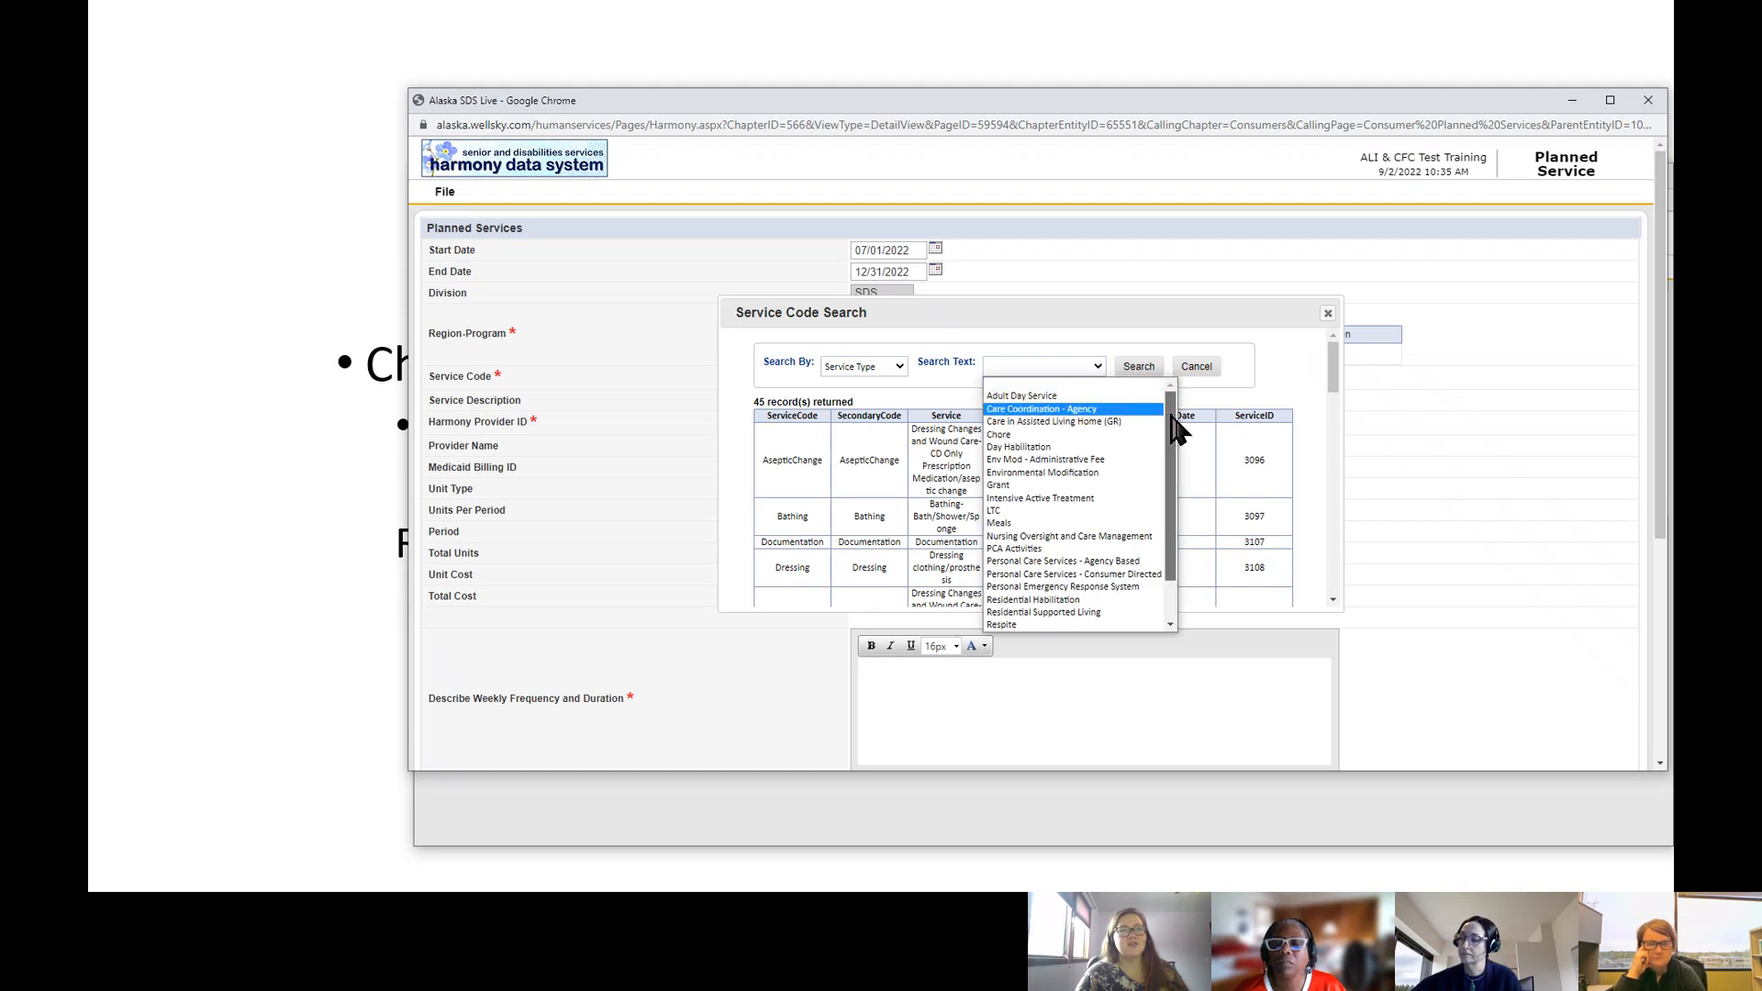
left_click_drag(1176, 430, 1161, 471)
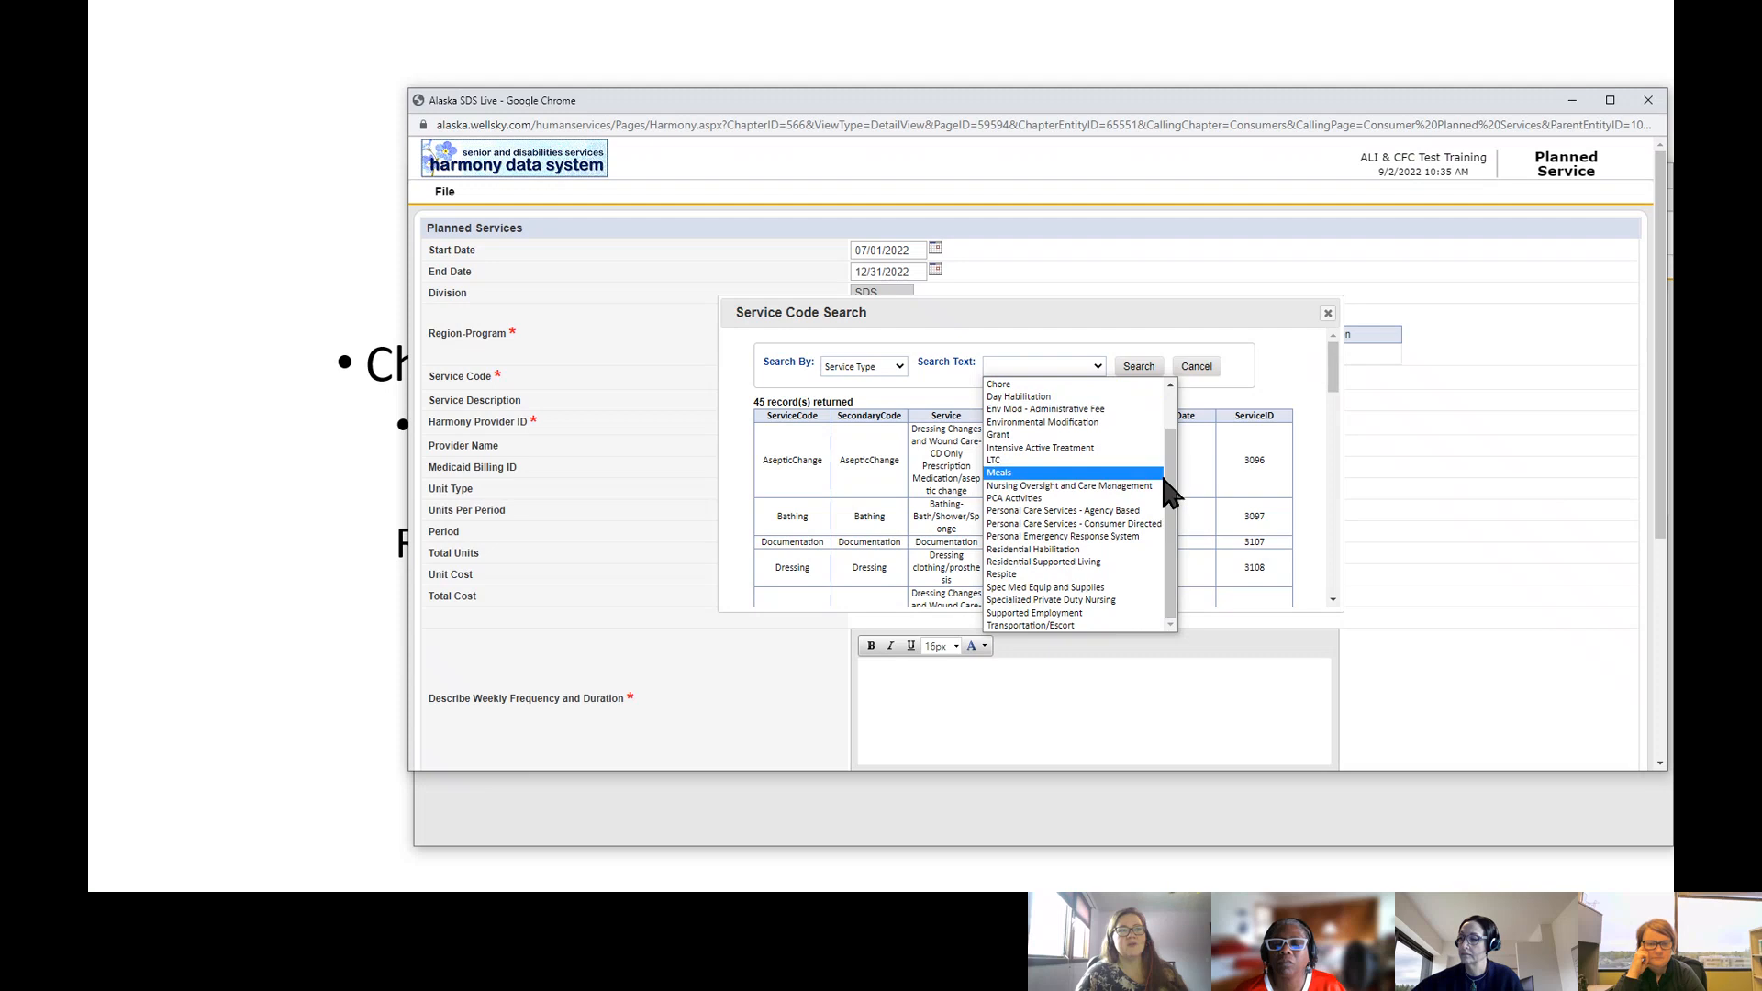
left_click(1148, 537)
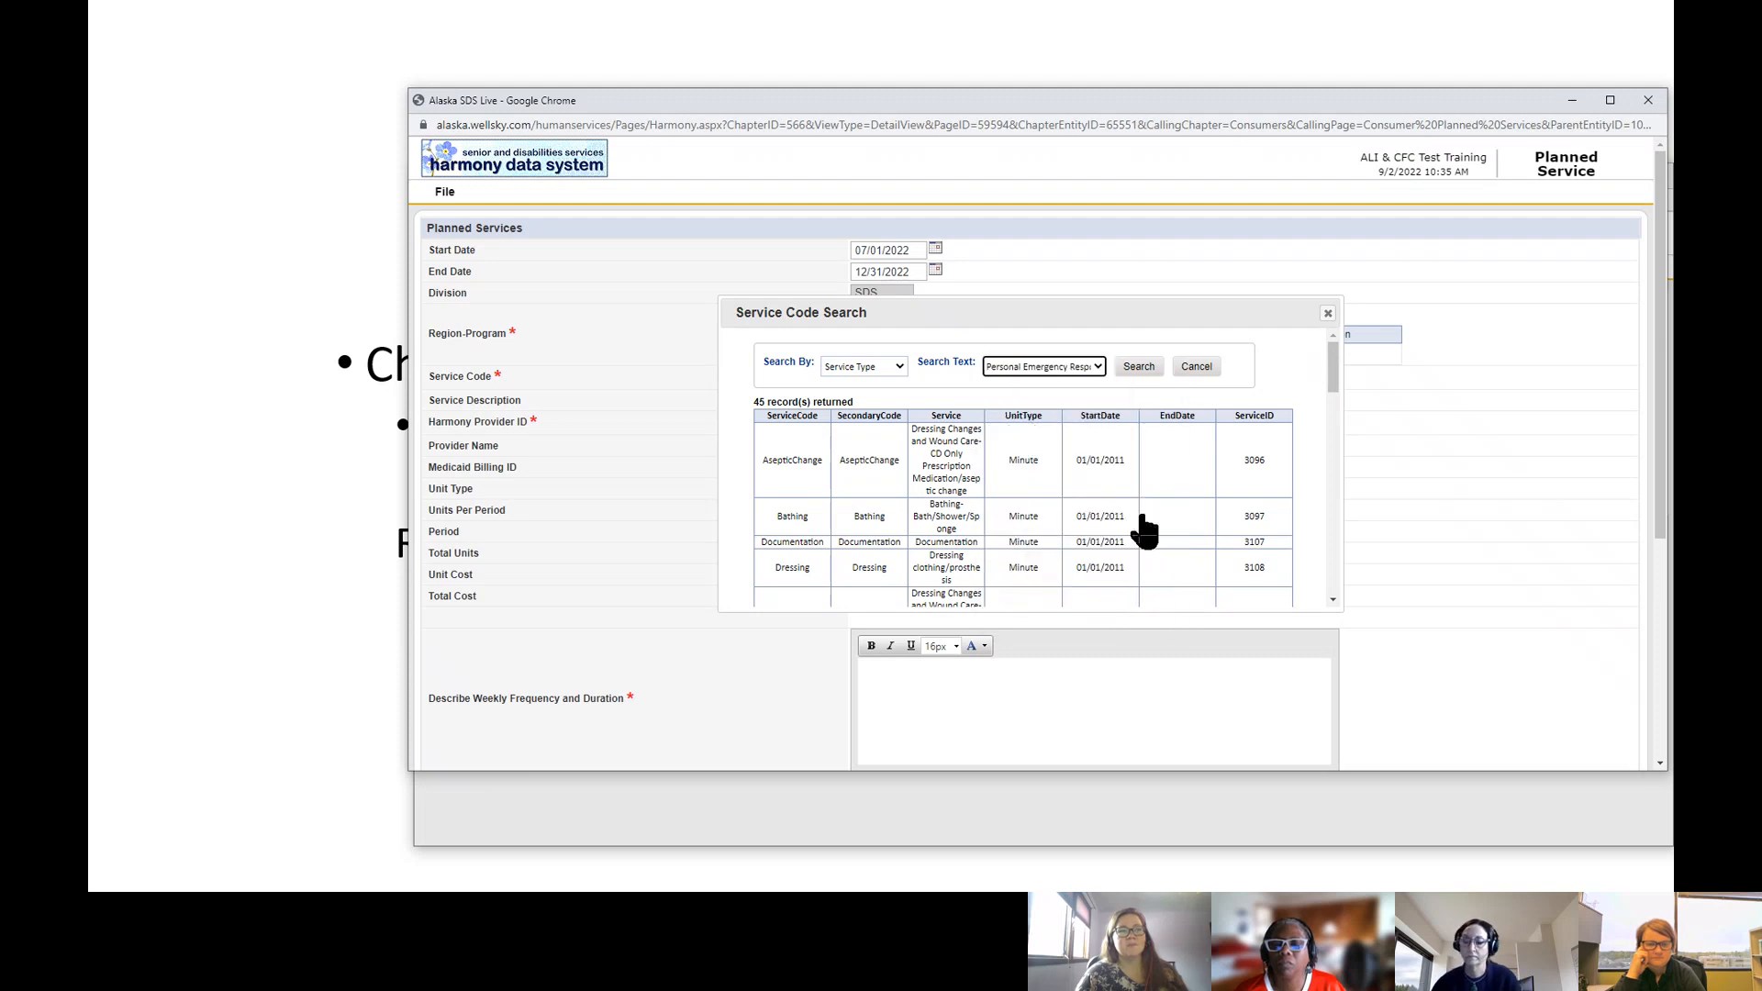
left_click(1137, 367)
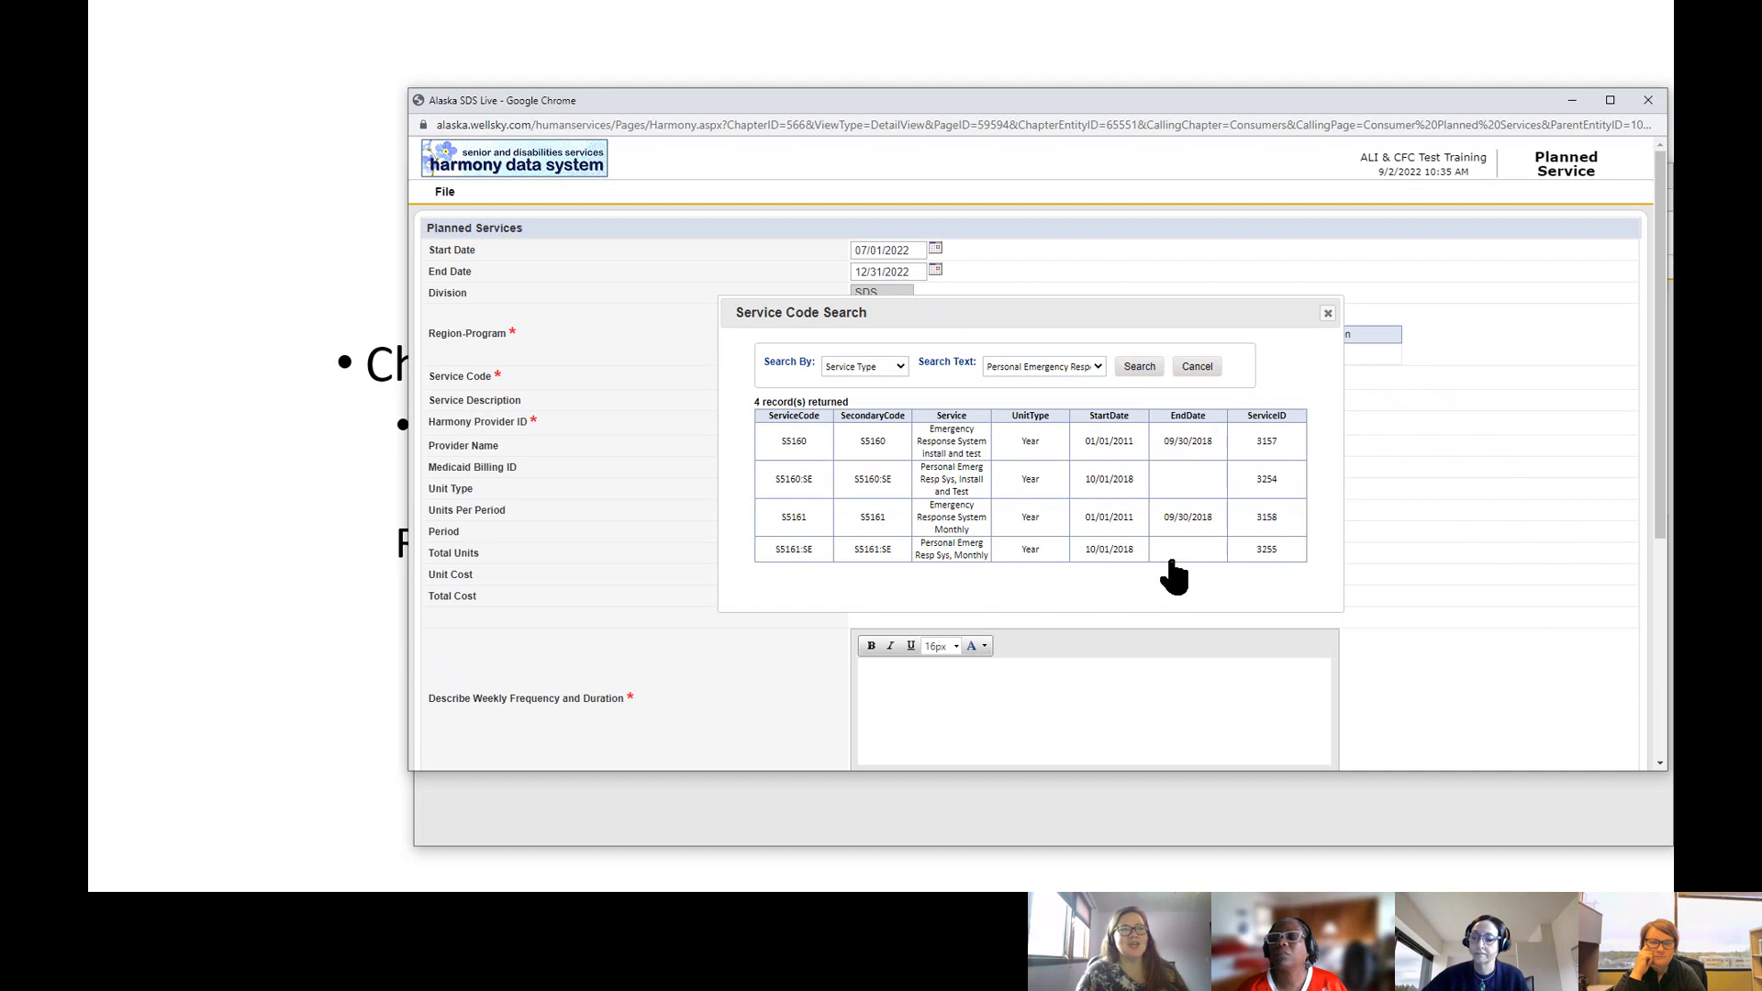
left_click(1186, 482)
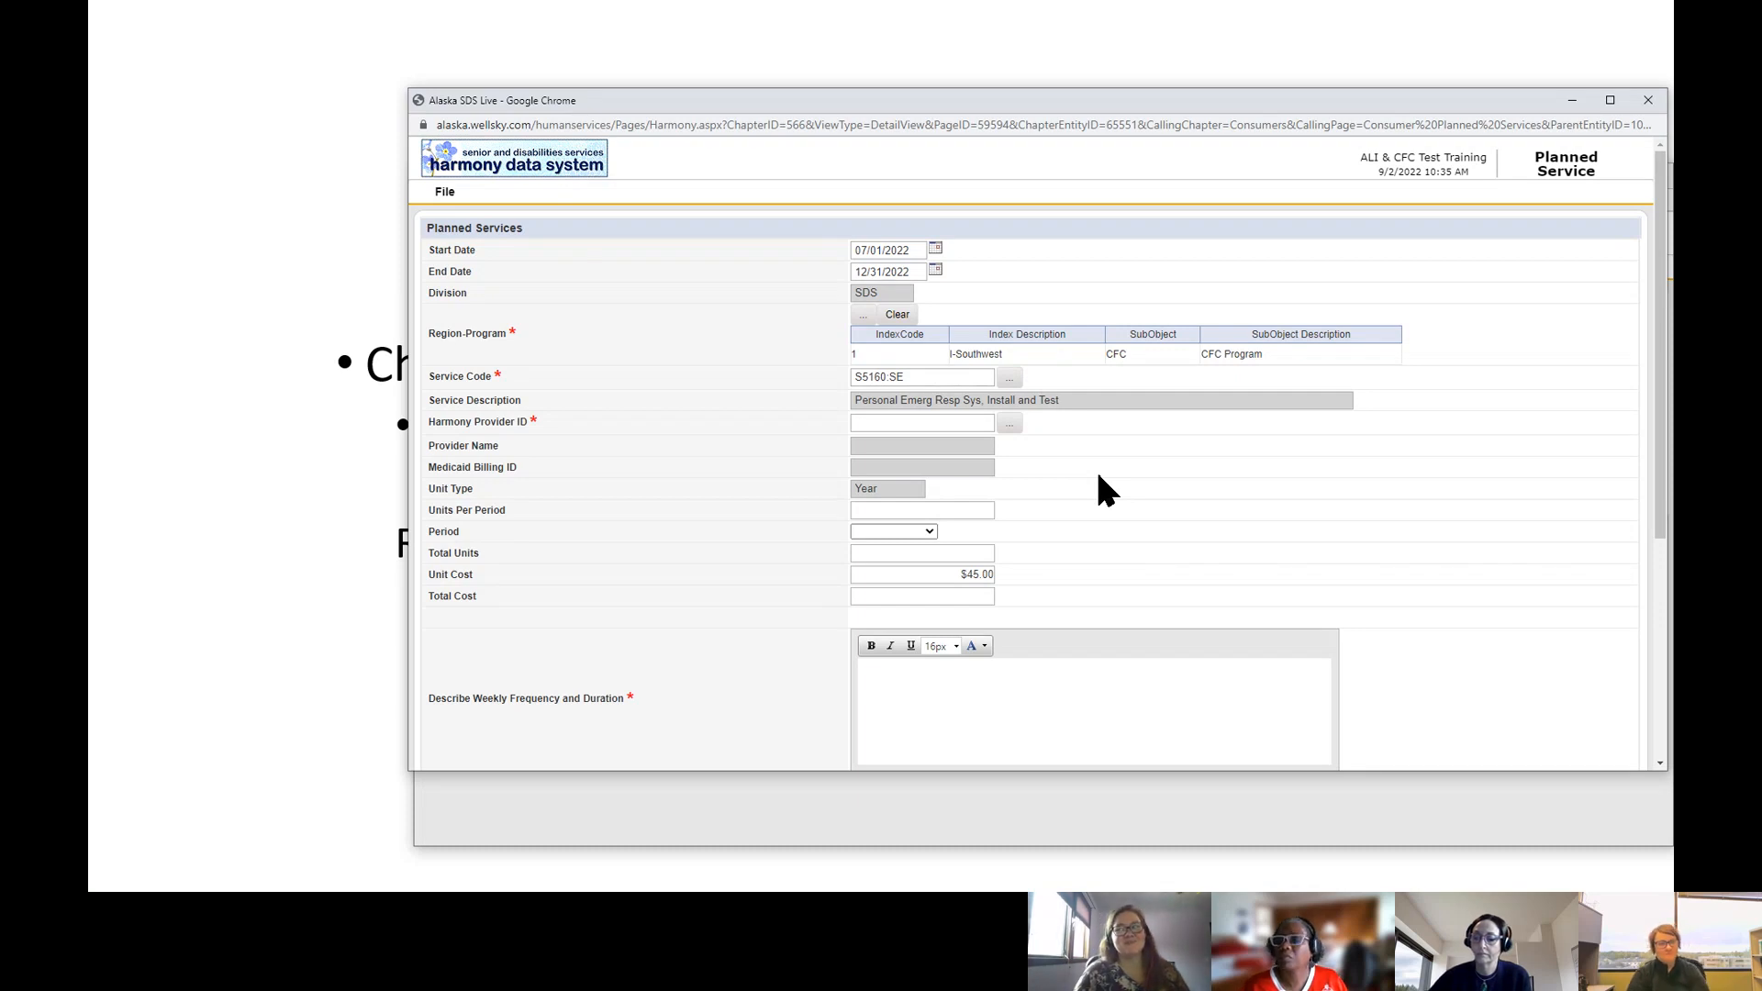
Step: Choose Geneva Woods Health Supplies AK, LLC in Wasilla as the provider of the emergency response service
left_click(1008, 426)
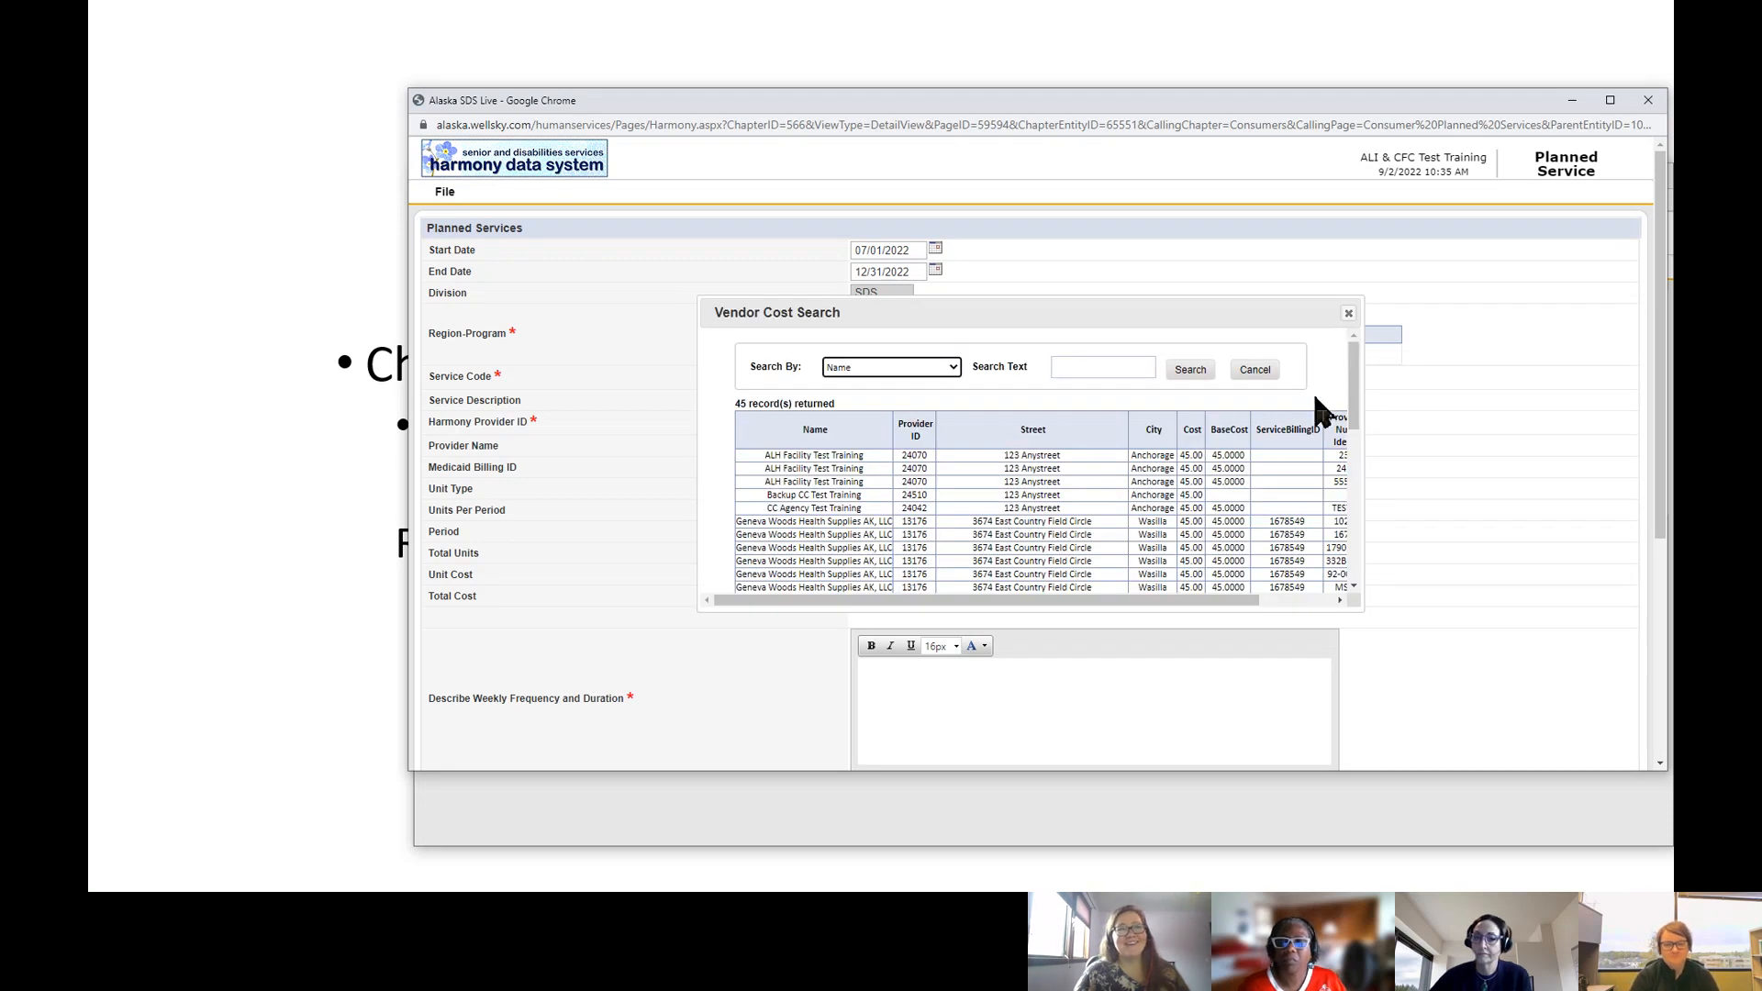
mouse_move(1351, 360)
left_mouse_down()
mouse_move(1360, 500)
mouse_move(1356, 361)
left_mouse_up()
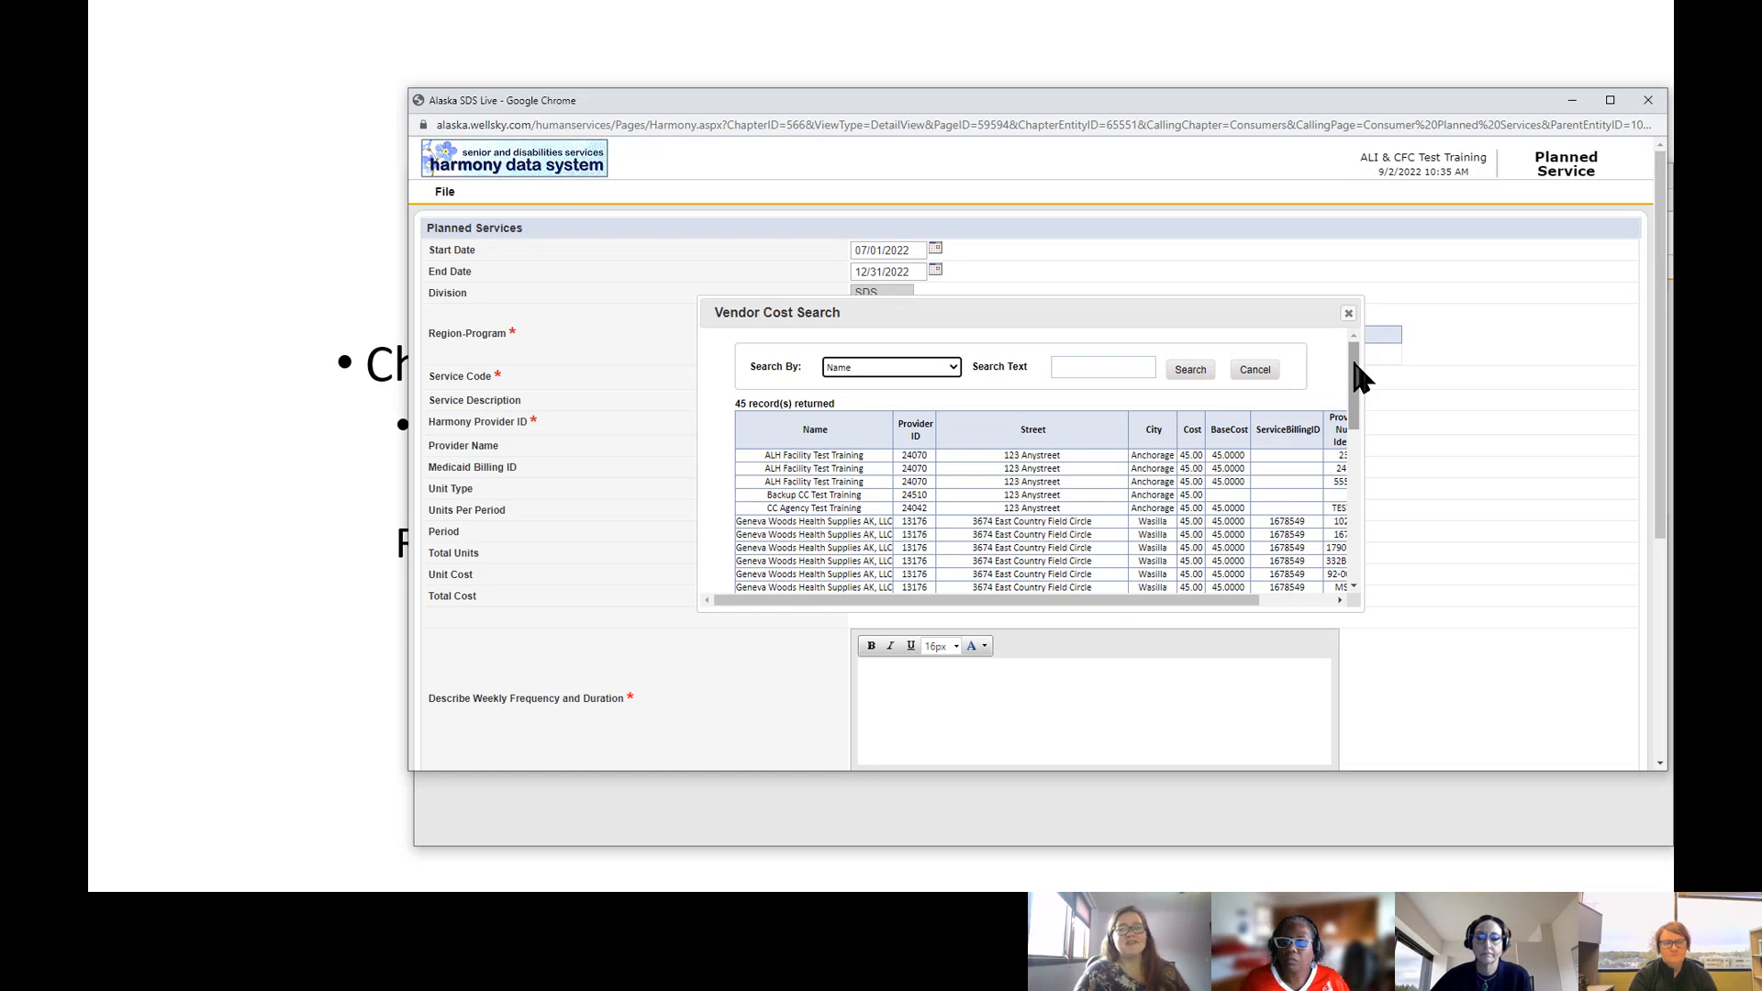
mouse_move(1356, 377)
left_mouse_down()
mouse_move(1354, 487)
mouse_move(1360, 417)
left_mouse_up()
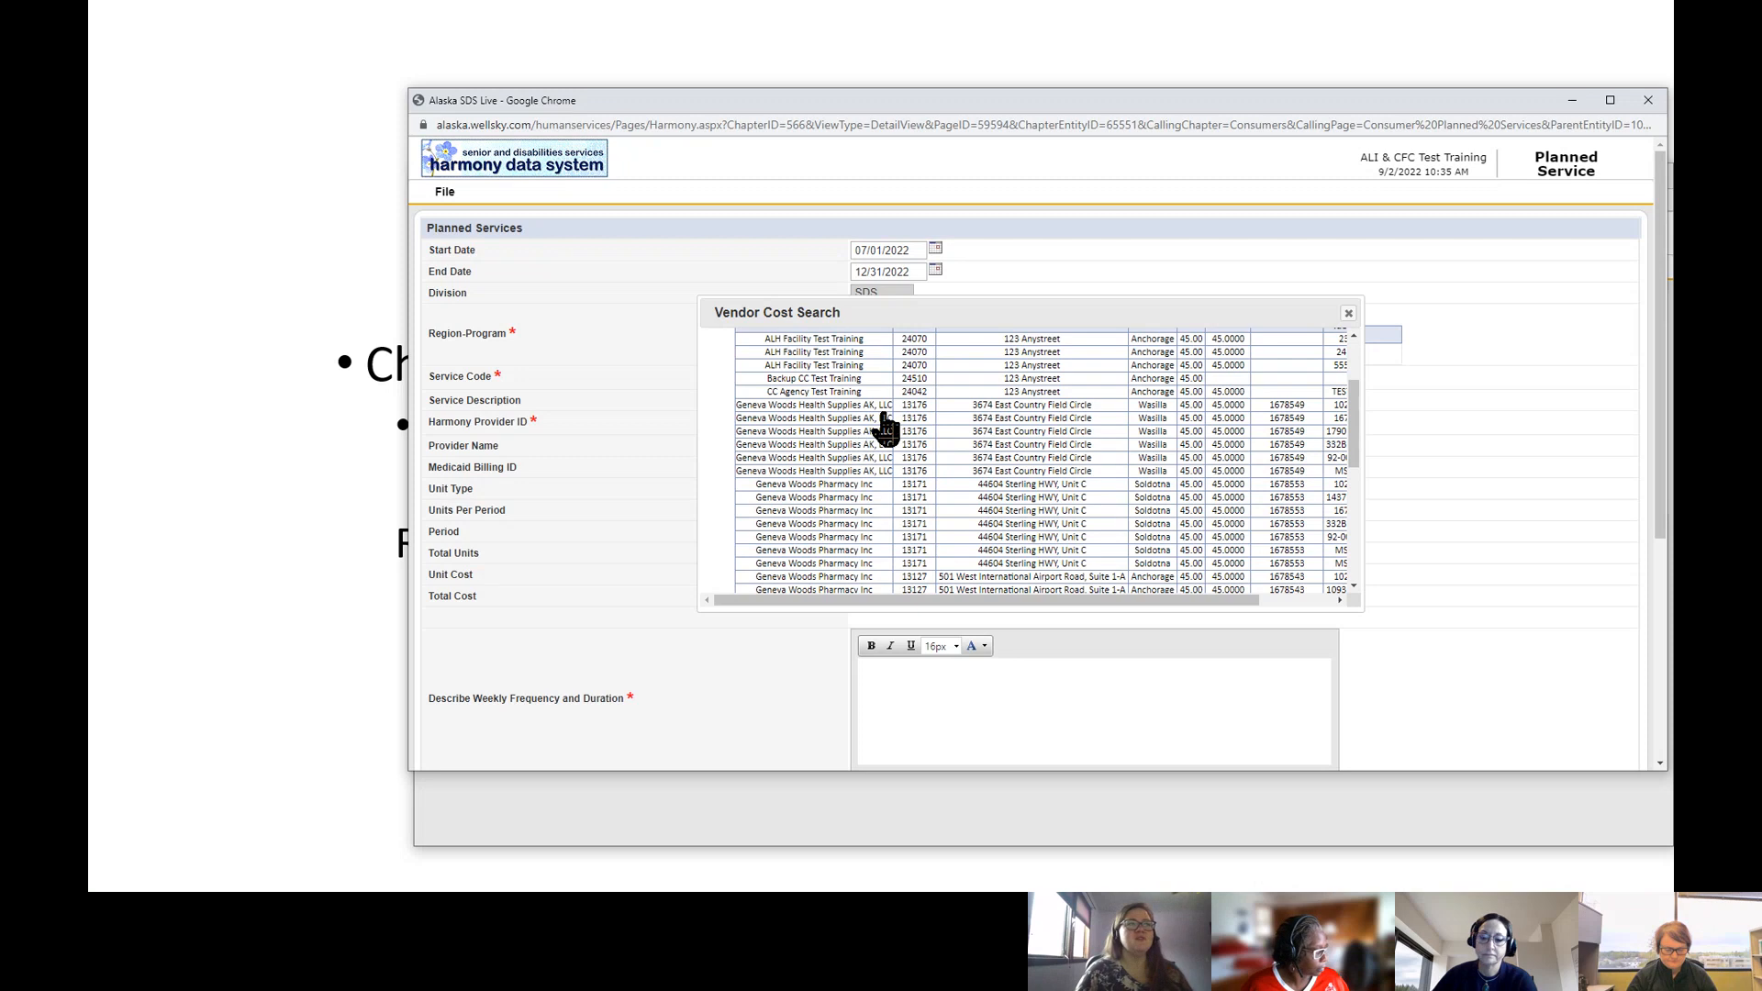
left_click(1032, 421)
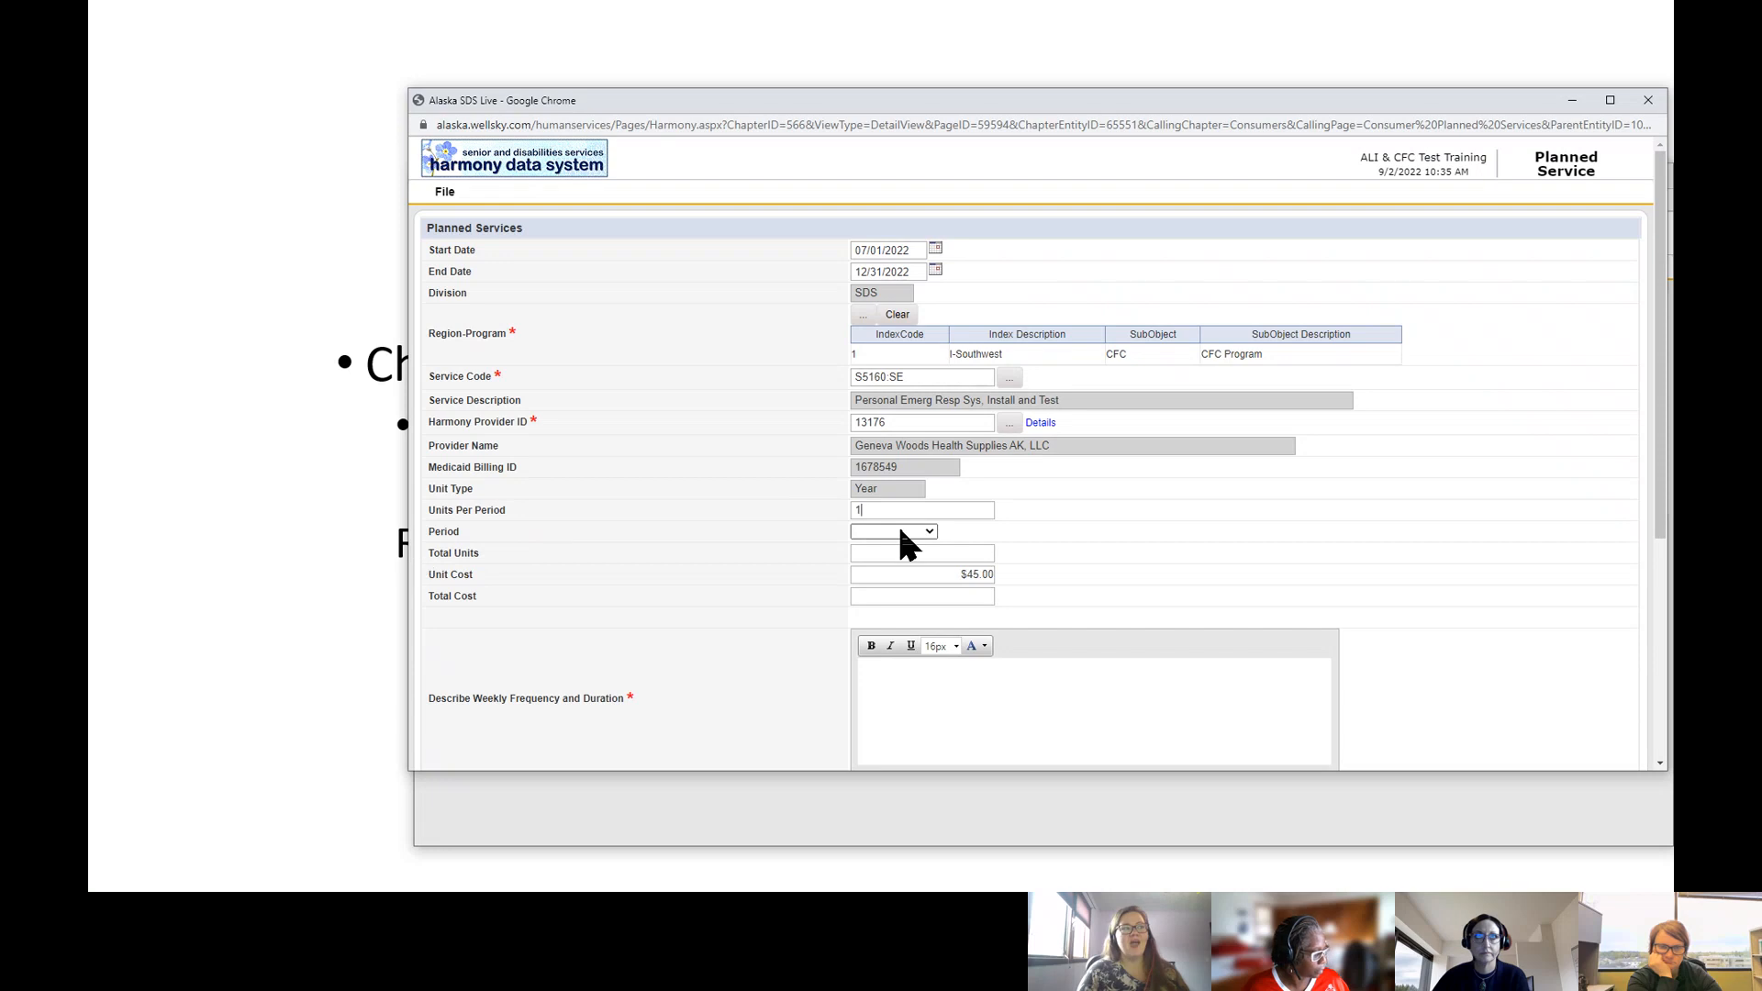
Step: Set the period of the emergency response installation service to Year
left_click(928, 532)
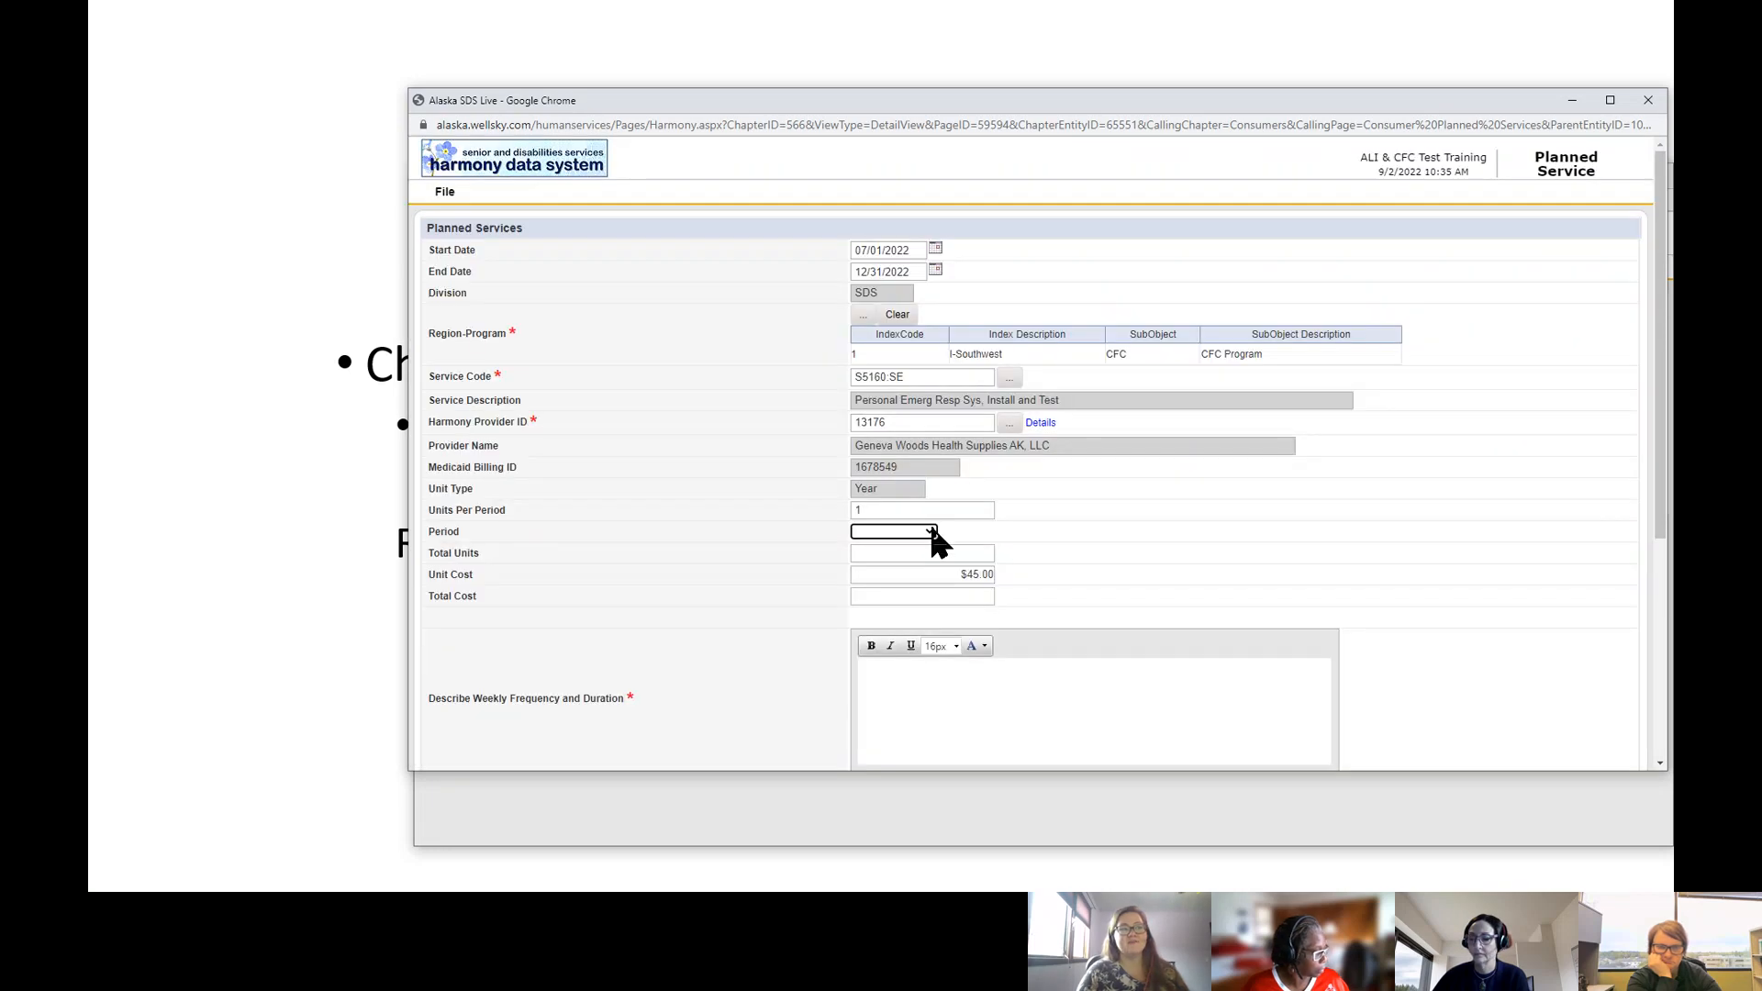
left_click(929, 531)
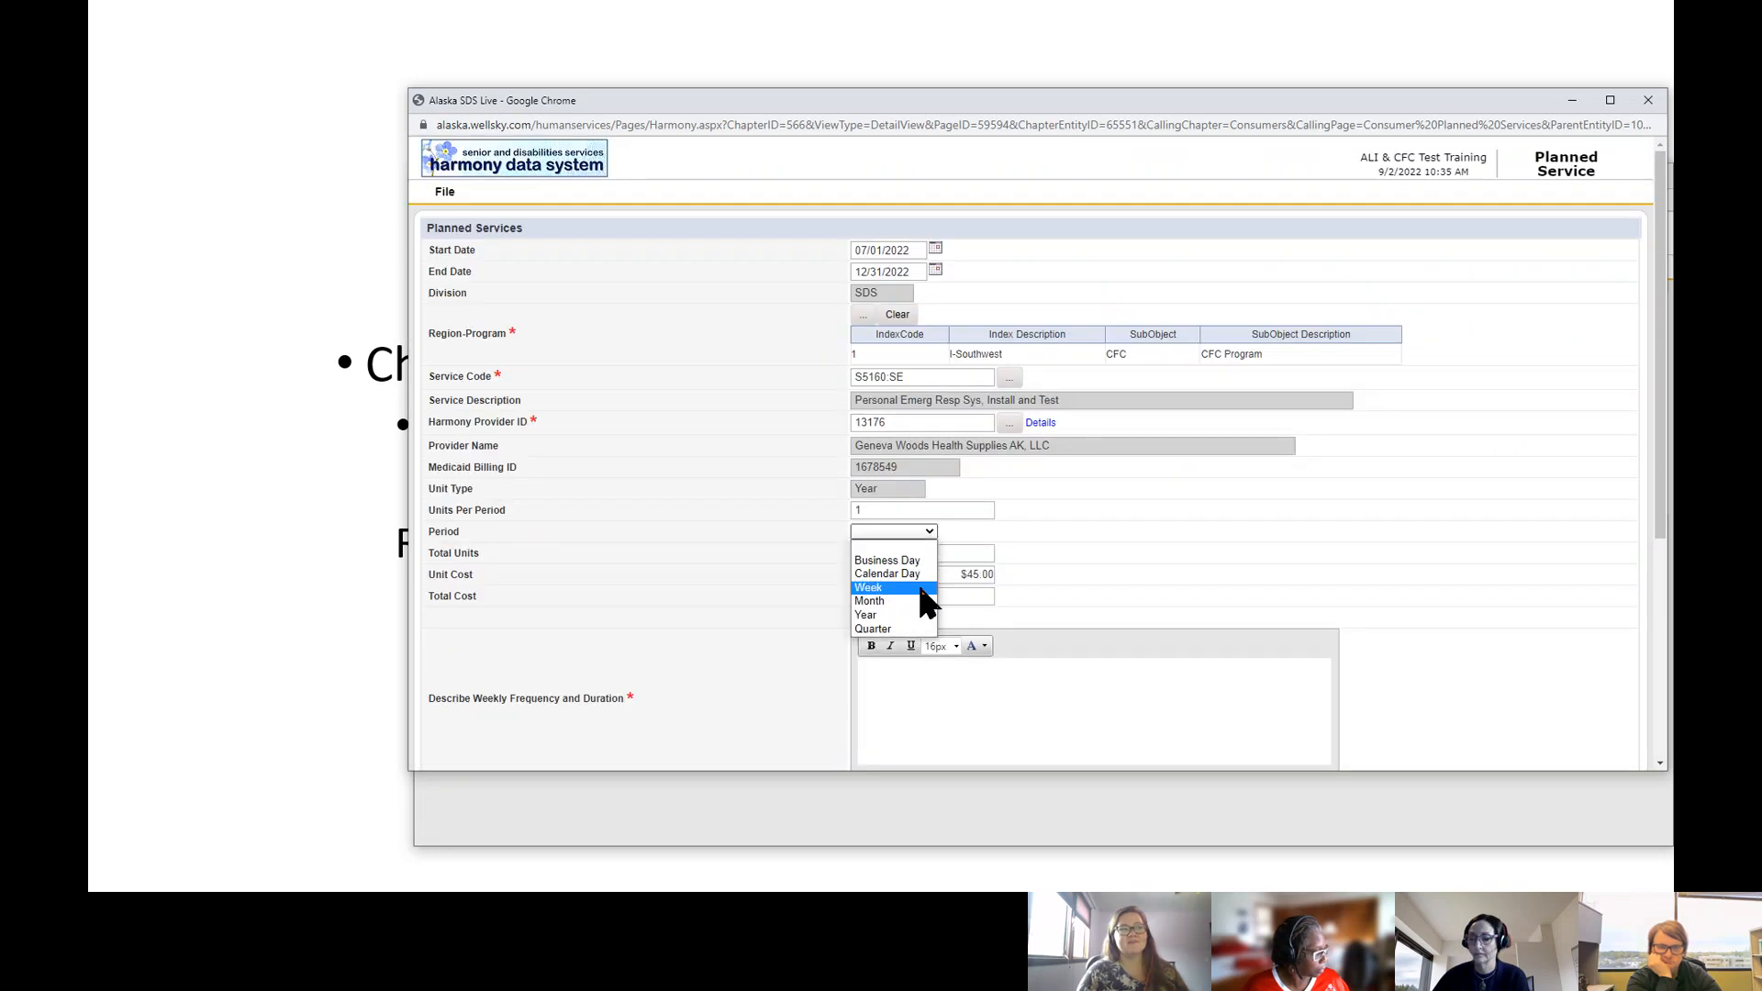
left_click(916, 614)
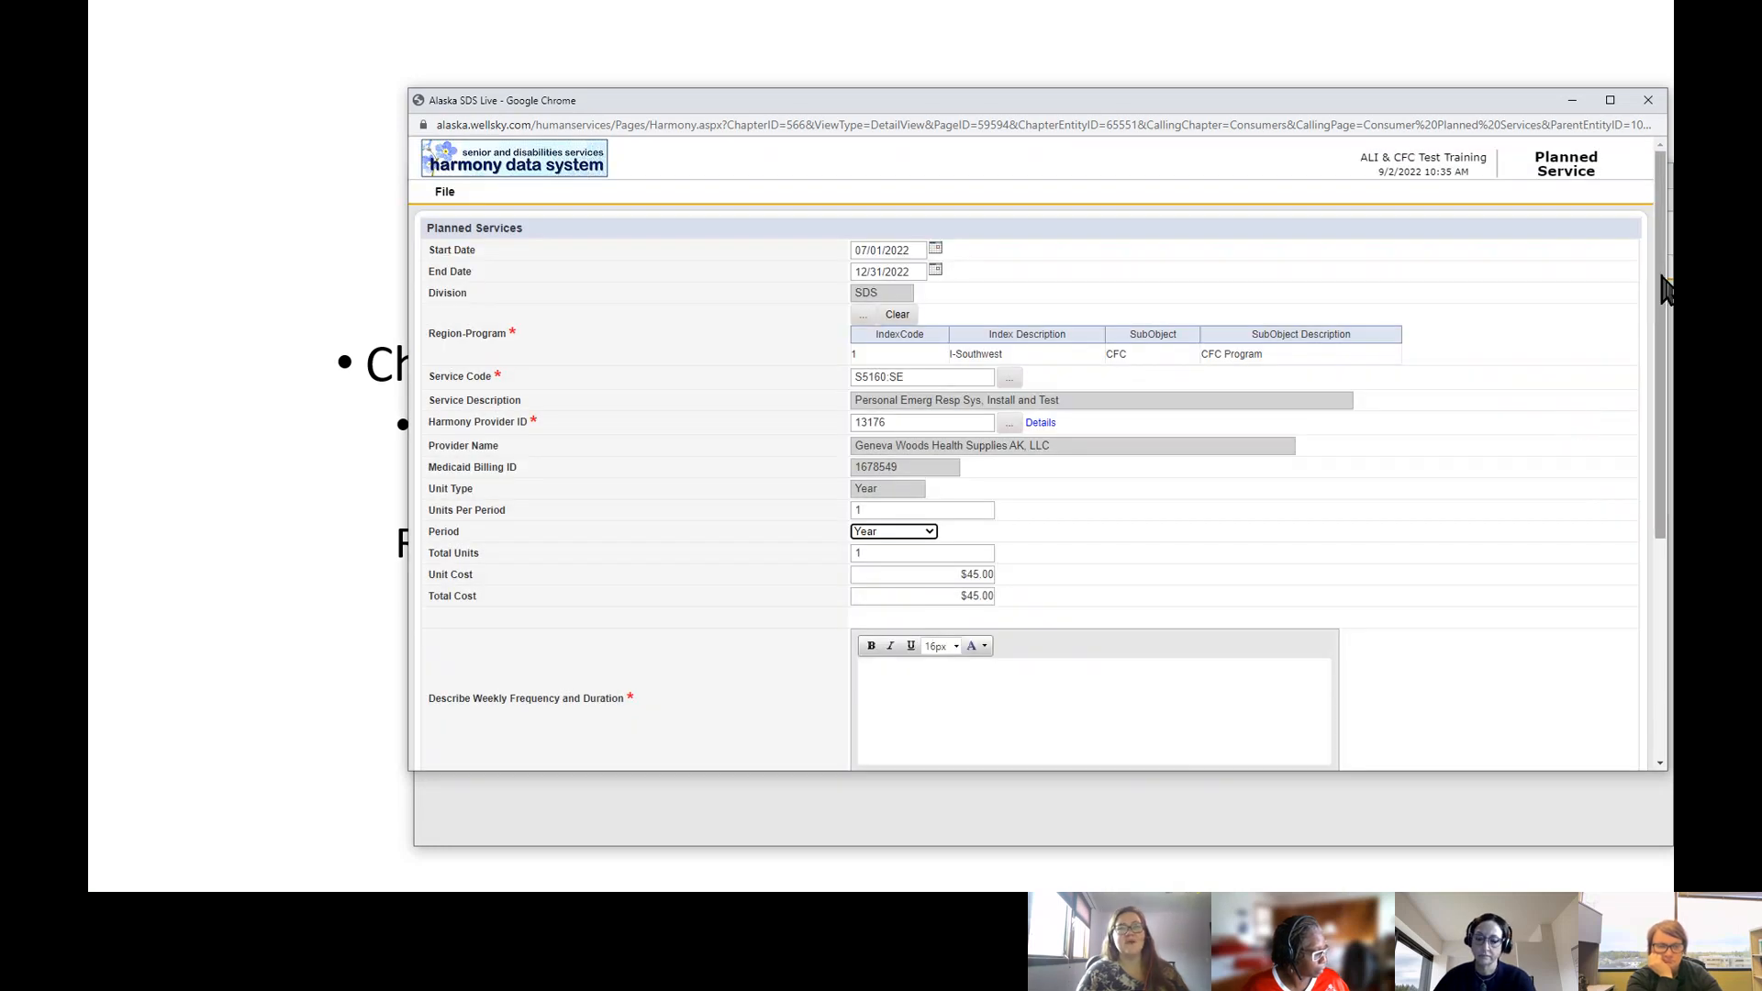
Step: Enter "Initial install" as the weekly frequency and duration, correcting both misspelled words with the suggested spellings
left_click_drag(1659, 303, 1641, 386)
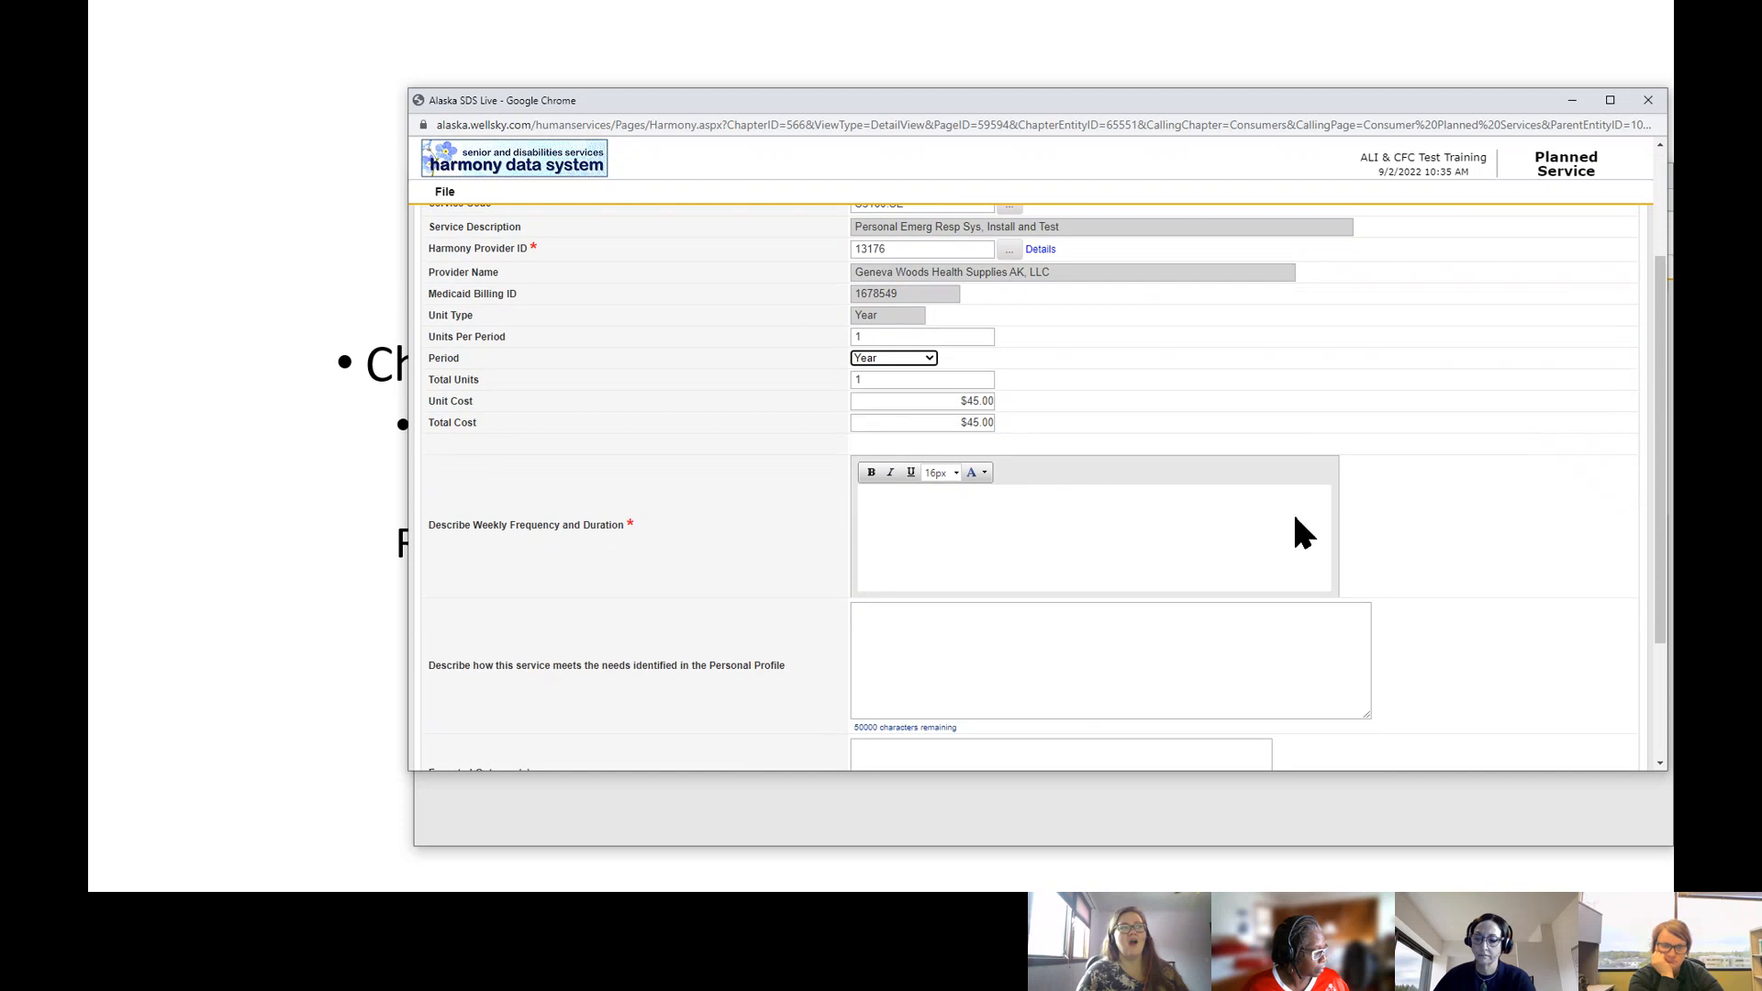
left_click(1046, 527)
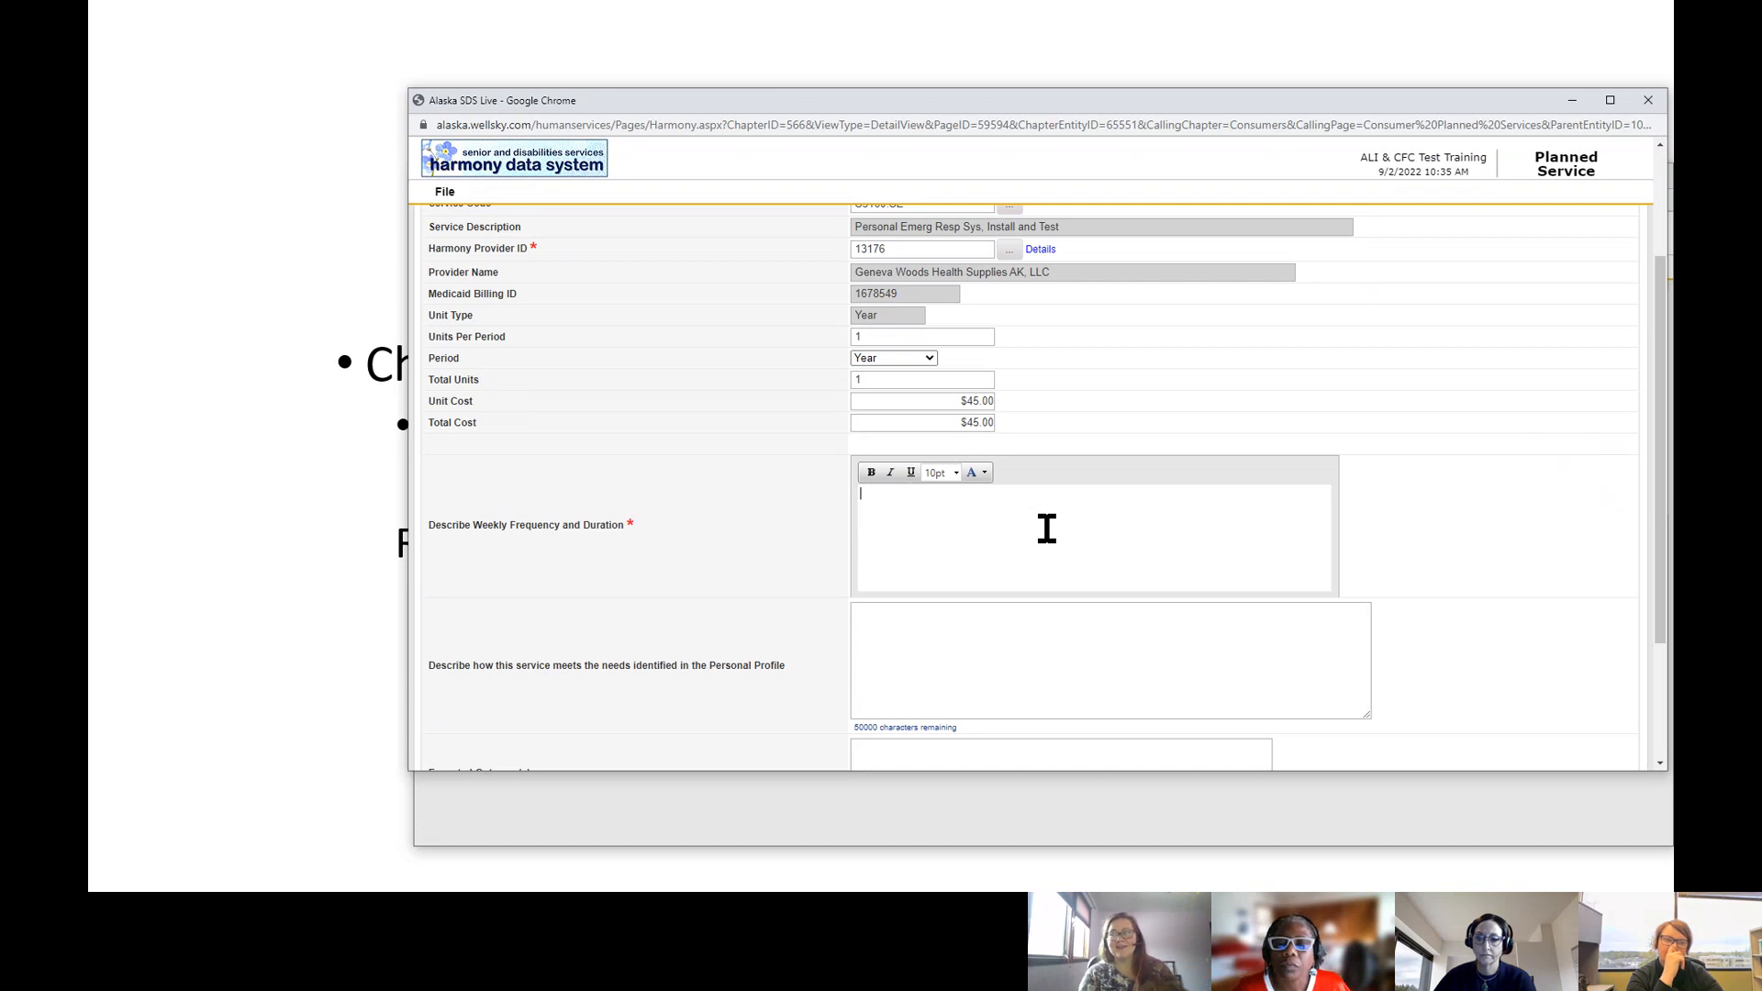
type("Inital instal")
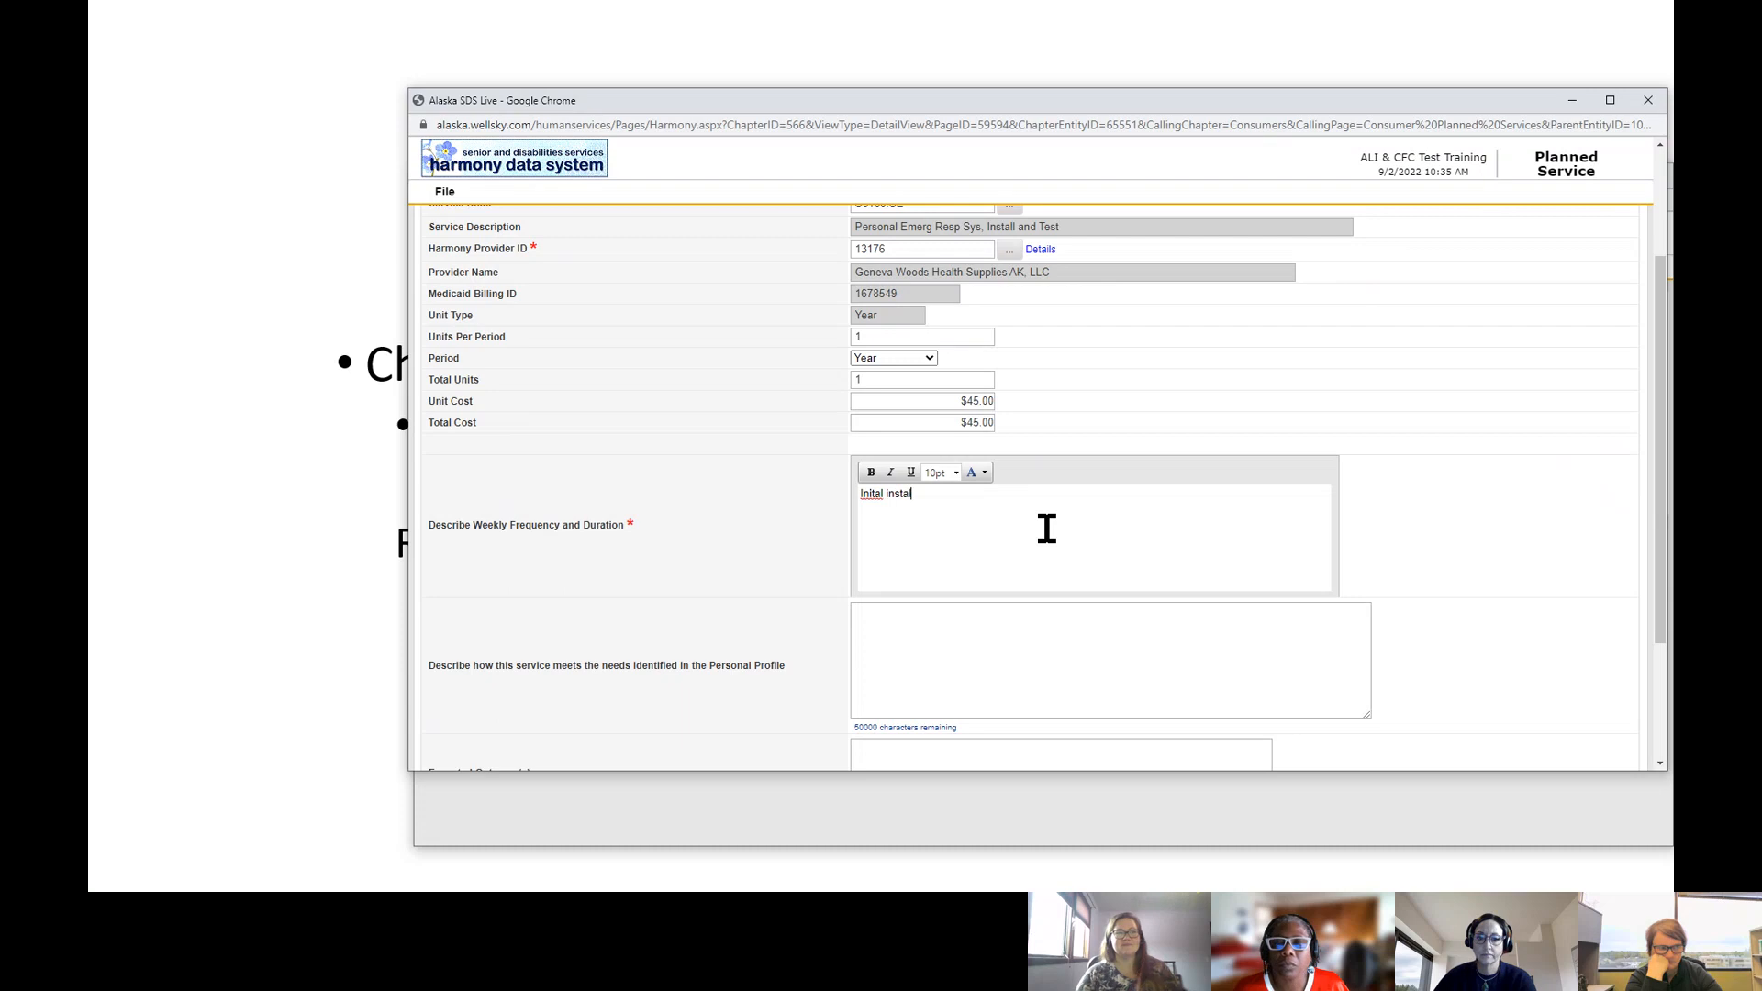
right_click(868, 489)
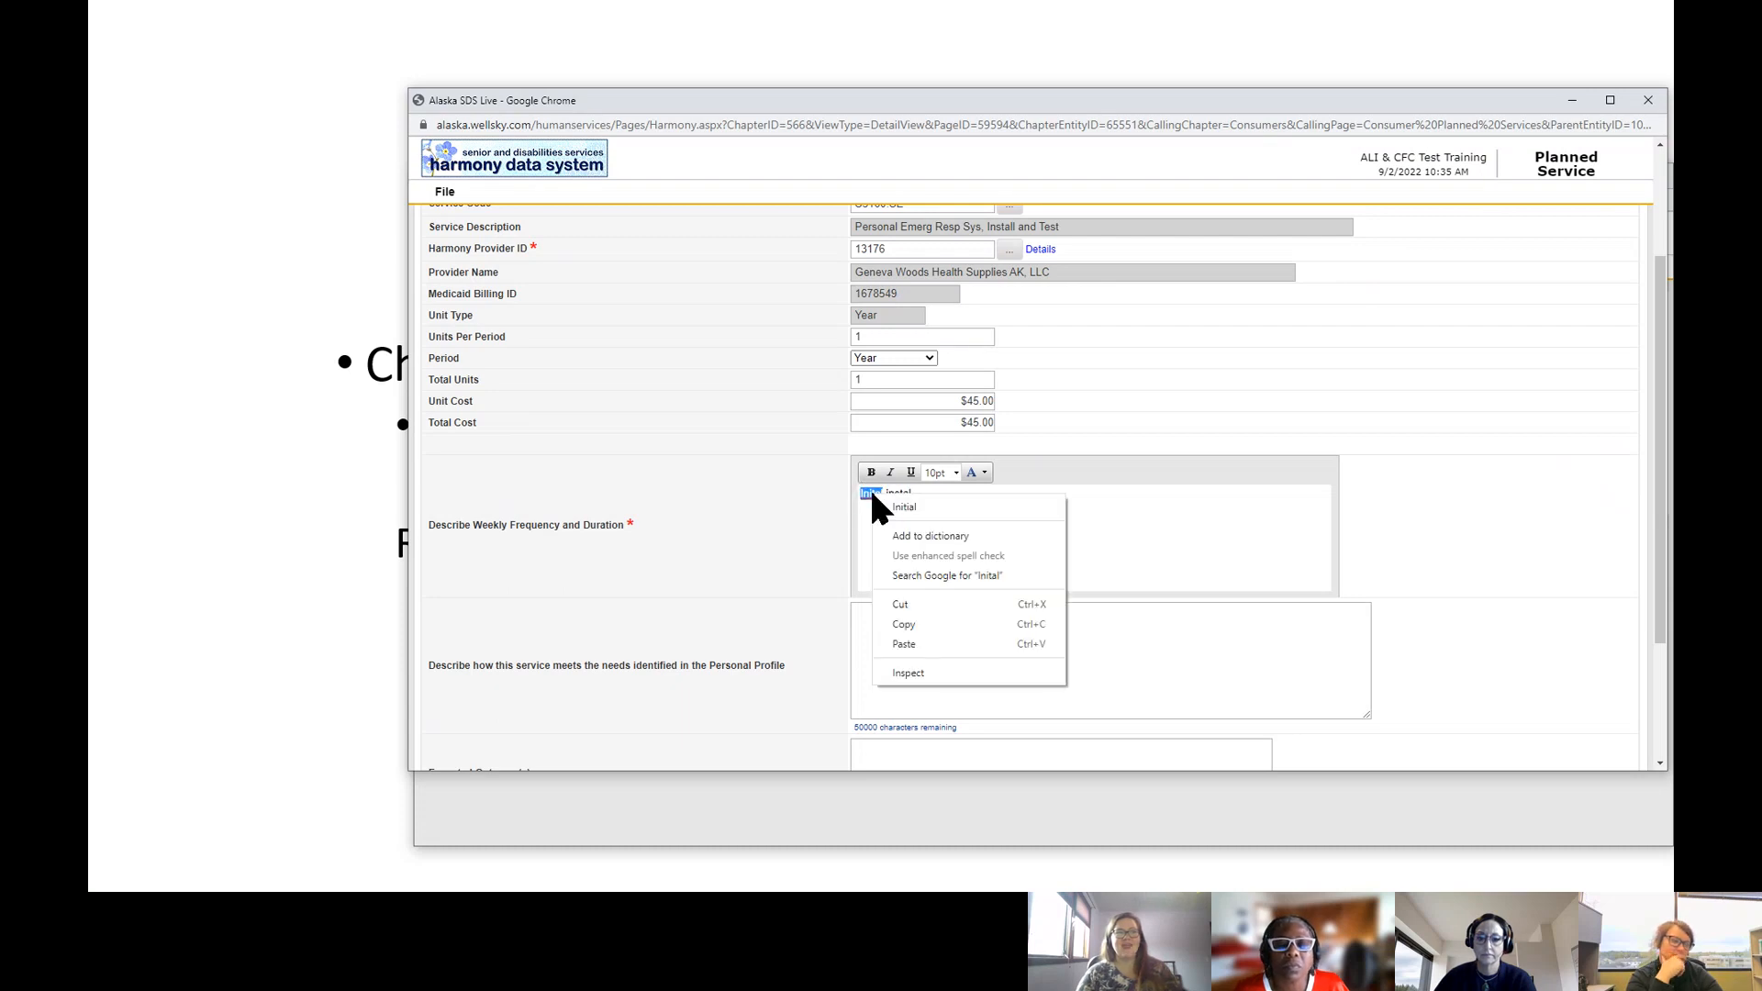
left_click(884, 498)
right_click(907, 496)
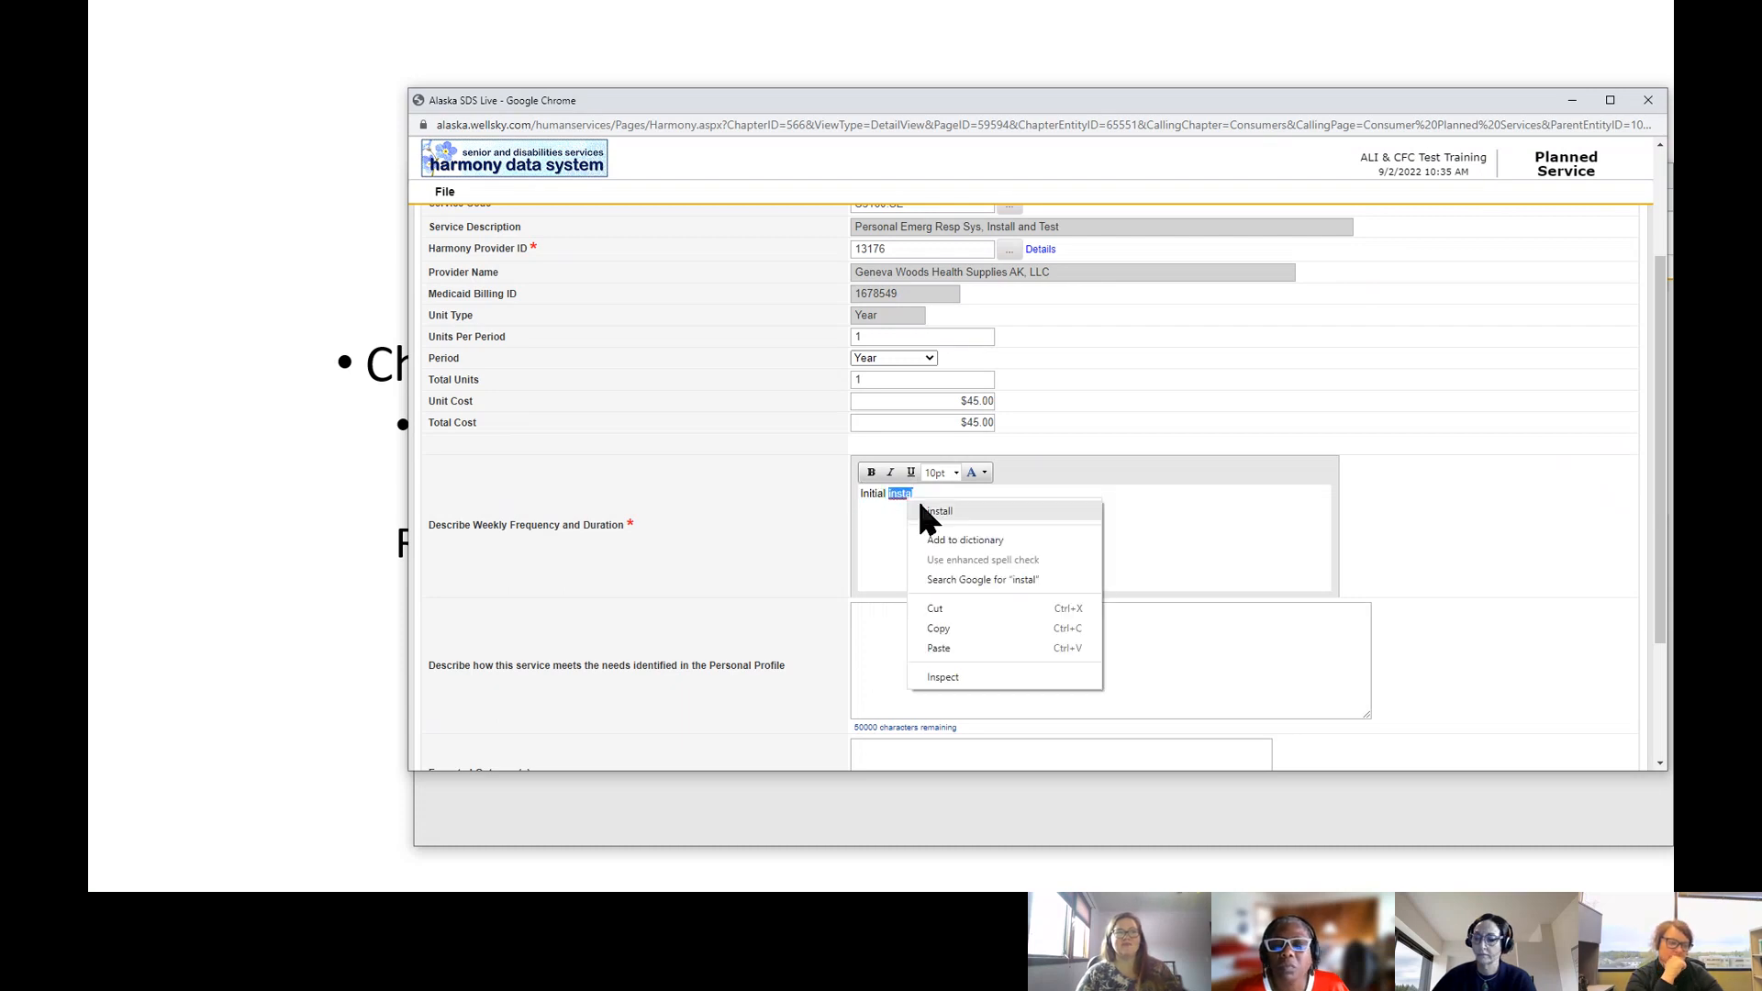
left_click(920, 512)
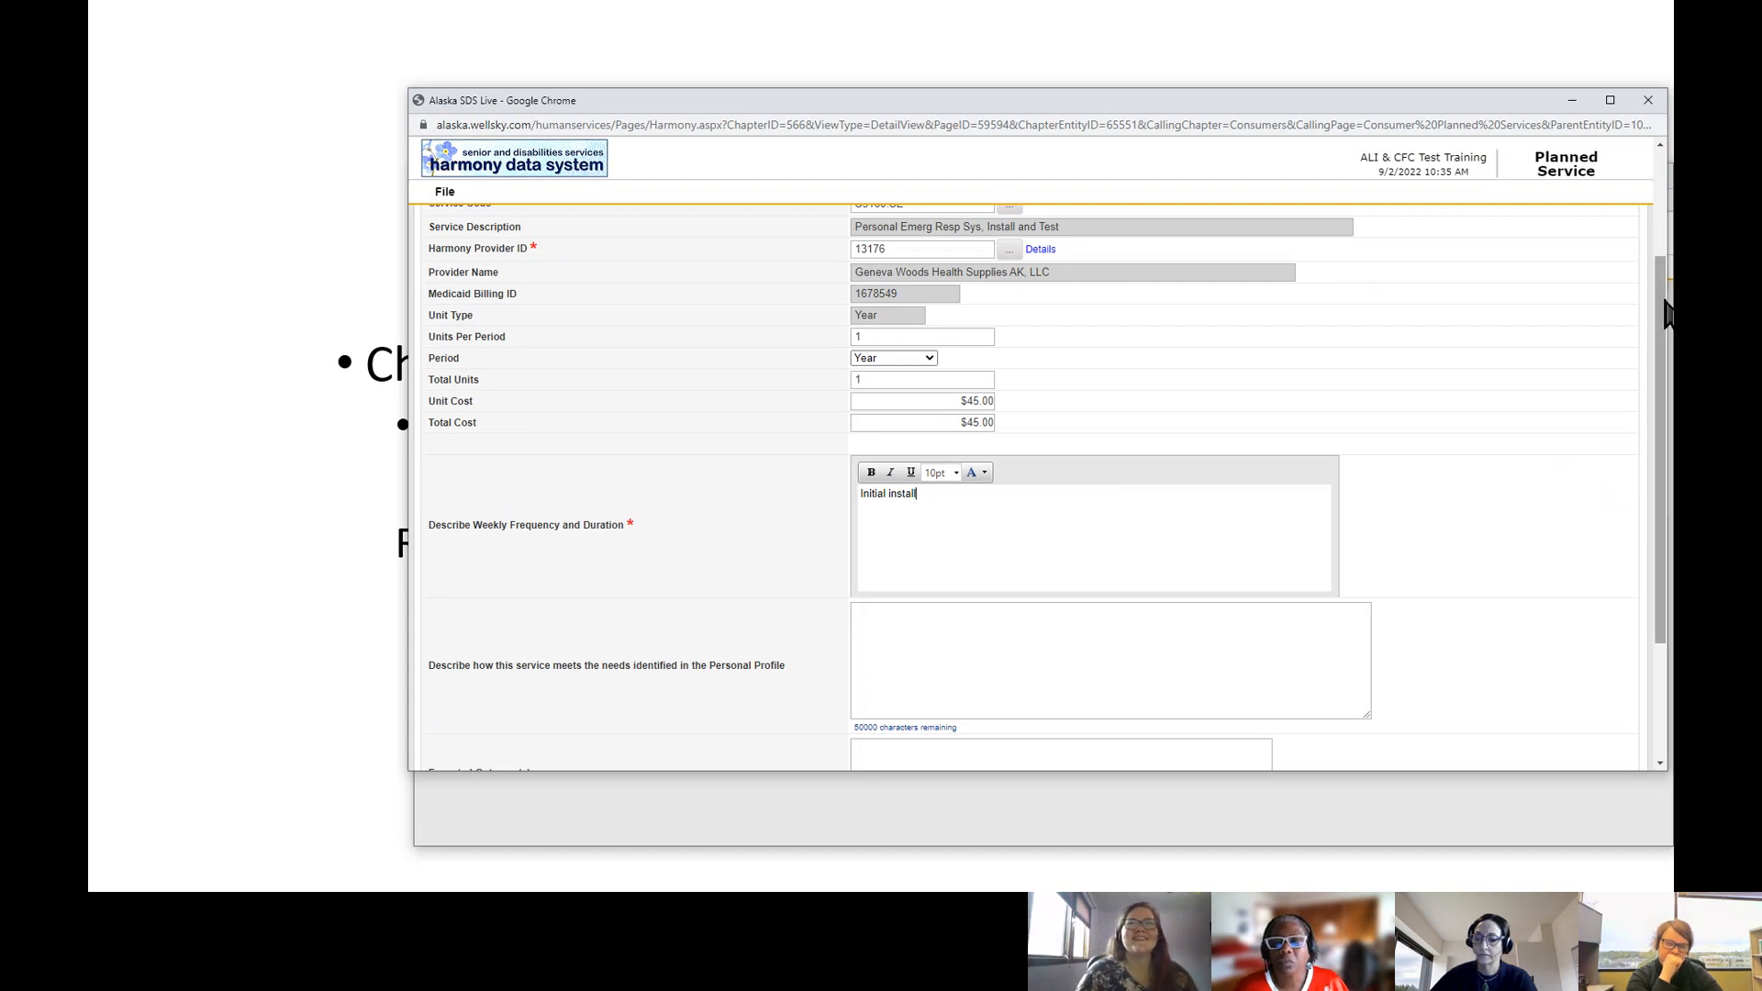
Step: Enter "How does this help the person" as the description of how the service meets the needs in the Personal Profile
left_click_drag(1663, 312, 1633, 381)
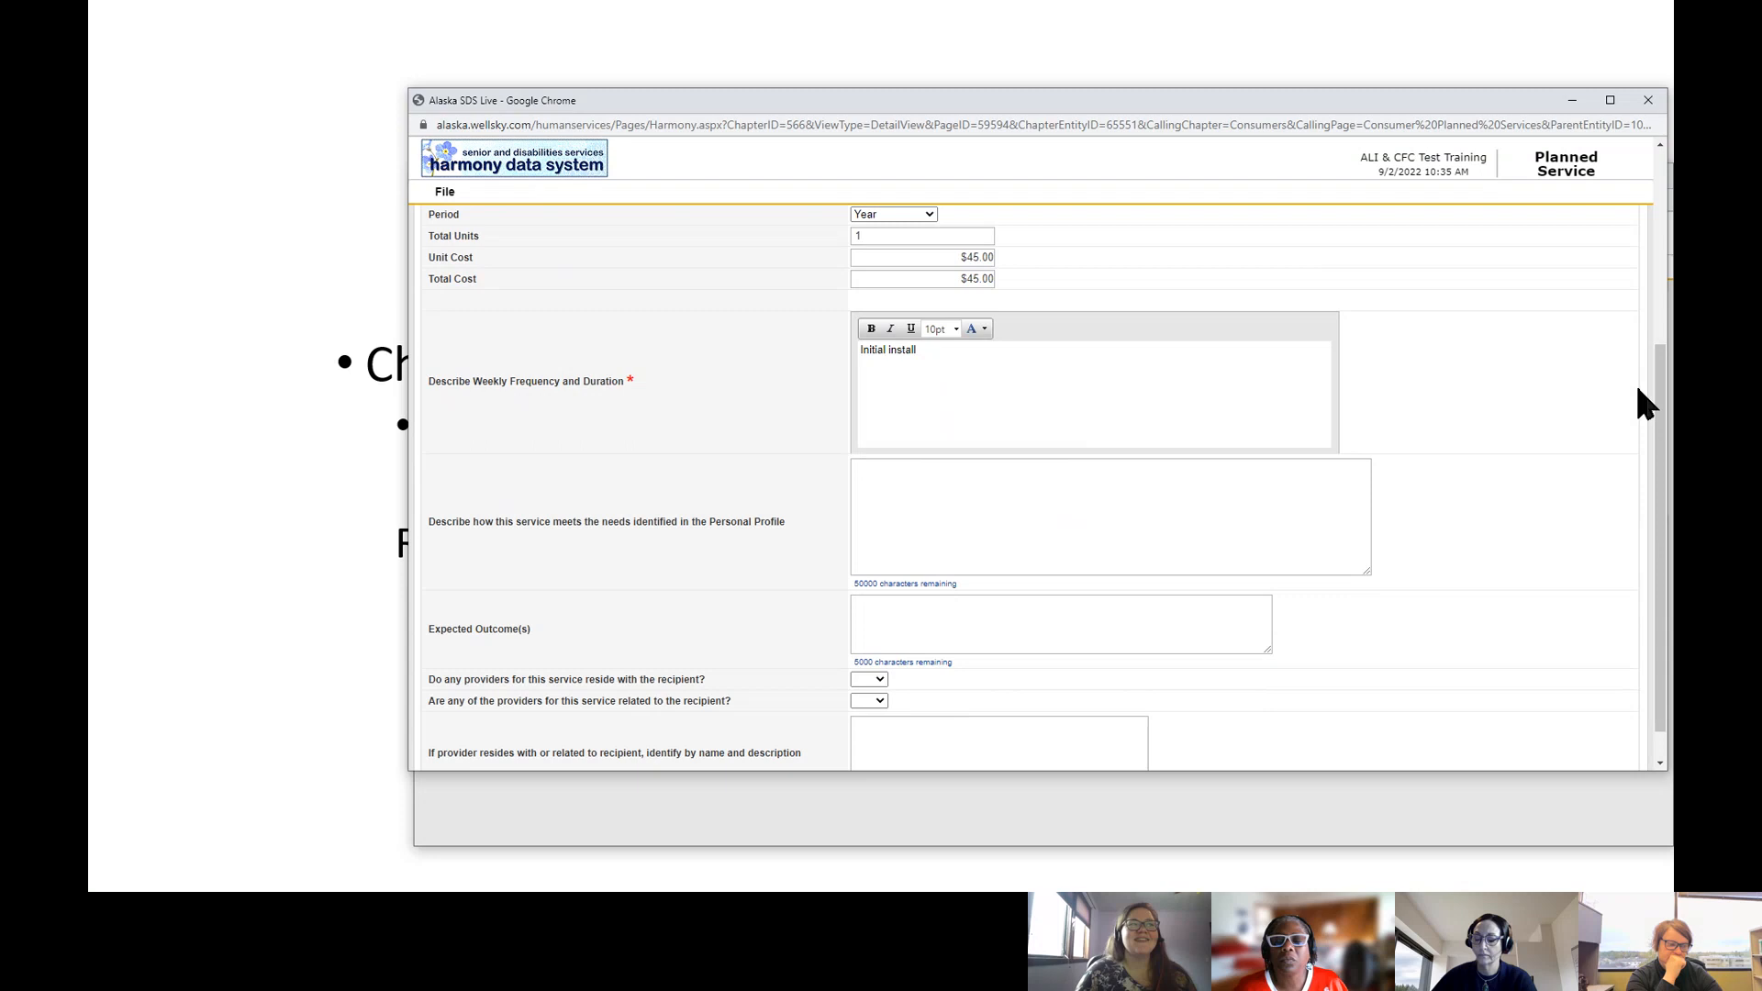
left_click(971, 518)
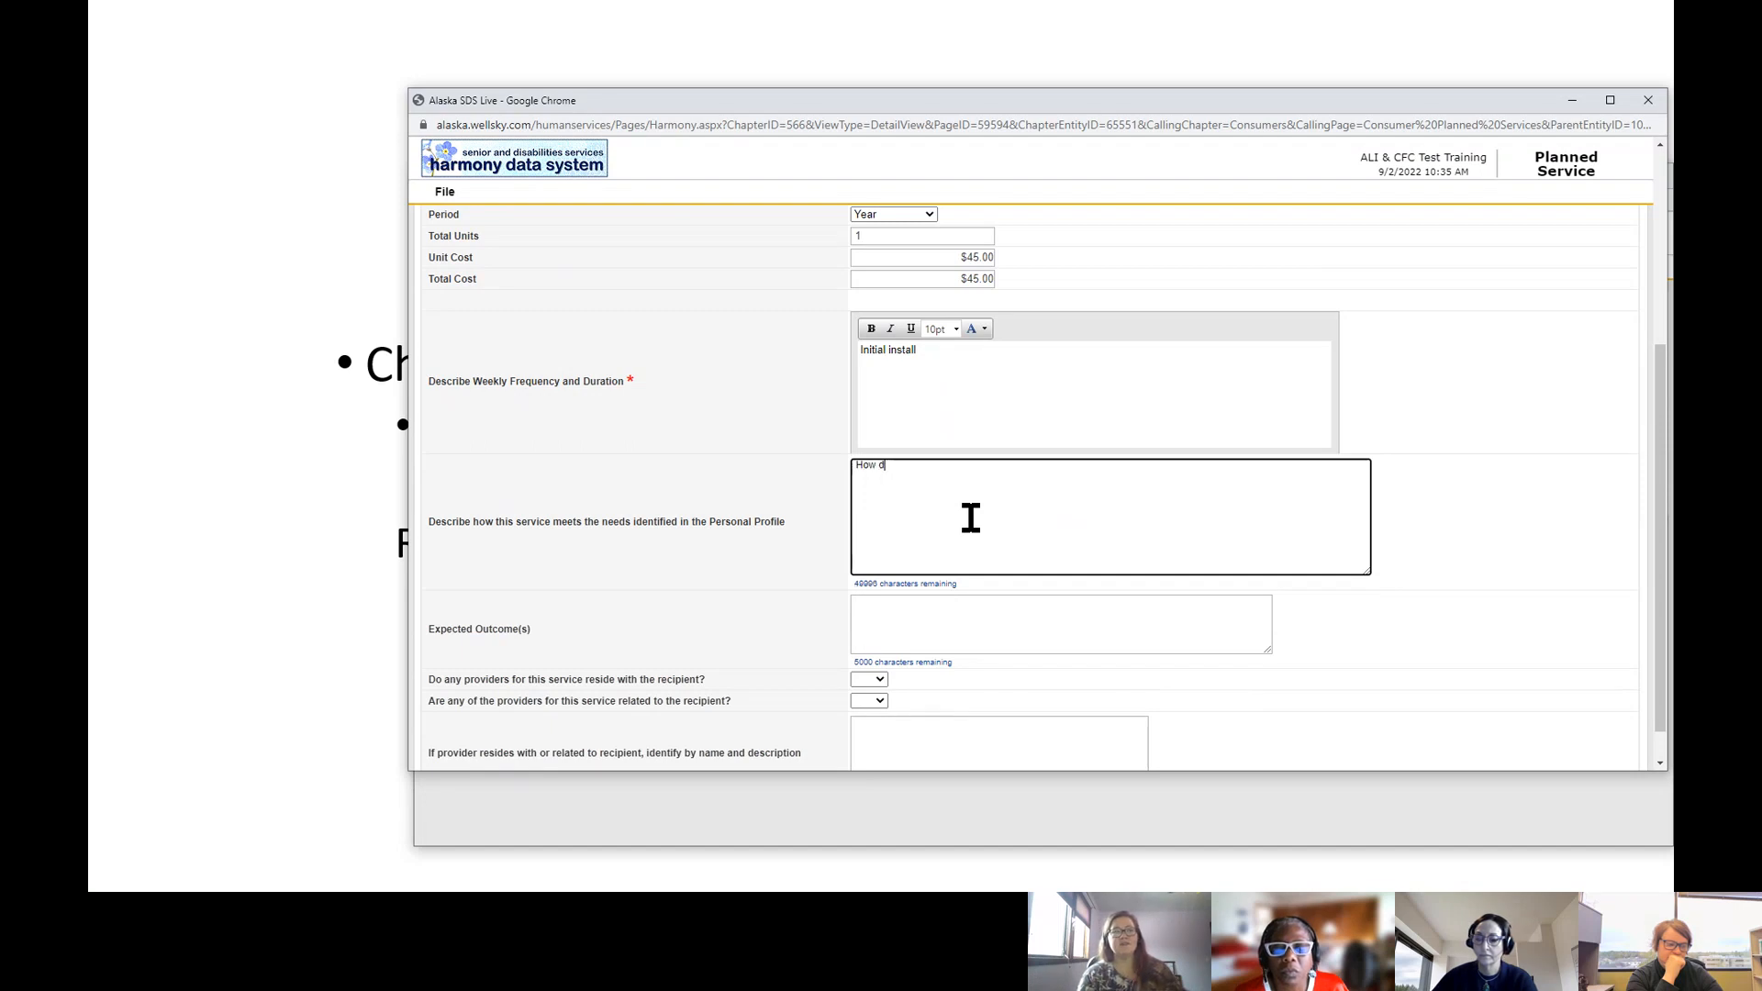
type("this hep")
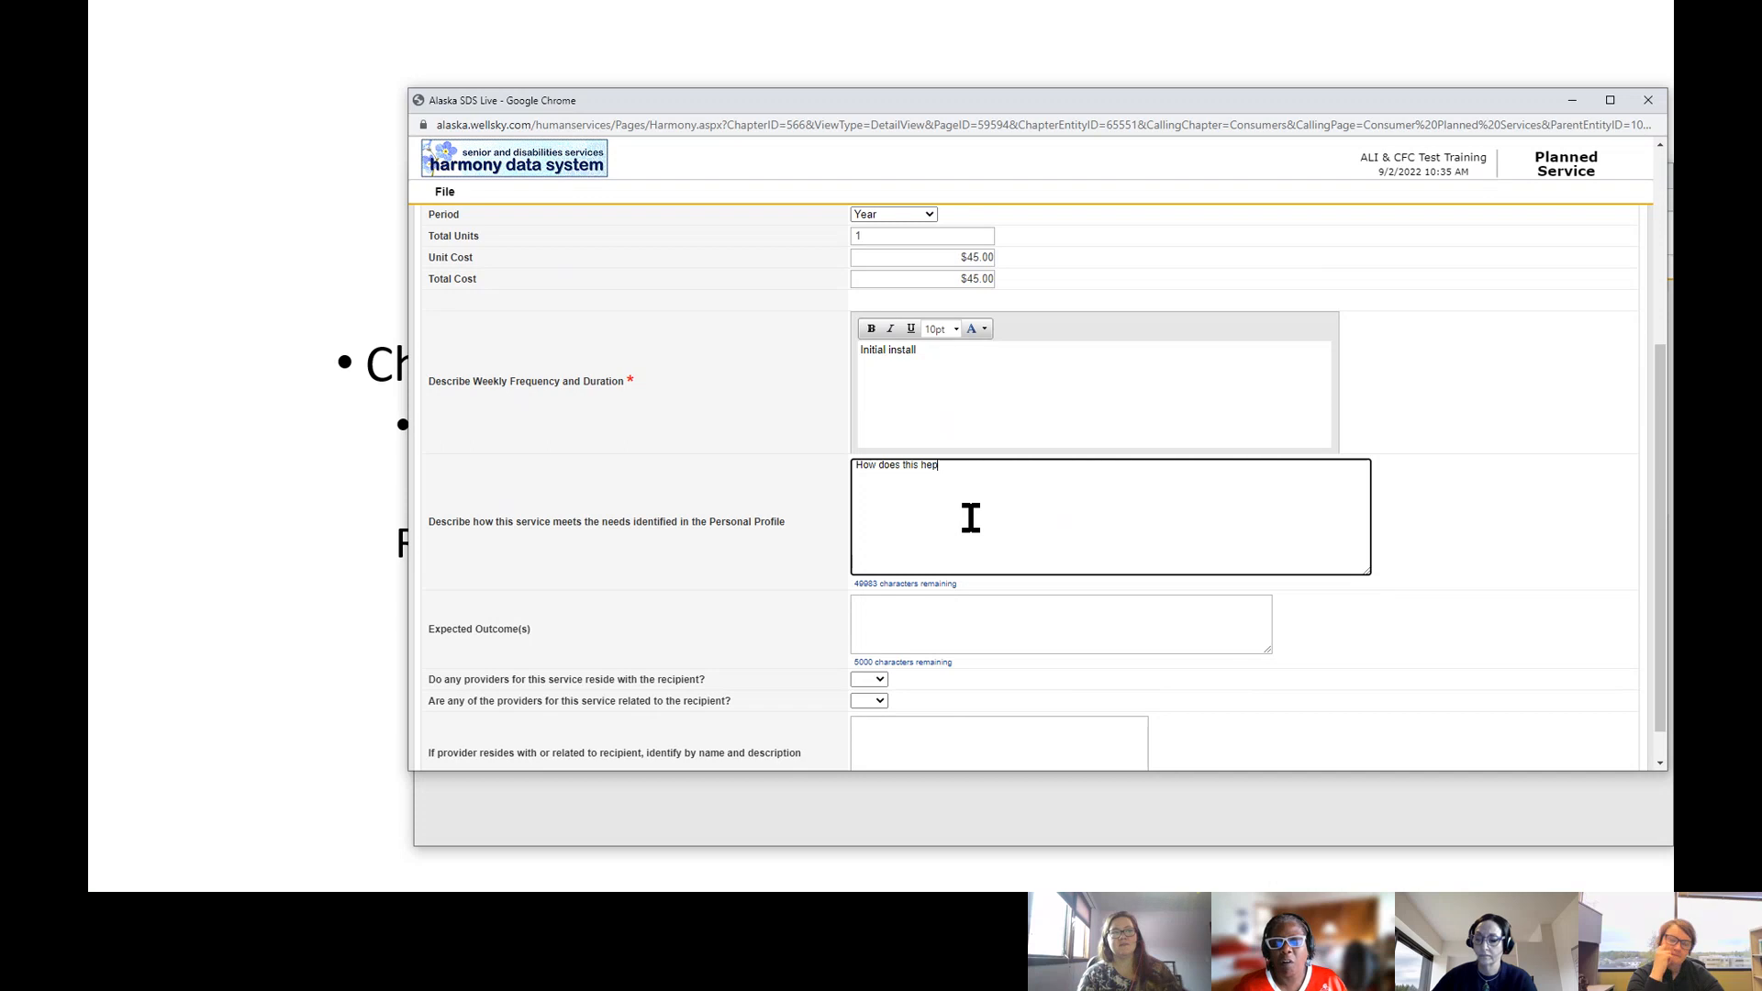
key("BackSpace")
type("lp the person")
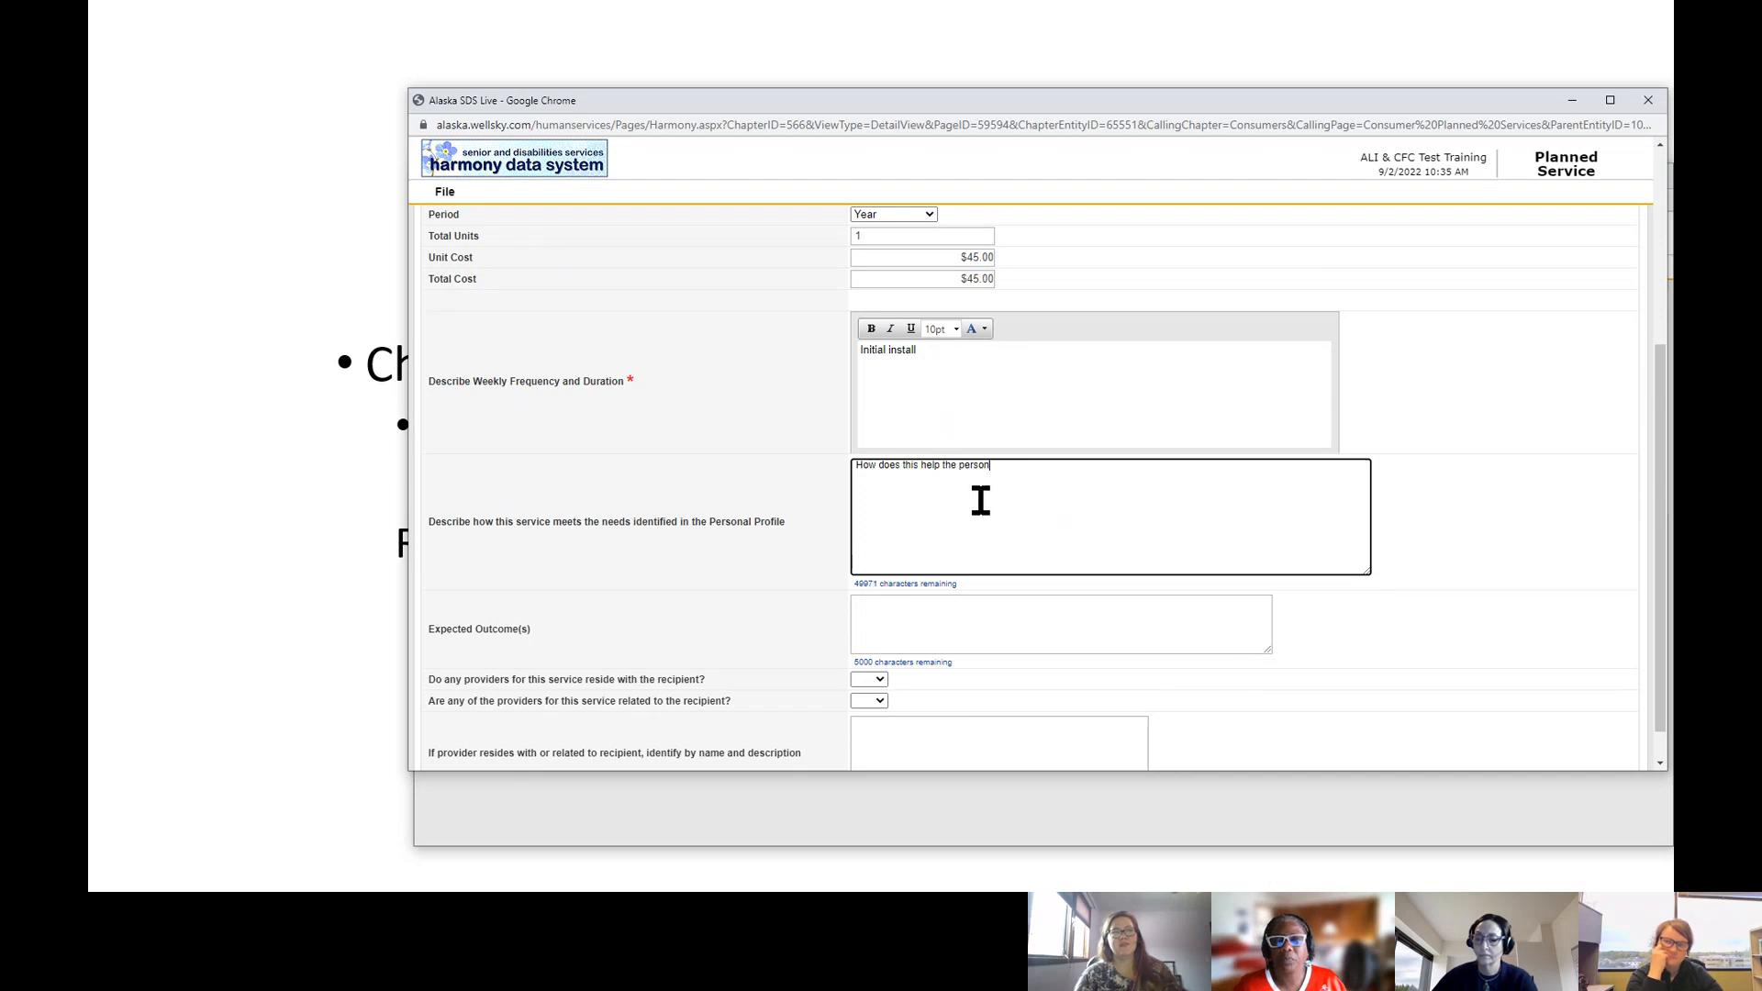
Step: Fill in the expected outcomes of the service with "What outcome."
left_click(902, 631)
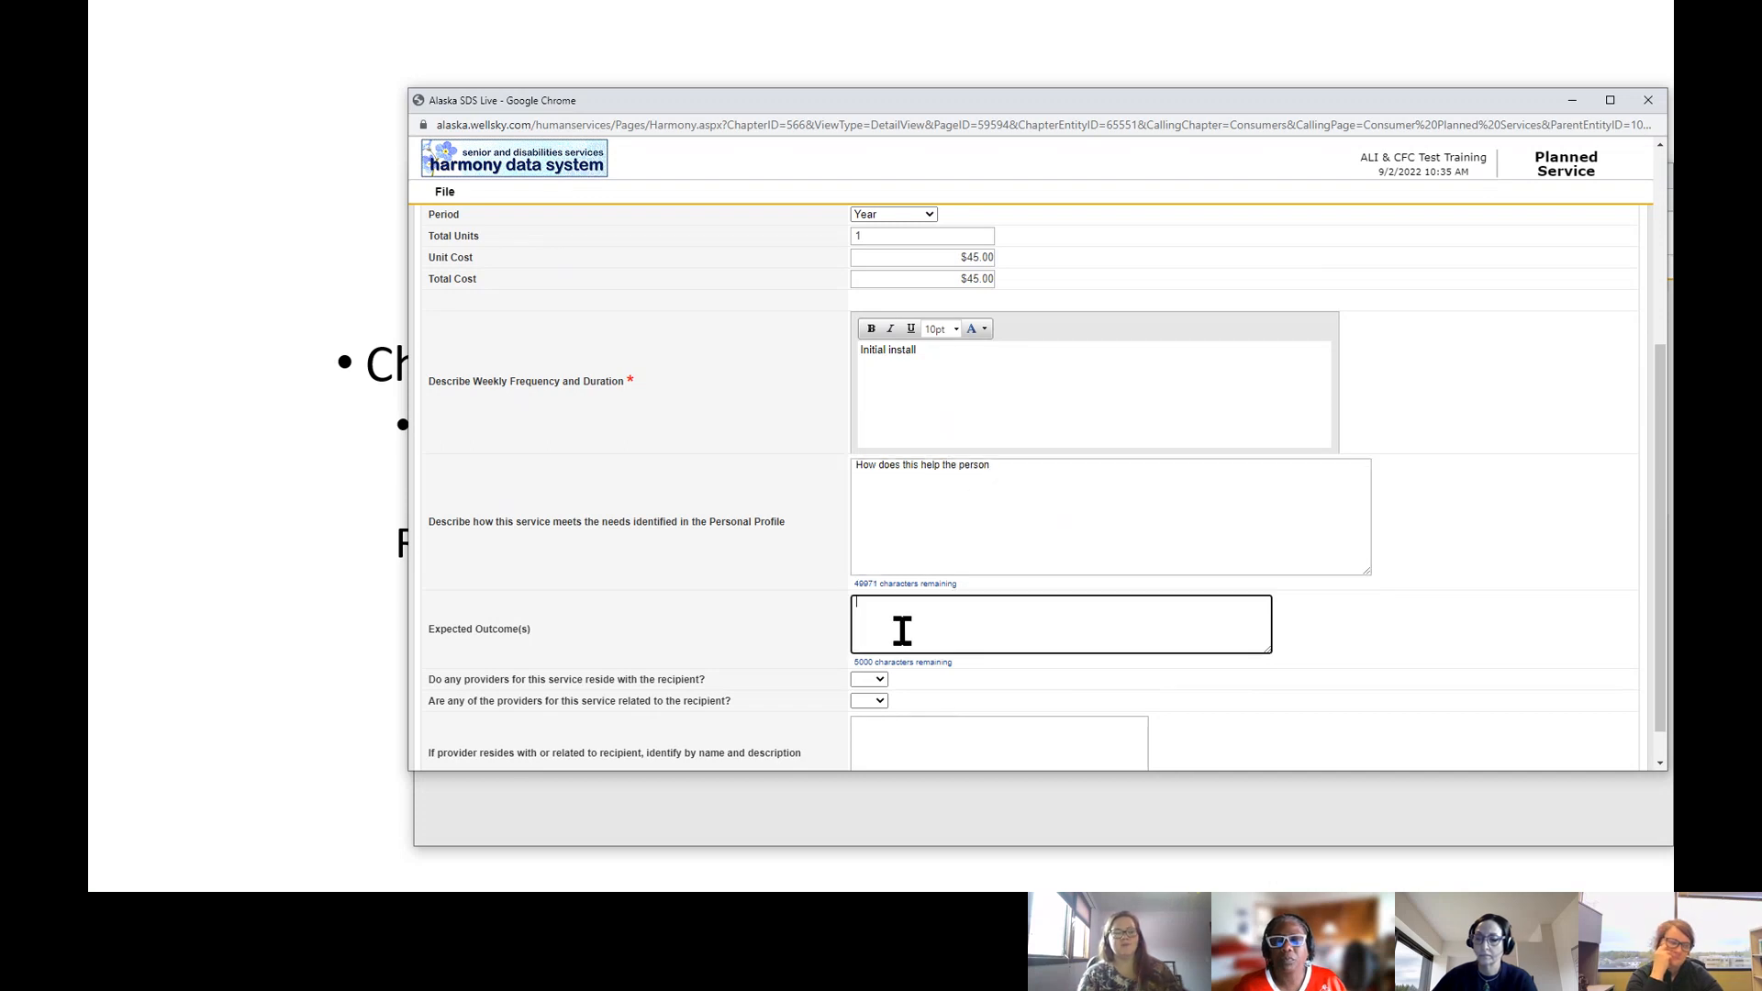
type("What")
type(" tou")
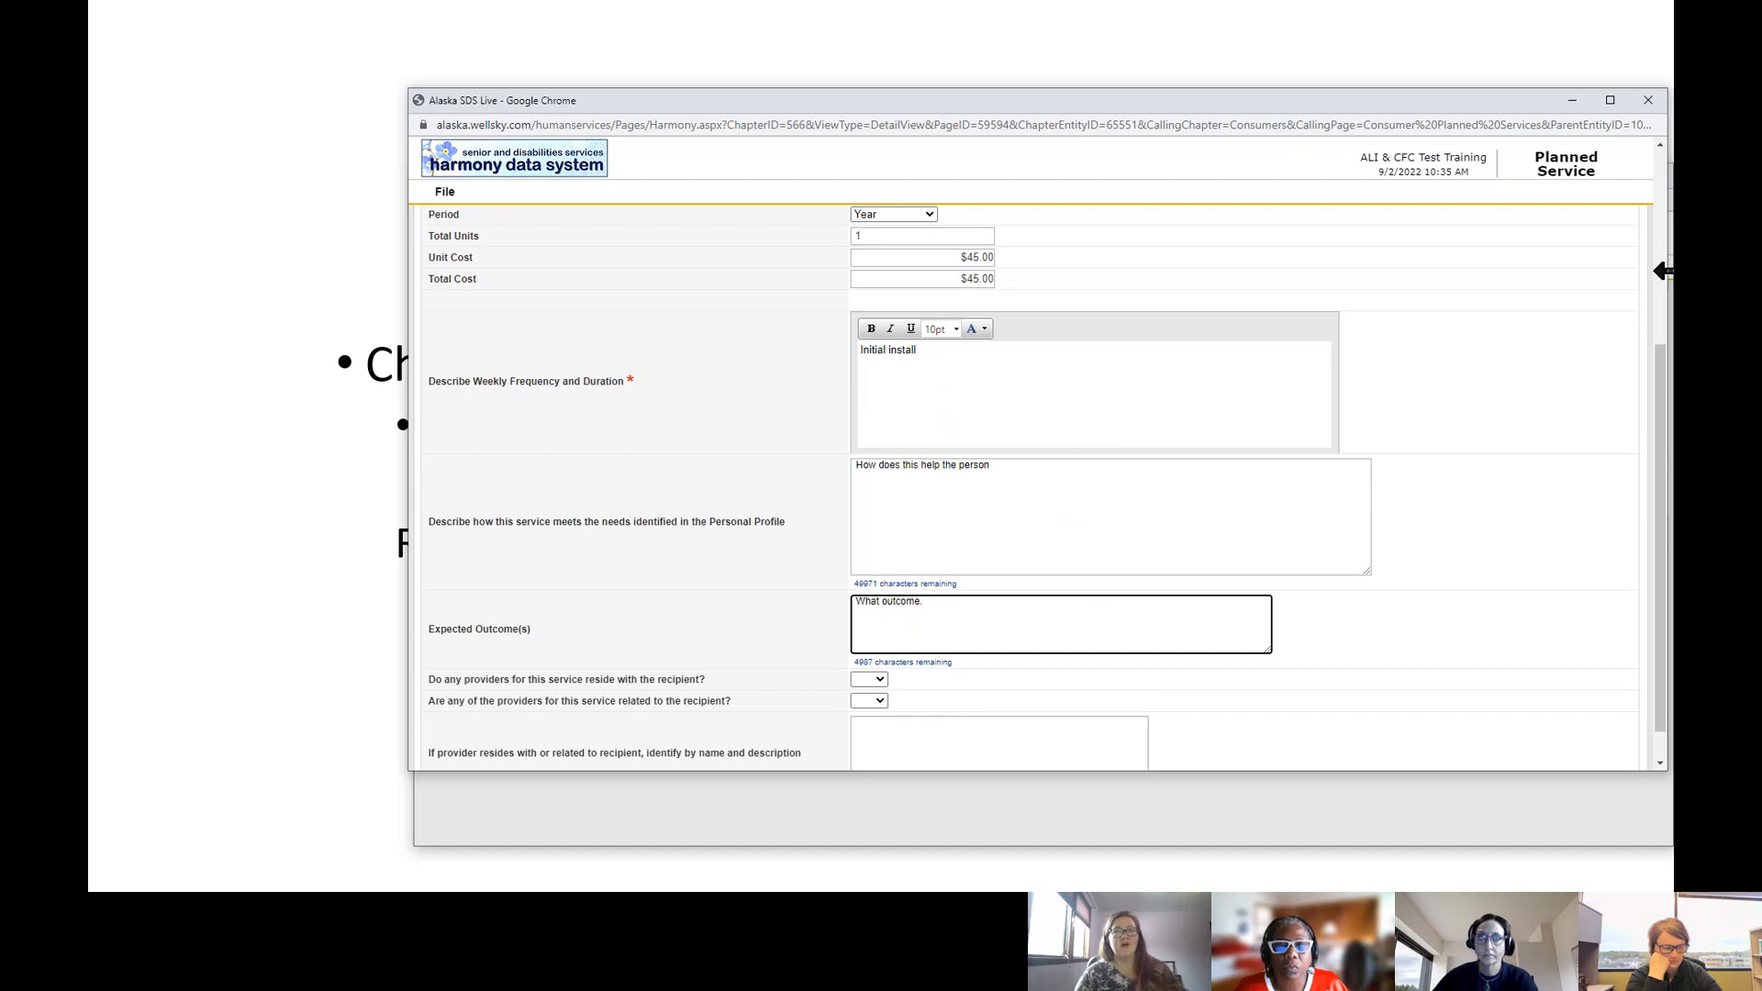
Step: Answer No to providers residing with the recipient and Yes to providers being related to the recipient
left_click_drag(1666, 375, 1648, 440)
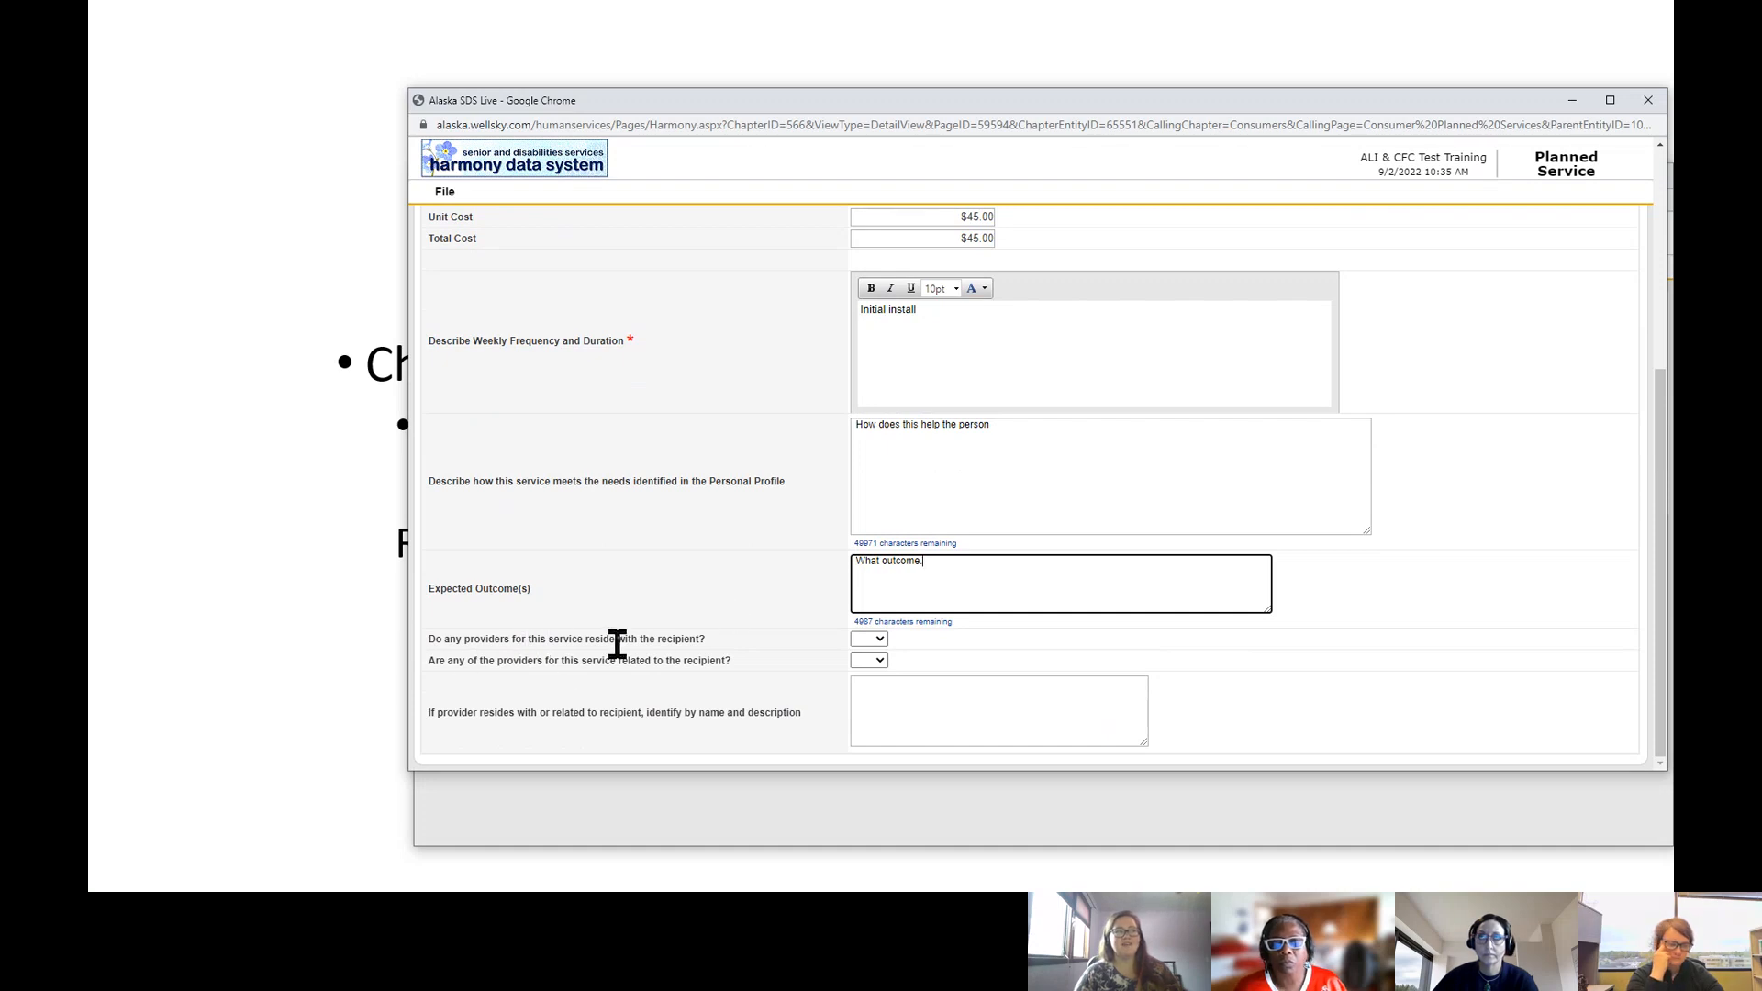
left_click(881, 640)
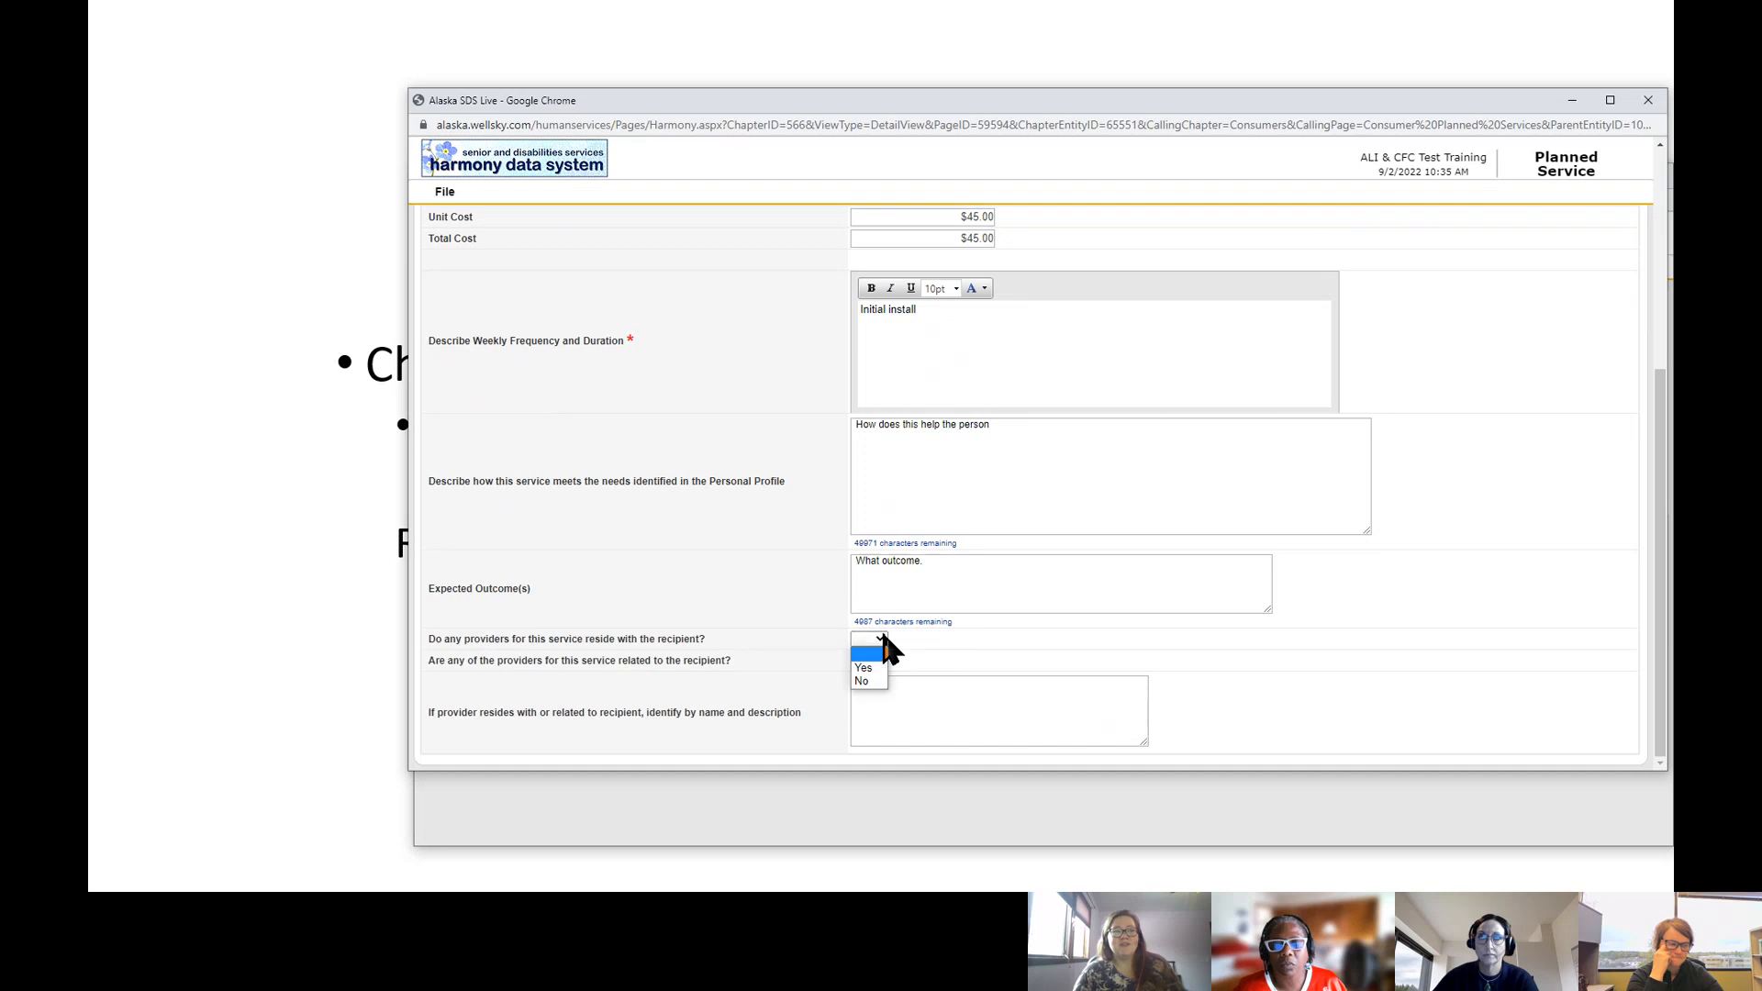
left_click(879, 681)
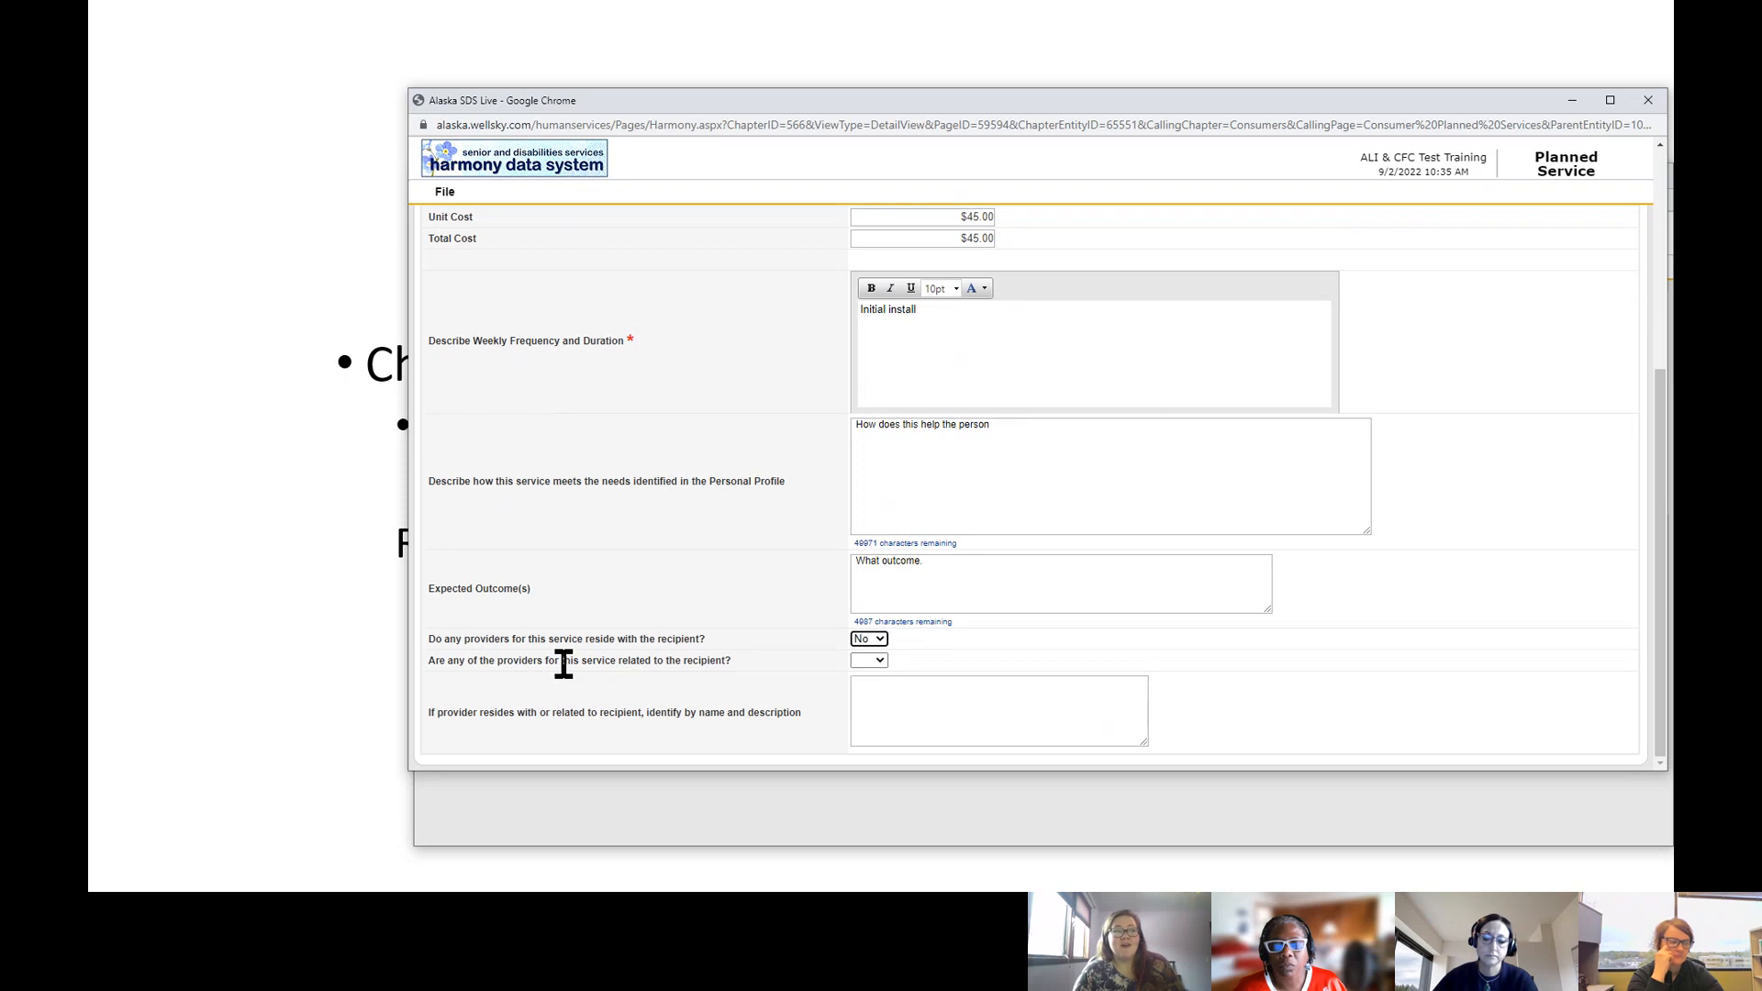
left_click(881, 661)
left_click(869, 690)
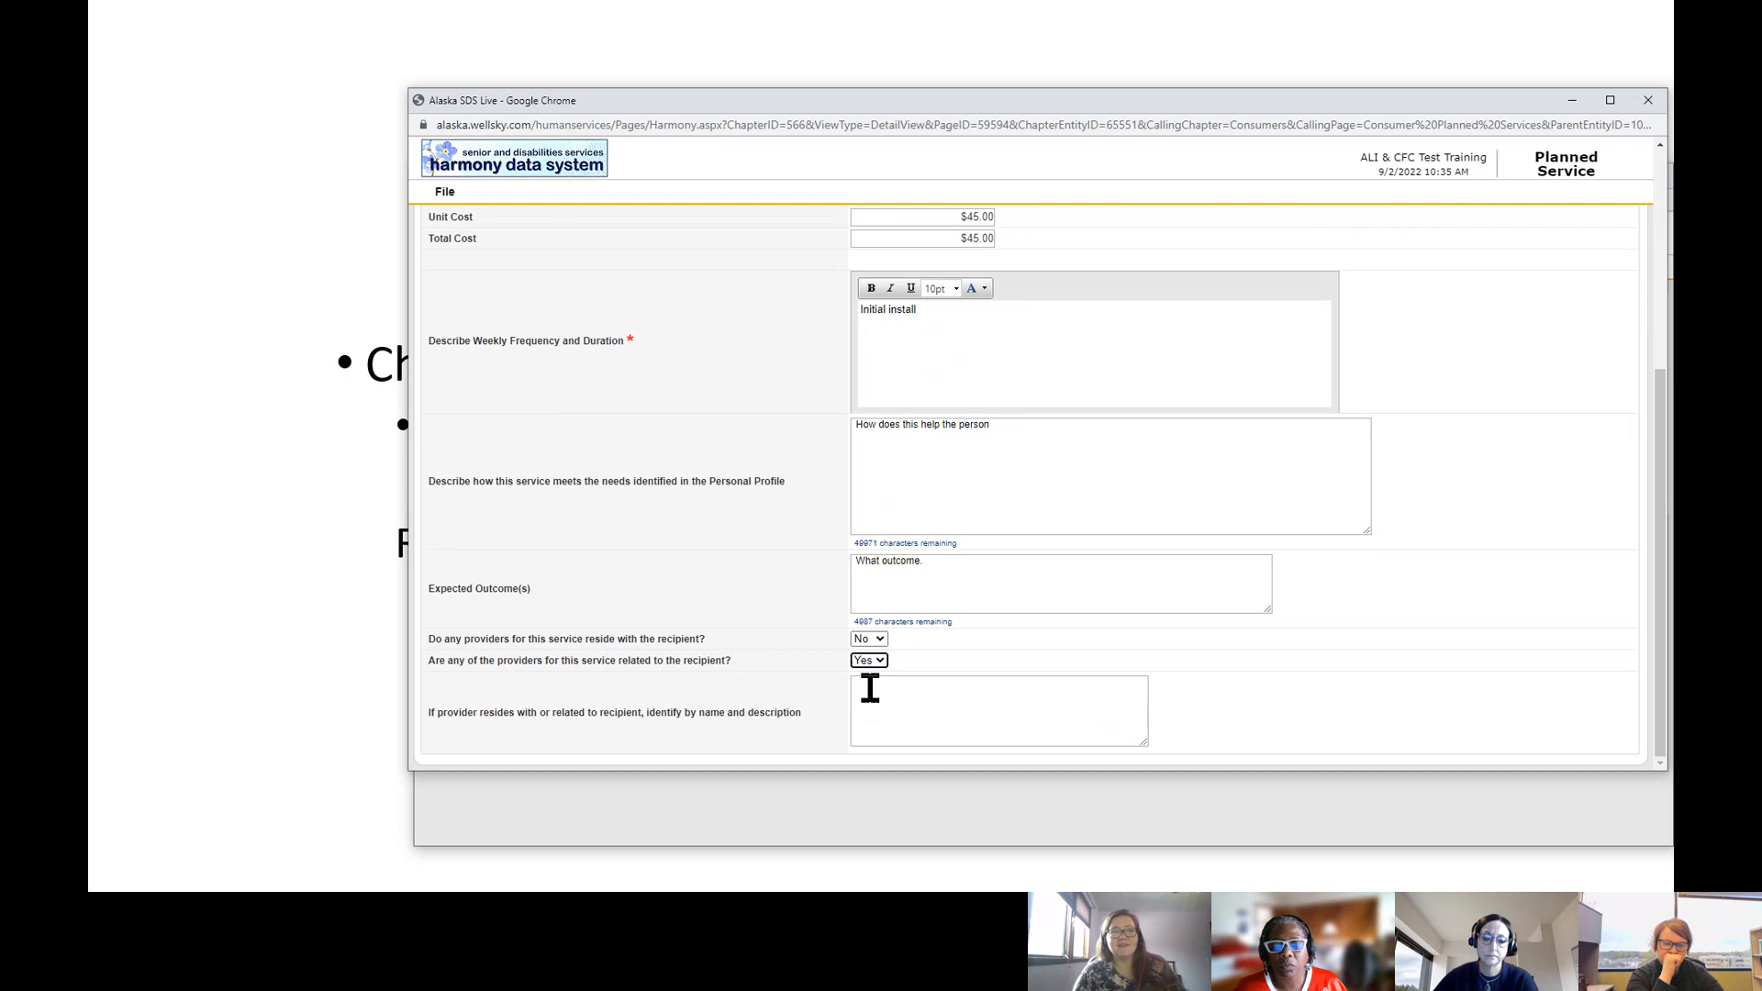
Step: Describe the related provider as "Recipients cousin works for agency."
left_click(869, 690)
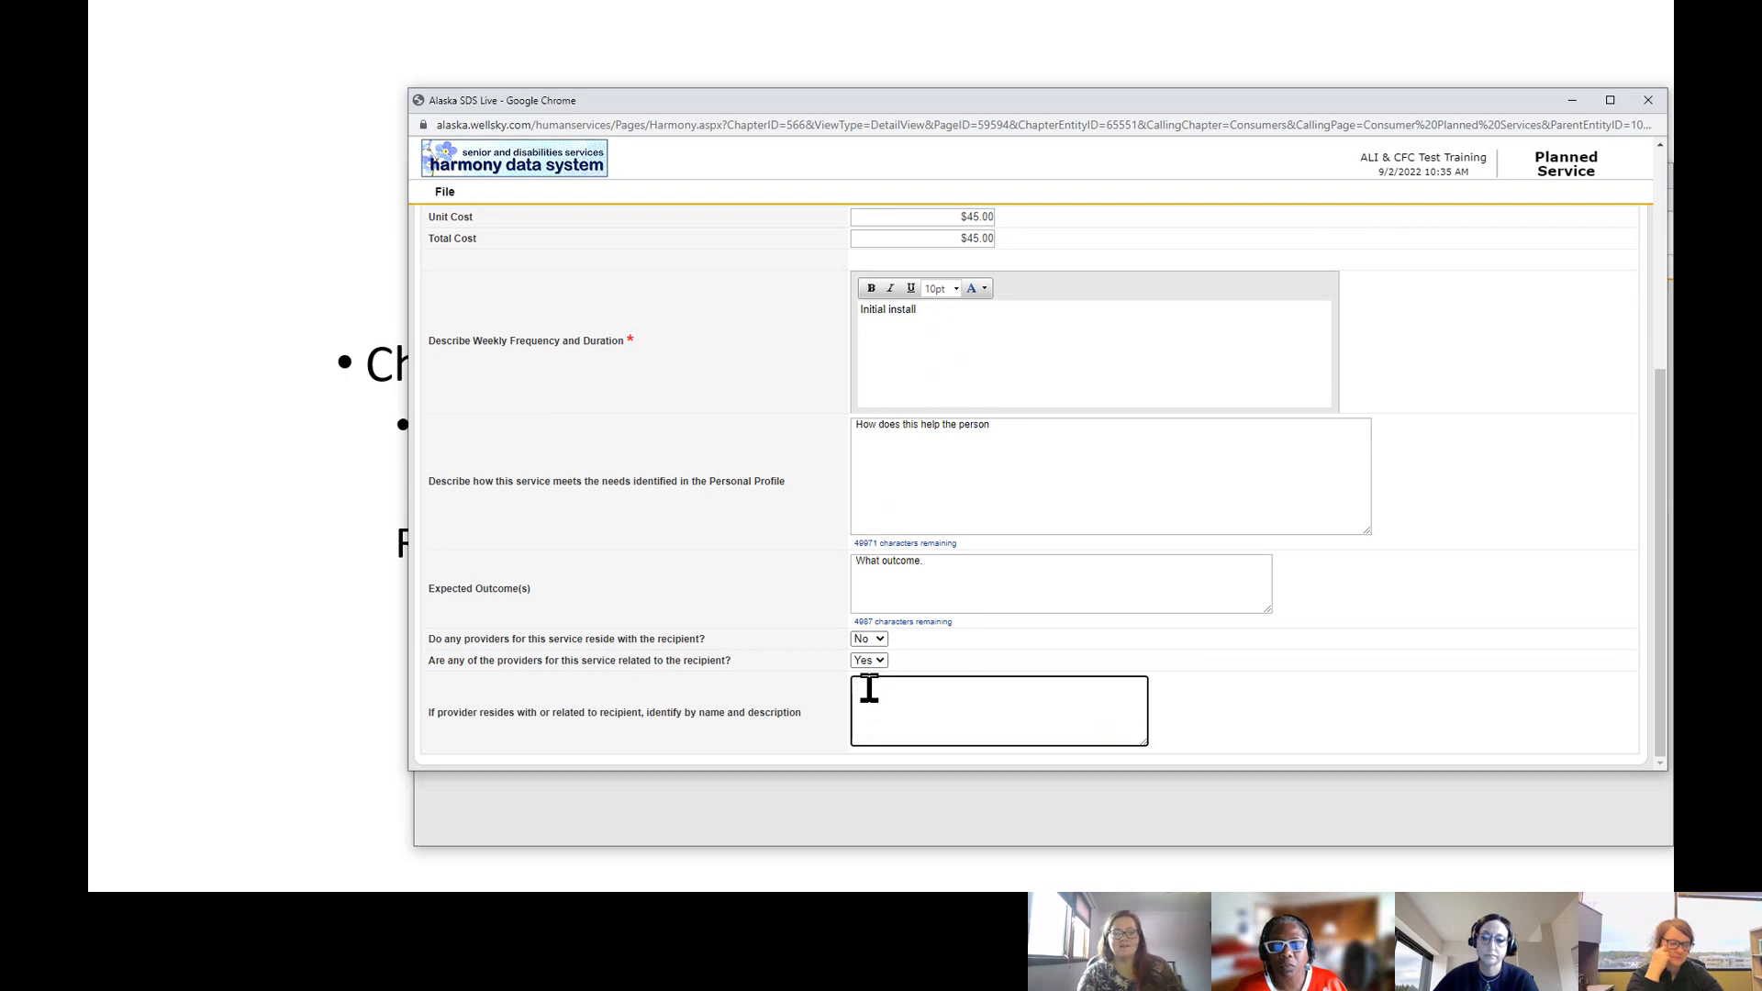
type("Rel")
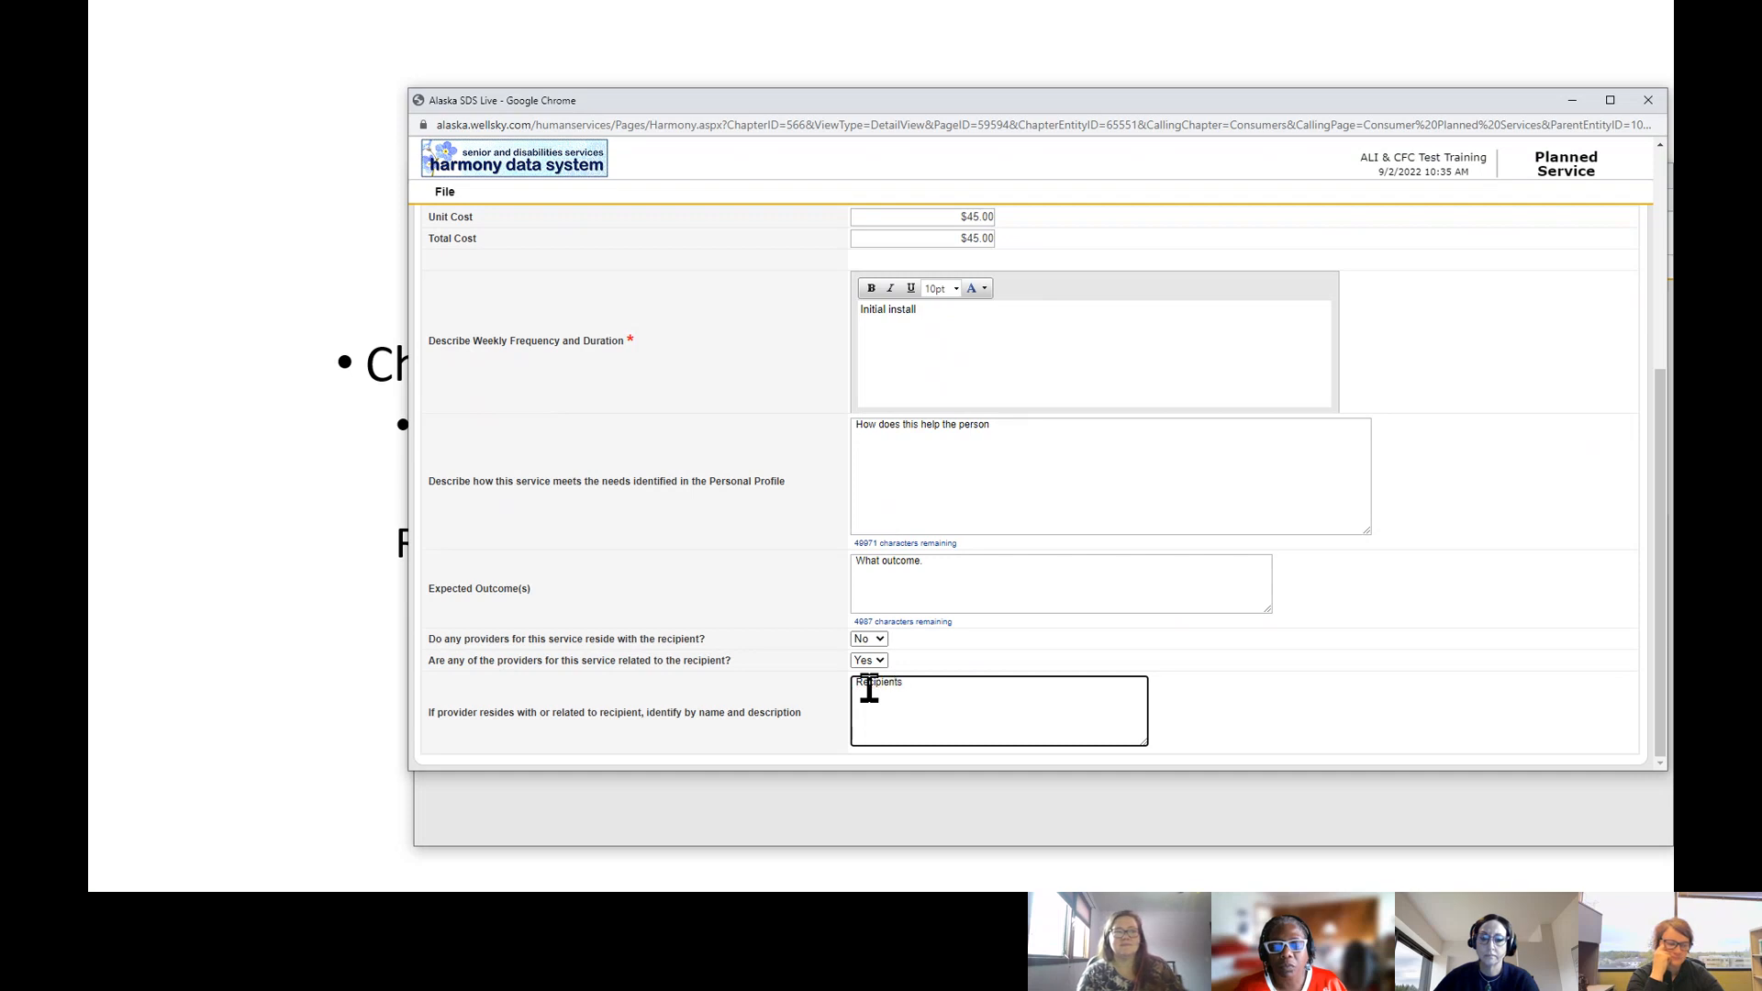
type("ipients cousin work")
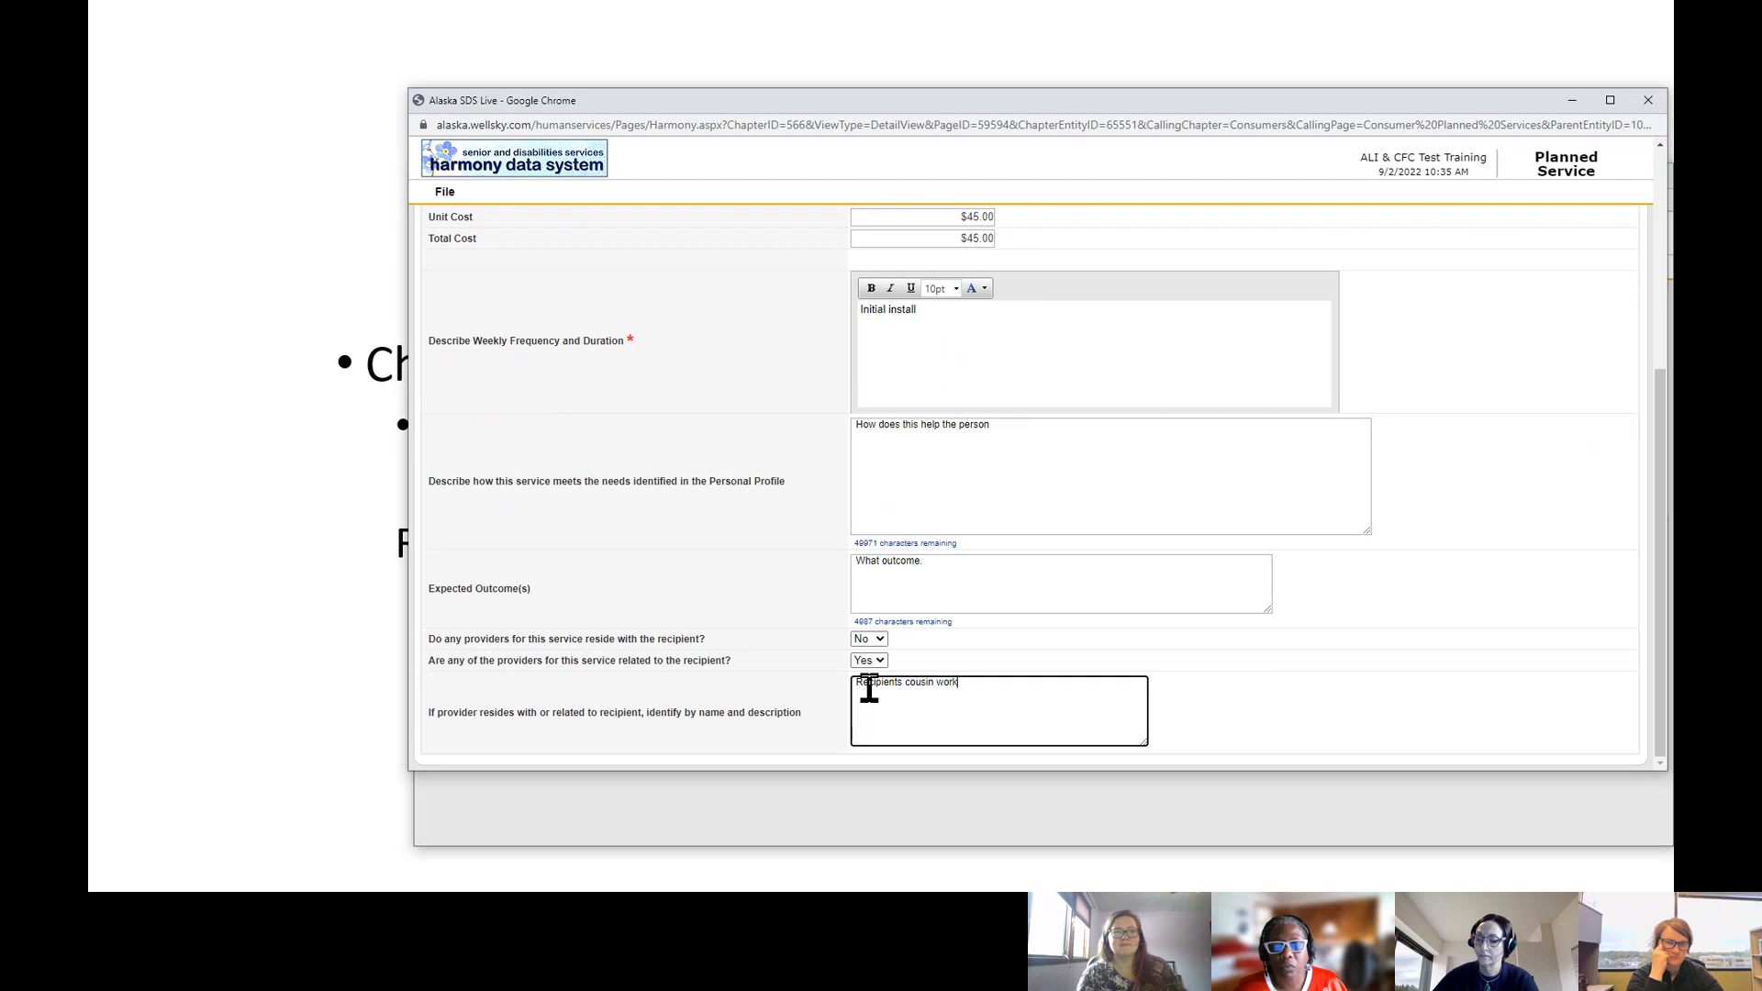
type("s for agency.")
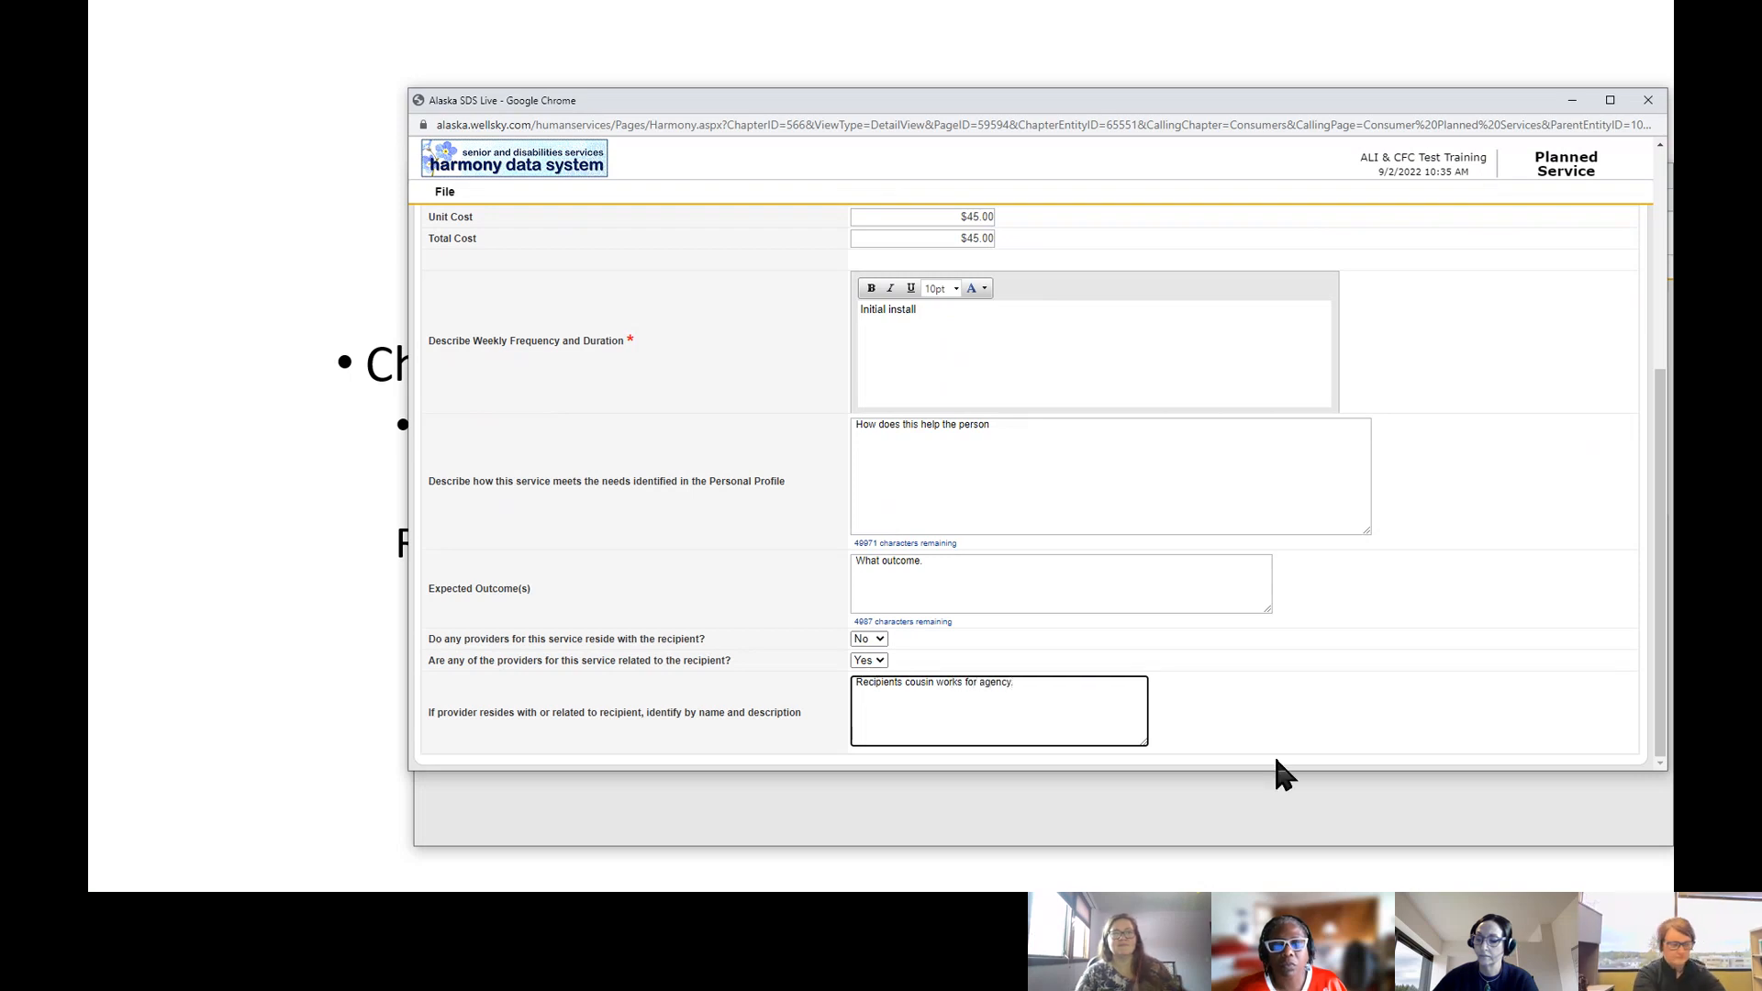
left_click(1239, 700)
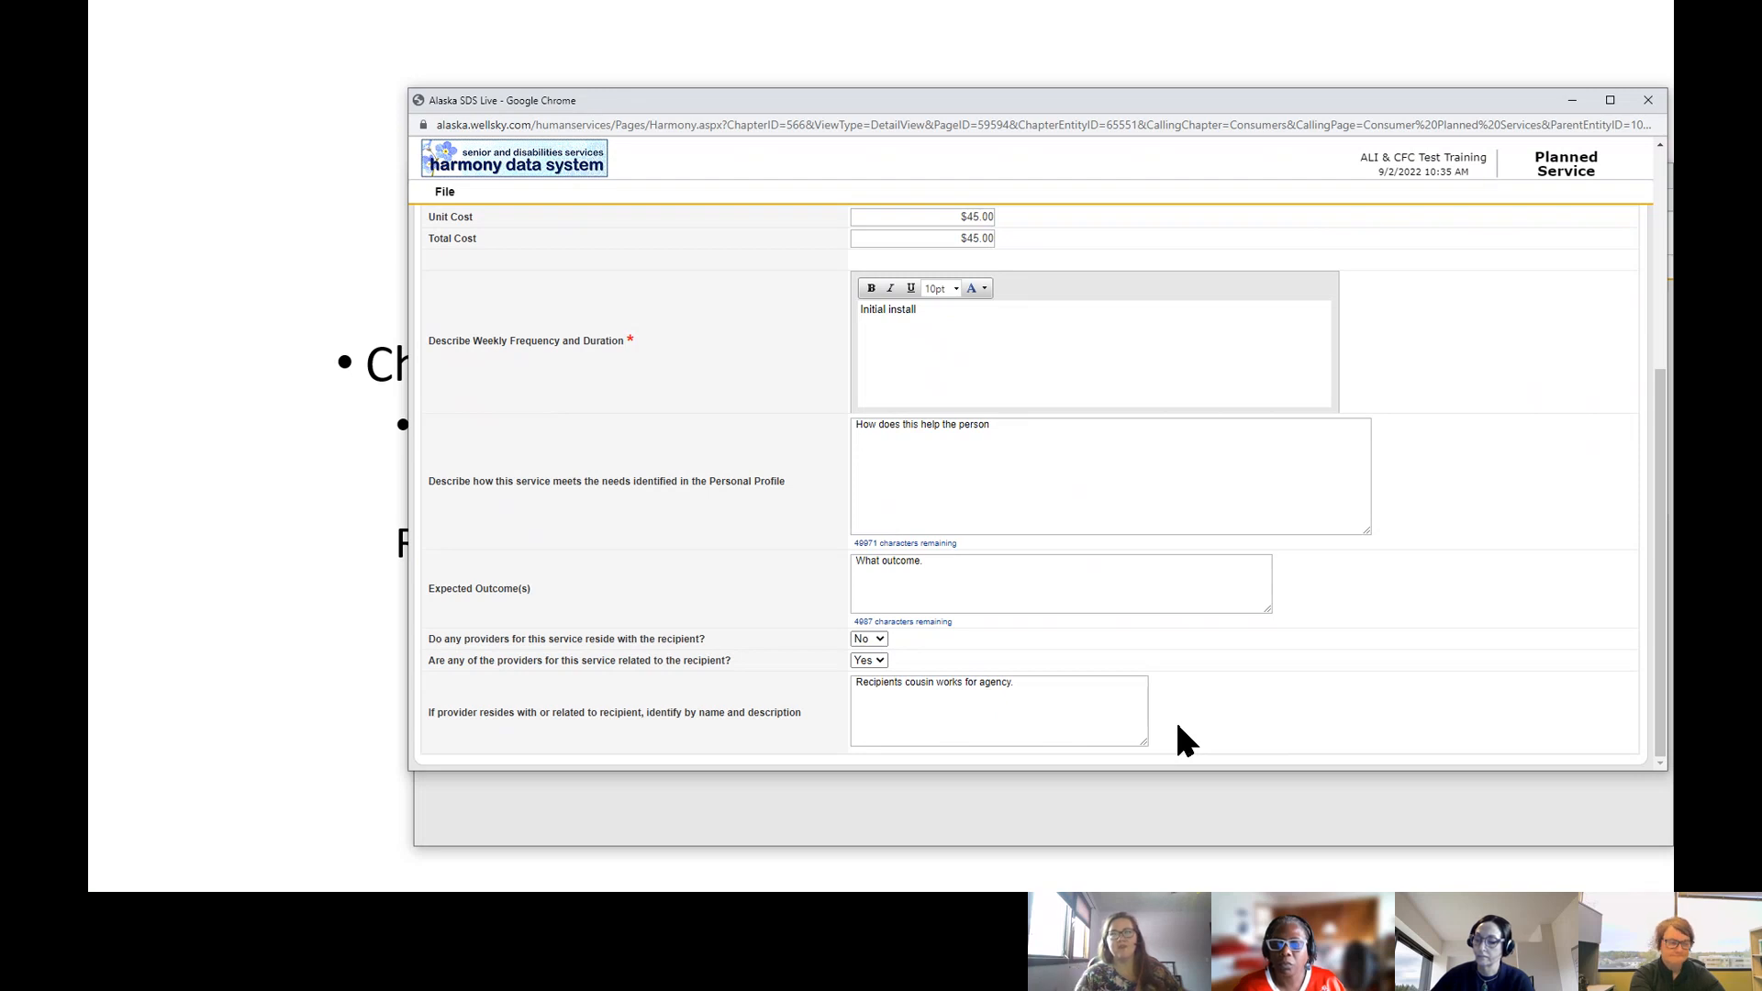
Step: Save and close the completed planned service for the emergency response system installation
left_click_drag(1663, 588, 1664, 574)
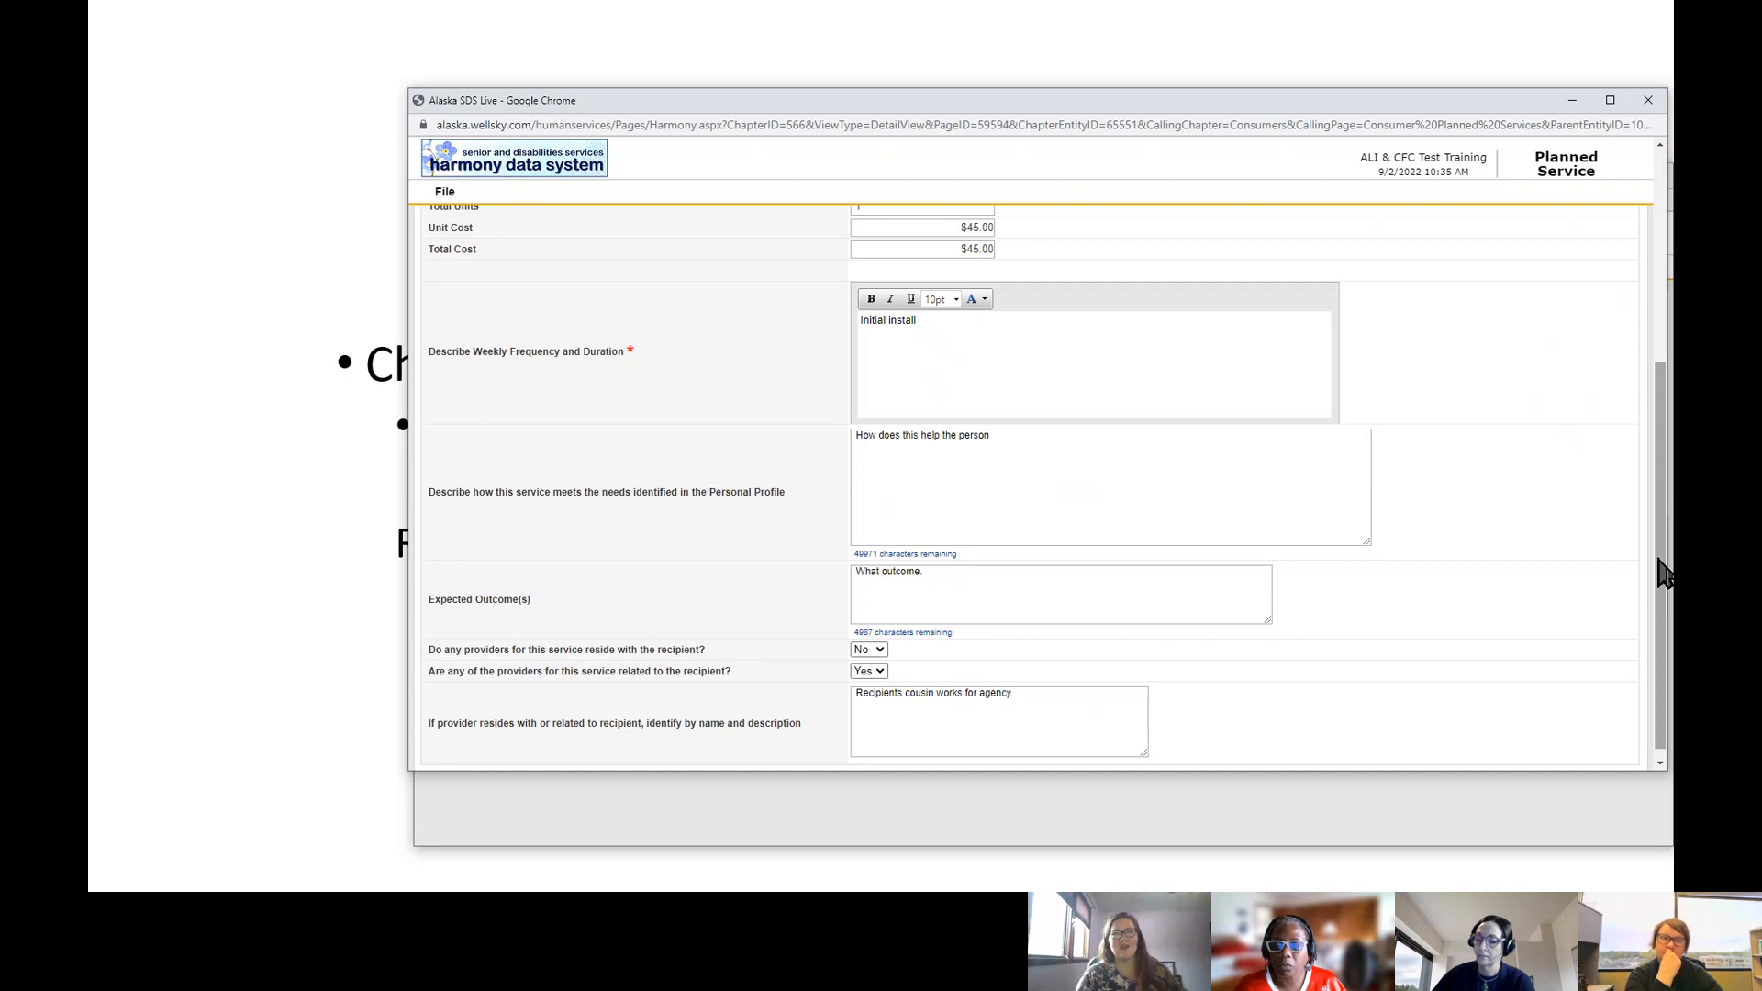
left_click_drag(1660, 562, 1658, 327)
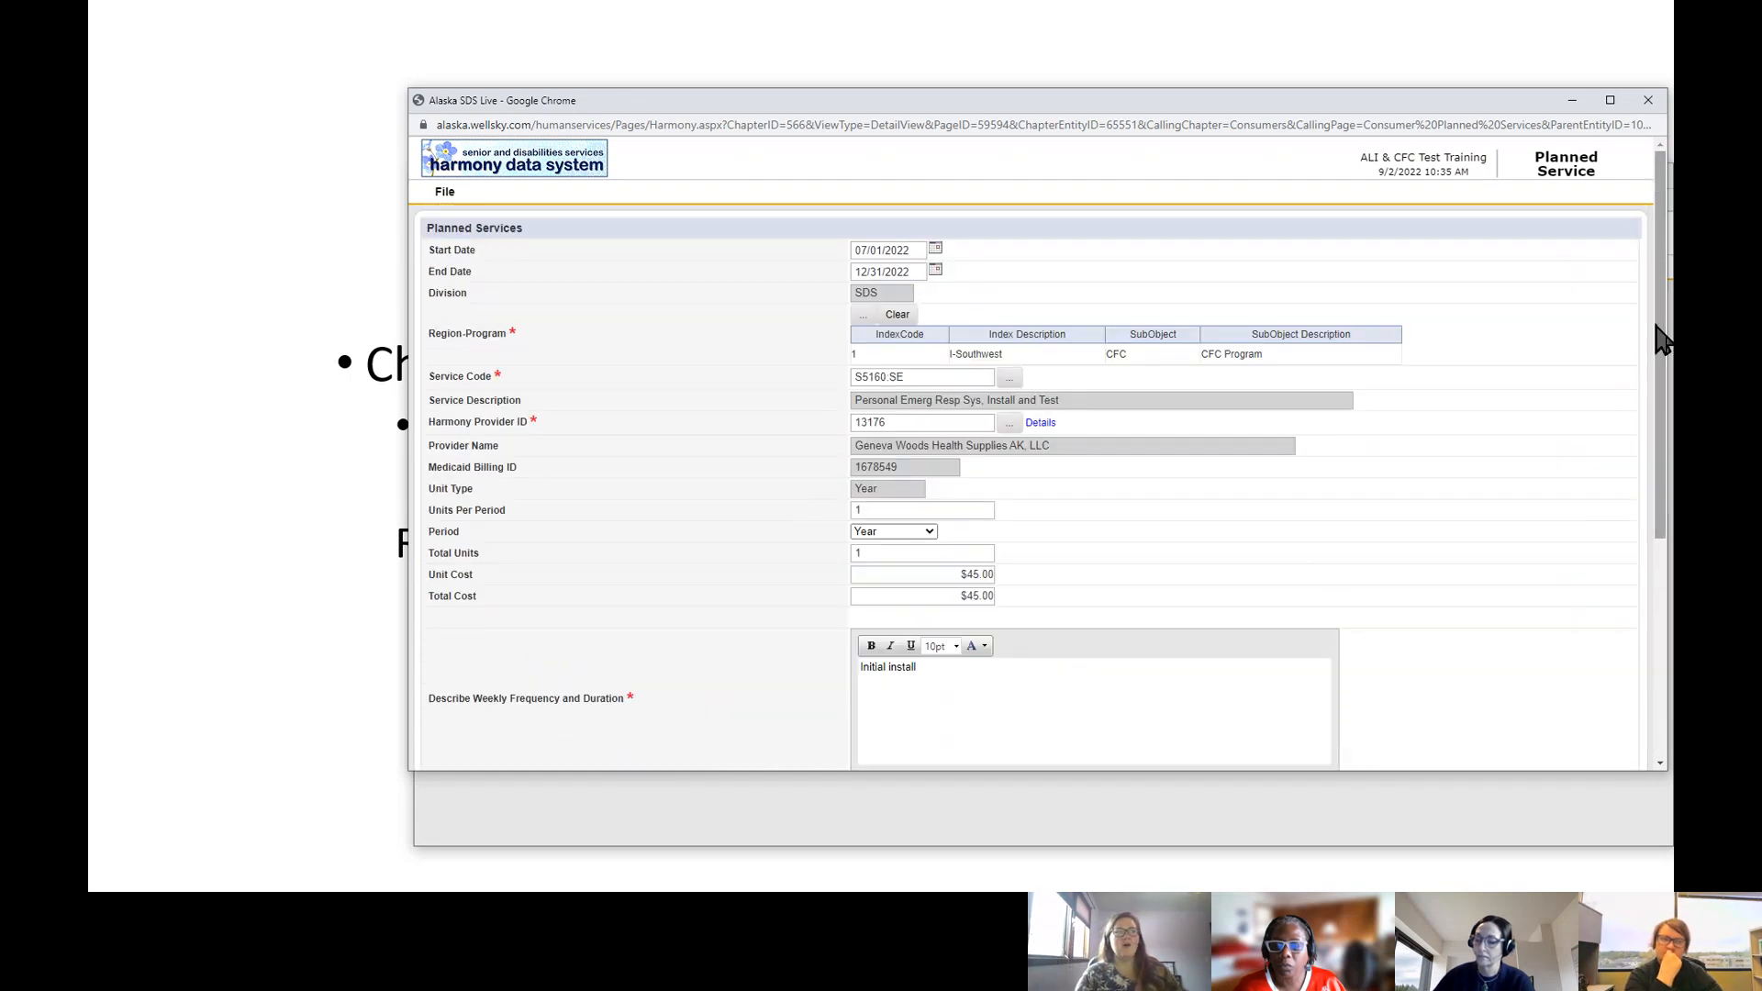
left_click(447, 192)
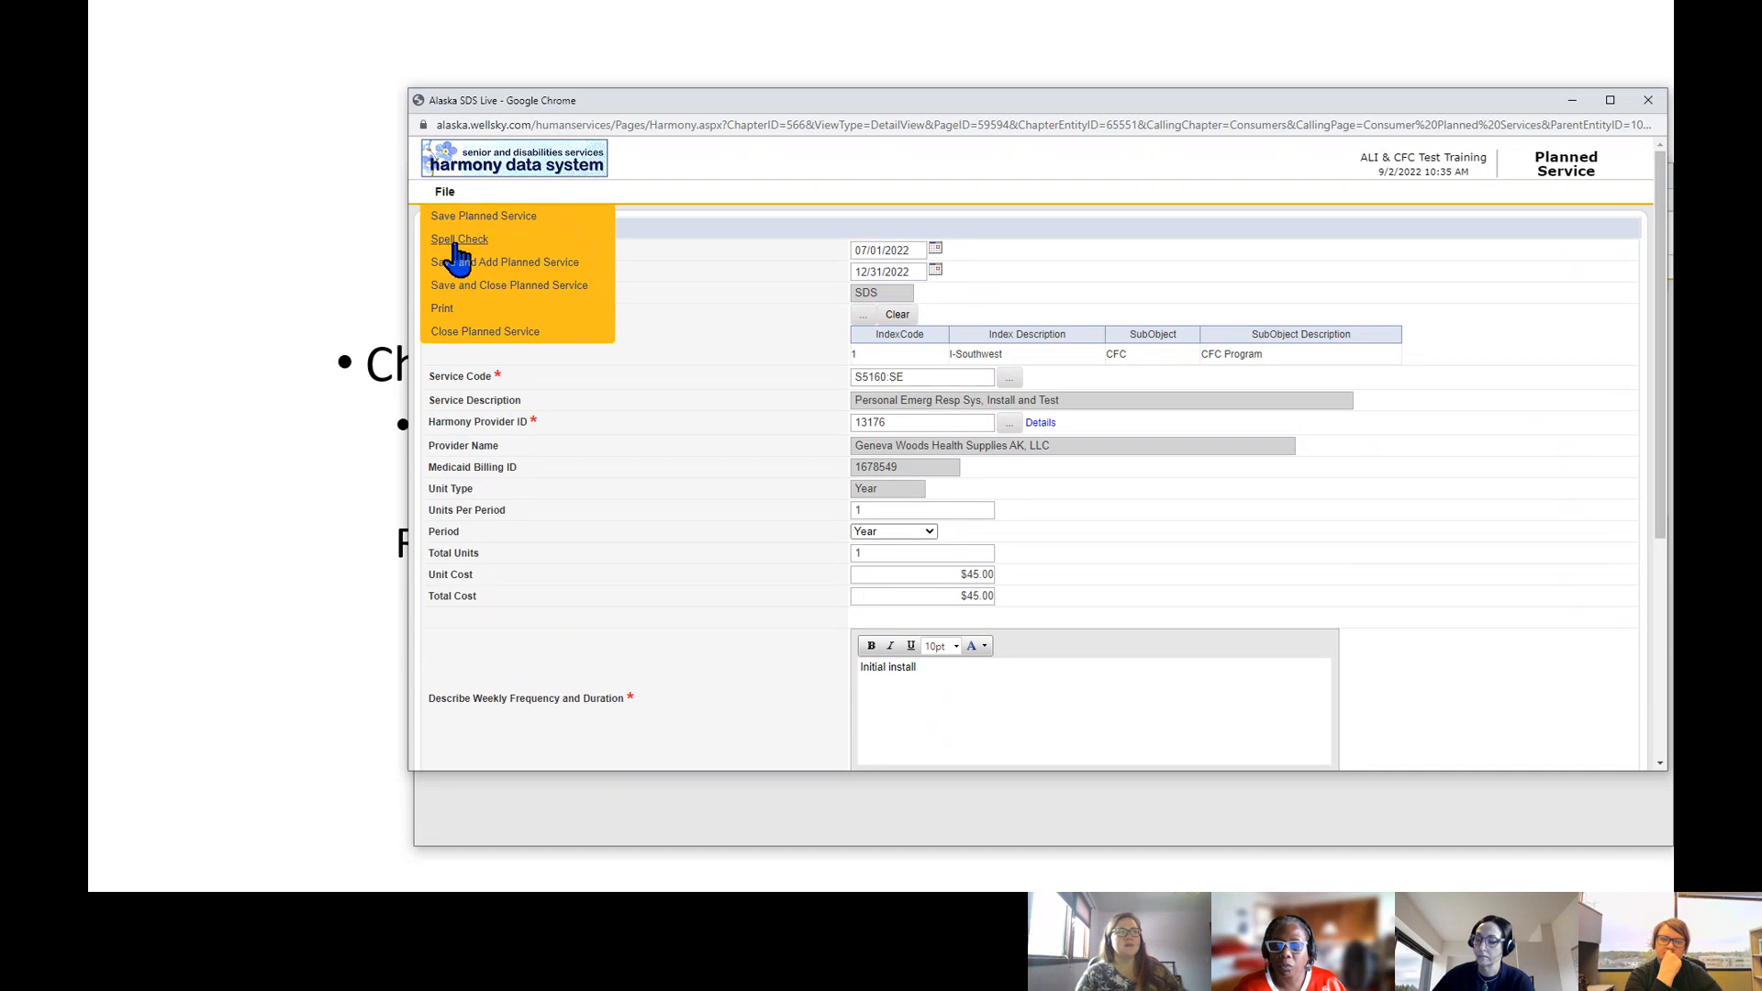
left_click(463, 285)
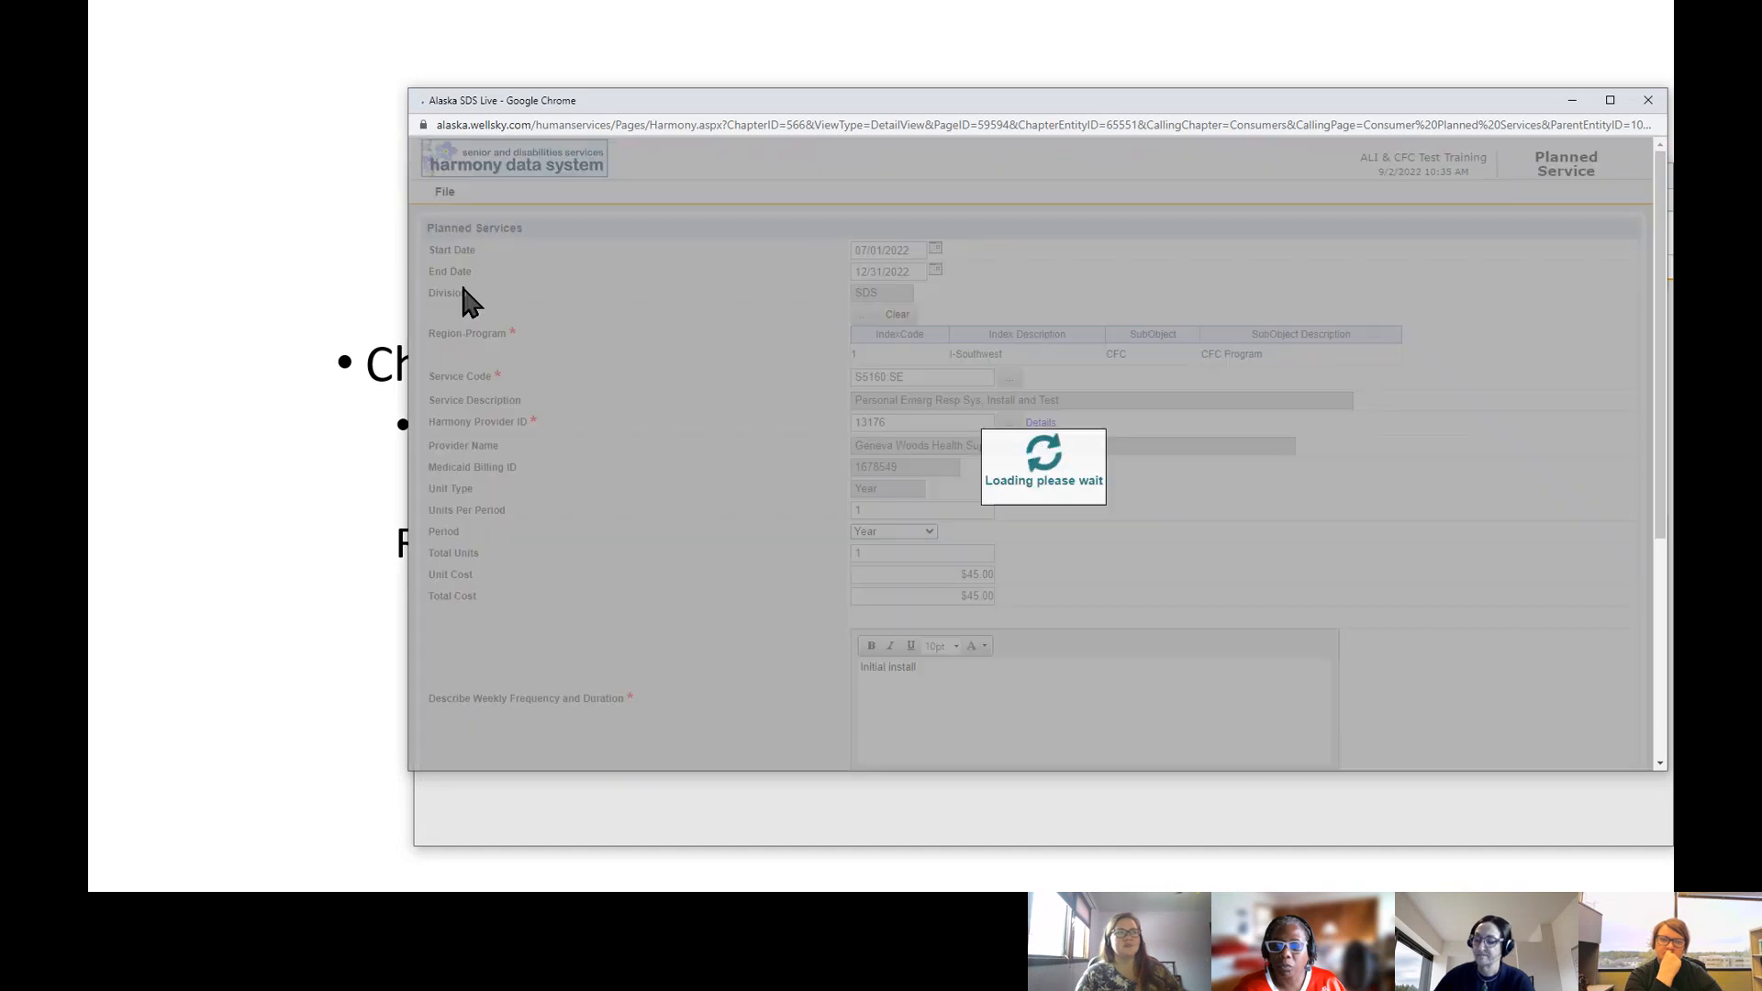